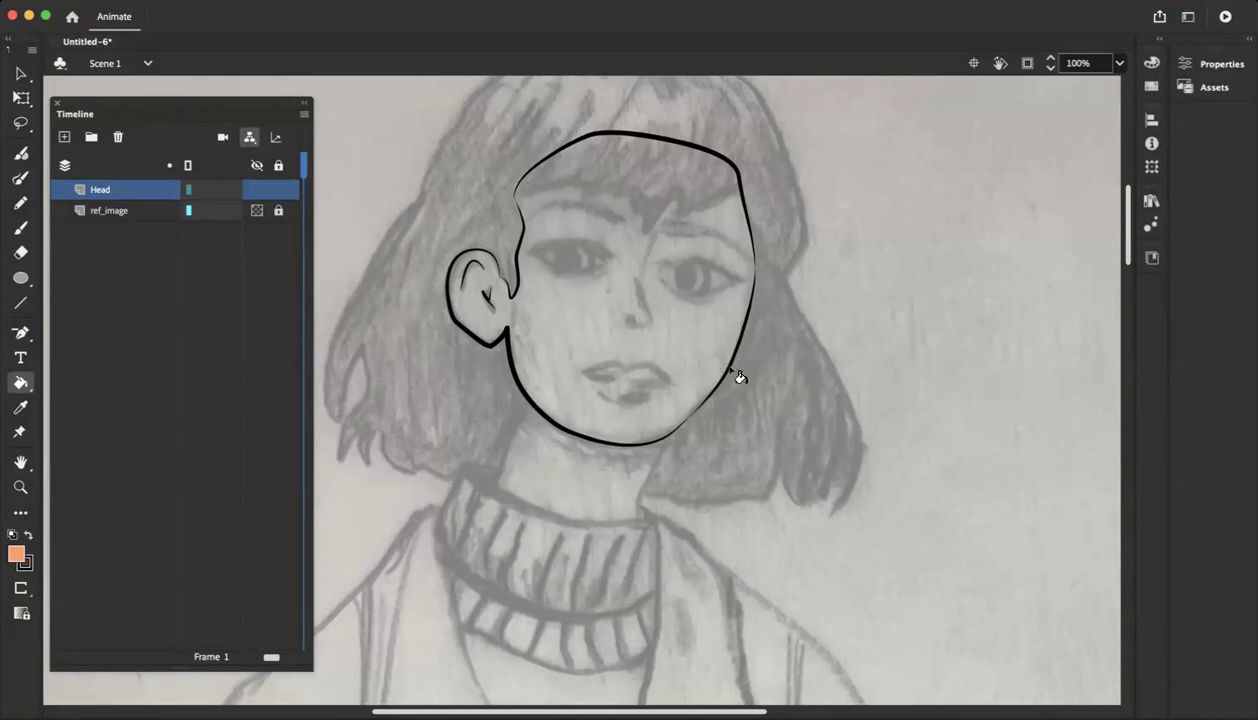
Look over the full reference sketch, including the coat, pockets and hands, and return to the head
left_click(20, 88)
left_click(21, 77)
key("super+minus")
scroll(610, 382, "down", 4)
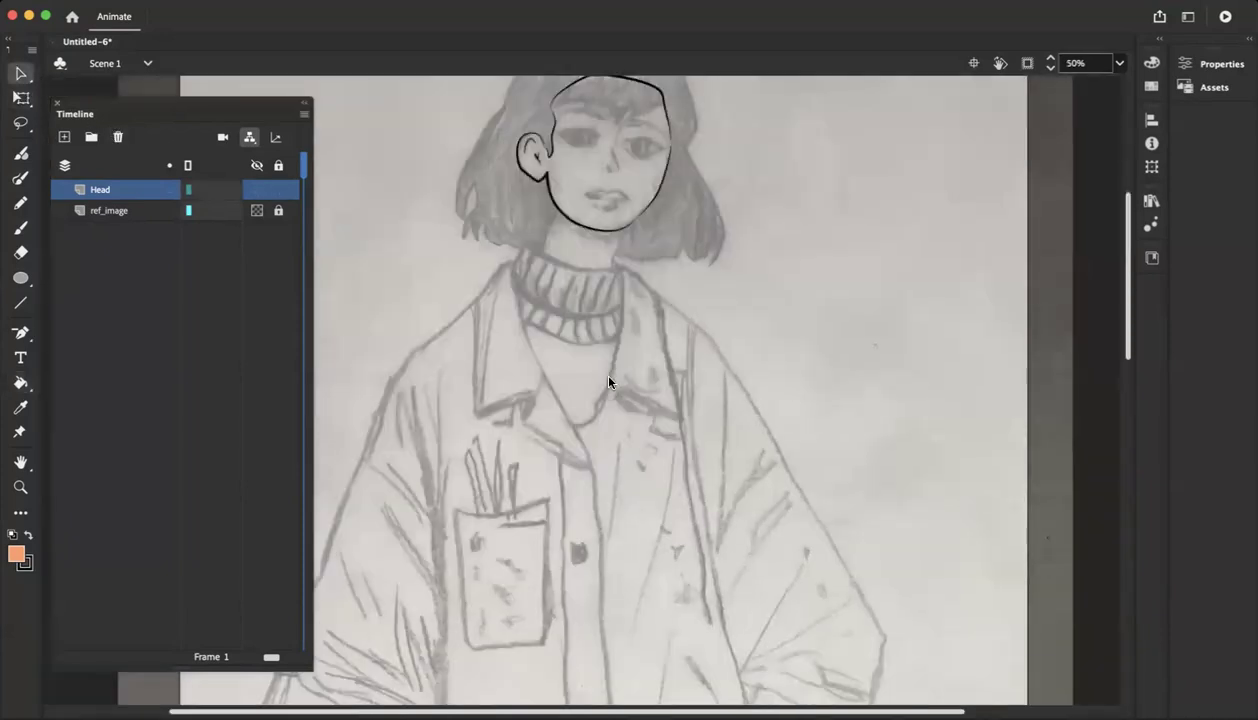
scroll(608, 382, "down", 10)
scroll(570, 388, "left", 3)
scroll(568, 389, "up", 3)
scroll(568, 389, "down", 3)
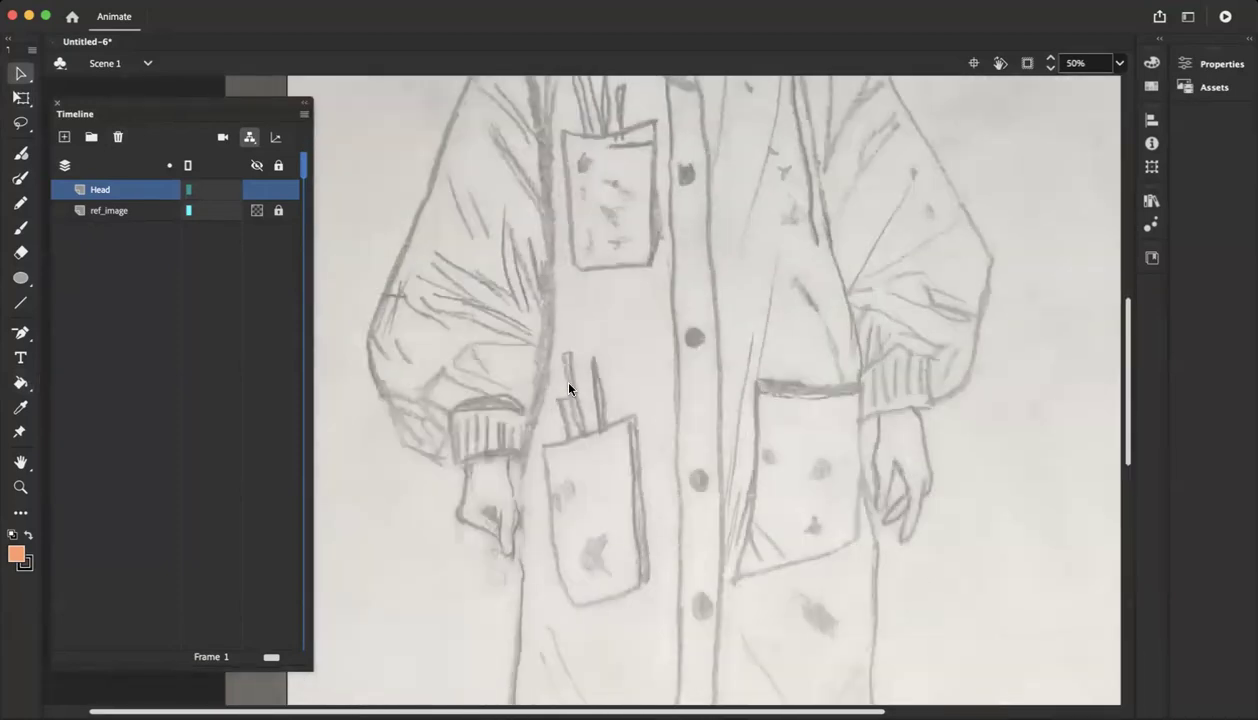
scroll(568, 389, "down", 4)
scroll(569, 389, "up", 6)
scroll(569, 389, "down", 14)
scroll(569, 389, "up", 20)
scroll(569, 389, "down", 5)
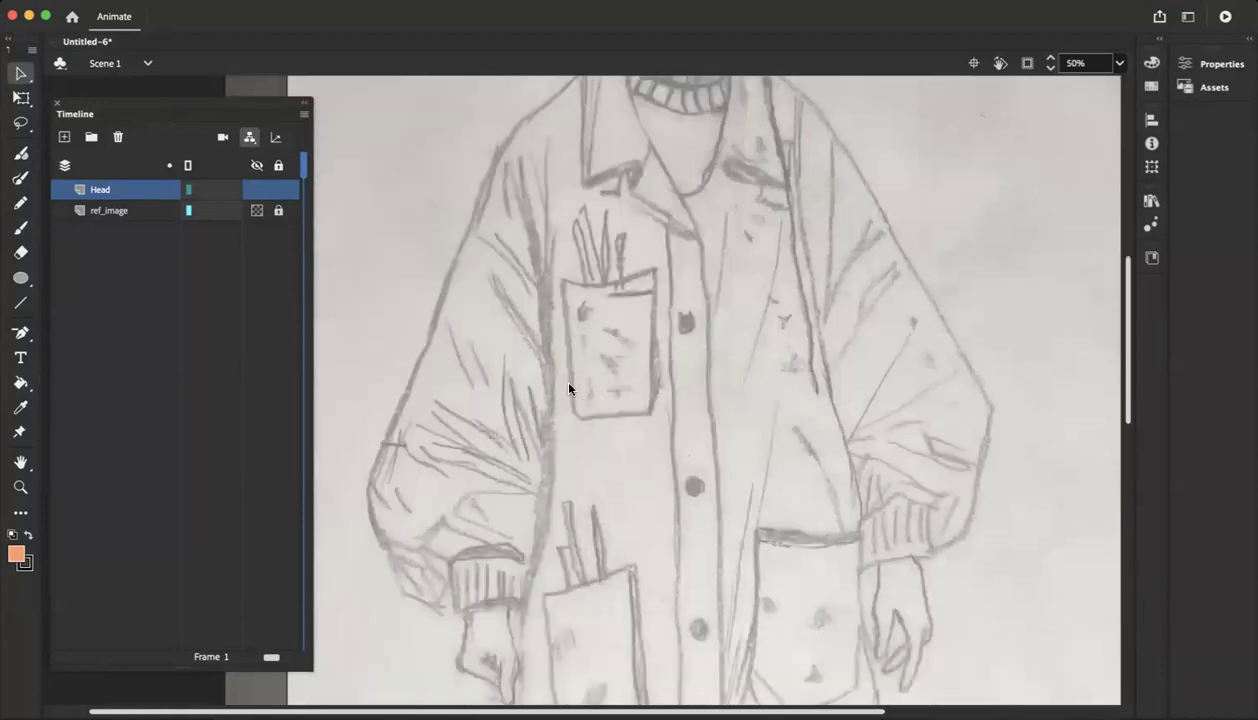
scroll(569, 389, "up", 2)
scroll(569, 389, "up", 8)
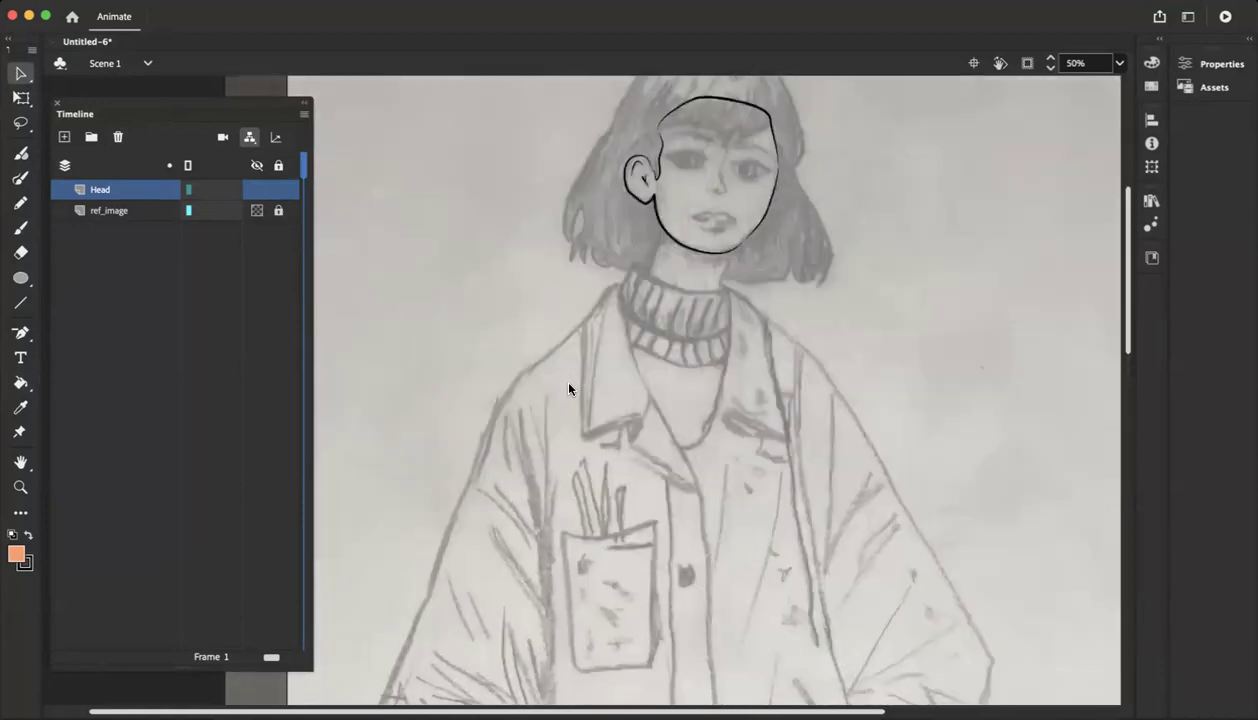
scroll(600, 357, "down", 3)
scroll(604, 357, "down", 3)
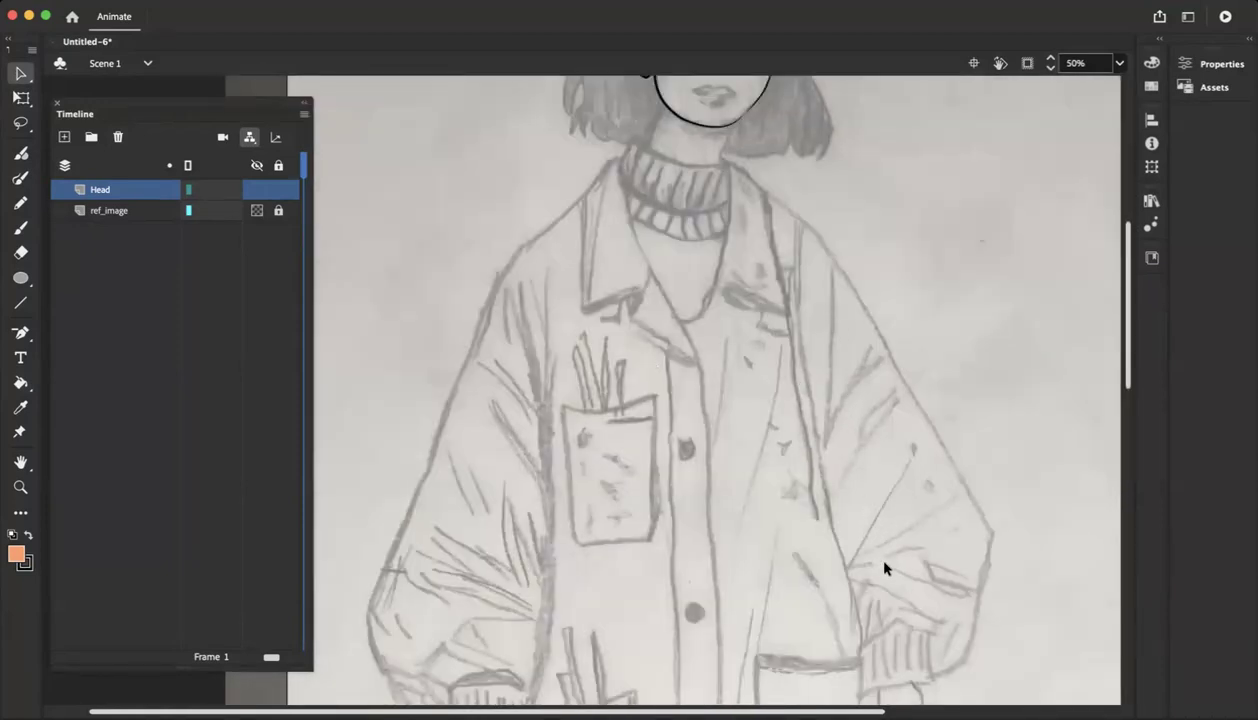
scroll(462, 483, "up", 7)
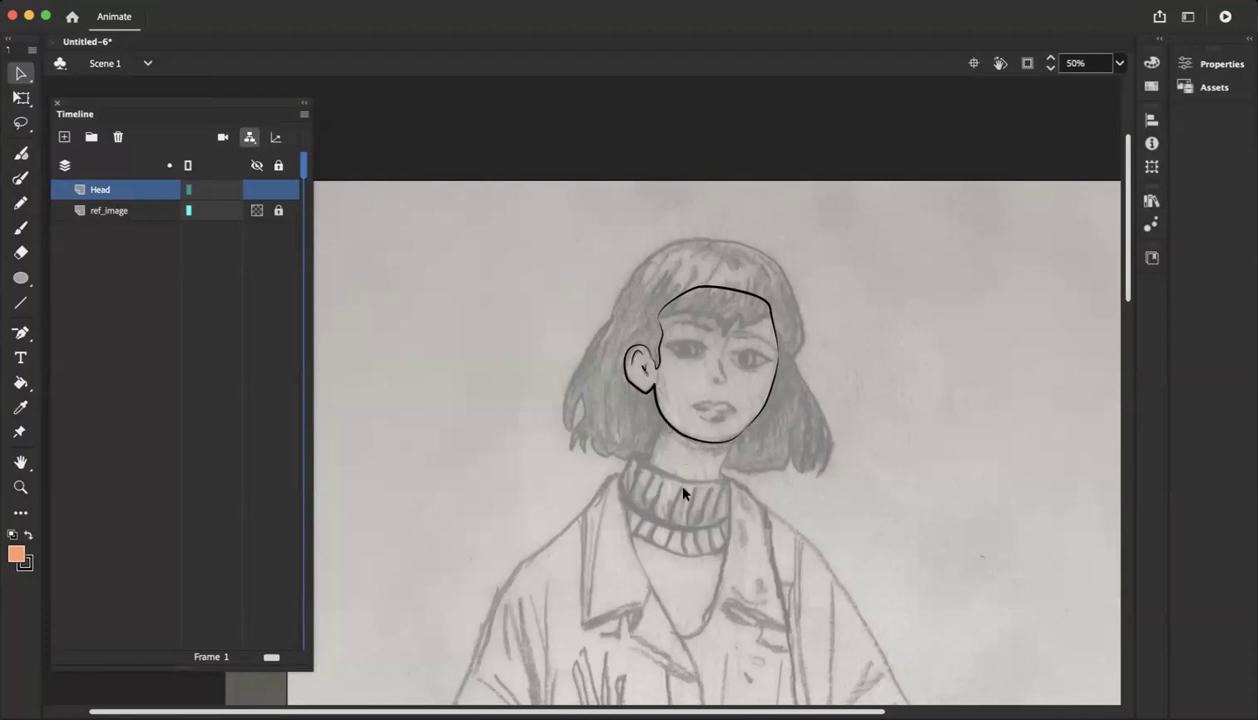
key("super+=")
scroll(702, 489, "right", 3)
scroll(702, 489, "up", 2)
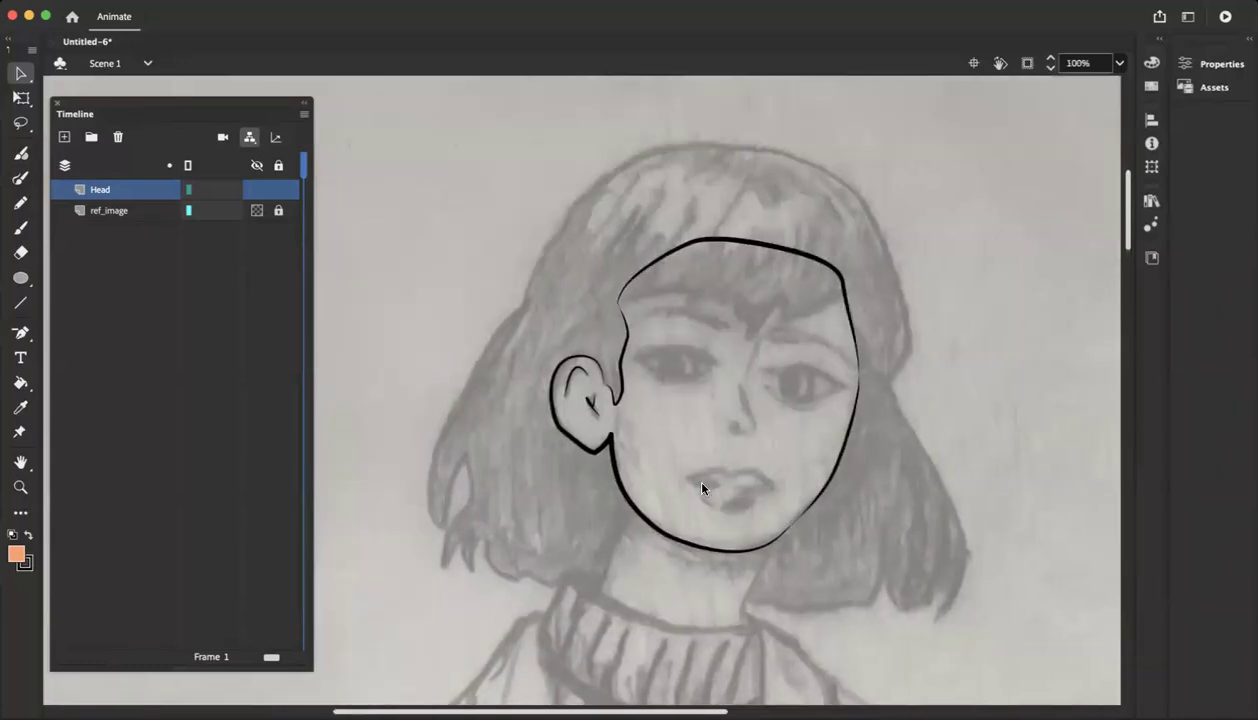
scroll(702, 489, "down", 3)
scroll(702, 489, "right", 3)
scroll(702, 489, "up", 2)
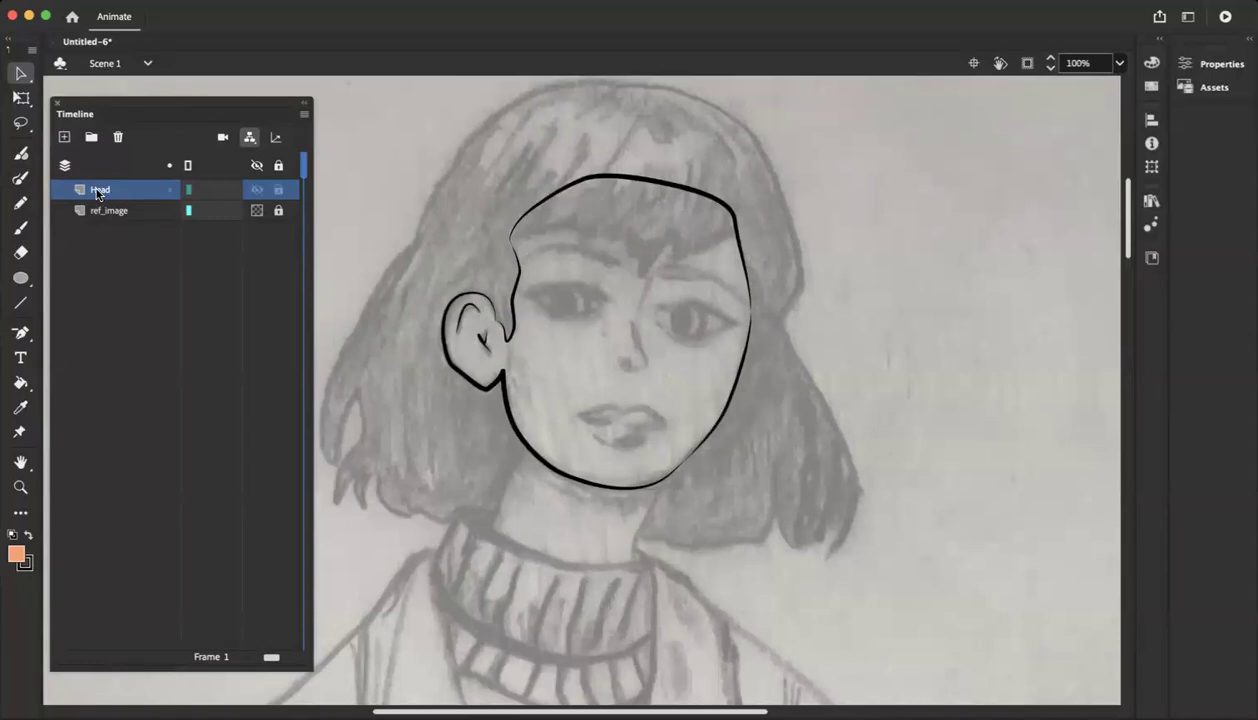
Add a new layer above the Head layer, name it Hair_Main_, and make it the active layer
left_click(63, 138)
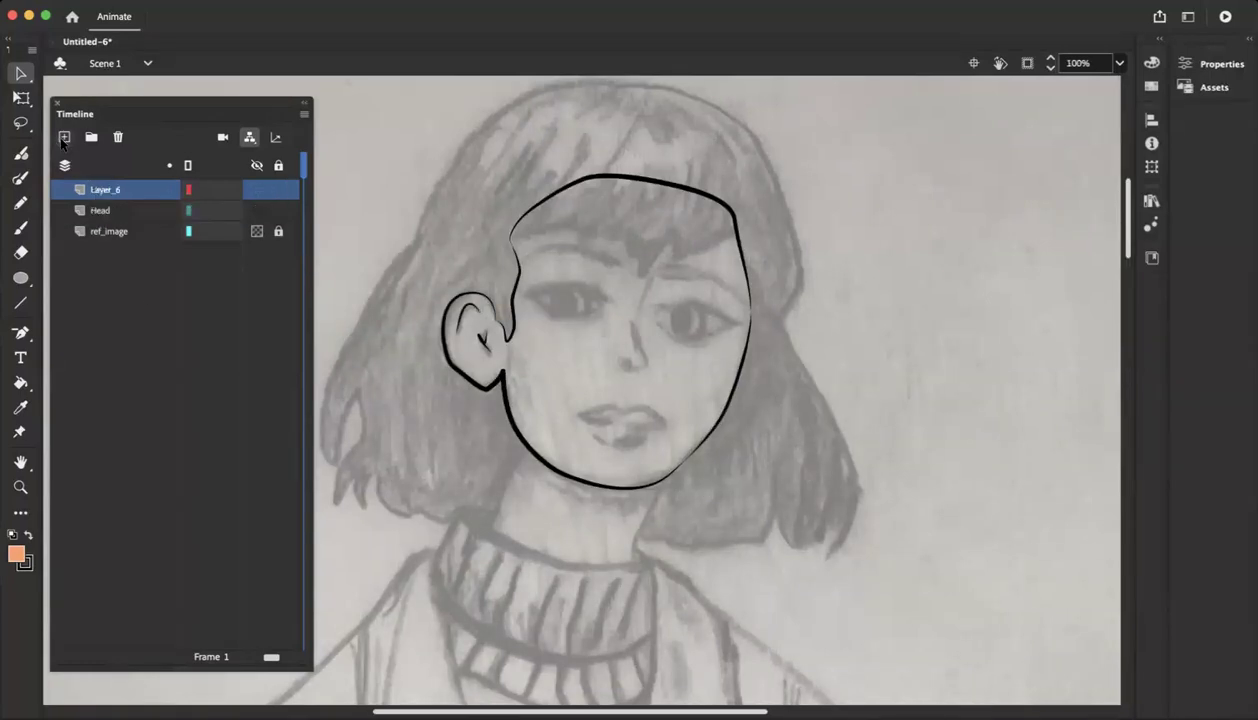
double_click(97, 192)
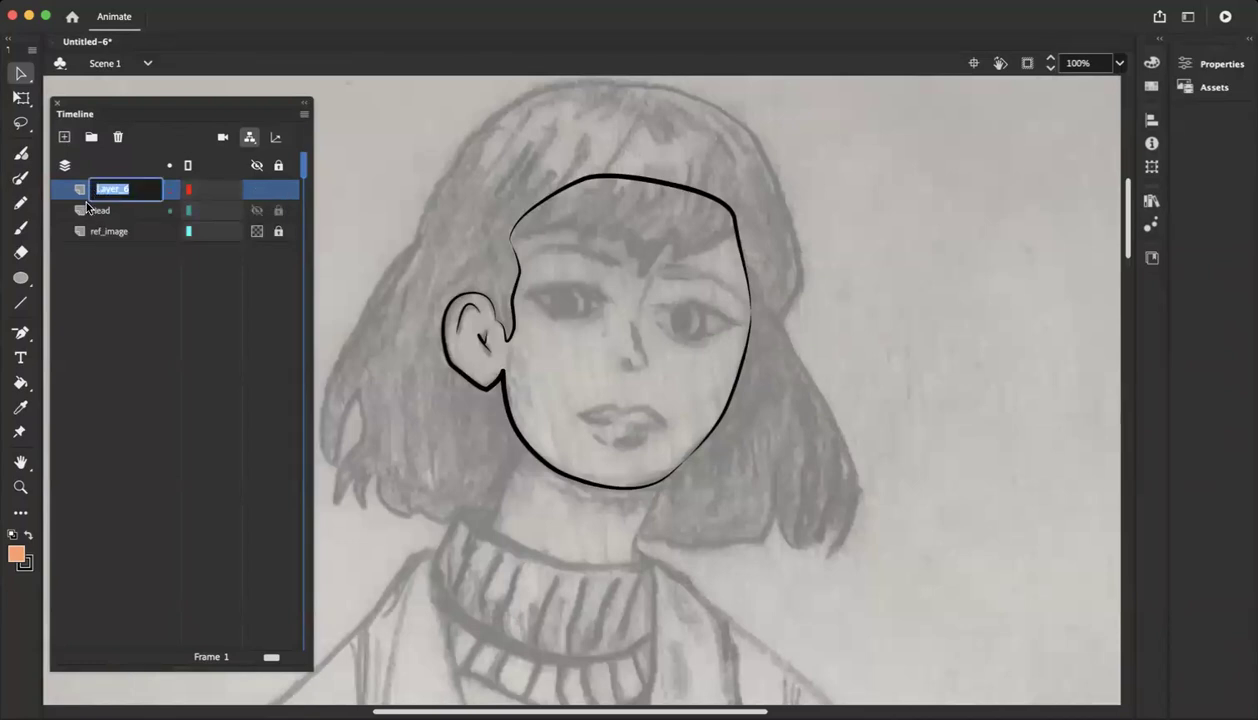
type("MAI")
left_click(123, 188)
key("BackSpace")
type("Main")
left_click(100, 231)
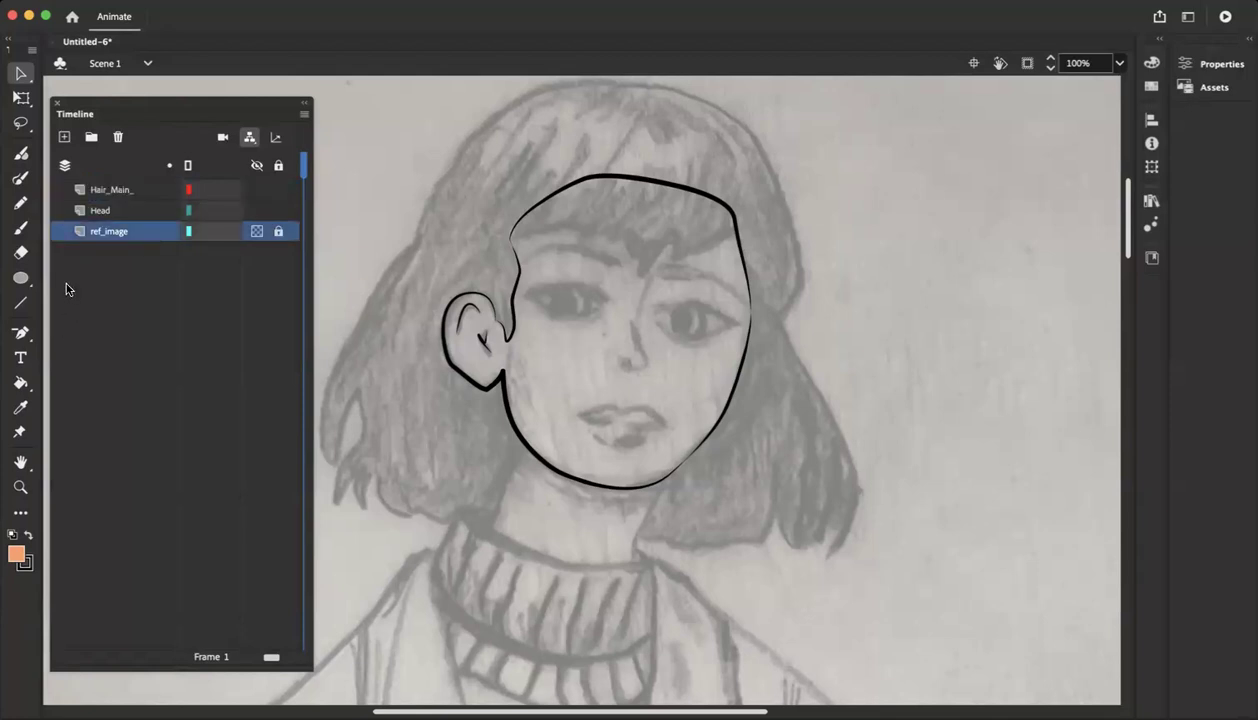
left_click(85, 192)
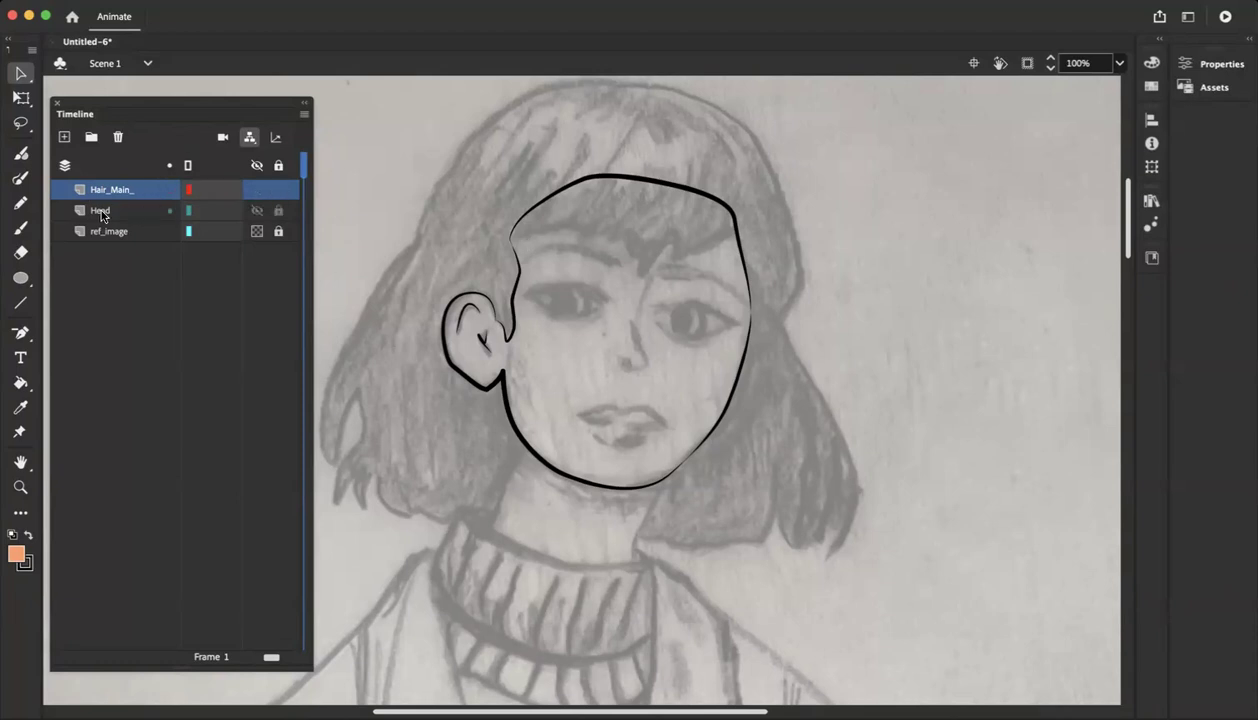
Preview the Head layer as outlines and return it to normal display, leaving its layer properties unchanged
left_click(189, 210)
left_click(188, 211)
left_click(188, 211)
left_click(187, 211)
double_click(186, 215)
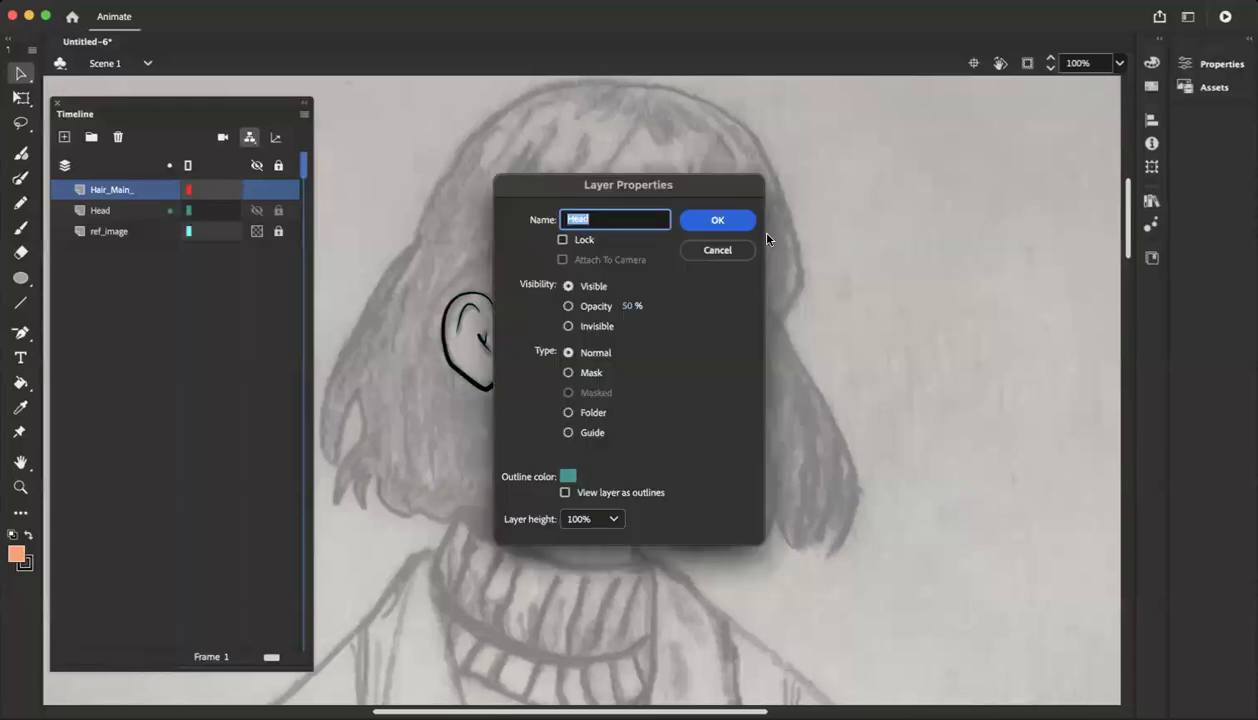
key("Escape")
left_click(189, 214)
left_click(190, 214)
left_click(189, 211)
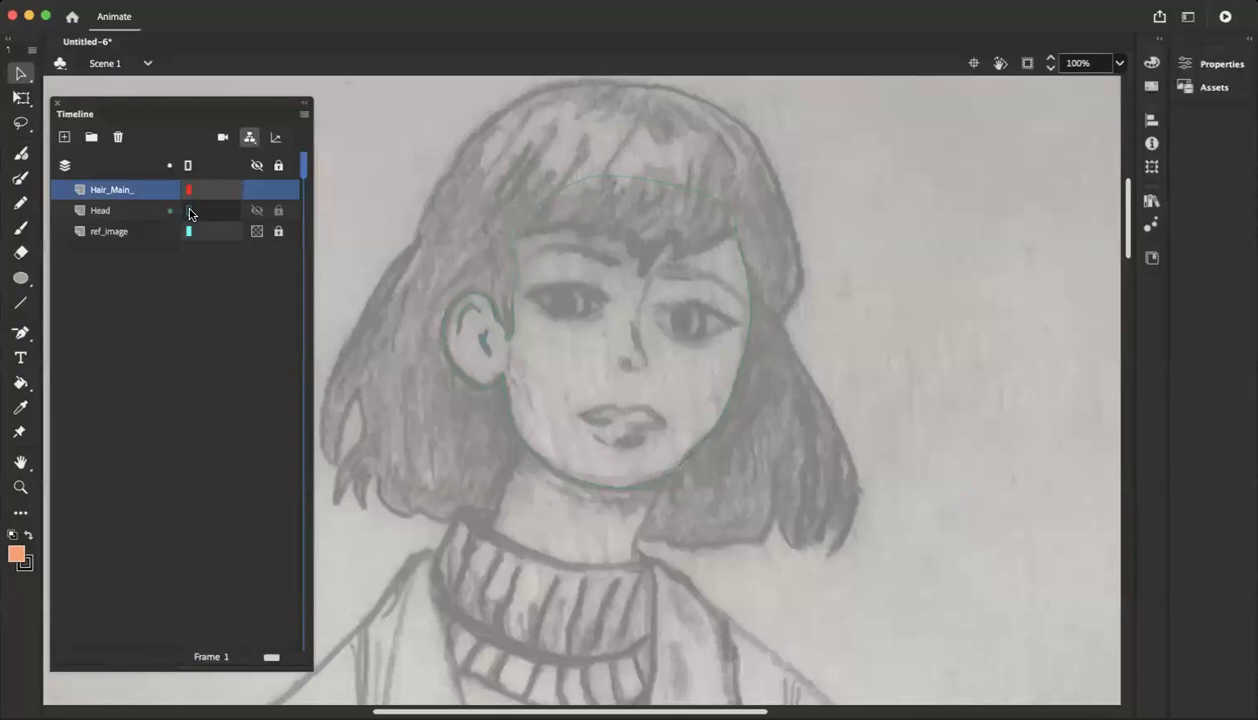
left_click(189, 211)
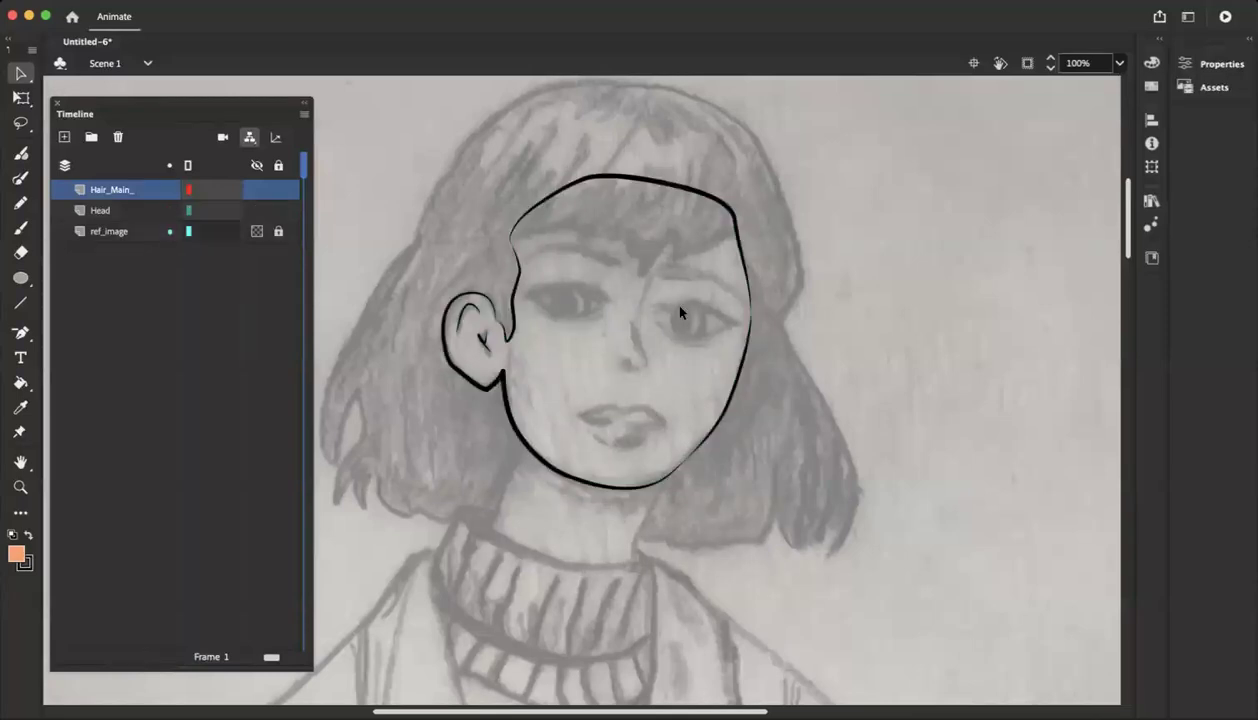
Fill the face and ear on the Head layer with the orange colour using the Paint Bucket
left_click(112, 211)
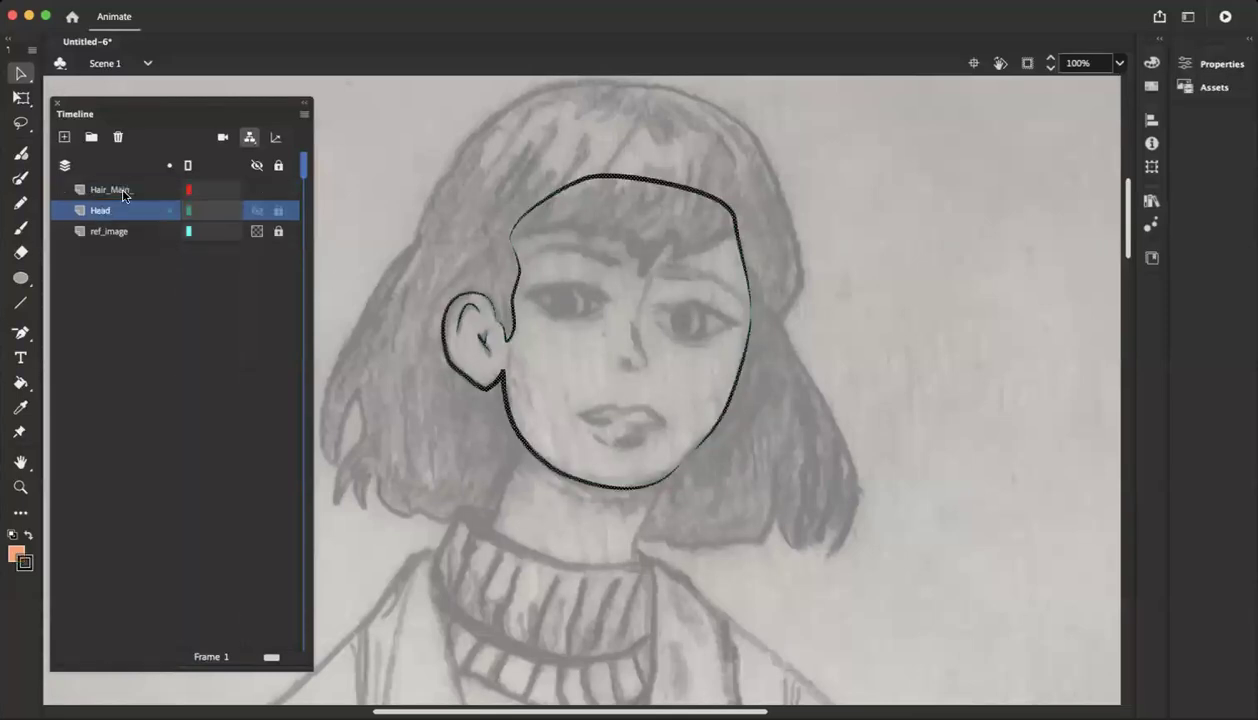
left_click(29, 536)
left_click(29, 537)
left_click(20, 383)
left_click(636, 338)
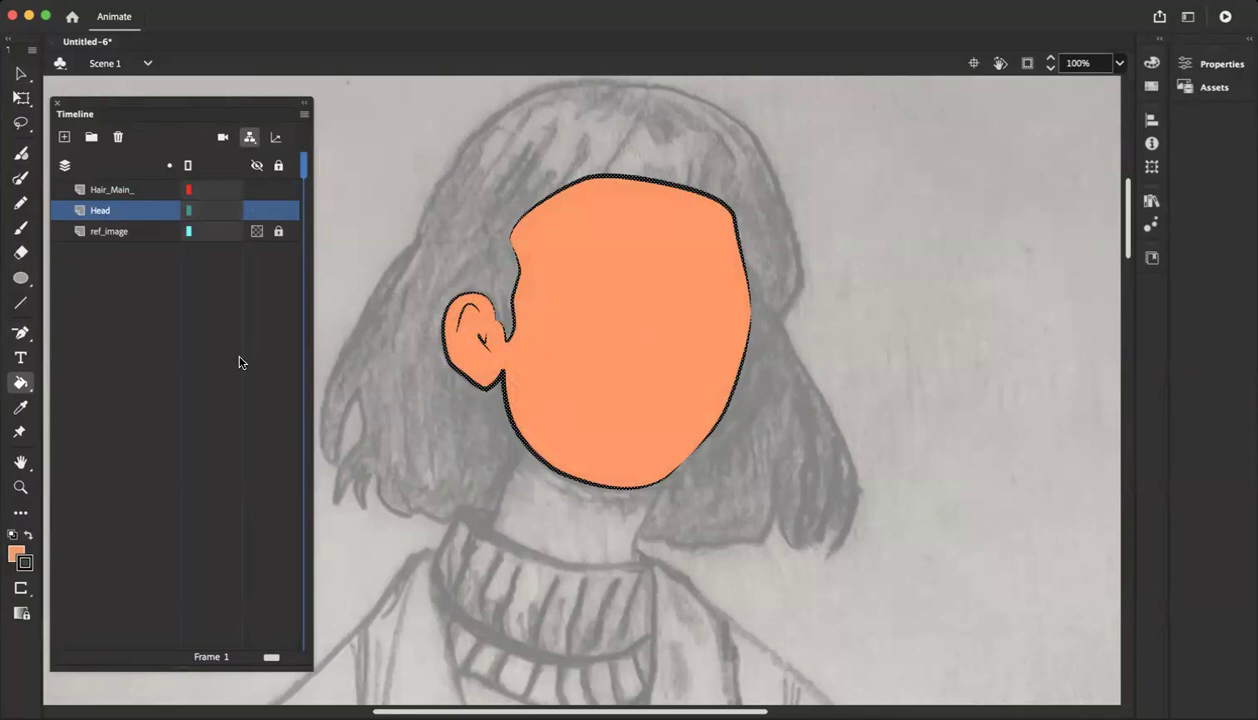
Switch the Head layer to outline display and make Hair_Main_ the active layer
left_click(191, 214)
left_click(194, 215)
left_click(190, 212)
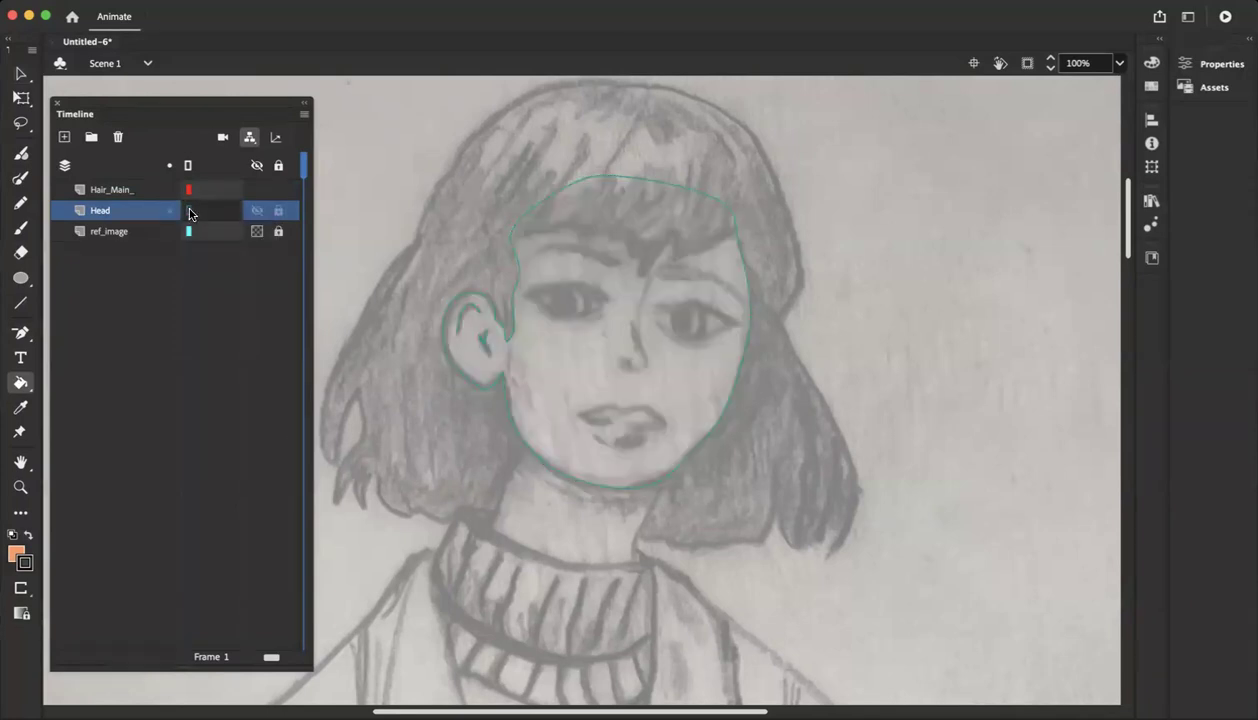
left_click(191, 210)
left_click(191, 210)
left_click(191, 210)
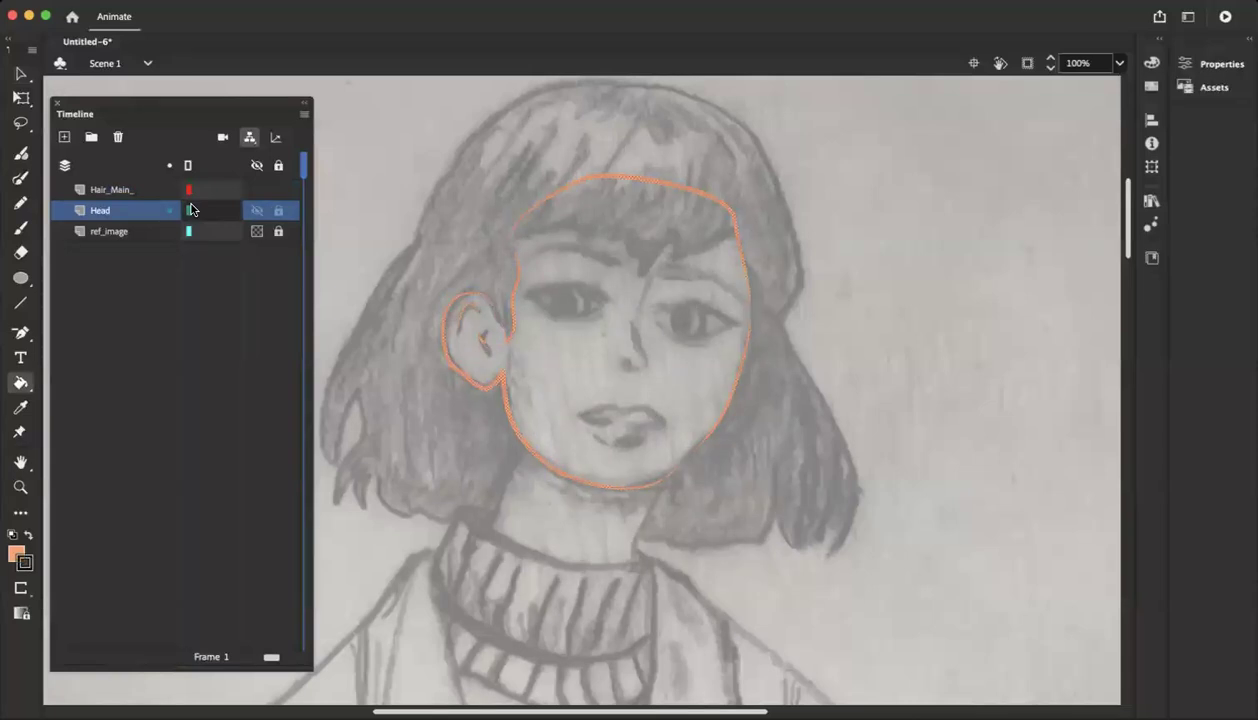
left_click(191, 210)
left_click(191, 210)
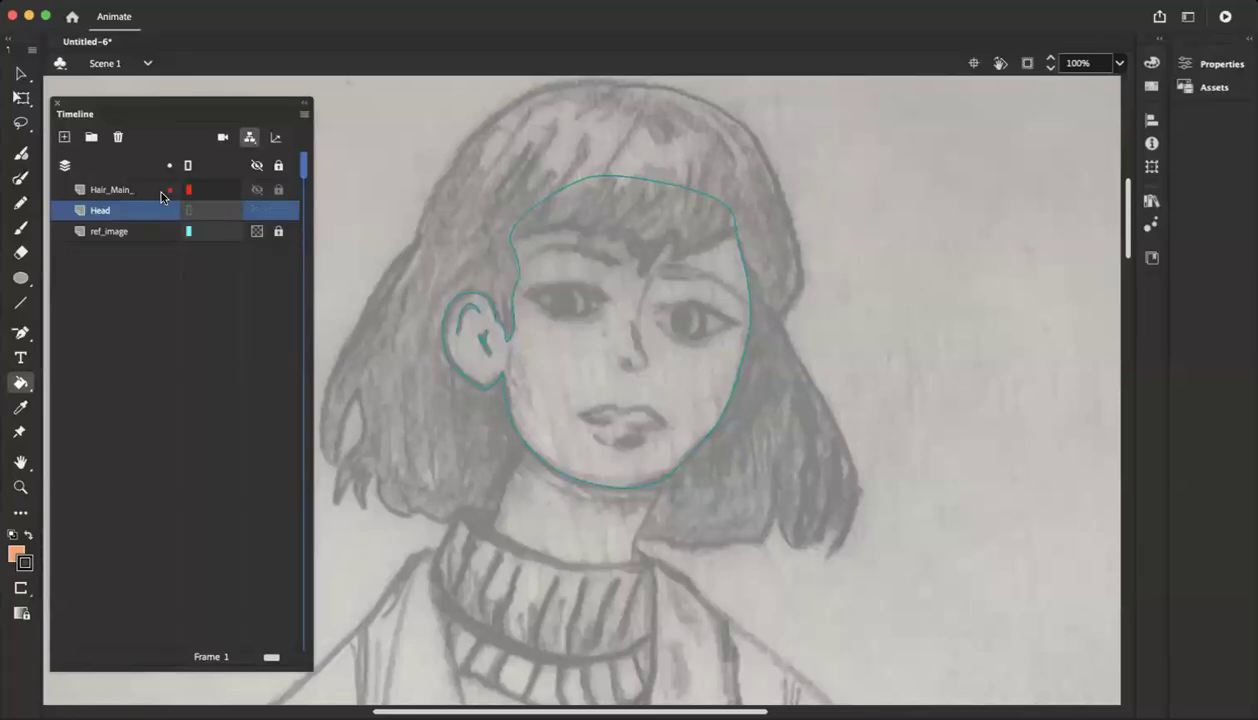
left_click(124, 190)
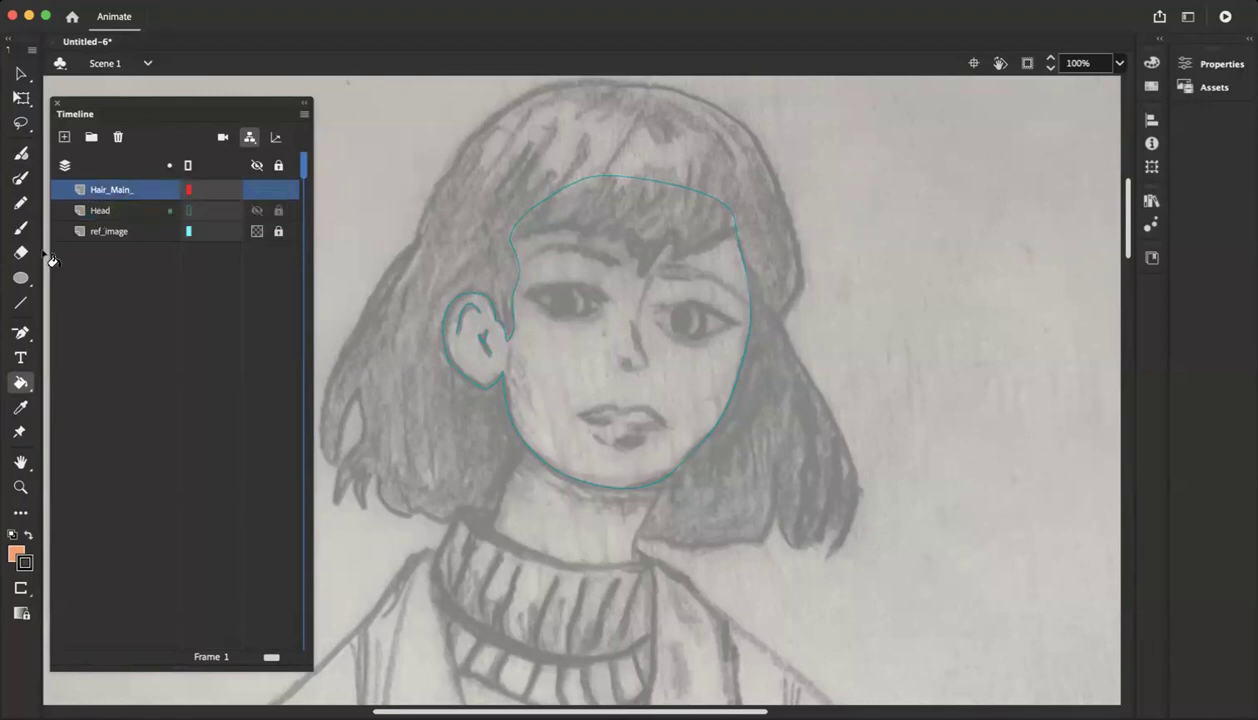
Make the Head layer active and turn off its outline display
key("super+equal")
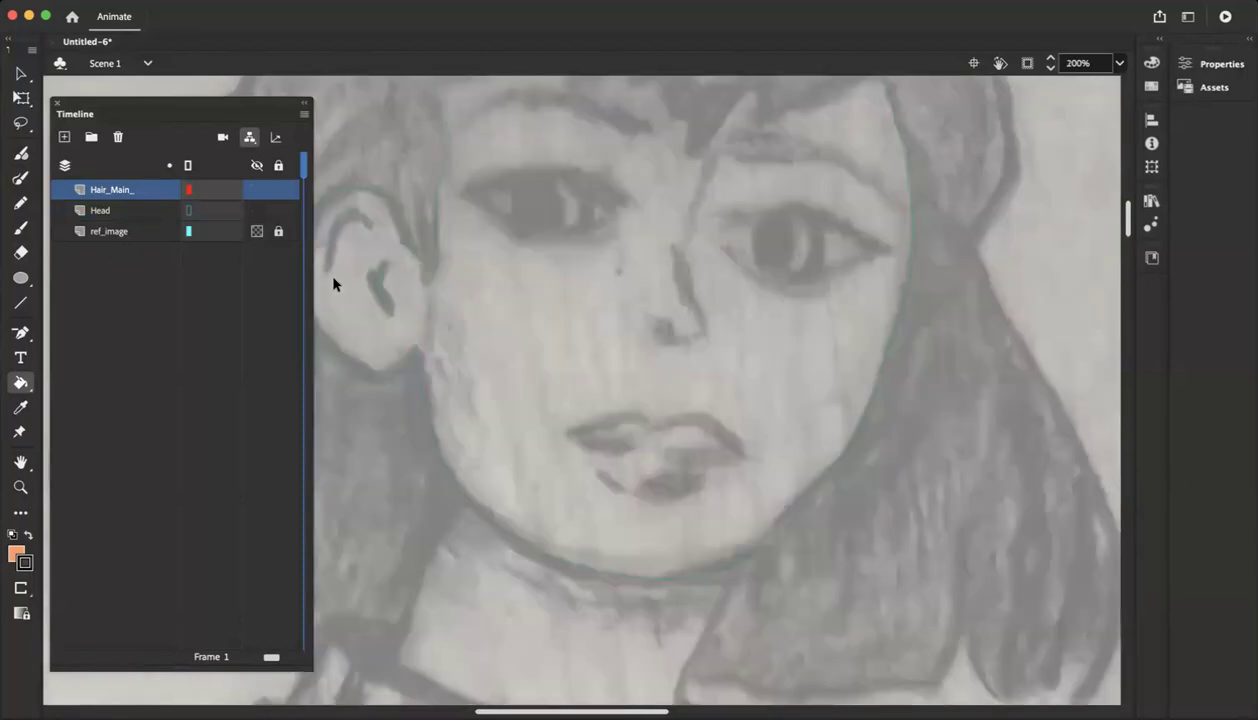
scroll(542, 284, "left", 5)
scroll(542, 284, "up", 3)
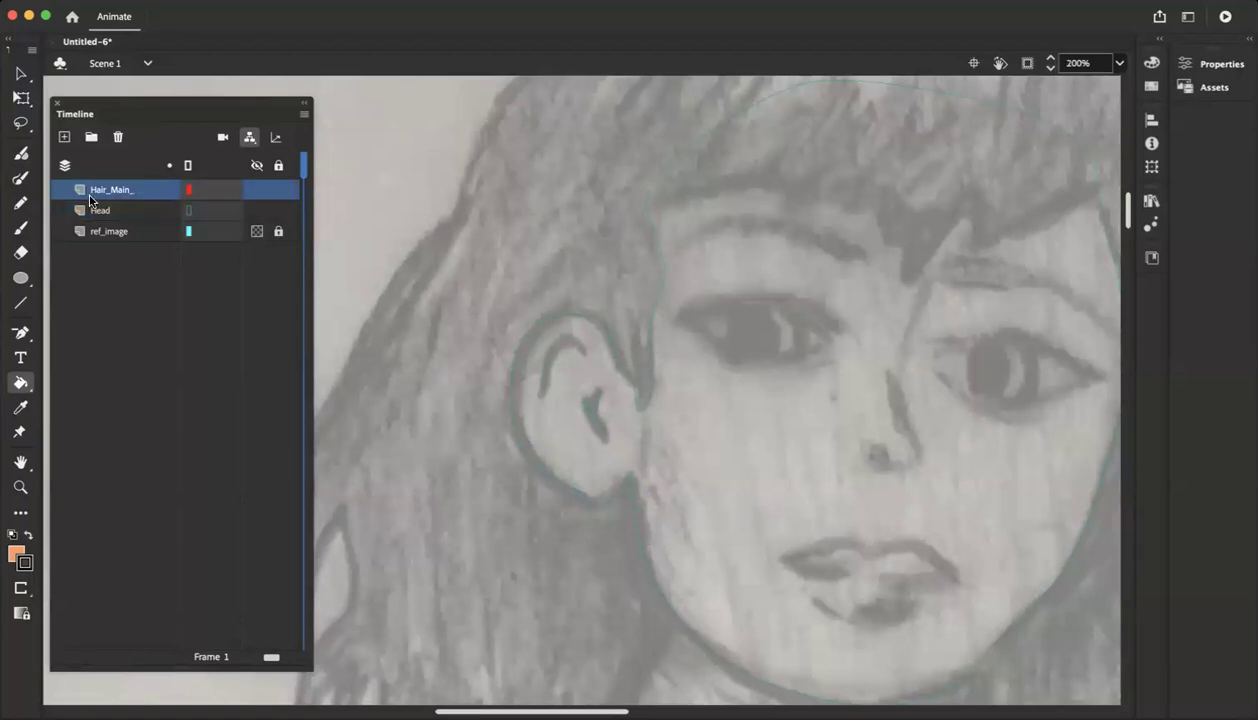
left_click(140, 211)
left_click(188, 211)
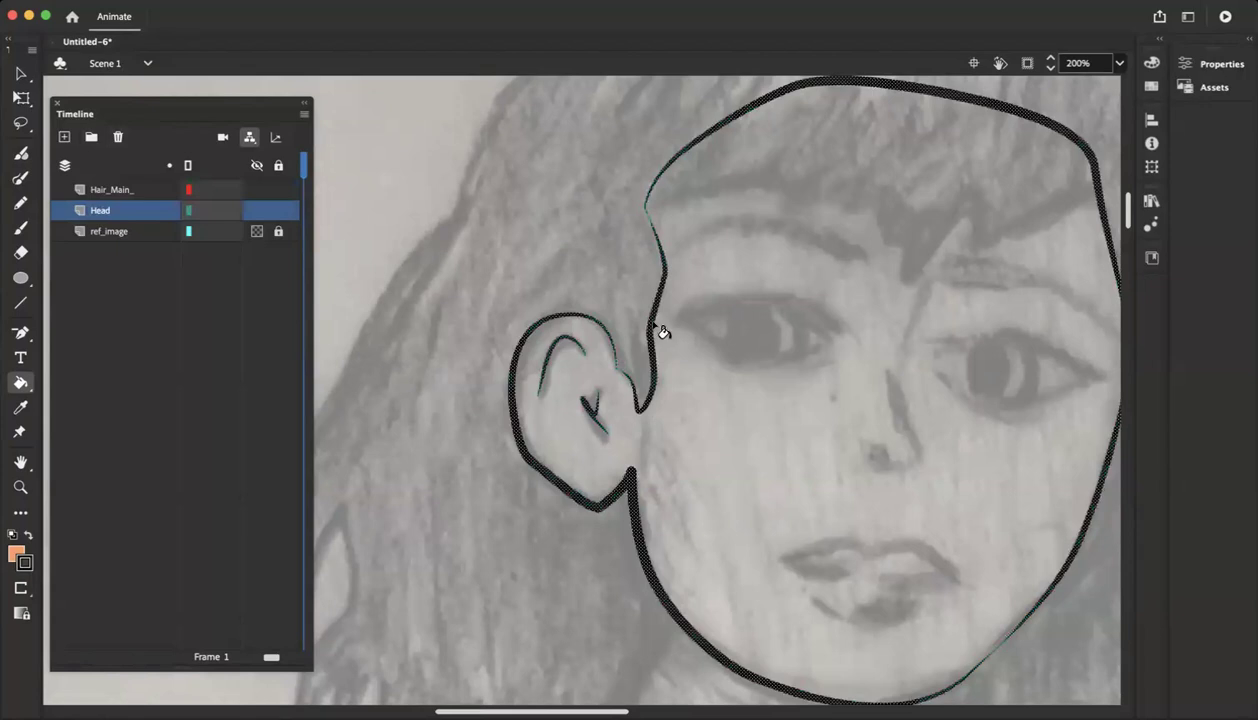
Reshape the face outline between the temple and the ear with the Selection tool, bending the line towards the ear
left_click(19, 76)
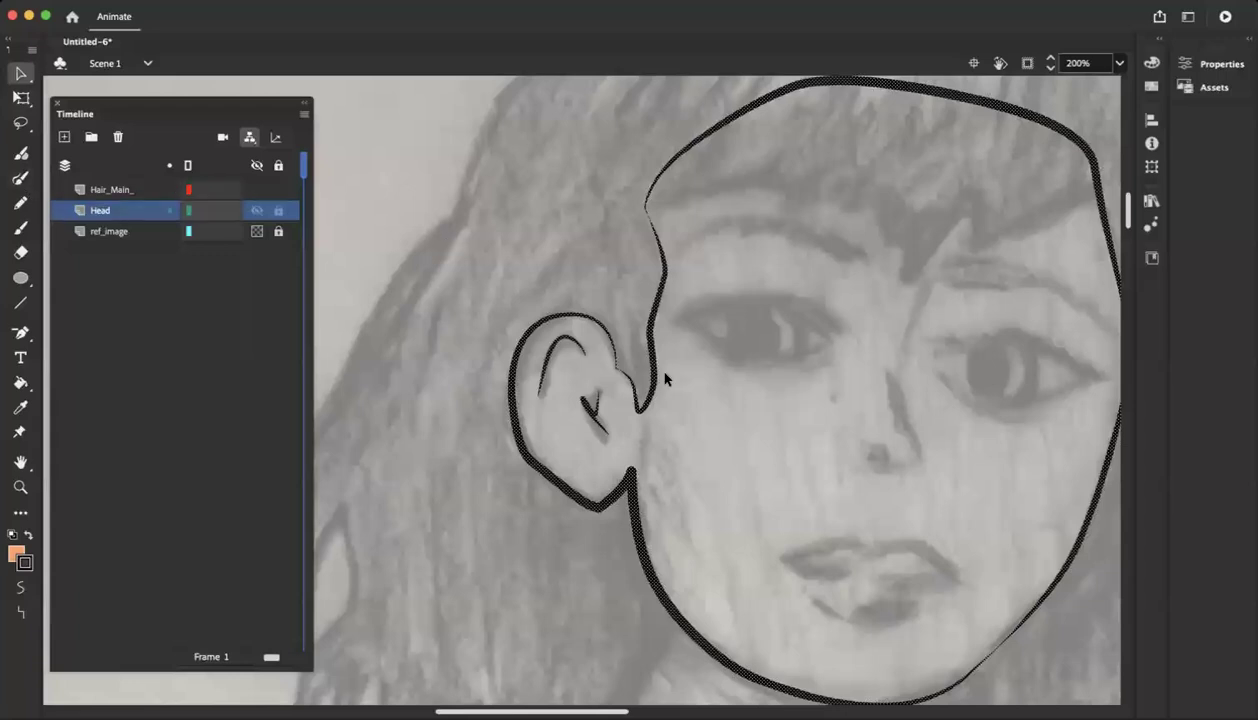
left_click(557, 249)
left_click_drag(648, 331, 622, 313)
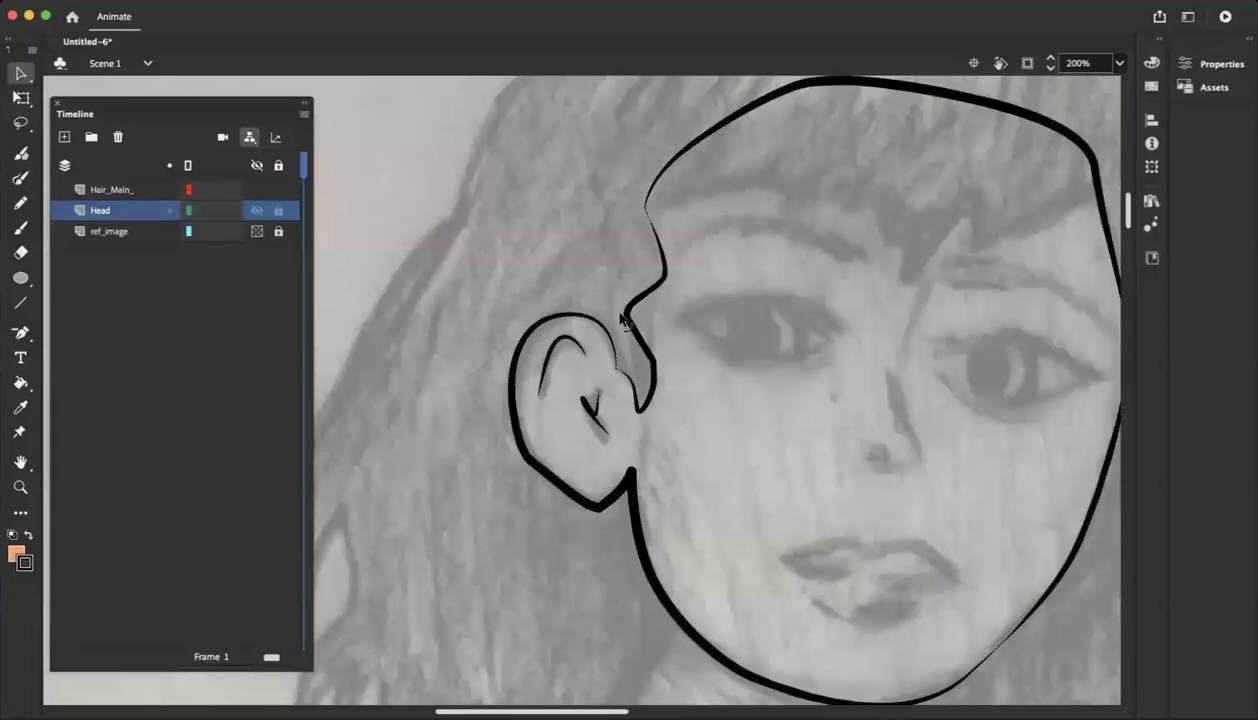
left_click_drag(661, 260, 624, 238)
mouse_move(653, 378)
left_mouse_down()
mouse_move(632, 362)
mouse_move(650, 277)
left_mouse_up()
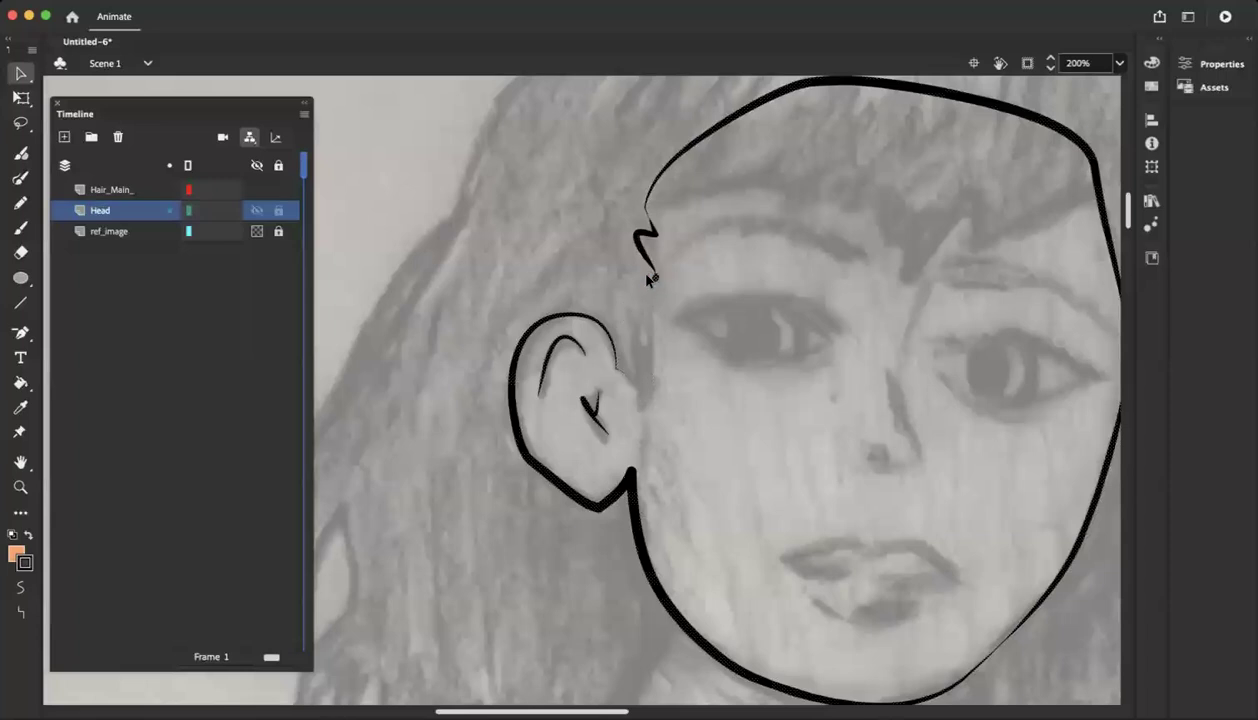
key("super+z")
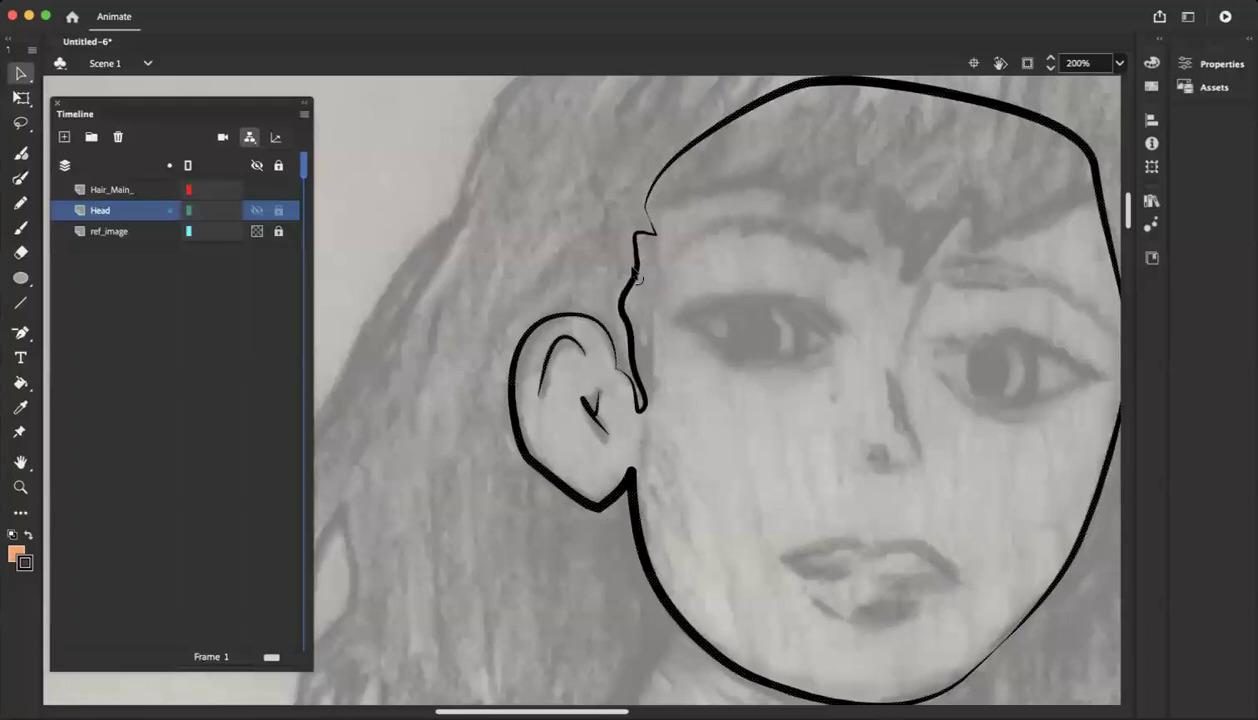
mouse_move(628, 264)
left_mouse_down()
mouse_move(654, 242)
mouse_move(637, 222)
left_mouse_up()
key("Delete")
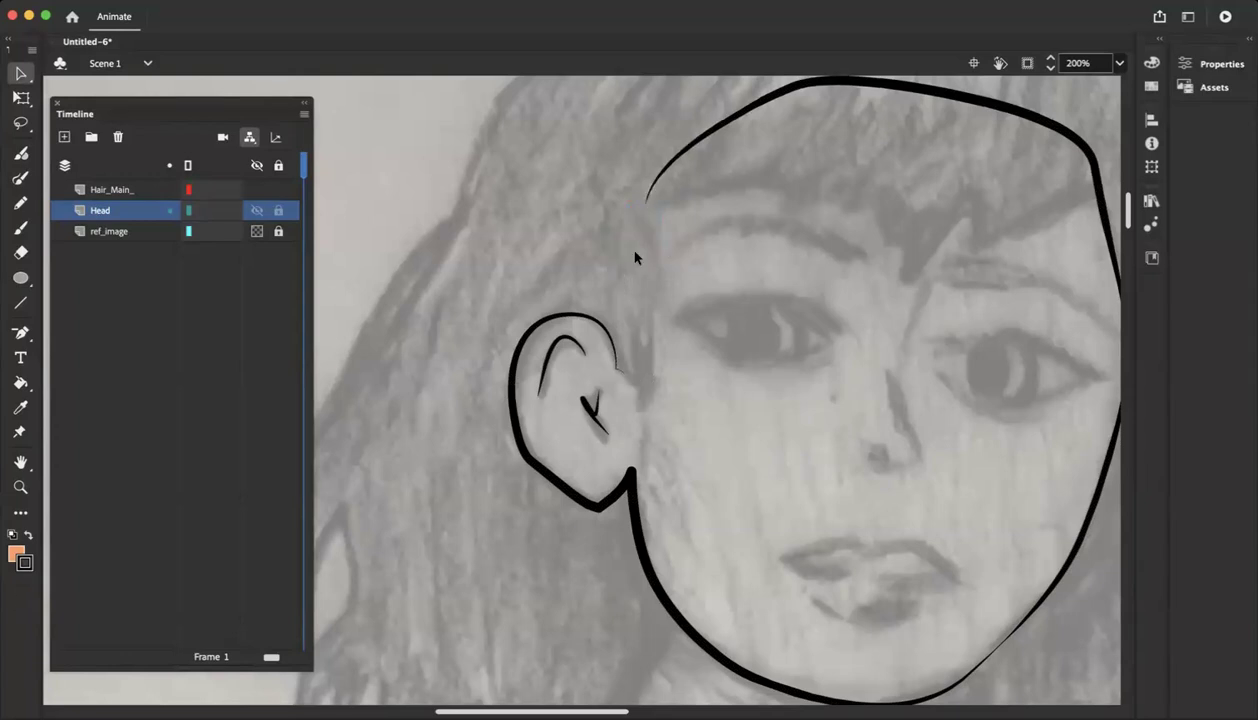
key("super+z")
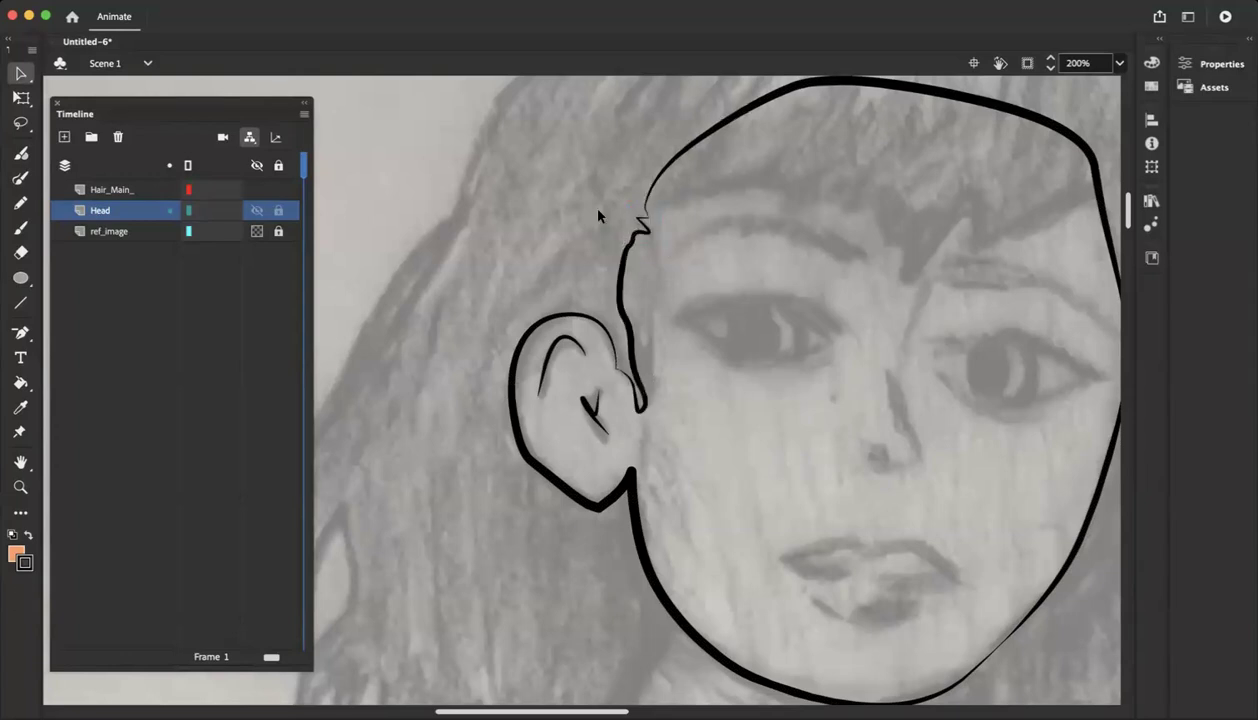
Show the head outline's anchor points and remove the surplus ones forming the zigzag at the temple with the Pen tool
left_click(15, 79)
left_click(63, 97)
scroll(568, 287, "left", 5)
left_click(728, 286)
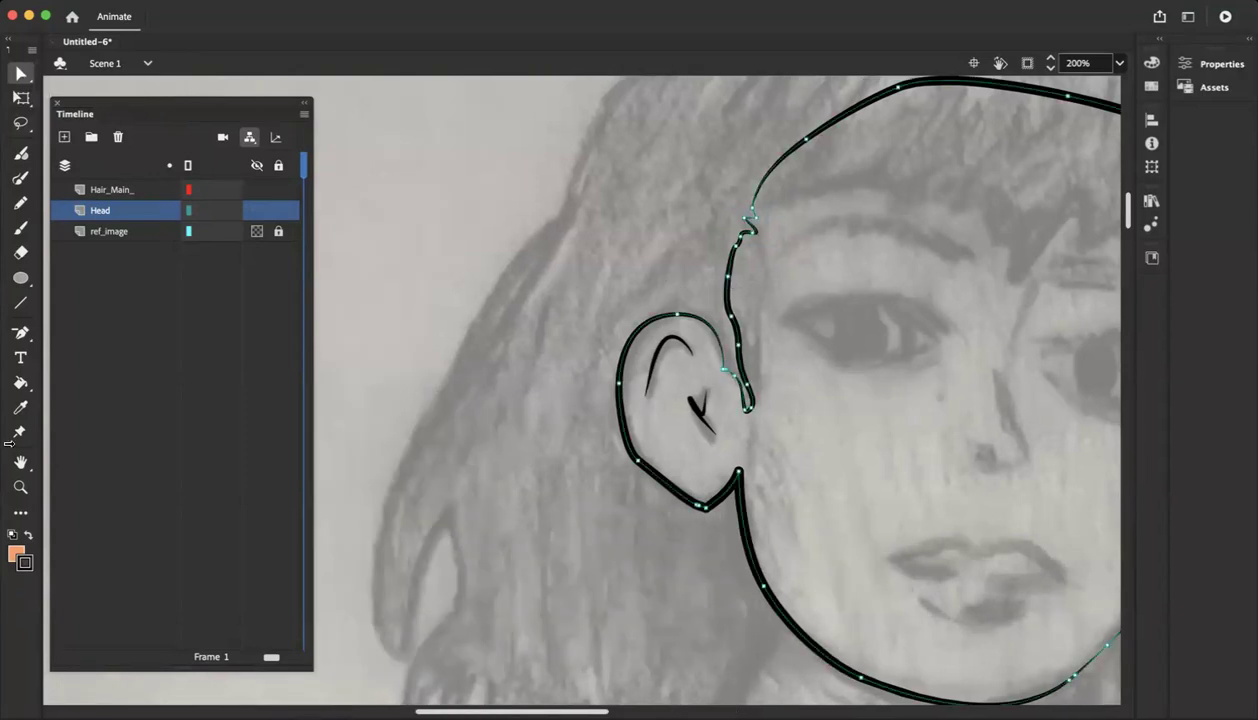
left_click(20, 333)
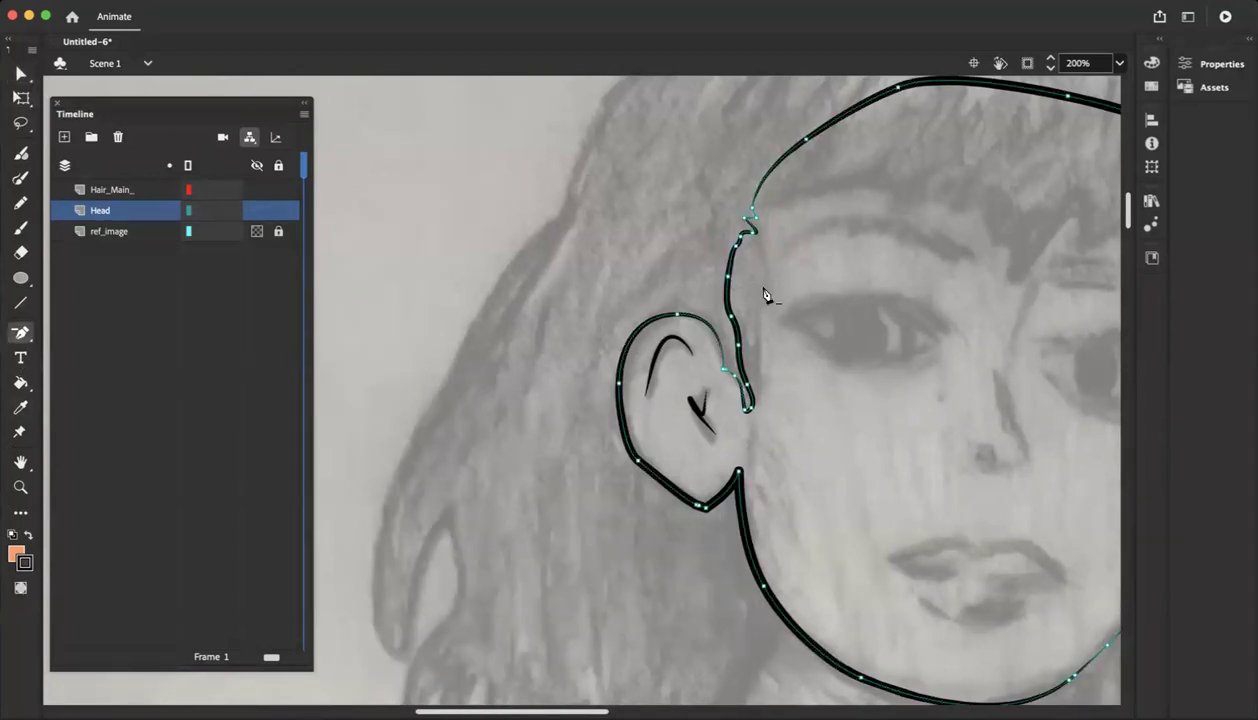
left_click(745, 218)
left_click(752, 209)
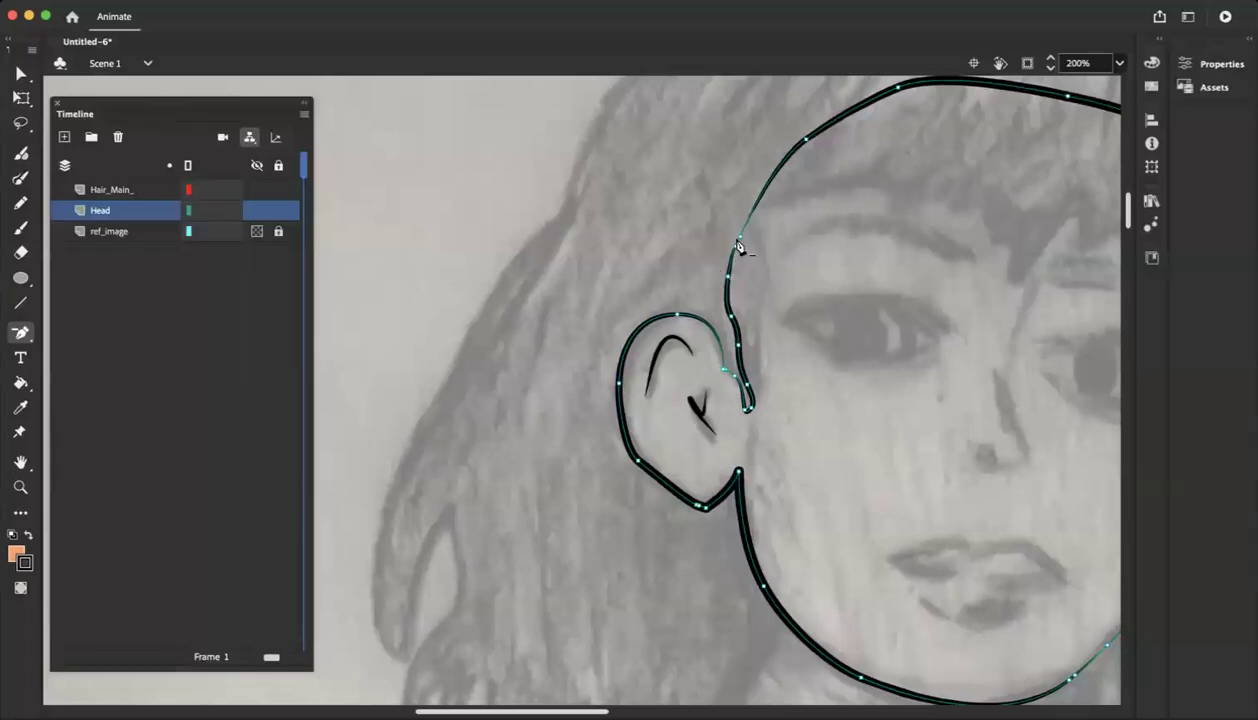
Remove the surplus anchor points on the face outline beside the ear to smooth the curve, and deselect the outline
left_click(740, 240)
key("super+z")
left_click(731, 317)
left_click(737, 346)
left_click(621, 364)
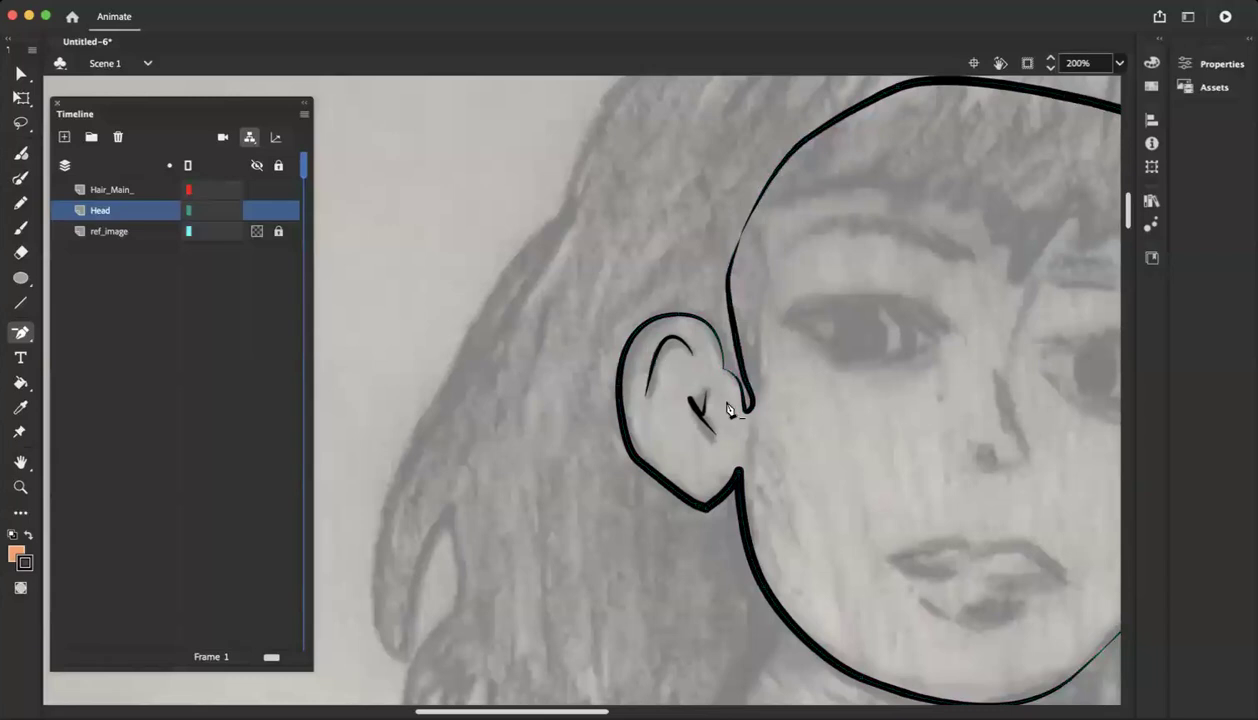
key("super+minus")
key("super+equal")
scroll(641, 520, "right", 5)
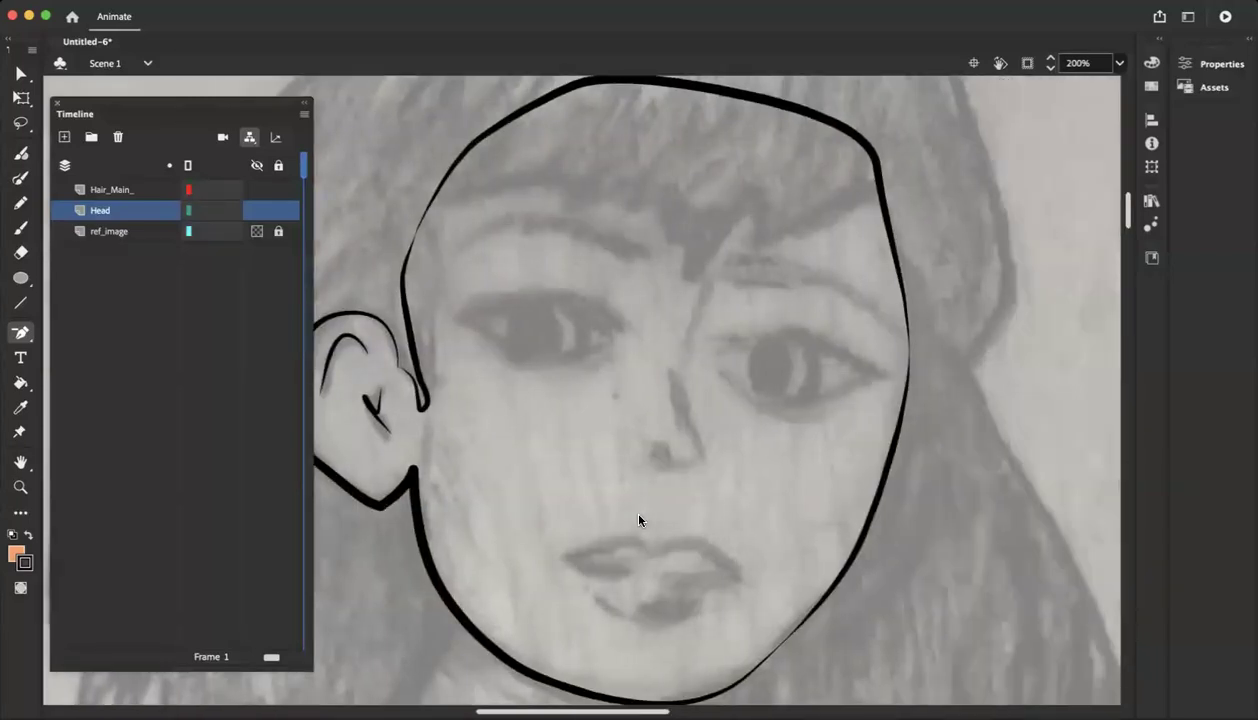
Make the Hair_Main_ layer active and display the Head layer as outlines
scroll(641, 520, "left", 6)
scroll(641, 520, "right", 3)
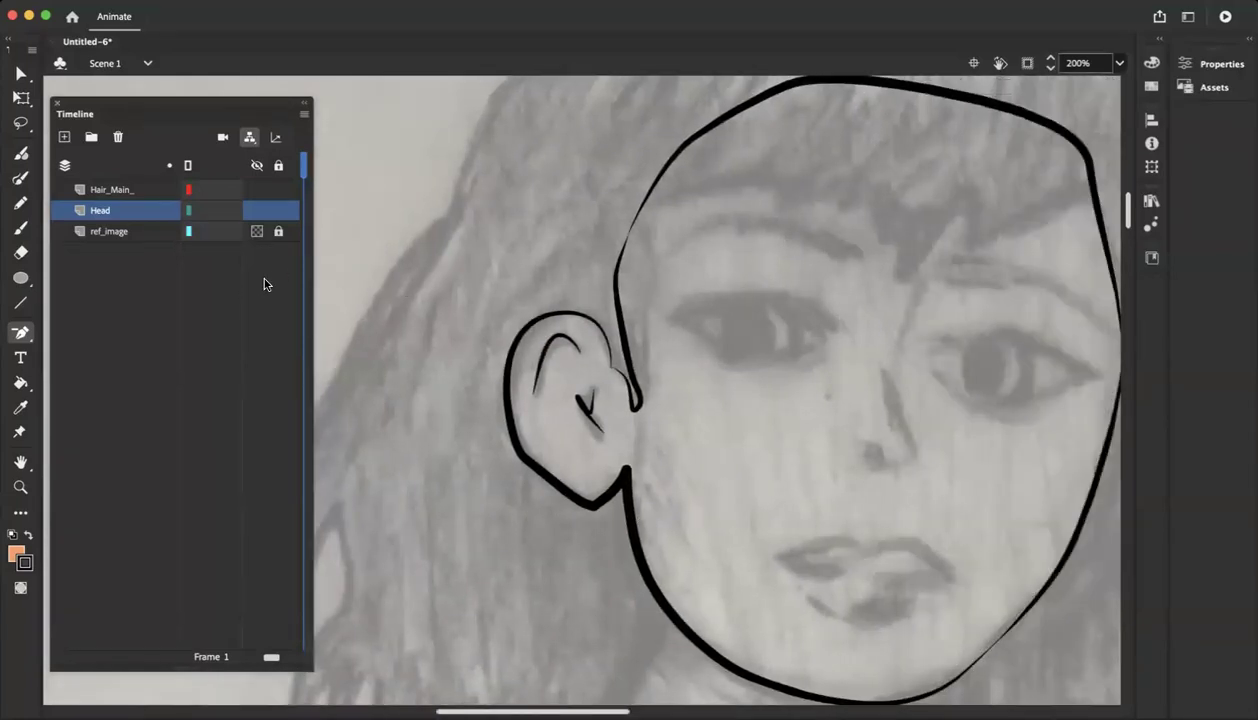
left_click(106, 190)
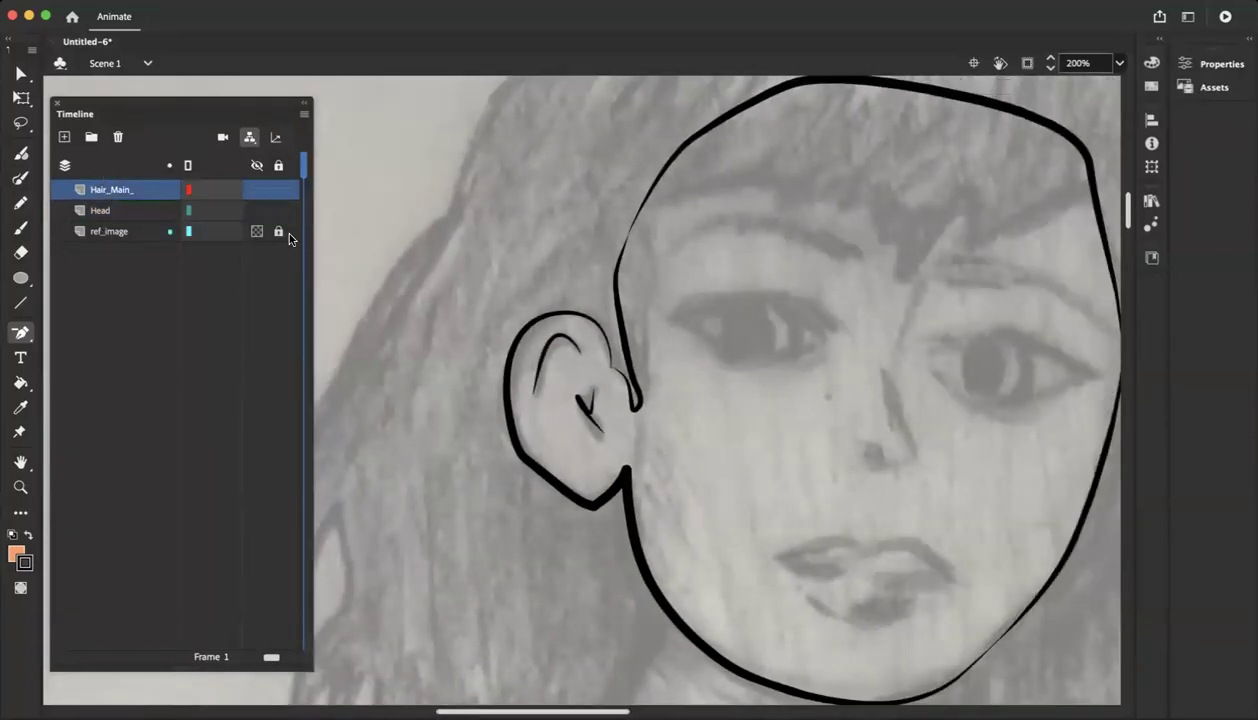
left_click(188, 210)
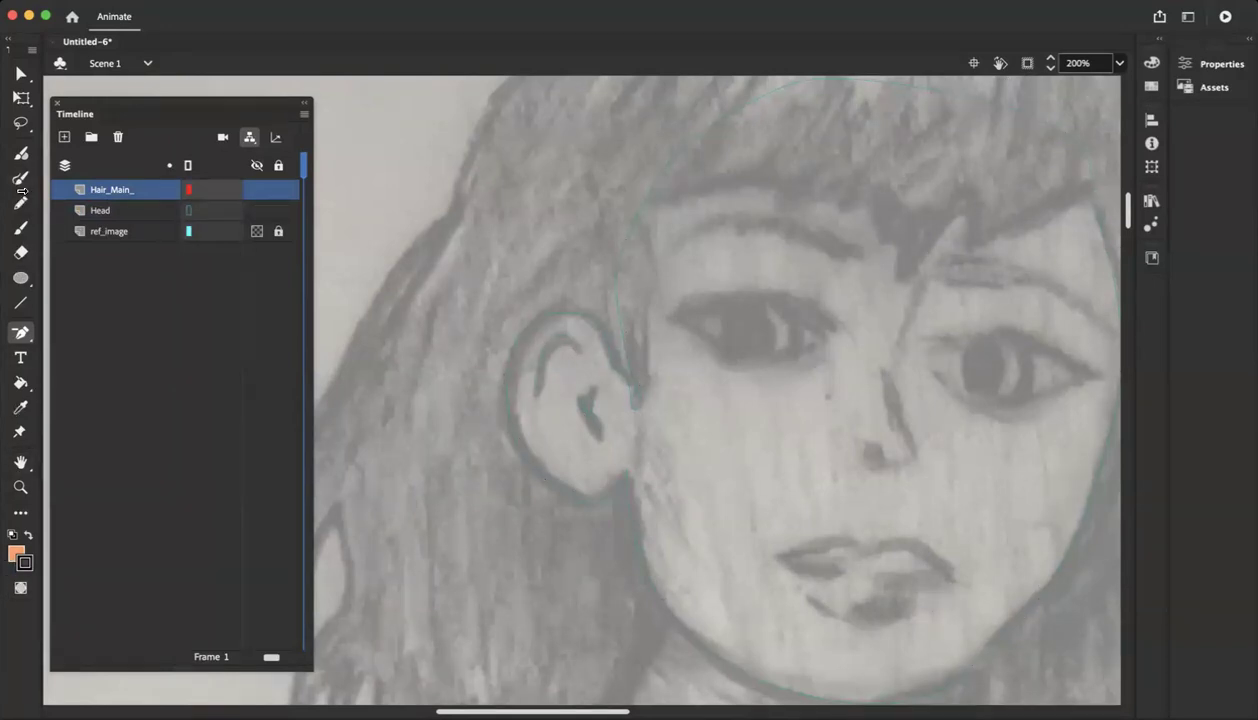
Set the fill colour to black and give the Pen tool a stroke size of 6
left_click(10, 556)
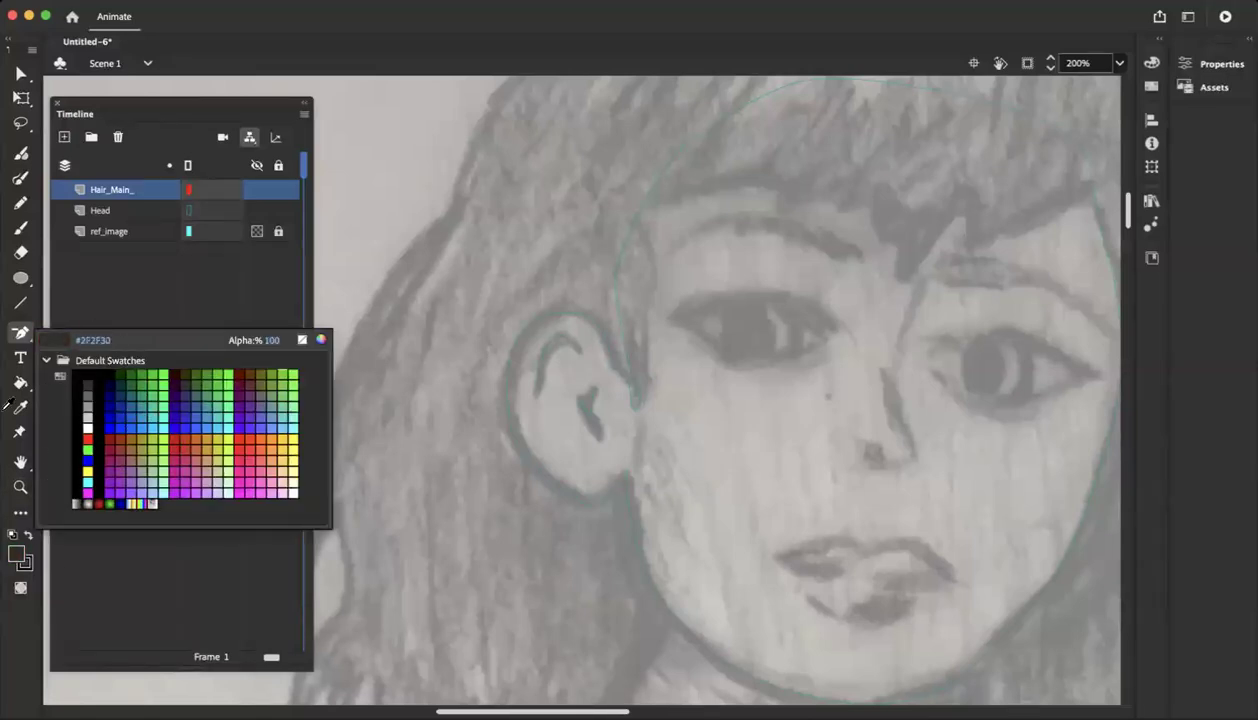
left_click(88, 383)
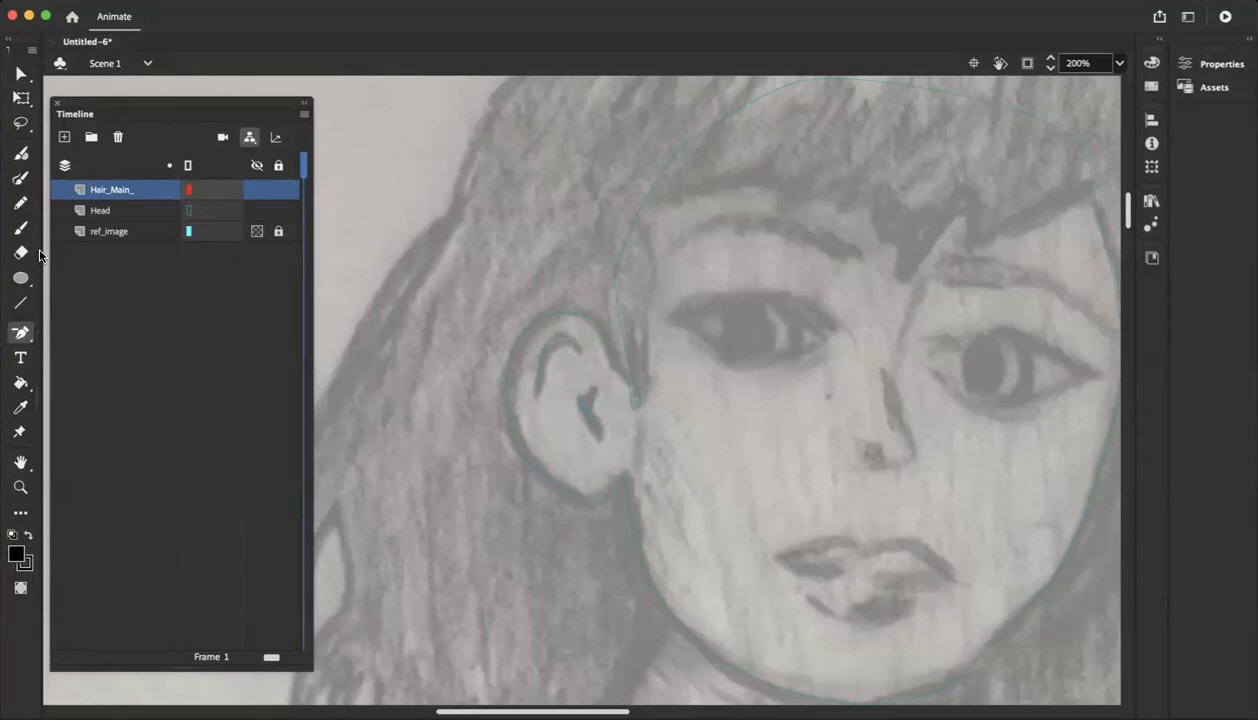
left_click(20, 152)
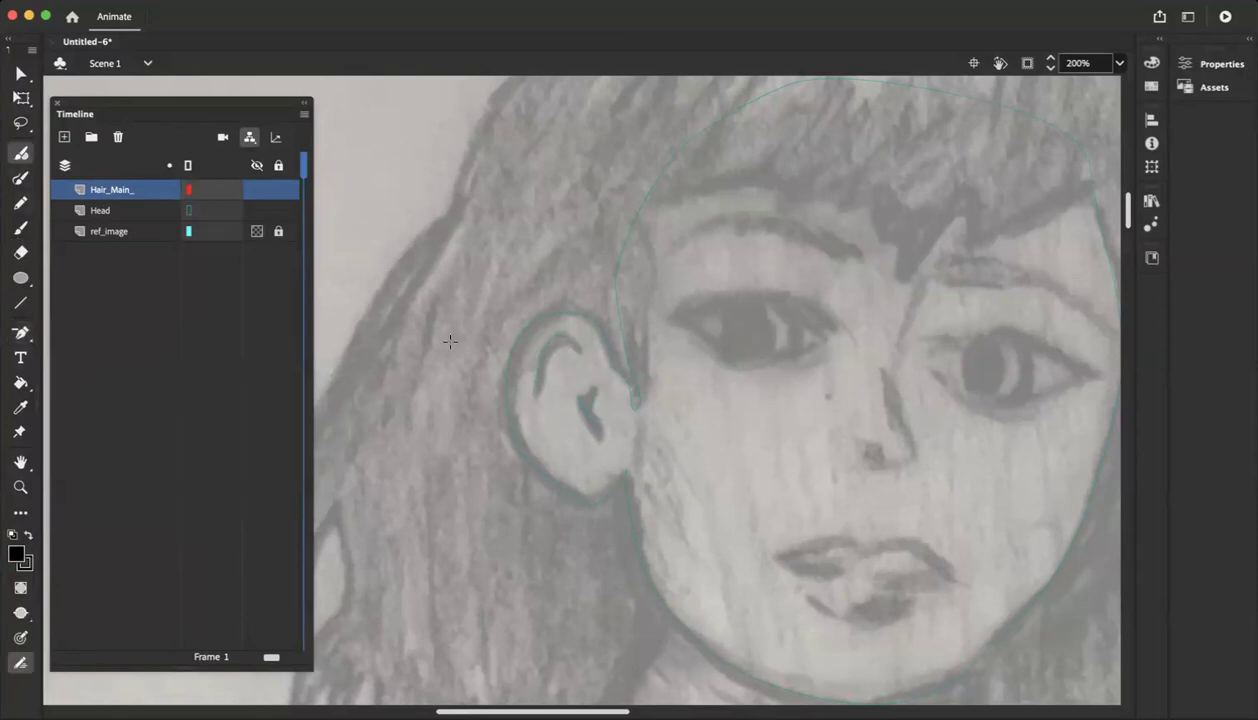
left_click(18, 334)
left_click(18, 334)
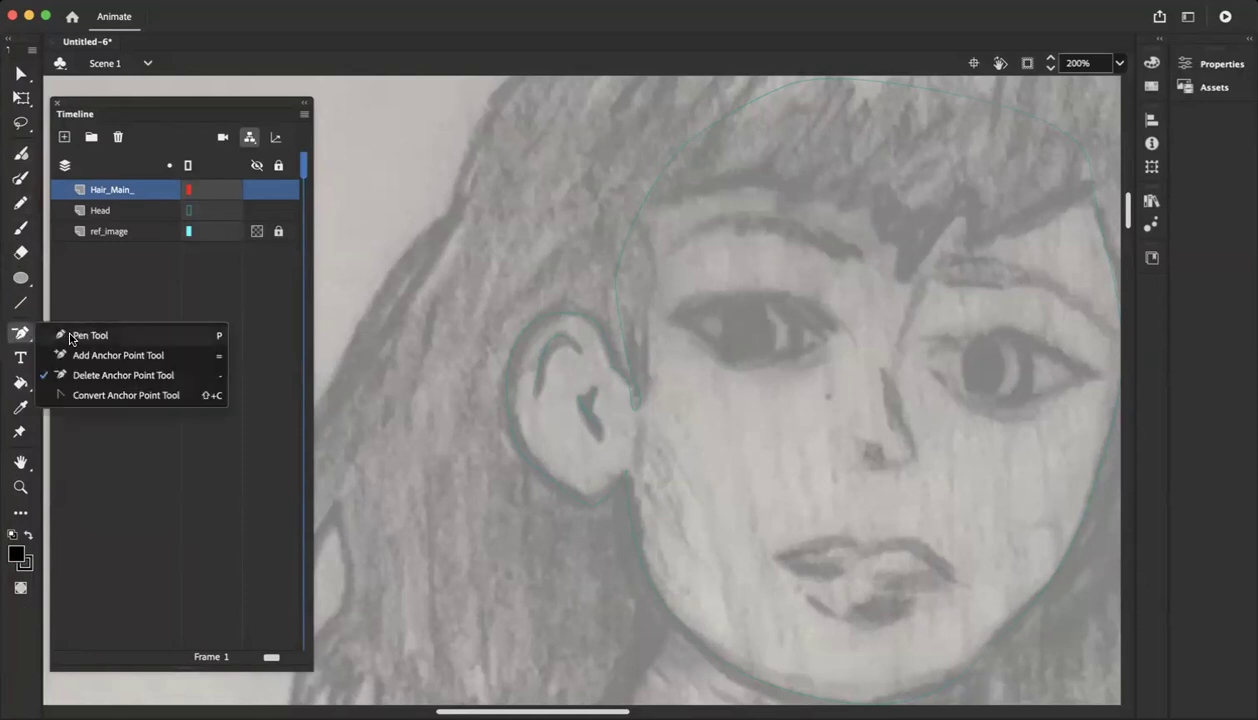
left_click(62, 332)
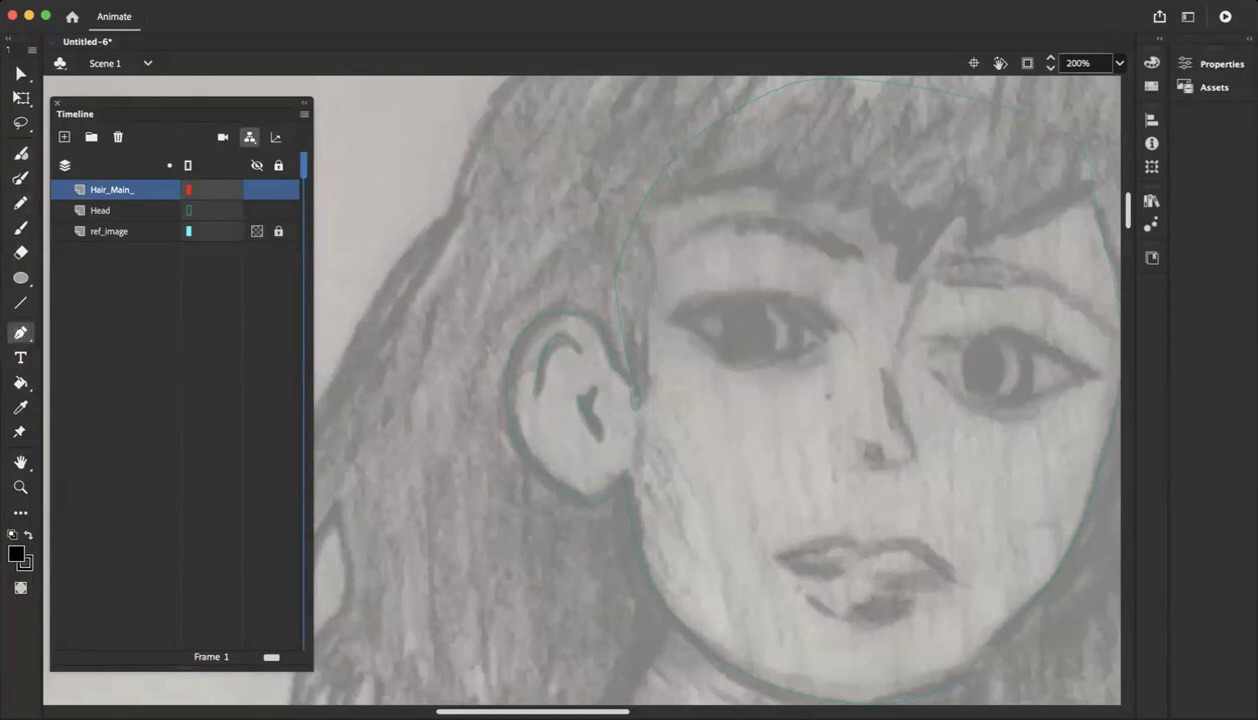
left_click(1214, 63)
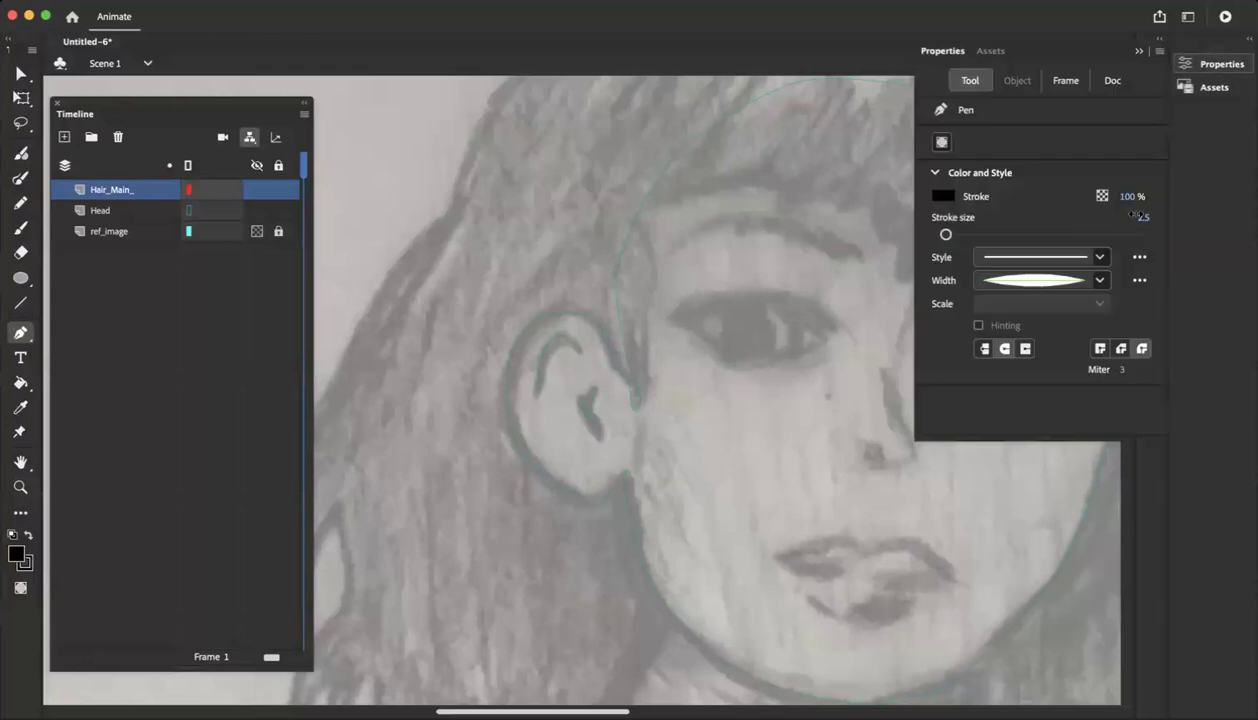
type("6")
key("Return")
Trace the inner hairline with the Pen tool from the front of the ear up the temple to the start of the fringe
left_click(638, 405)
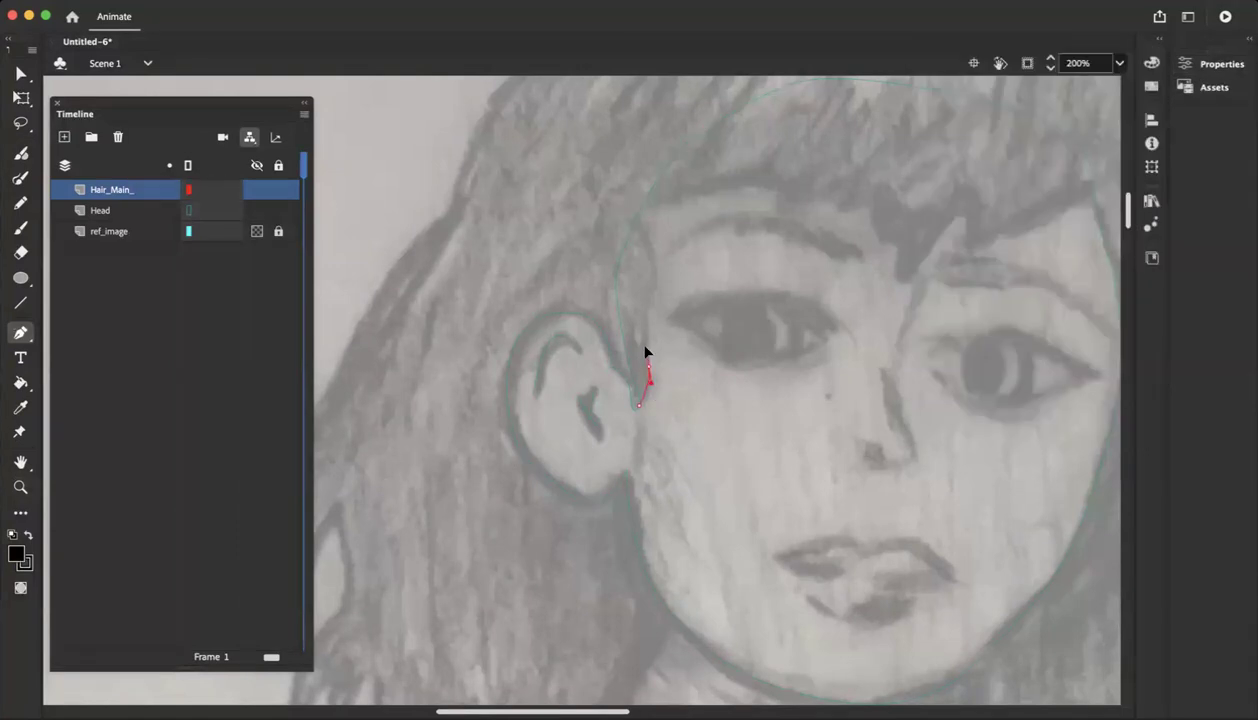
left_click_drag(643, 339, 654, 283)
mouse_move(638, 220)
left_mouse_down()
mouse_move(709, 194)
mouse_move(712, 181)
left_mouse_up()
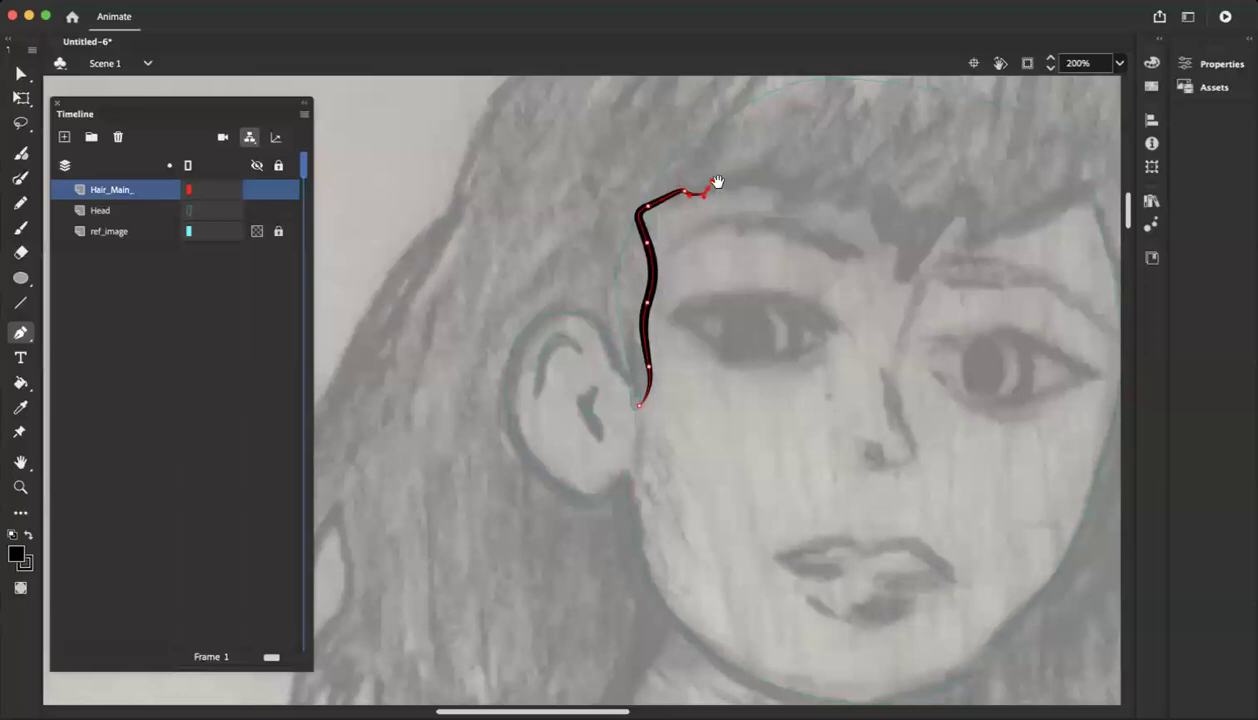
key("super+z")
Continue the hair path along the jagged fringe edge above the eyebrow nearest the ear, using short segments
left_click(707, 197)
left_click(718, 189)
left_click(735, 189)
left_click(756, 183)
left_click(771, 190)
left_click(785, 194)
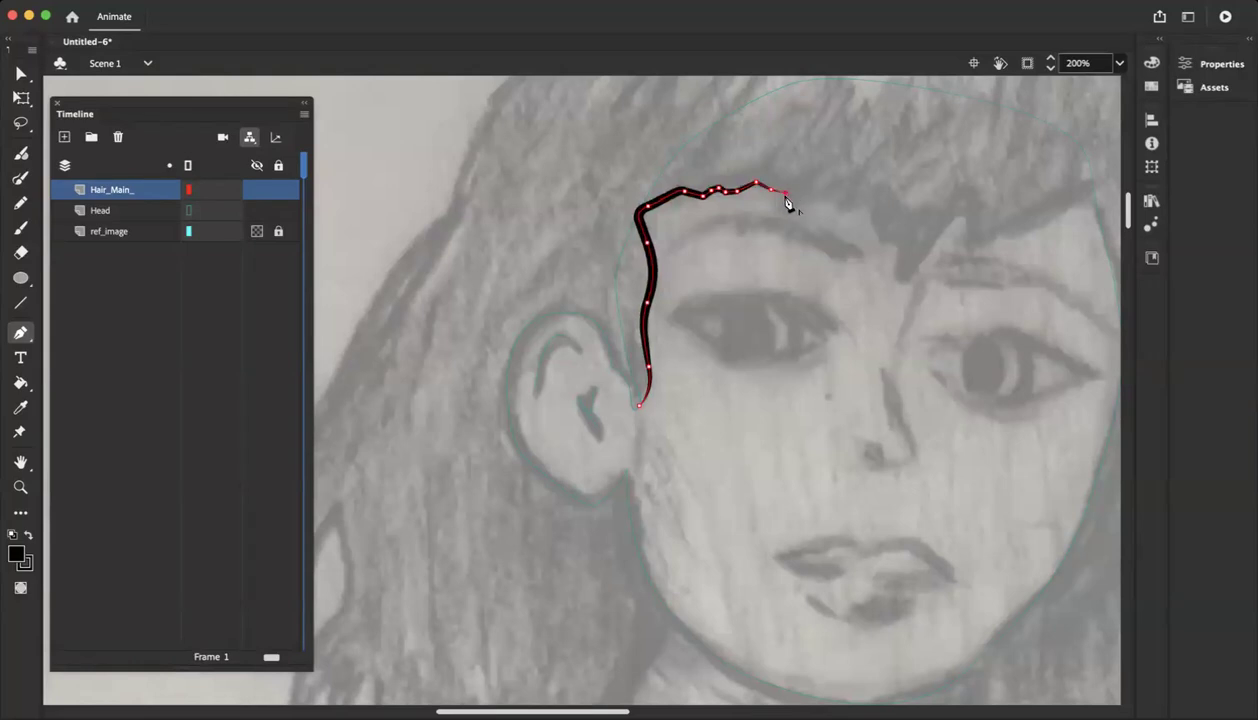
left_click(787, 207)
left_click(829, 198)
left_click(842, 211)
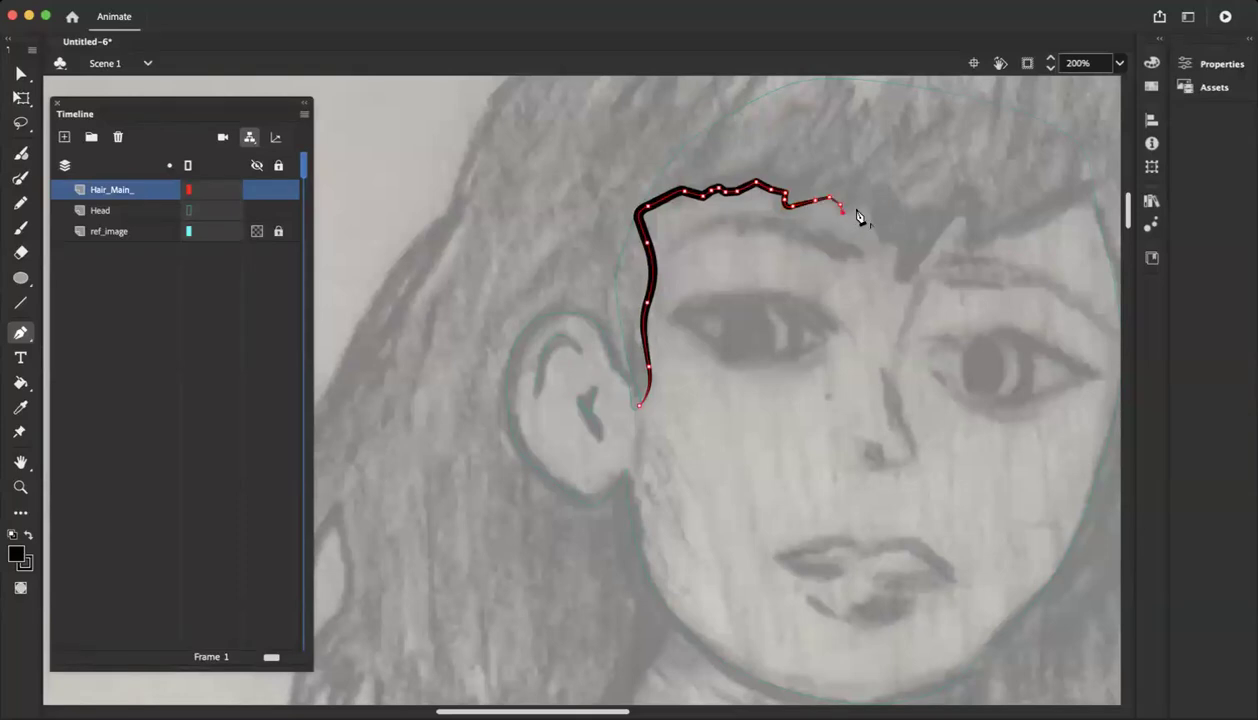
Trace the pointed lock at the forehead's centre and continue the fringe edge to the far corner of the forehead
mouse_move(870, 211)
left_mouse_down()
mouse_move(874, 239)
mouse_move(900, 240)
mouse_move(901, 284)
mouse_move(973, 195)
mouse_move(967, 218)
left_mouse_up()
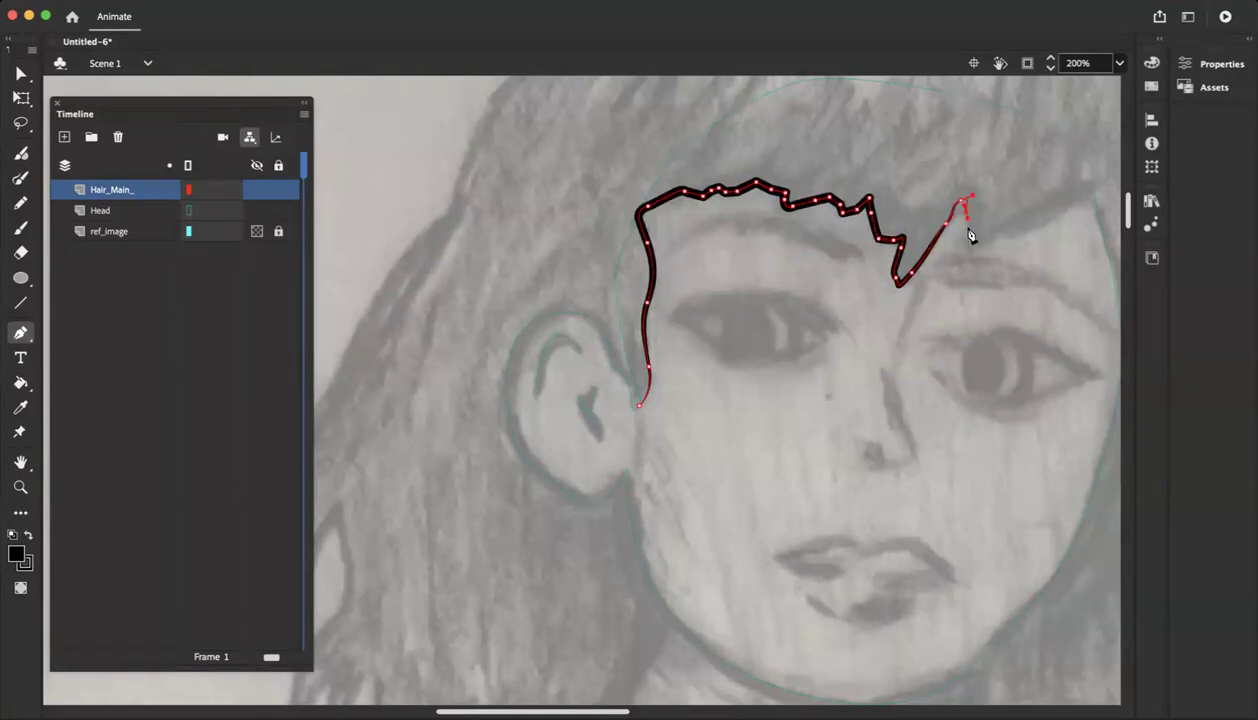
scroll(952, 240, "right", 5)
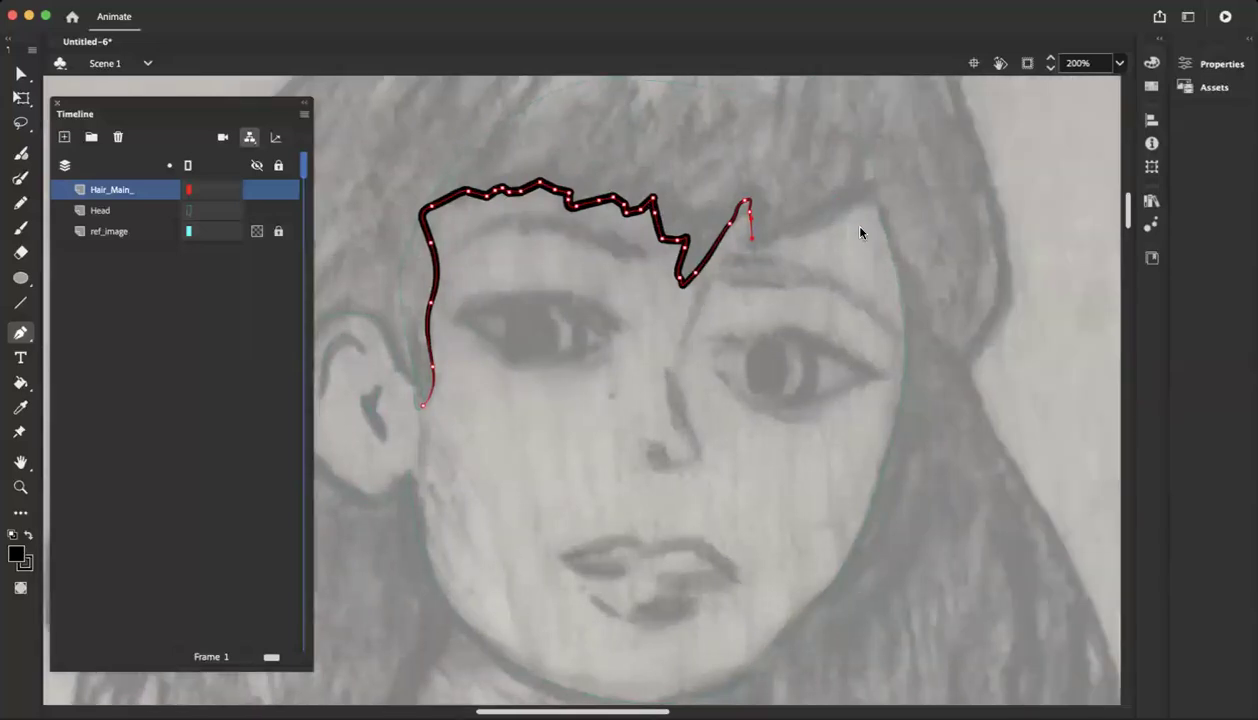
left_click_drag(759, 246, 851, 205)
left_click(852, 197)
left_click(870, 187)
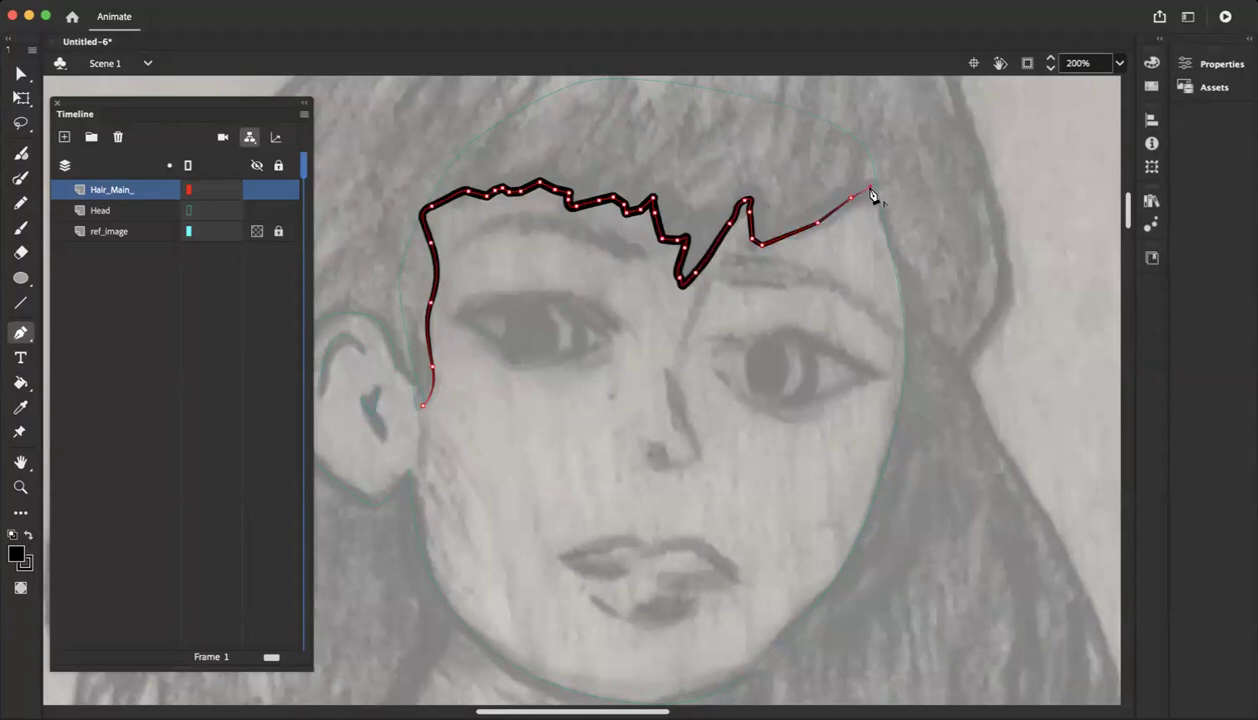
Extend the hair path down the far side of the face and out to the tip of the side lock
left_click(892, 259)
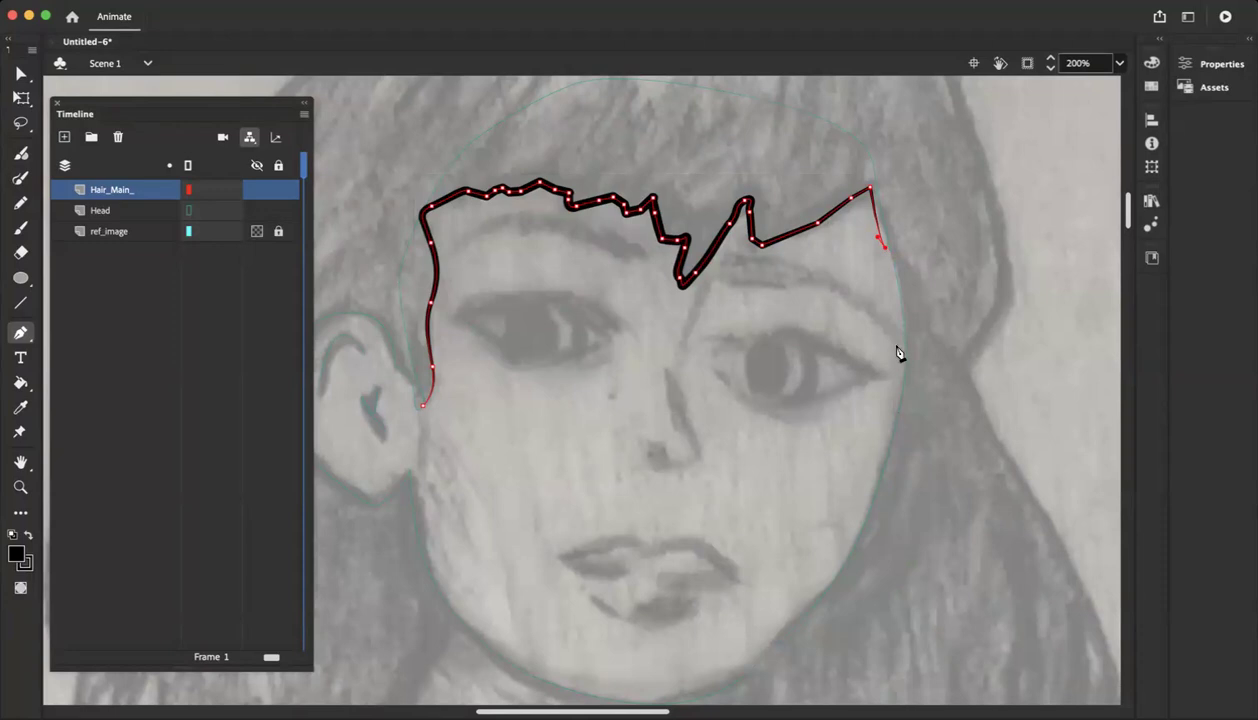
left_click(909, 323)
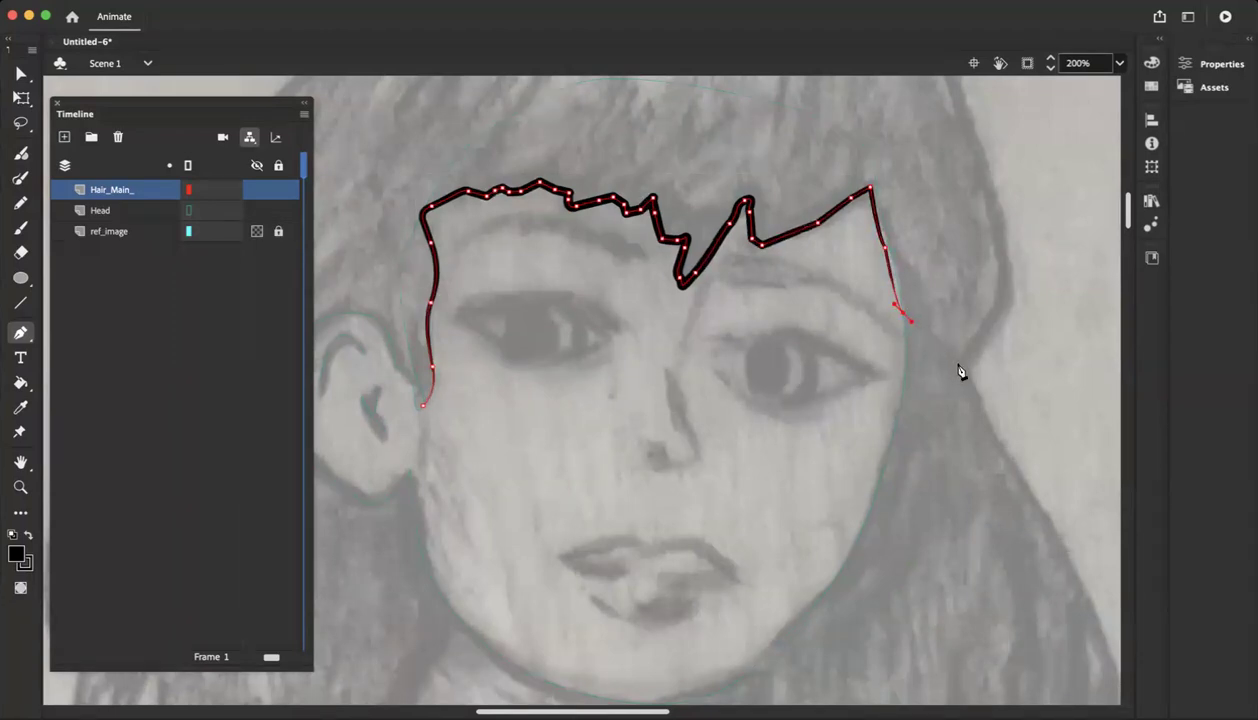
left_click(957, 364)
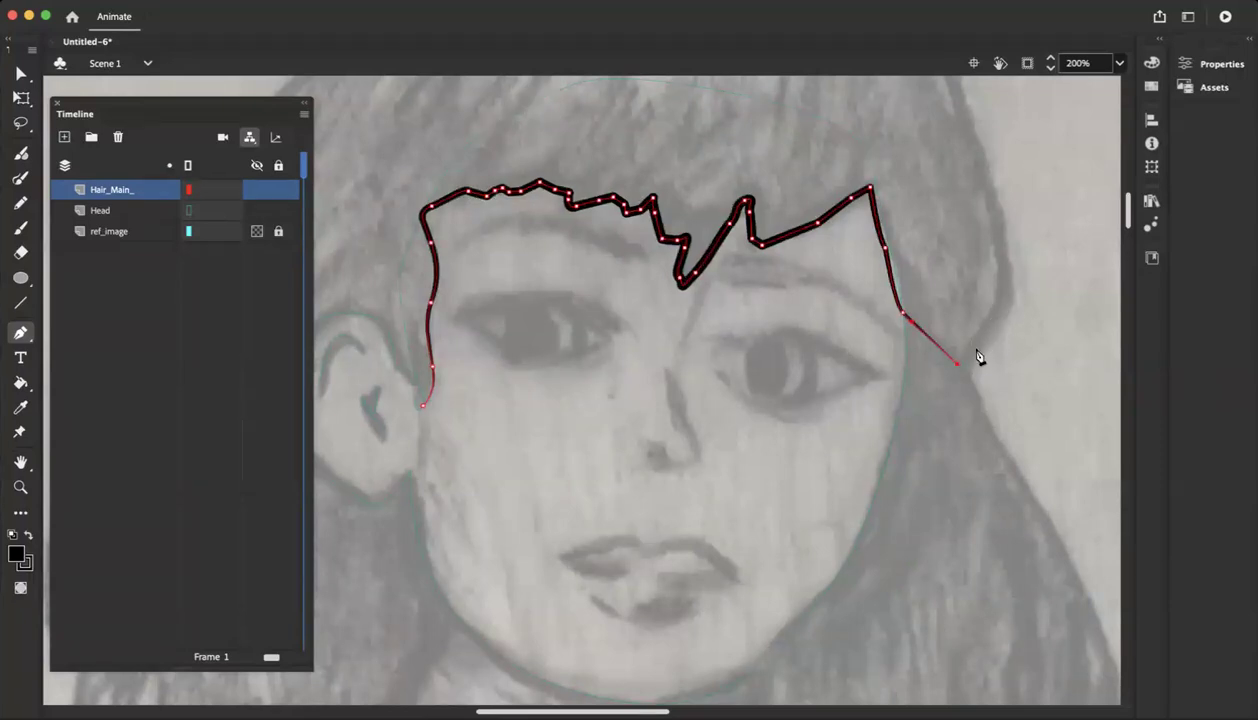
left_click(969, 375)
Trace the outer hair contour from the side lock's tip up to the top of the head with smooth curves
scroll(1011, 272, "up", 5)
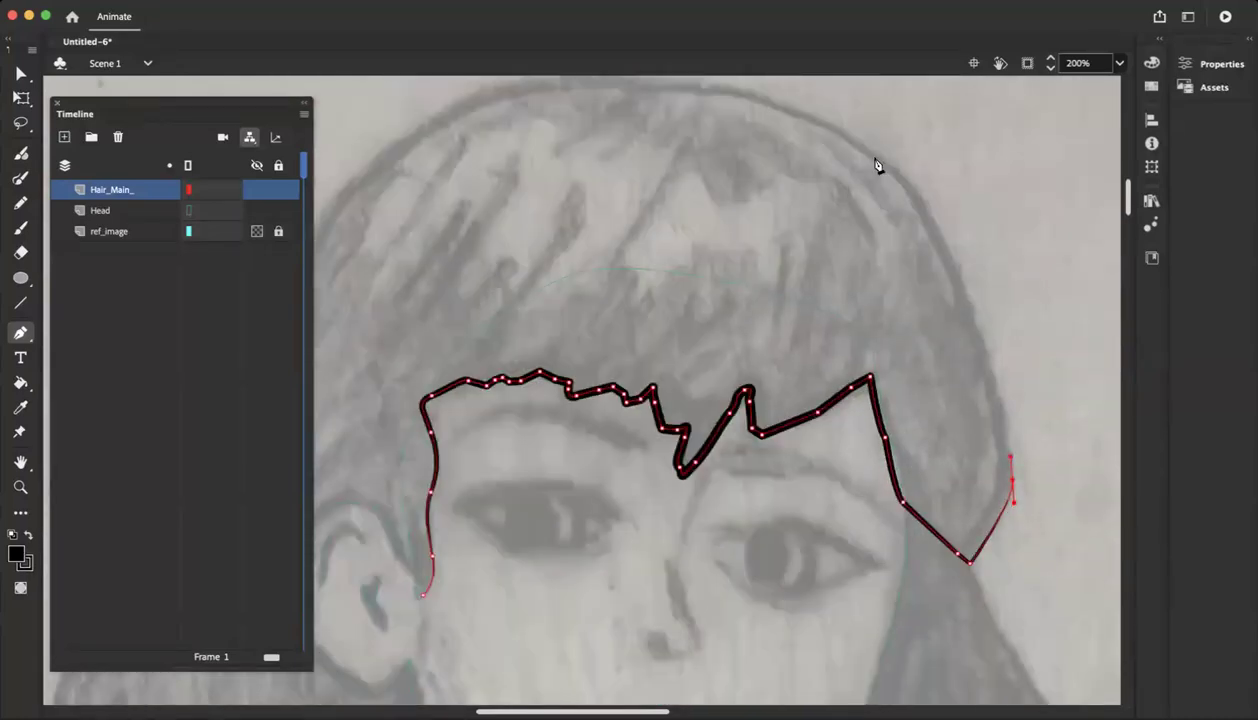
mouse_move(872, 162)
left_mouse_down()
mouse_move(762, 118)
mouse_move(778, 118)
left_mouse_up()
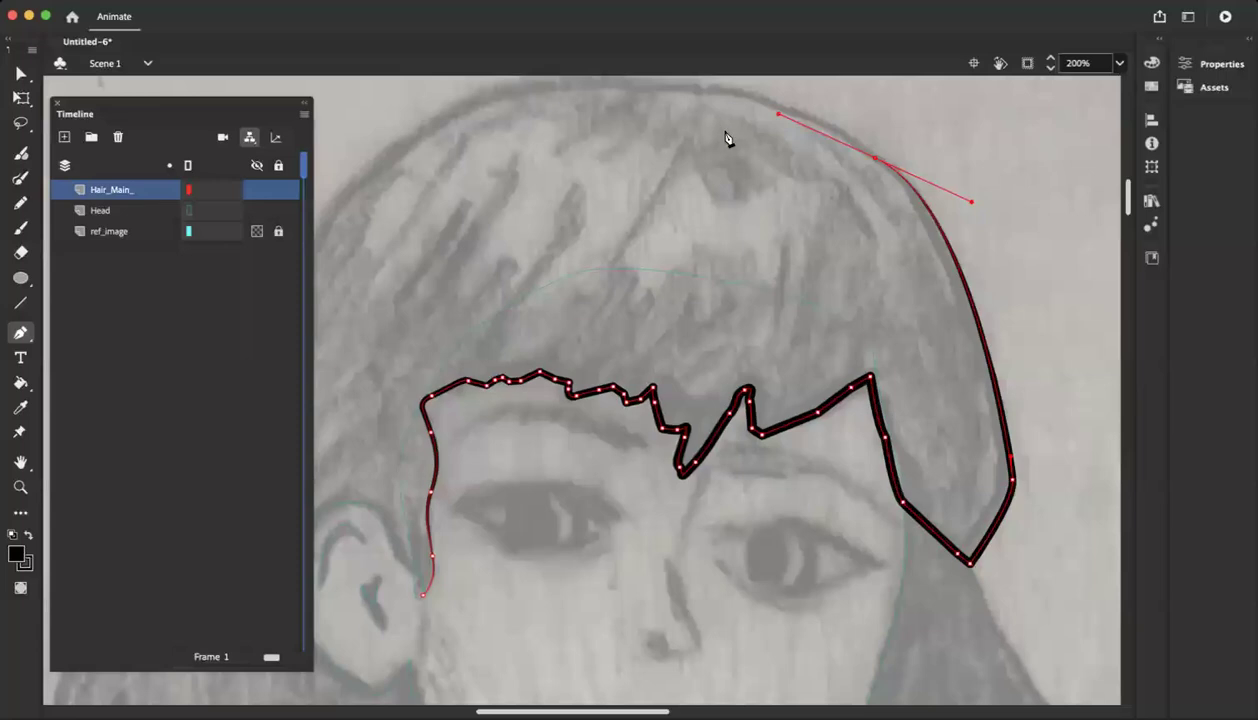
scroll(724, 136, "up", 2)
scroll(724, 136, "left", 4)
scroll(640, 174, "right", 6)
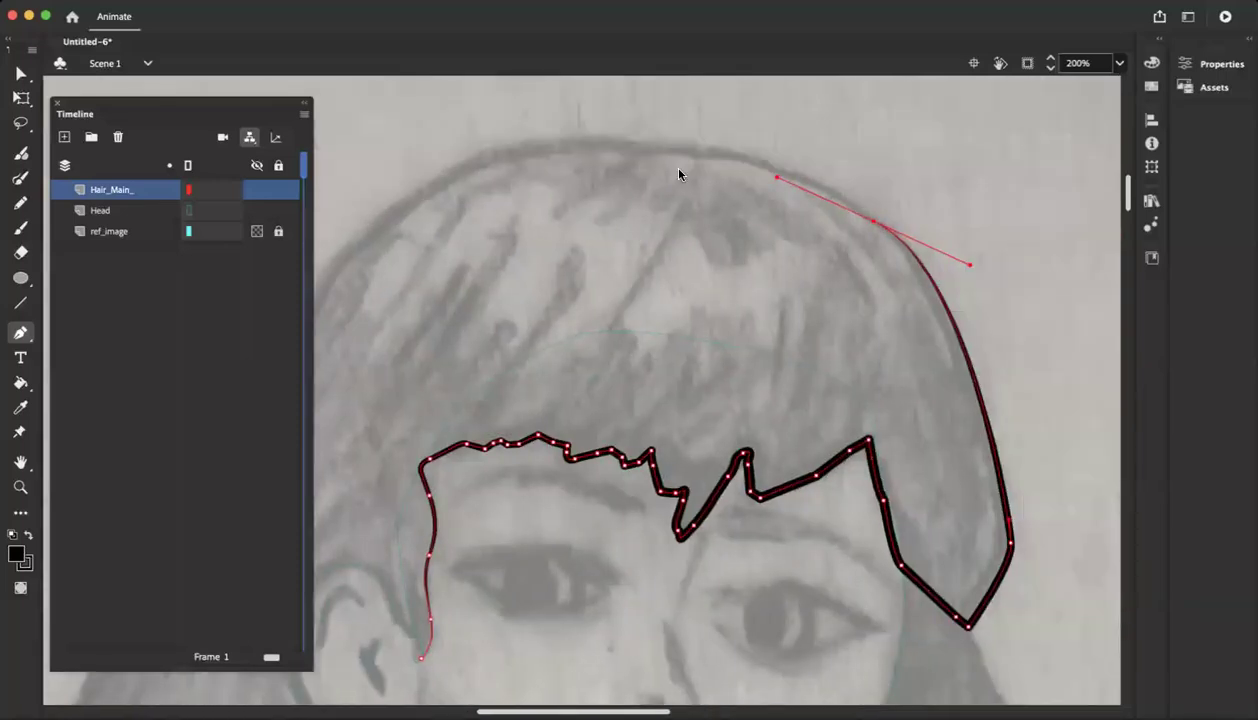
left_click(765, 226)
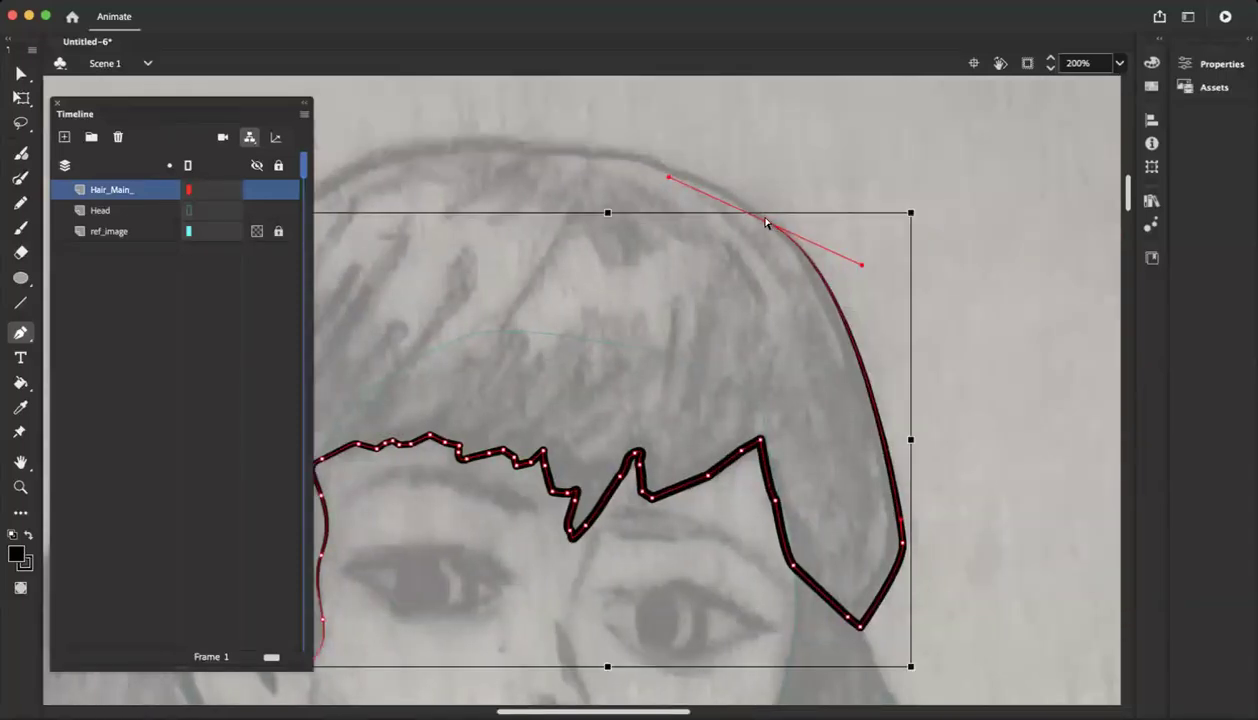
left_click_drag(537, 148, 424, 149)
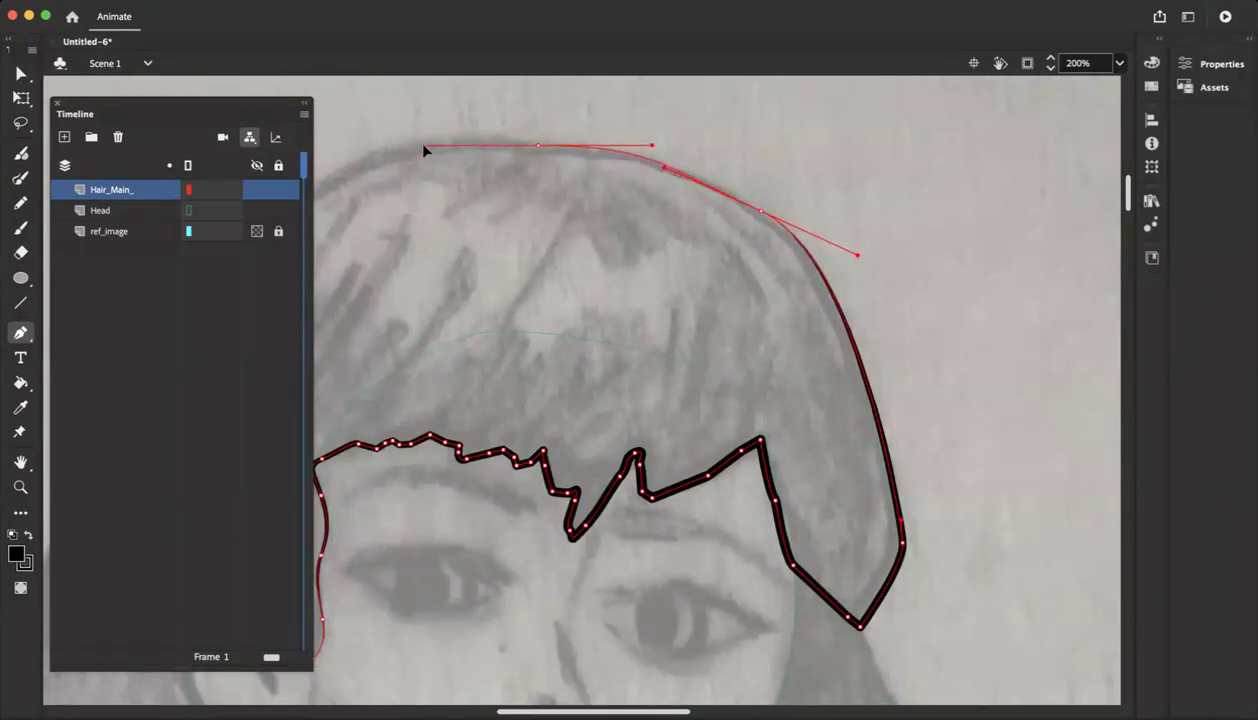
Continue the outer hair contour from the crown down the ear side to the notch where the lower hair begins
scroll(440, 220, "left", 5)
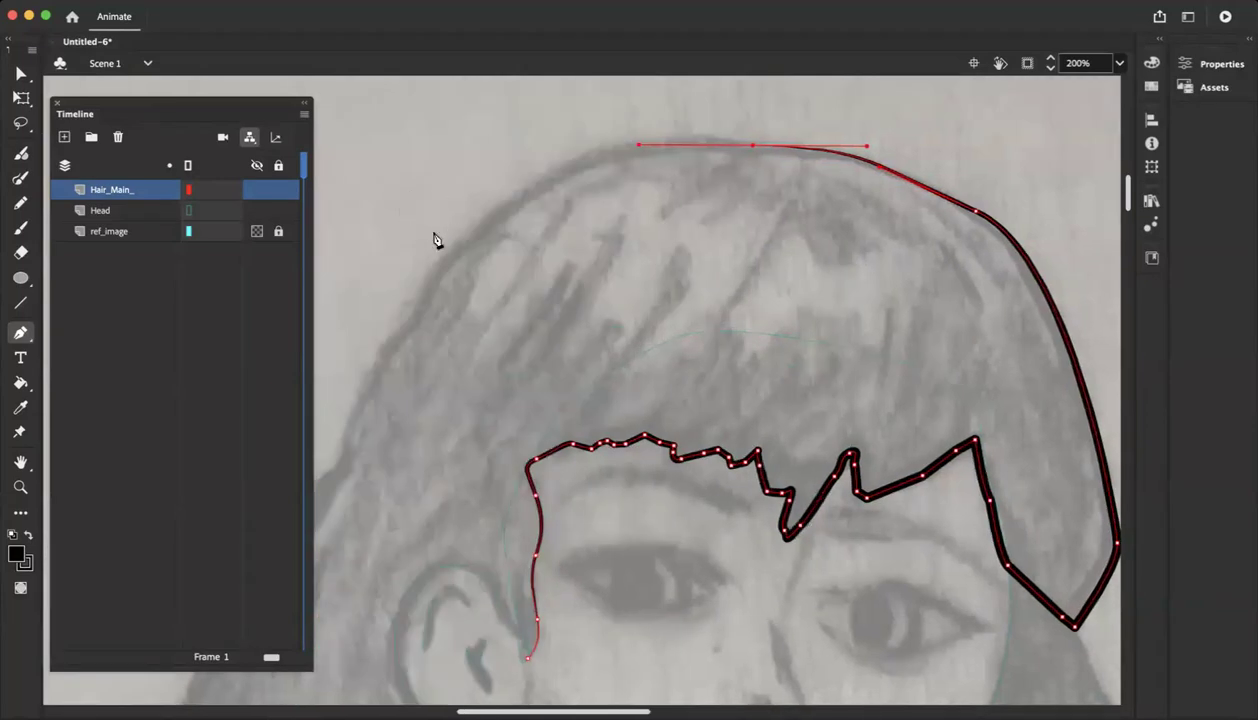
left_click_drag(455, 251, 353, 384)
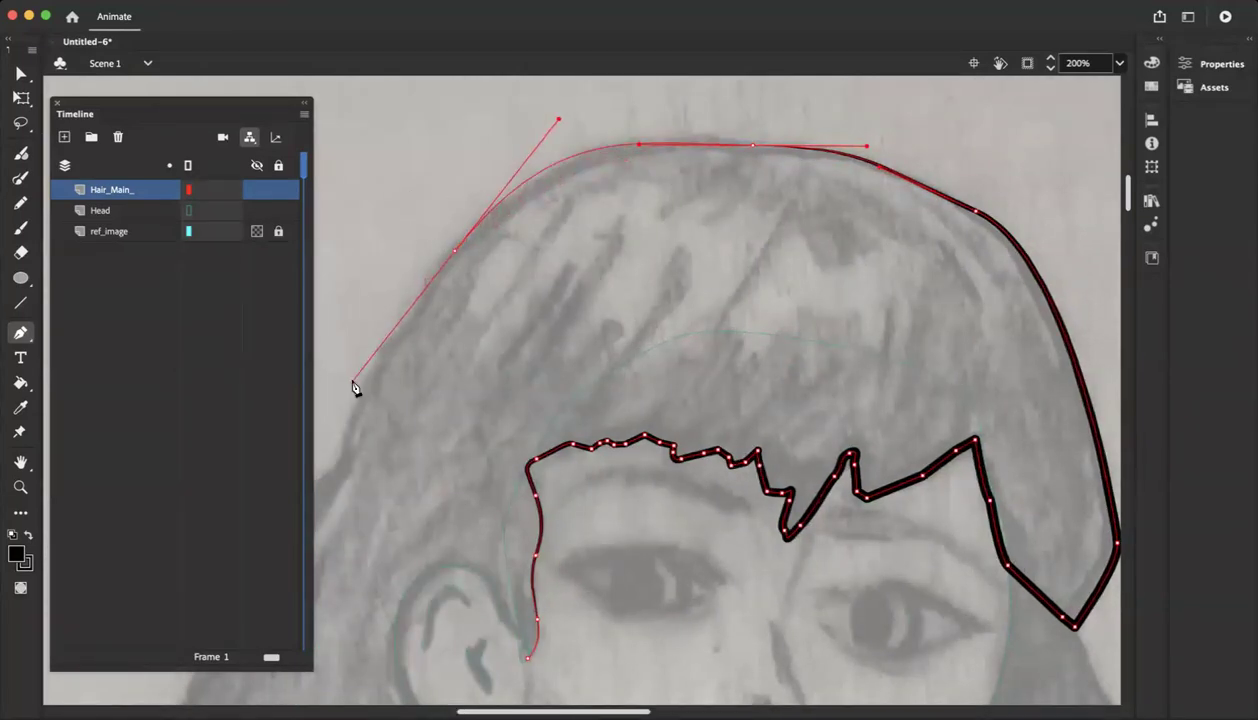
scroll(472, 340, "left", 7)
scroll(550, 334, "down", 2)
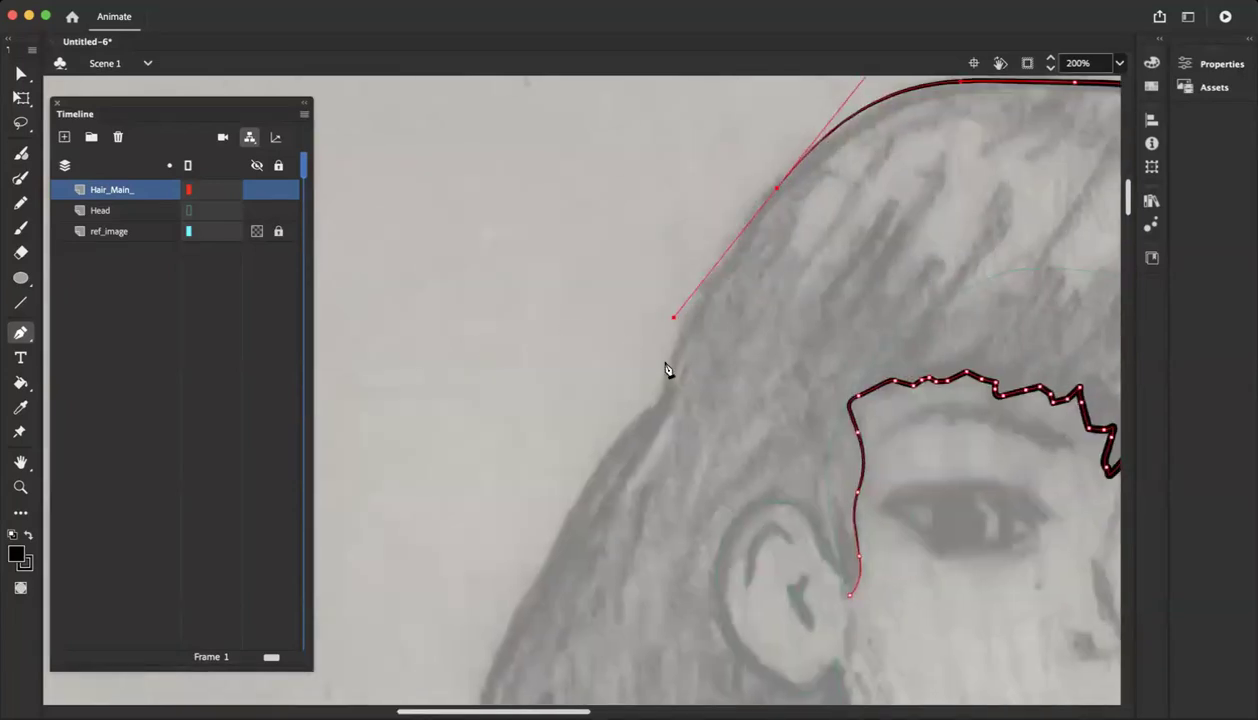
left_click_drag(659, 401, 657, 417)
scroll(657, 418, "down", 6)
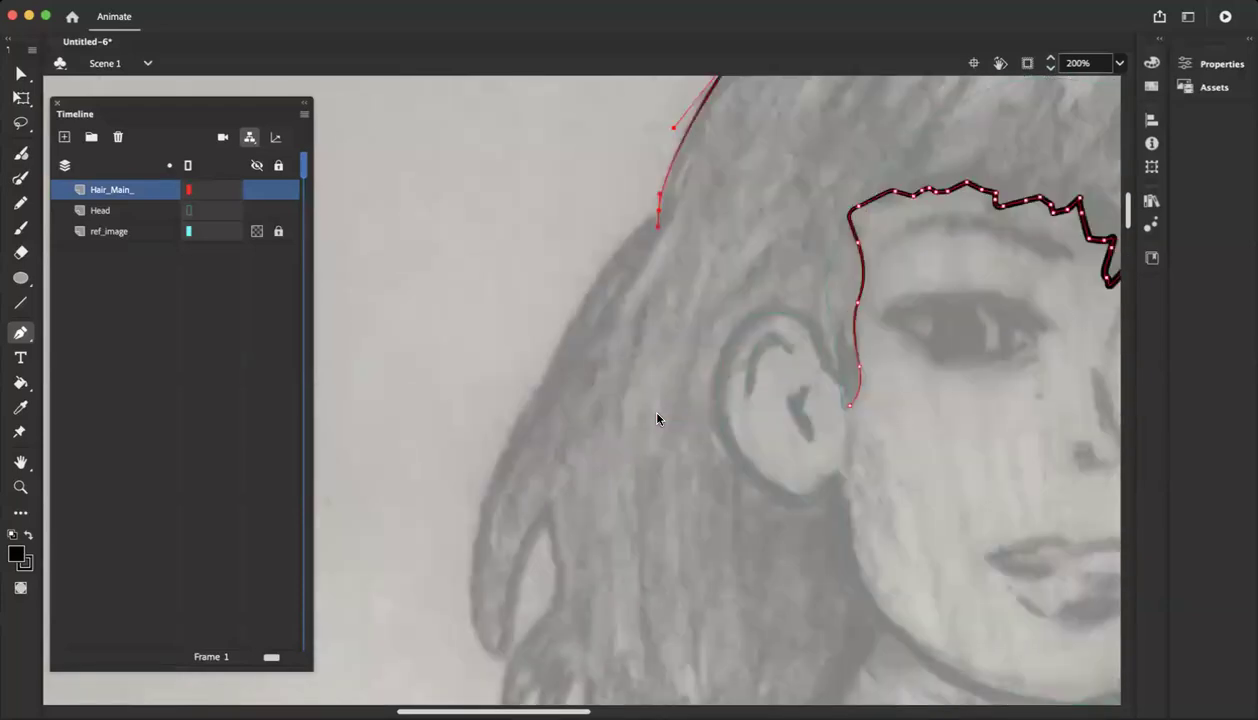
scroll(657, 418, "down", 2)
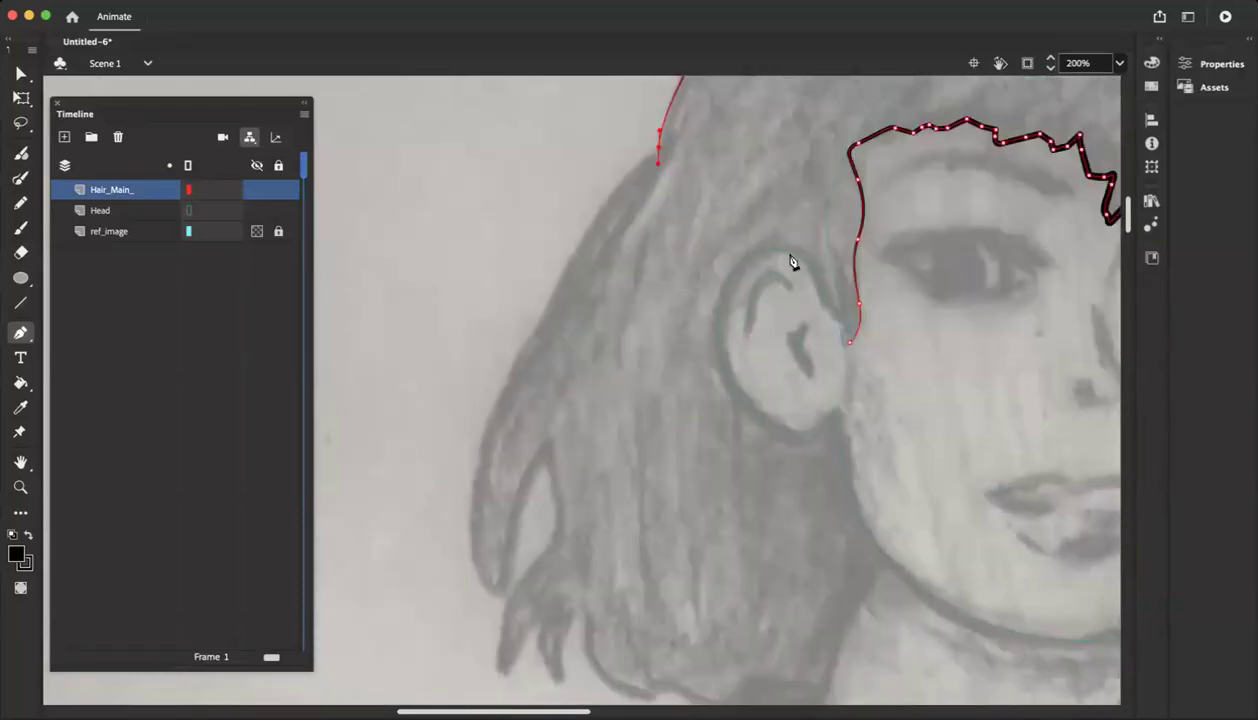
left_click_drag(757, 237, 786, 247)
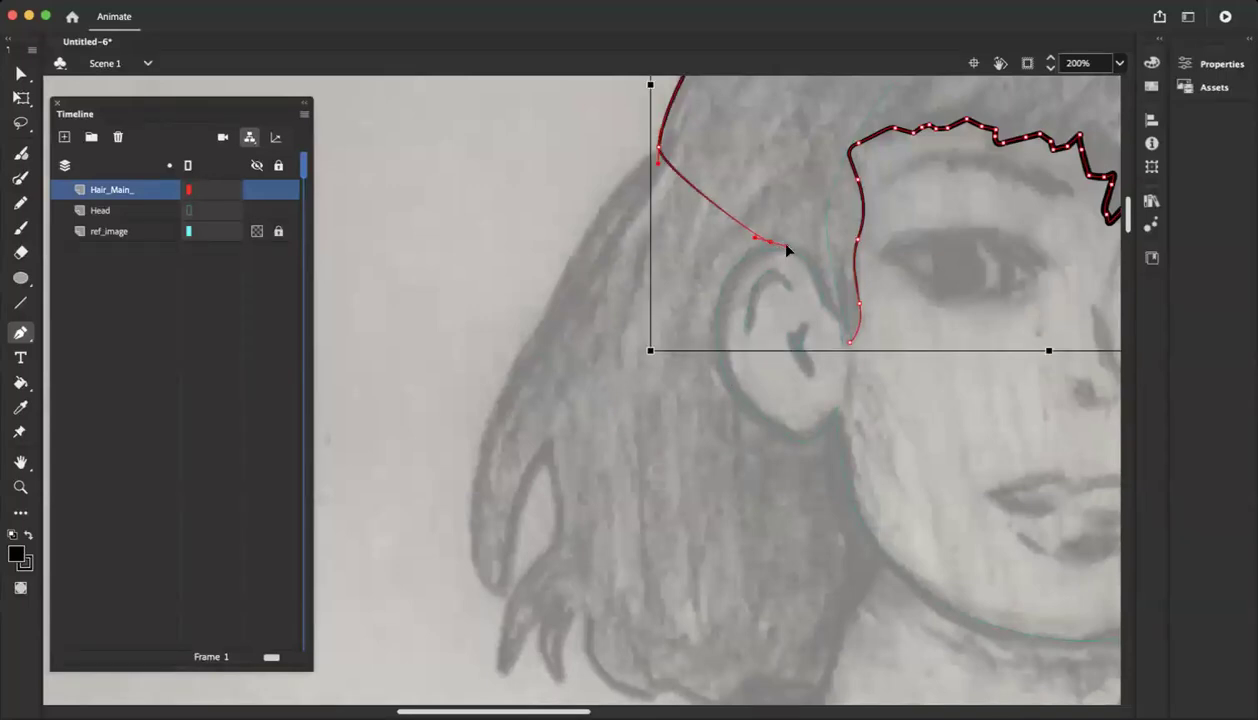
key("super+equal")
scroll(787, 248, "left", 7)
scroll(787, 248, "down", 5)
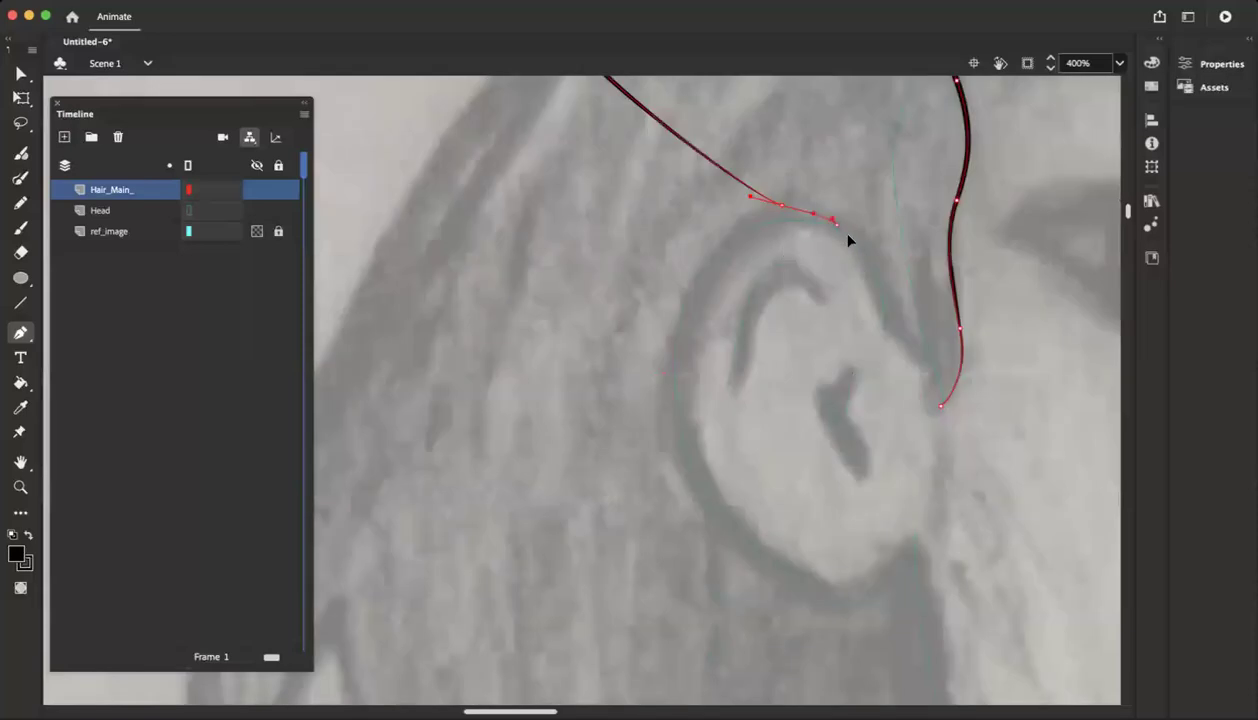
left_click(848, 240)
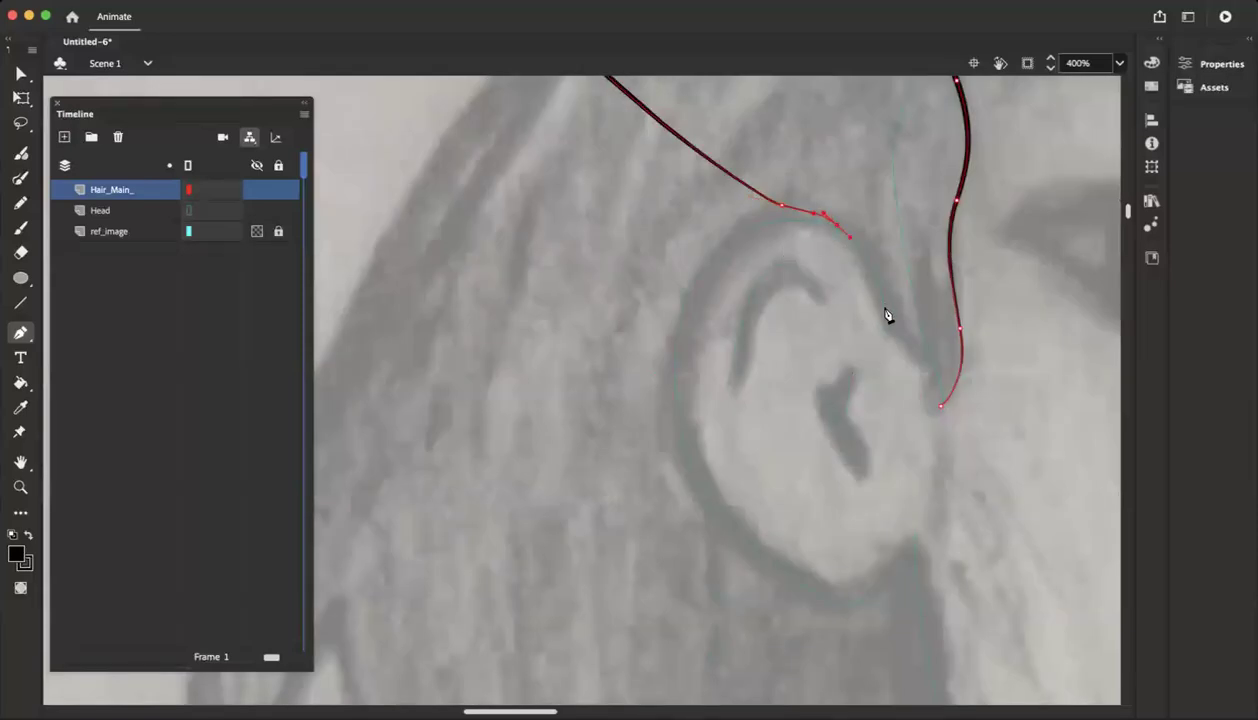
mouse_move(884, 320)
left_mouse_down()
mouse_move(870, 366)
mouse_move(885, 362)
left_mouse_up()
key("super+z")
left_click_drag(889, 322, 890, 347)
key("super+z")
key("super+z")
key("super+z")
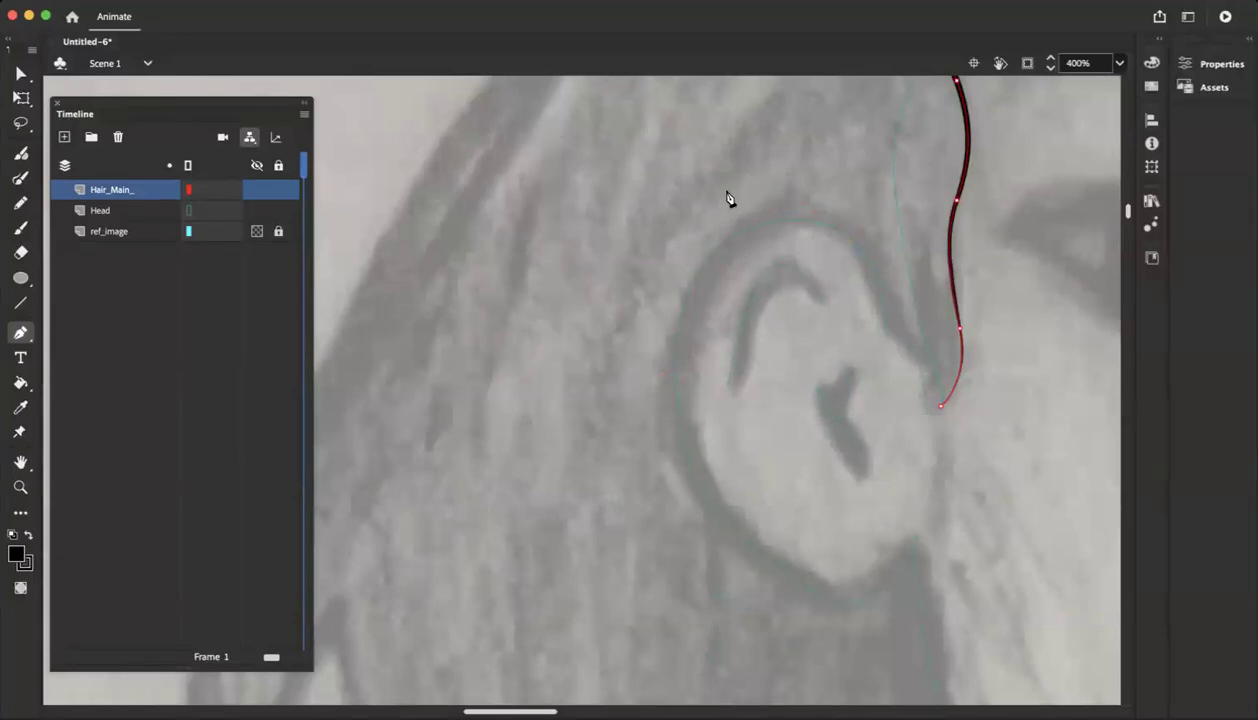
Try to close the hair path with a curve across the ear to the sideburn's tip
scroll(730, 210, "up", 3)
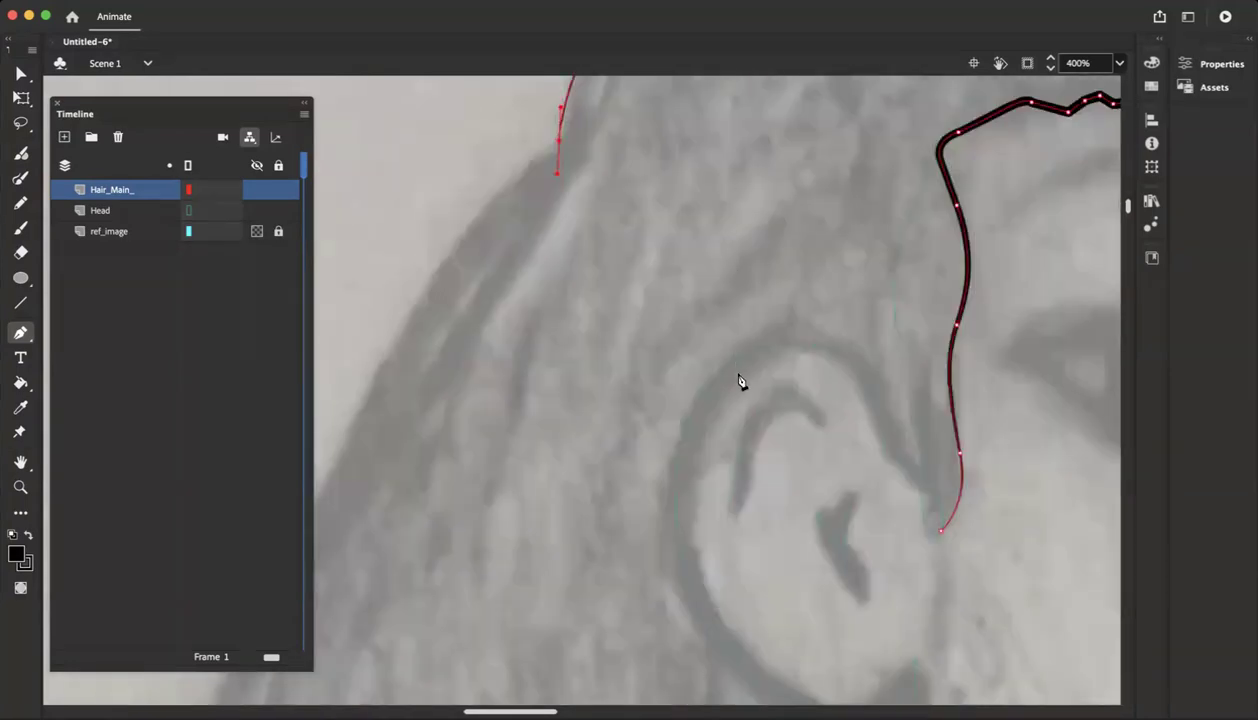
left_click_drag(777, 396, 840, 439)
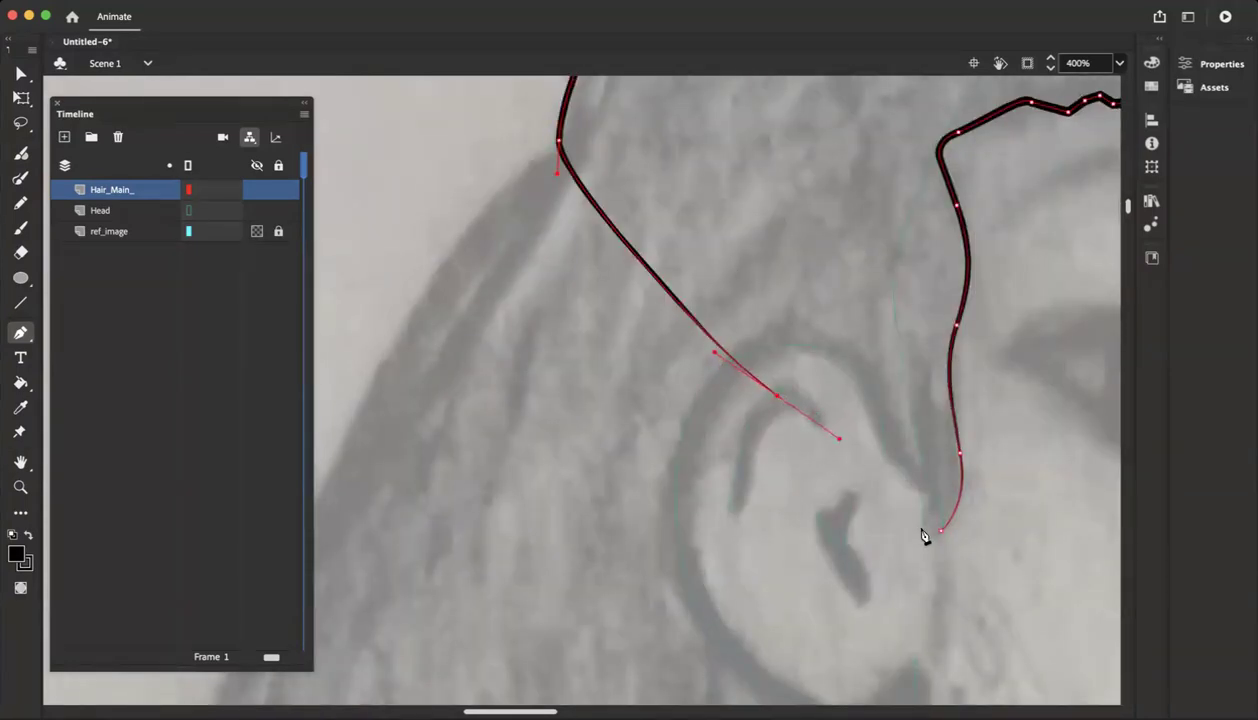
left_click(930, 548)
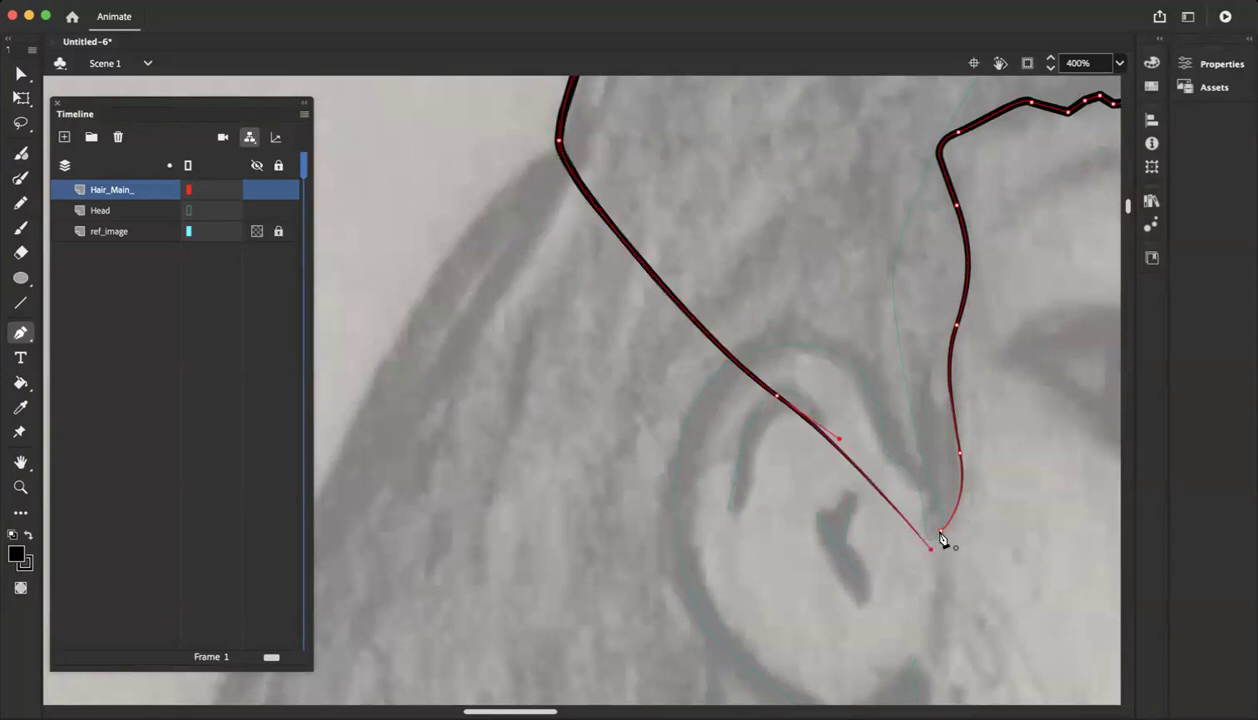
left_click(941, 533)
scroll(700, 500, "down", 10)
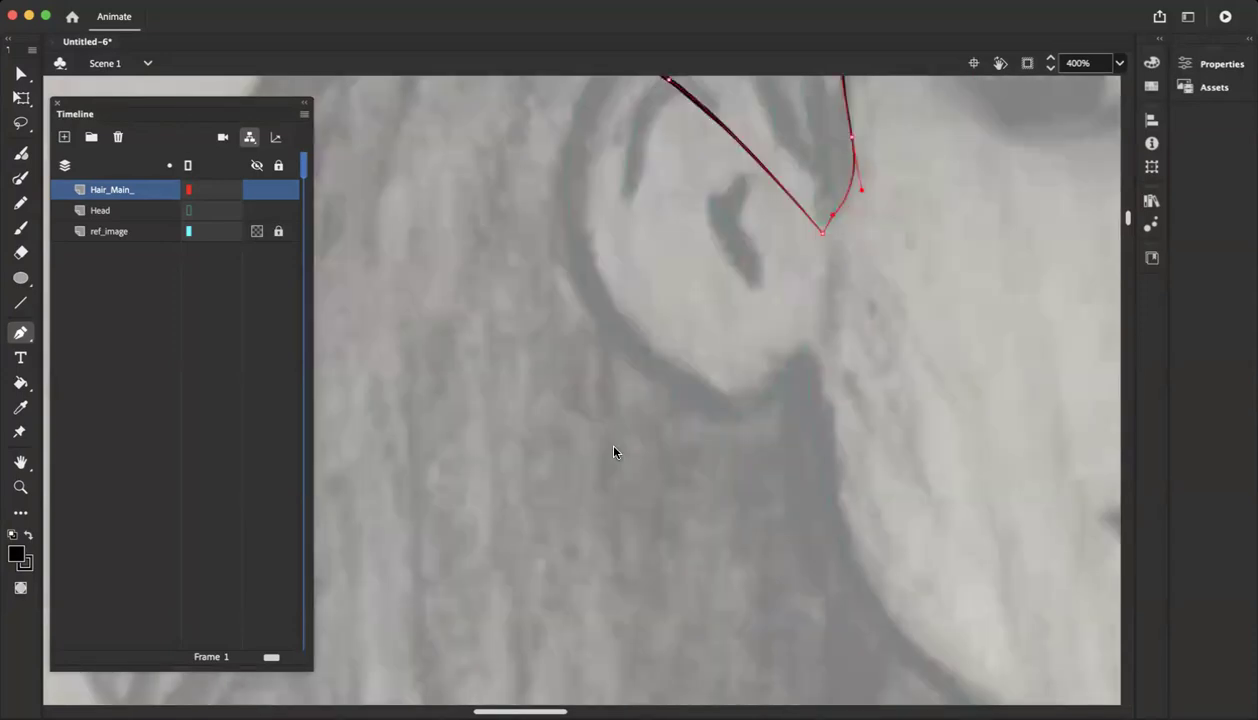
scroll(333, 323, "up", 15)
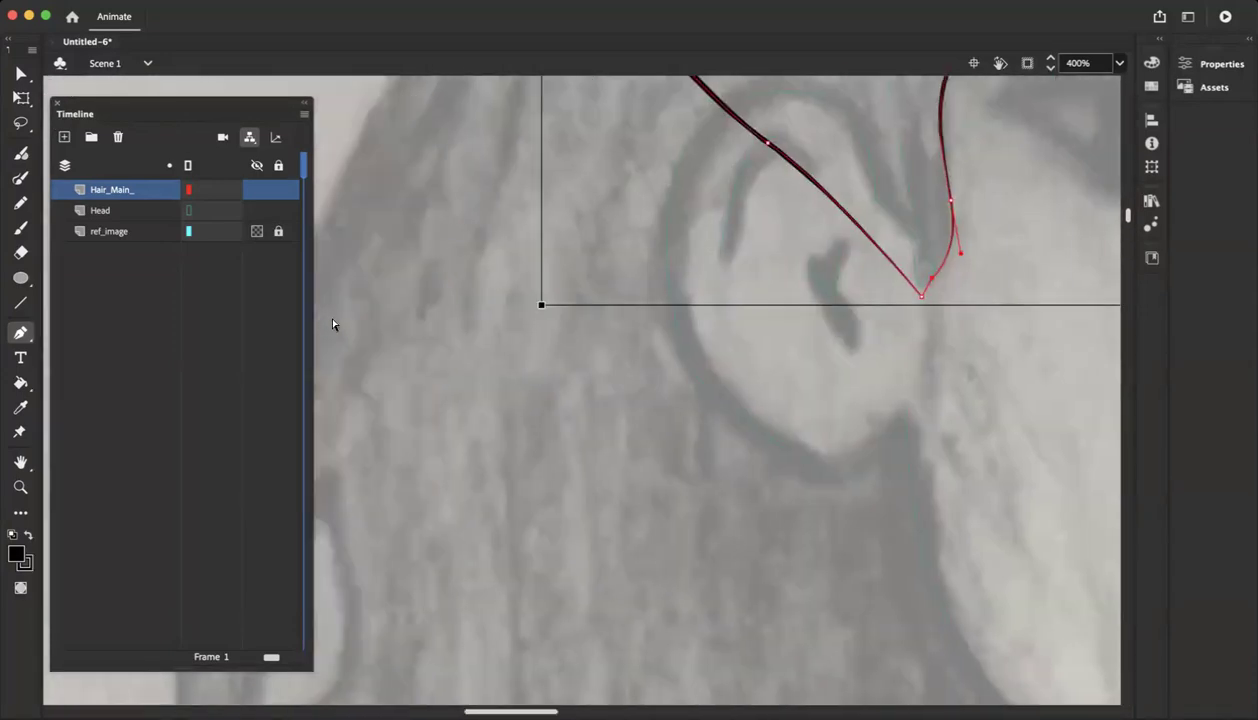
key("super+minus")
key("super+minus")
key("super+minus")
key("super+minus")
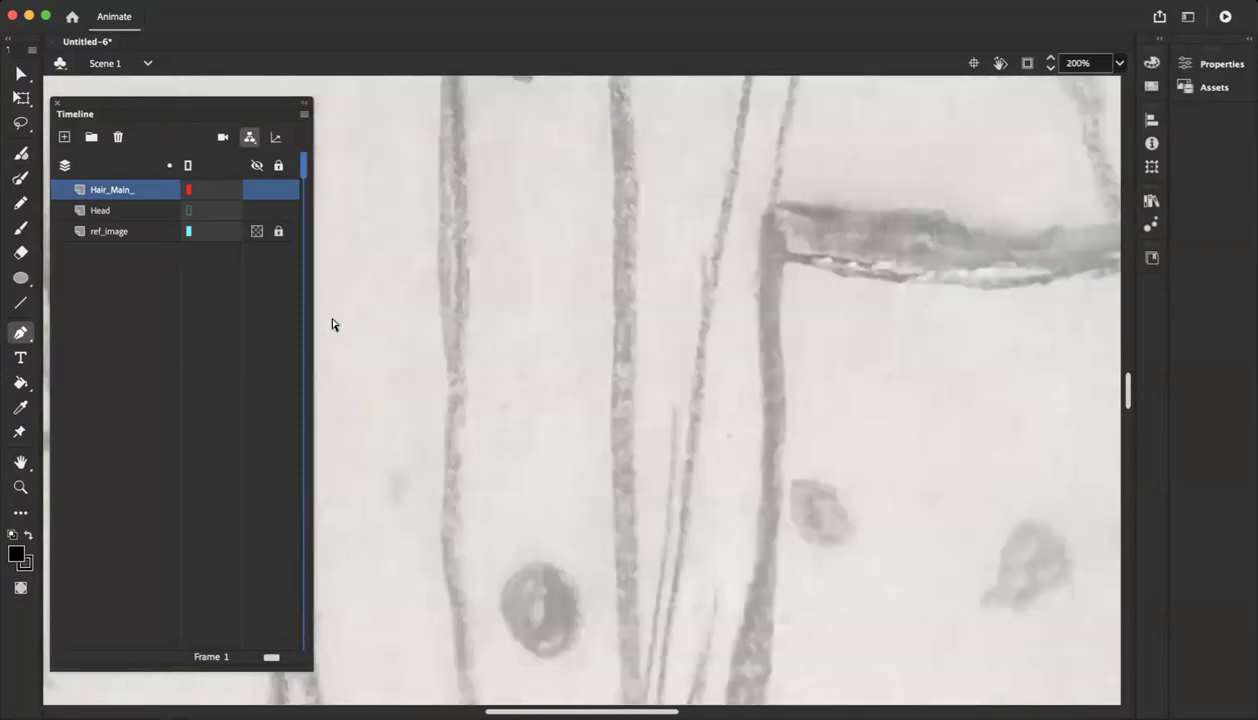
scroll(333, 324, "down", 2)
key("super+equal")
key("super+equal")
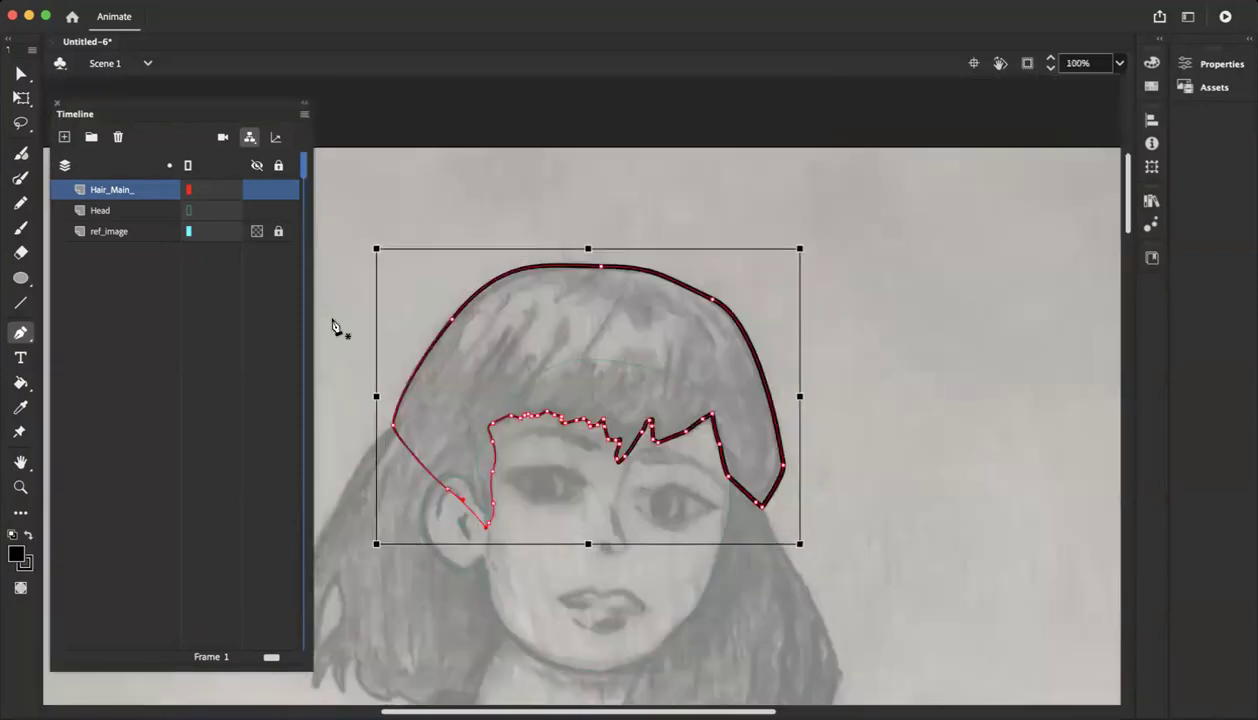
scroll(332, 322, "left", 5)
scroll(332, 322, "down", 3)
scroll(332, 322, "up", 2)
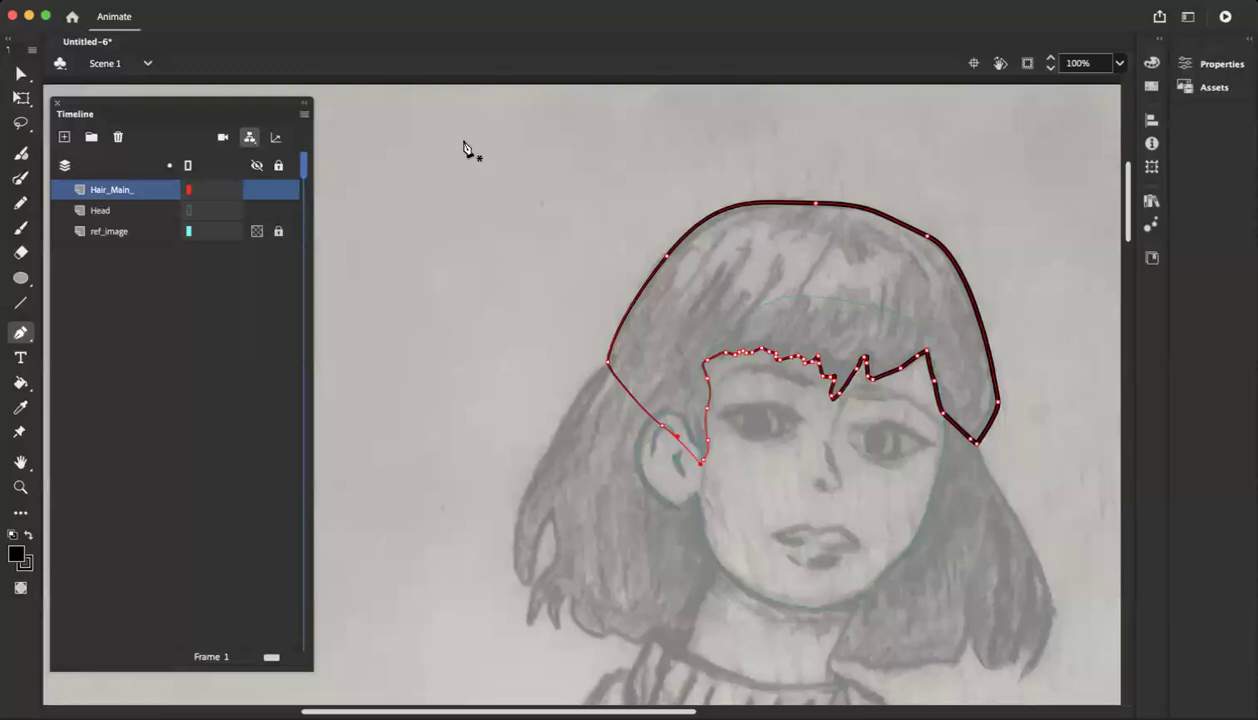
Undo the closing curve over the ear and the ear-side hair contour back to the top of the head
left_click(20, 75)
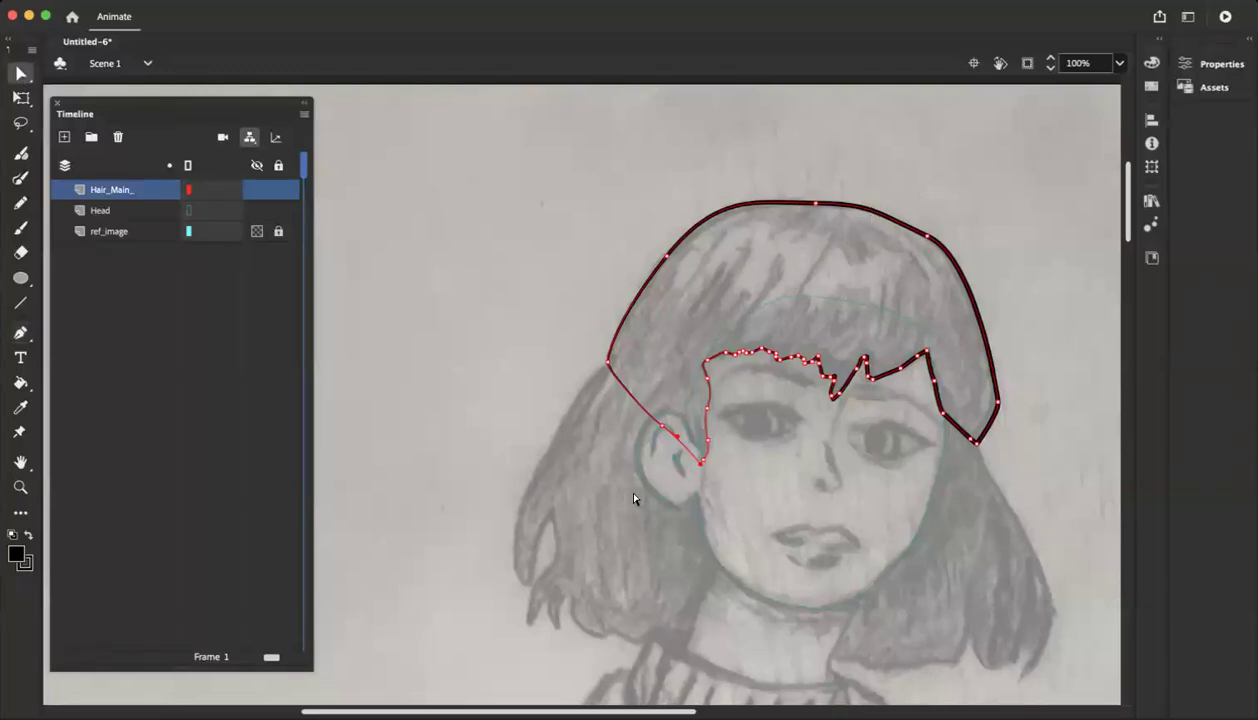
key("super+z")
key("super+z")
key("super+z")
key("super+z")
key("super+z")
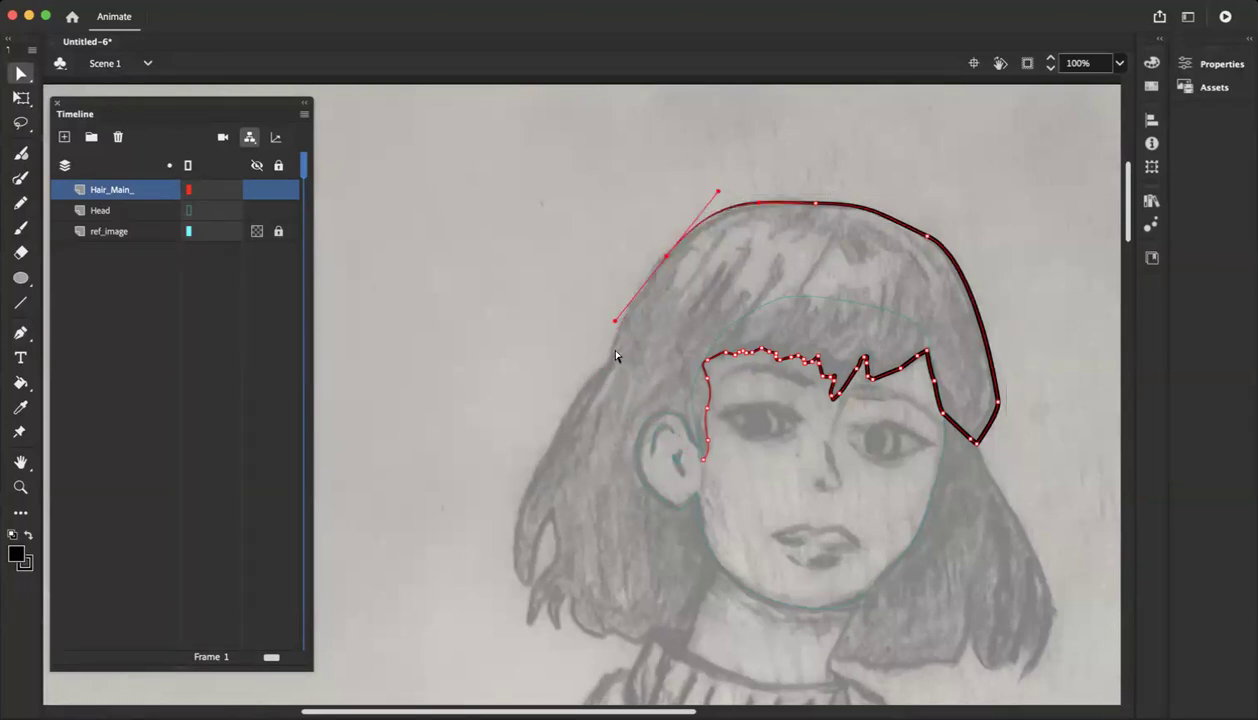
key("super+z")
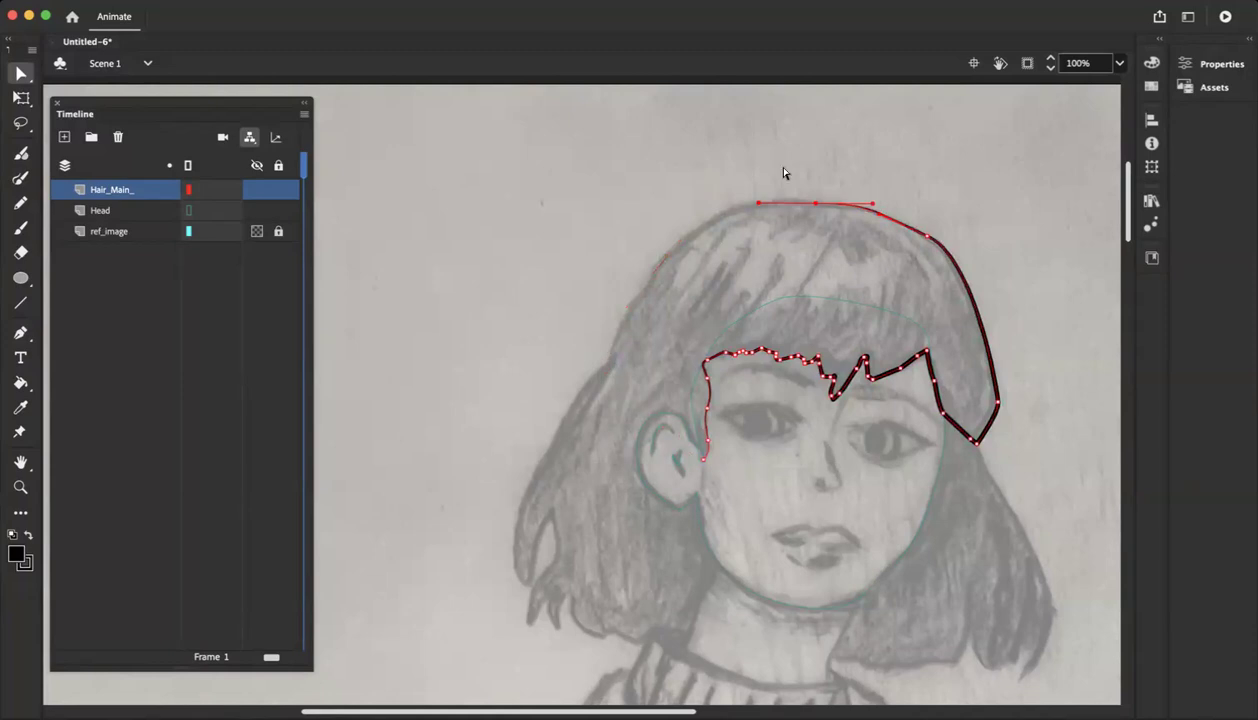
left_click_drag(685, 239, 666, 261)
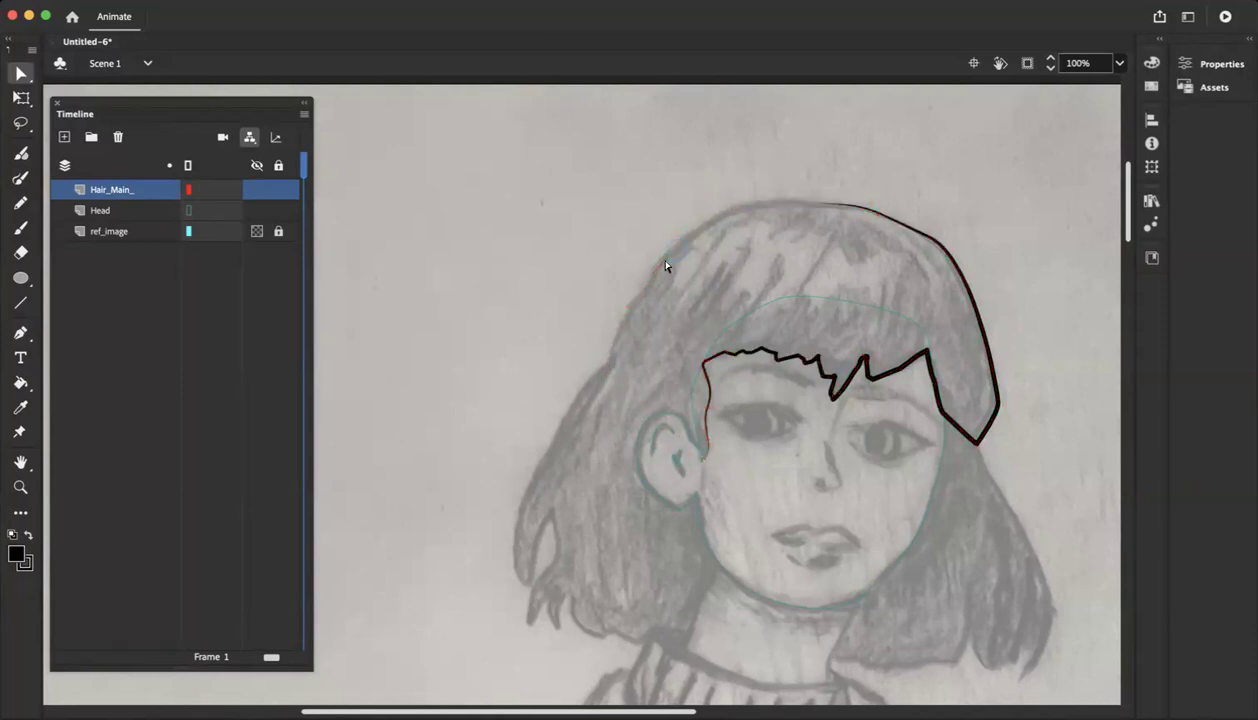
left_click(150, 0)
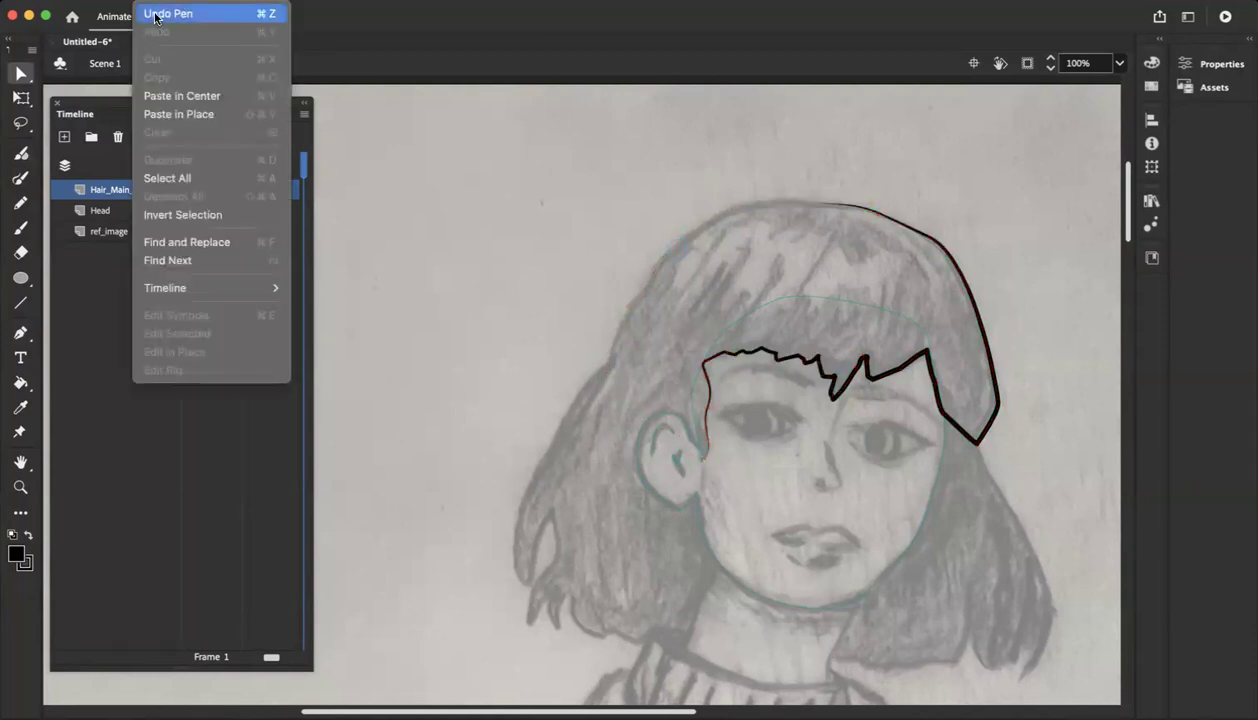
left_click(13, 105)
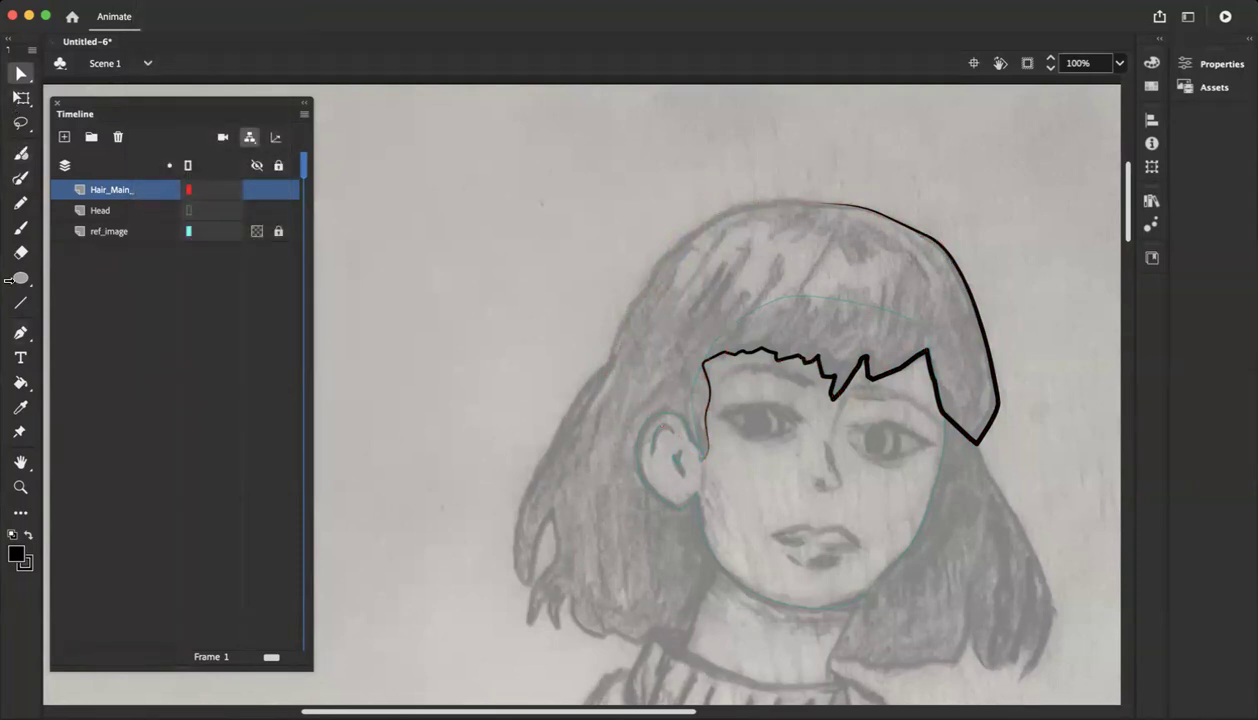
left_click(21, 334)
left_click(150, 0)
left_click(150, 0)
left_click(817, 204)
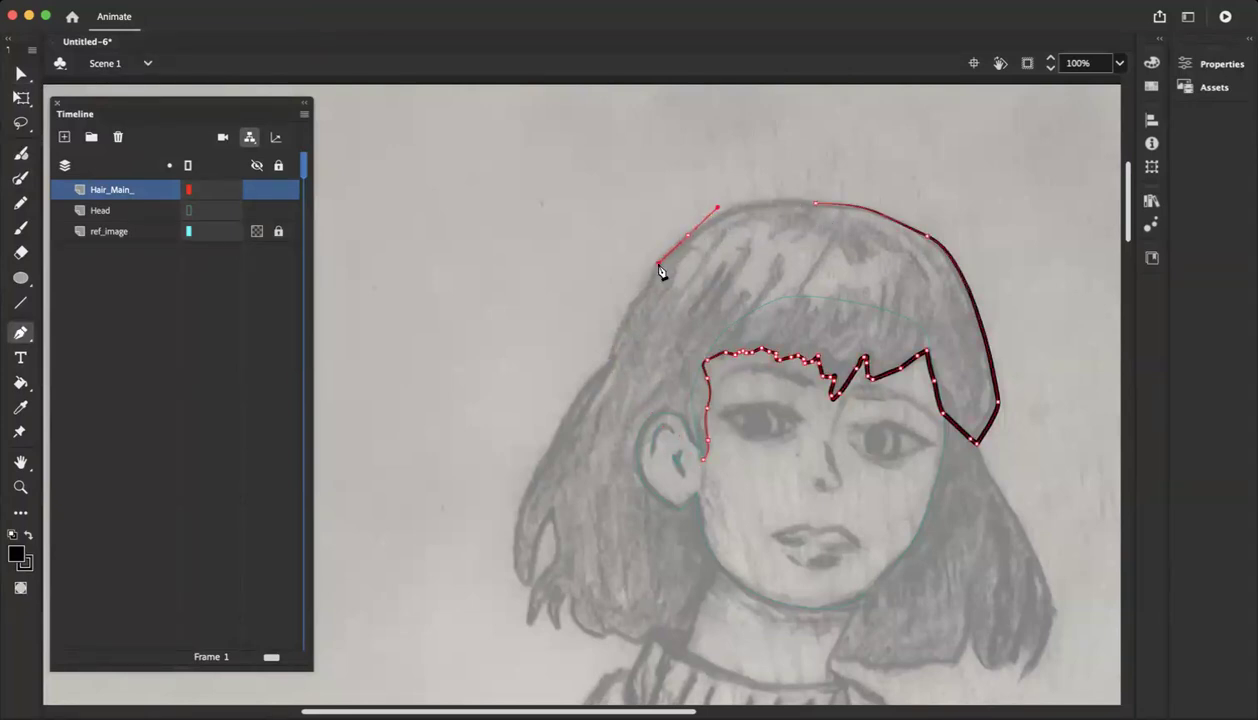
left_click_drag(658, 264, 656, 266)
key("super+z")
key("super+z")
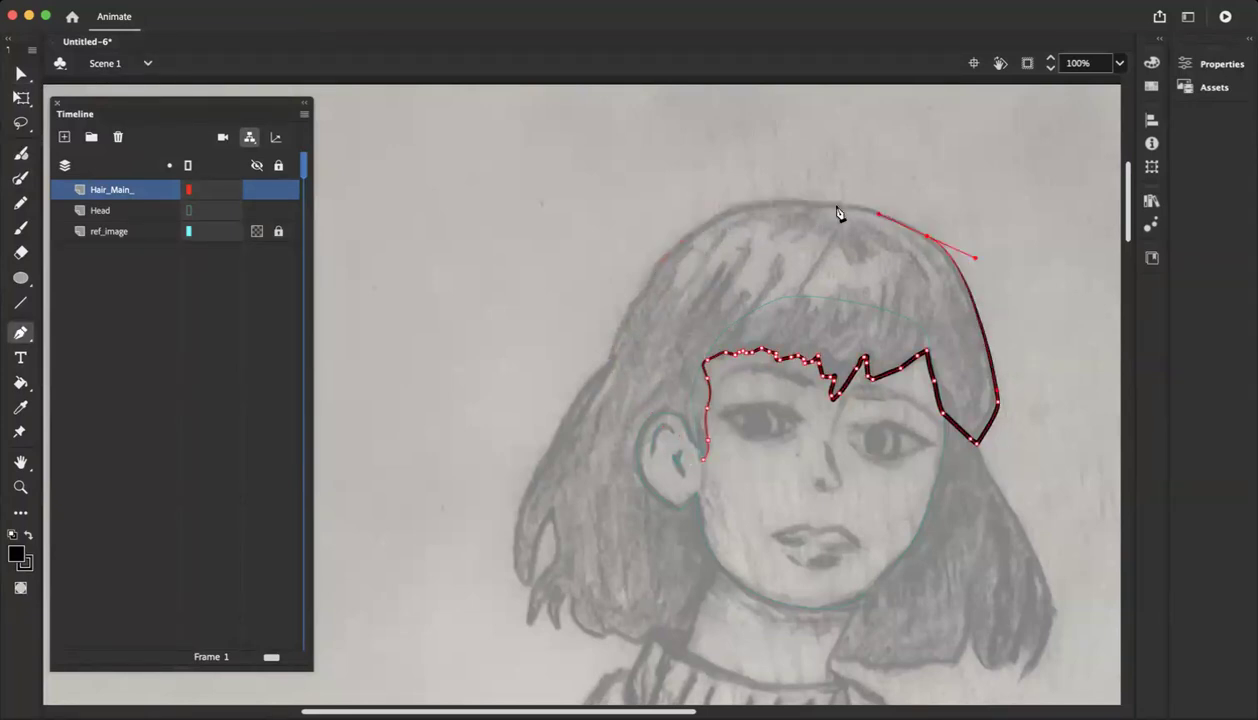
Redraw the outer hair contour with the Pen tool from the far side of the crown, over the top and down to the ear-side notch
left_click(928, 238)
mouse_move(676, 254)
left_mouse_down()
mouse_move(598, 315)
mouse_move(562, 391)
mouse_move(573, 358)
left_mouse_up()
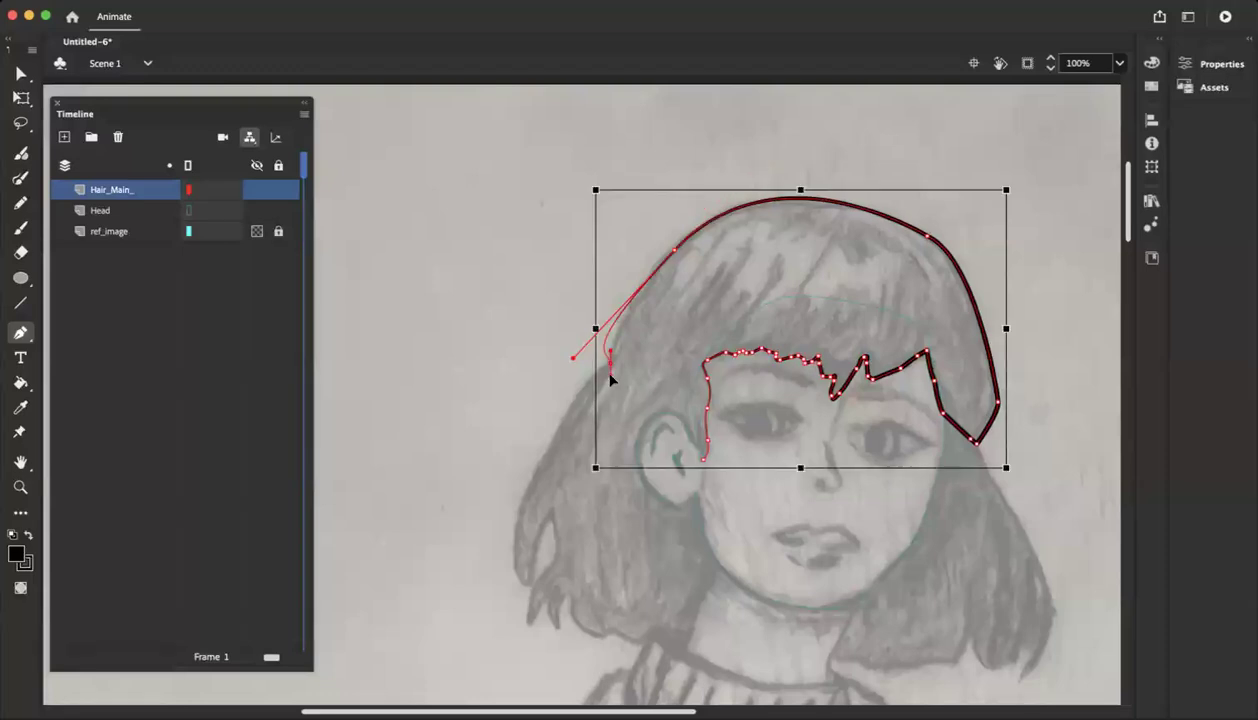
left_click(676, 252)
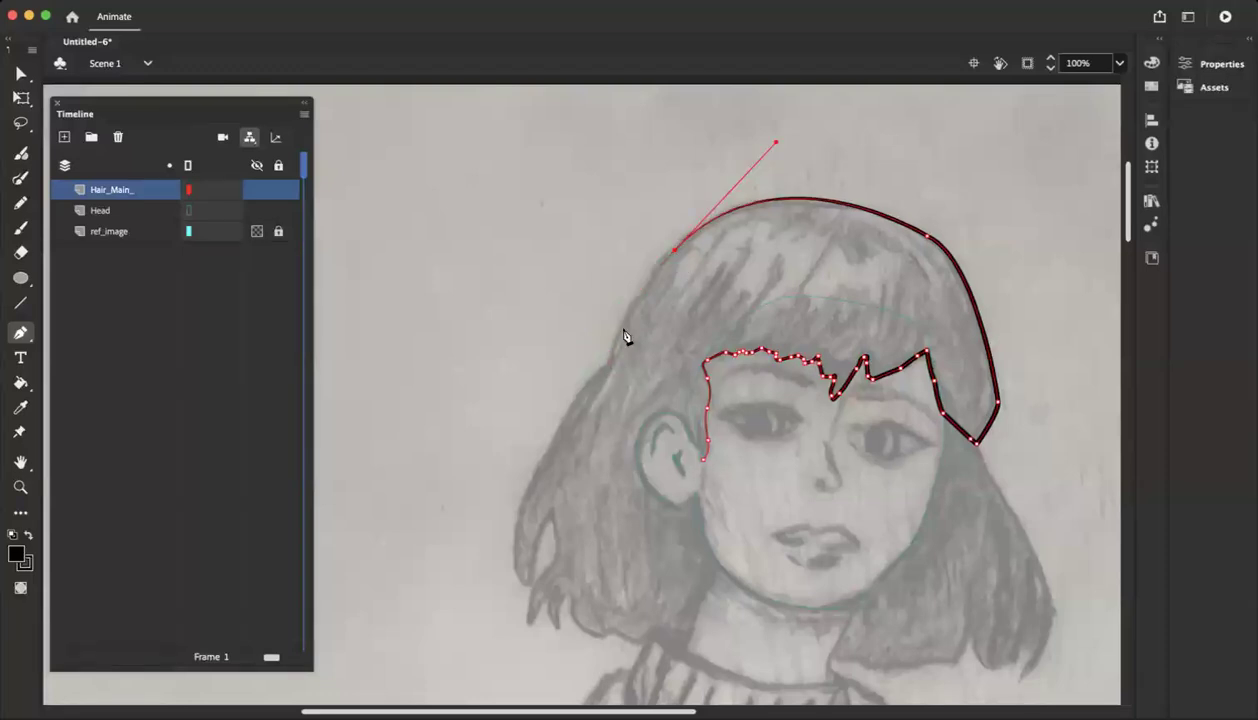
left_click_drag(614, 346, 614, 392)
key("super")
key("super+equal")
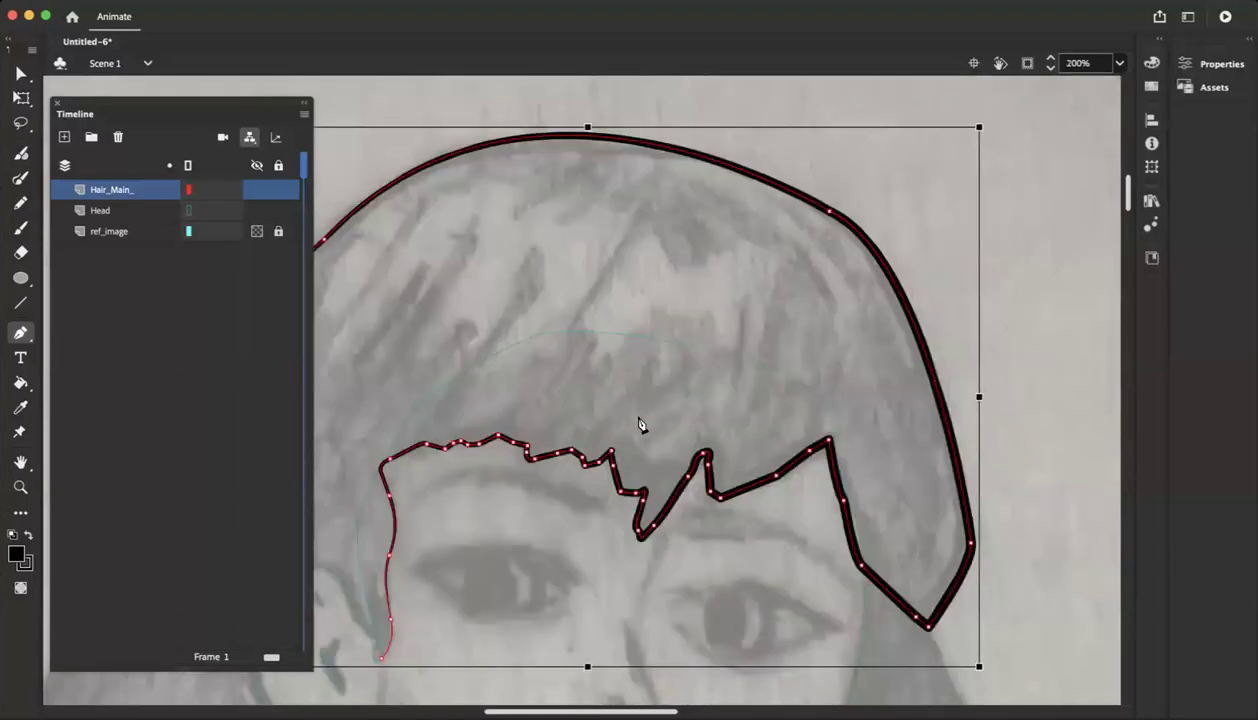
scroll(639, 418, "left", 5)
scroll(639, 418, "down", 3)
scroll(678, 376, "right", 5)
scroll(678, 376, "up", 2)
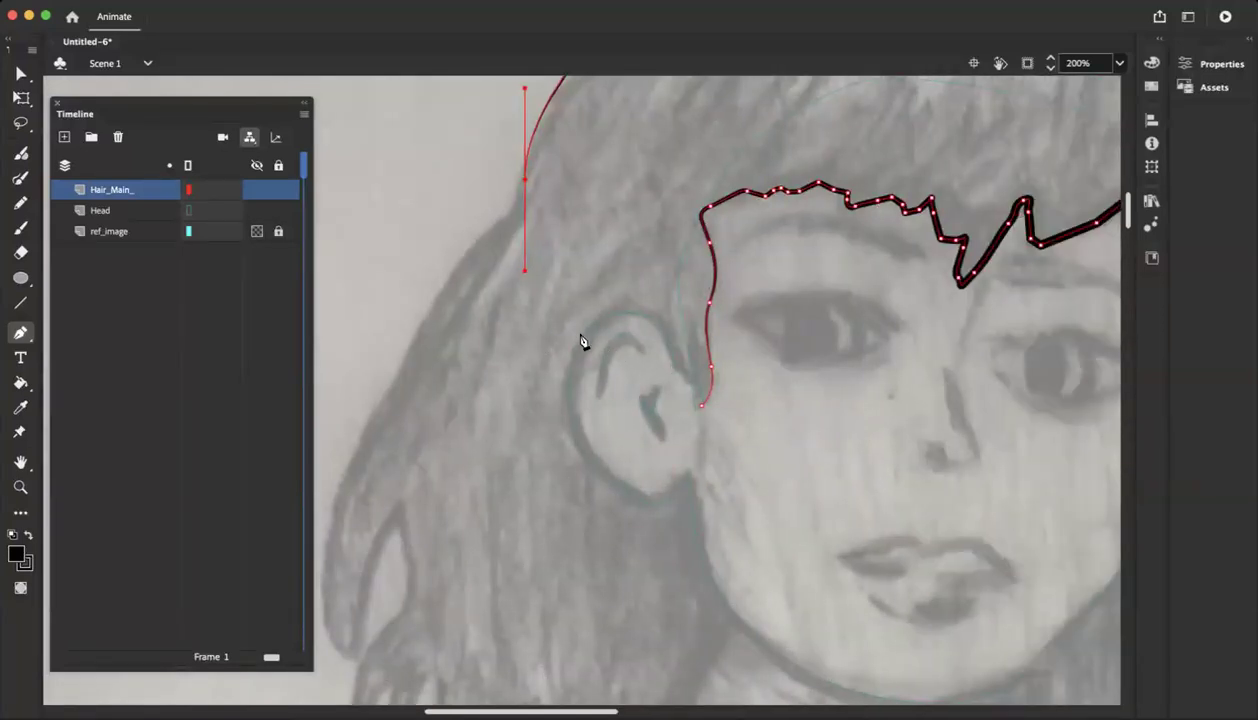
Try to extend the hair contour to the ear's upper edge with a smooth point, and undo it
left_click_drag(583, 335, 588, 328)
left_click(625, 312)
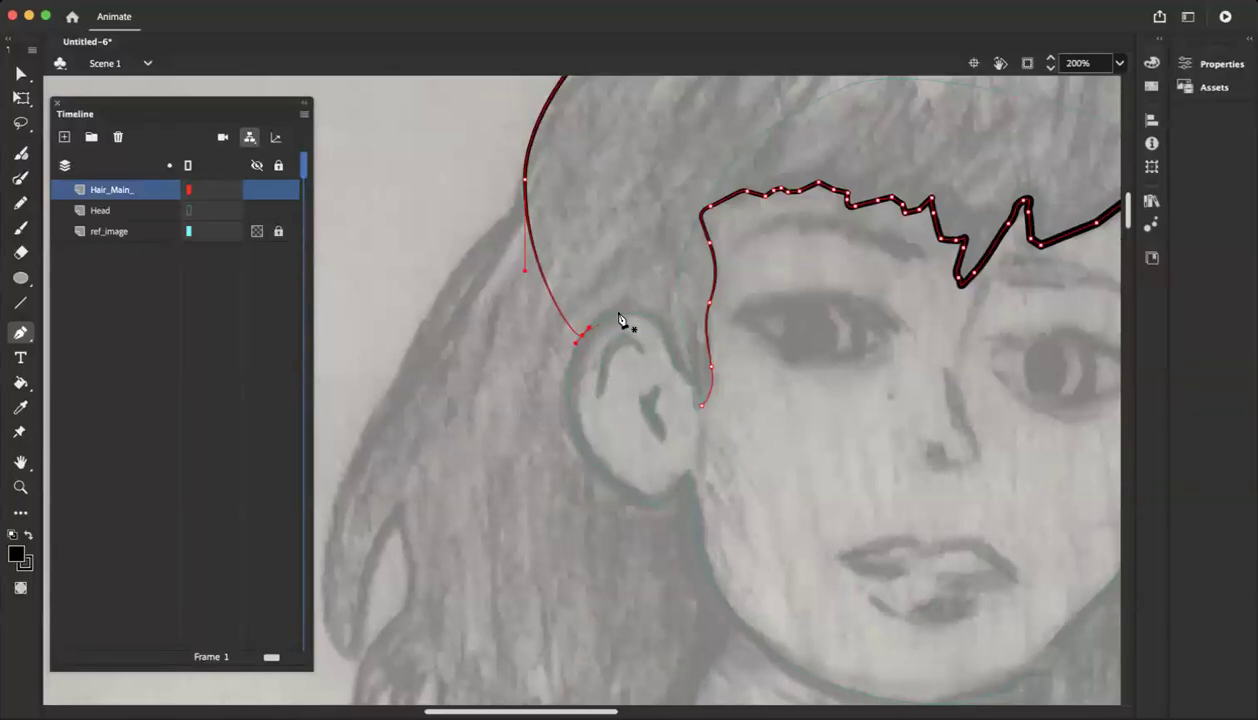
left_click_drag(618, 313, 633, 314)
key("super+z")
key("super+z")
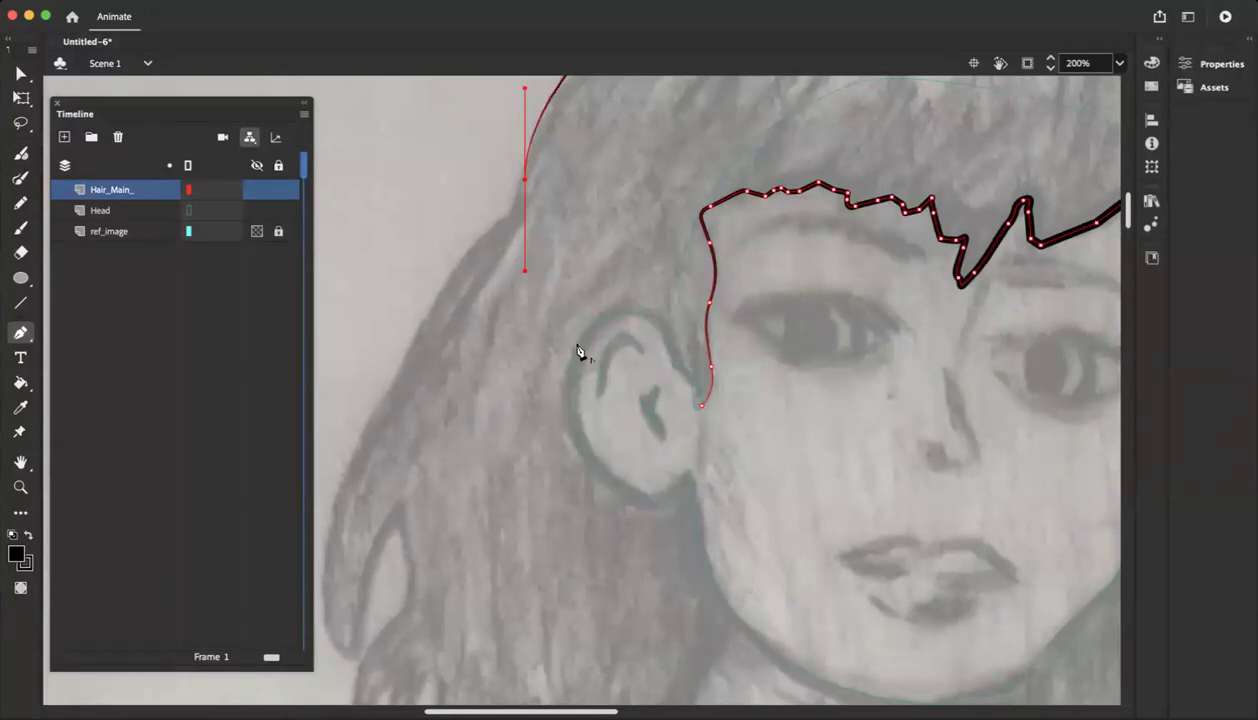
Continue the hair path to the ear's outer edge, follow the top of the ear, and close it at the sideburn's tip
left_click(578, 350)
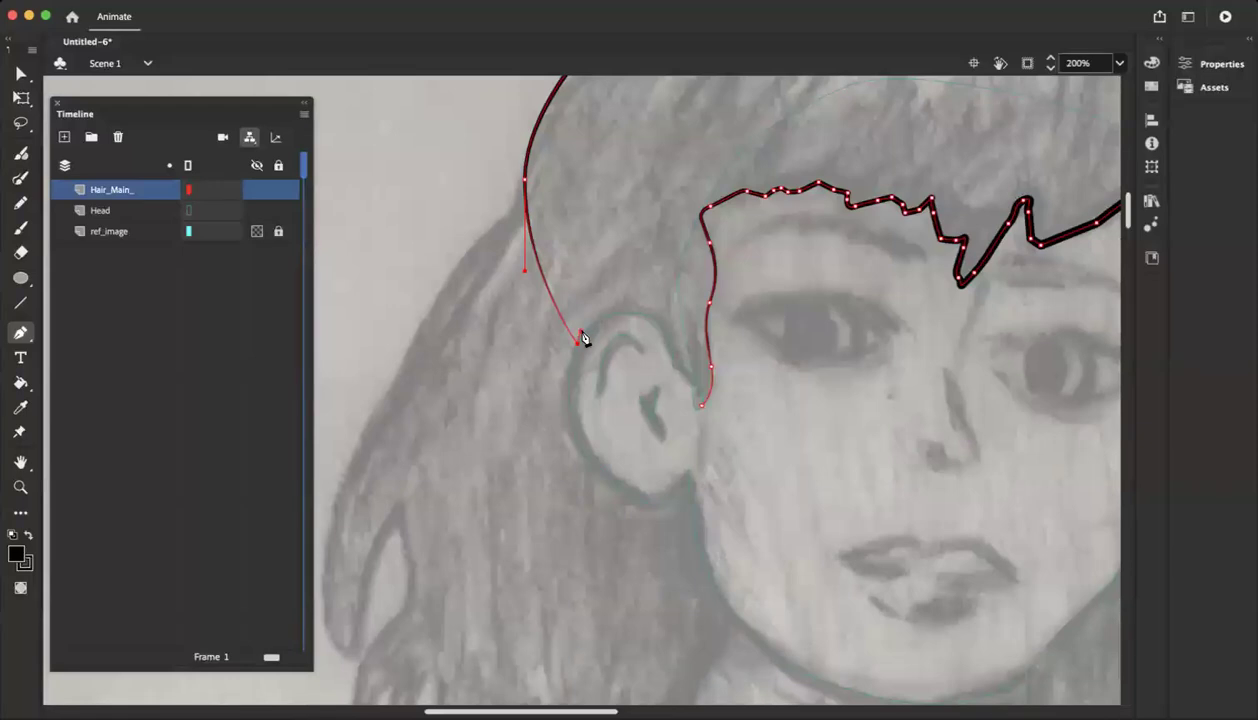
left_click_drag(605, 318, 667, 335)
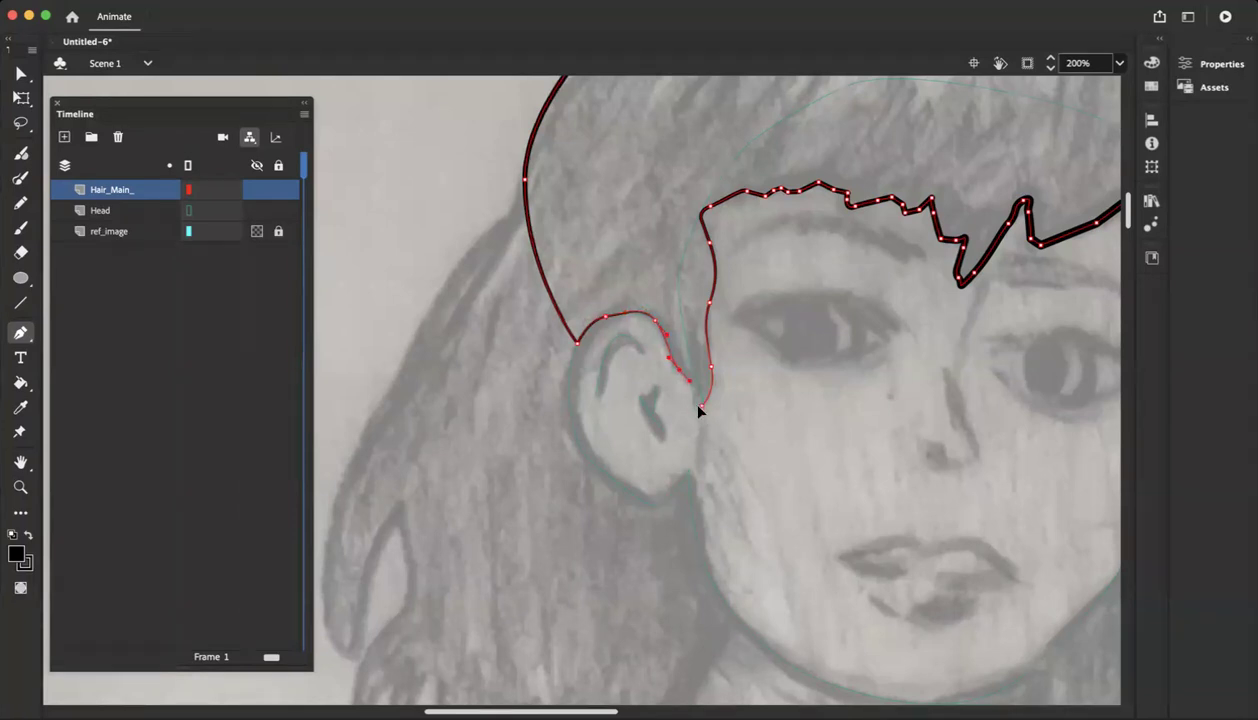
left_click_drag(694, 403, 698, 408)
left_click(702, 408)
key("super+z")
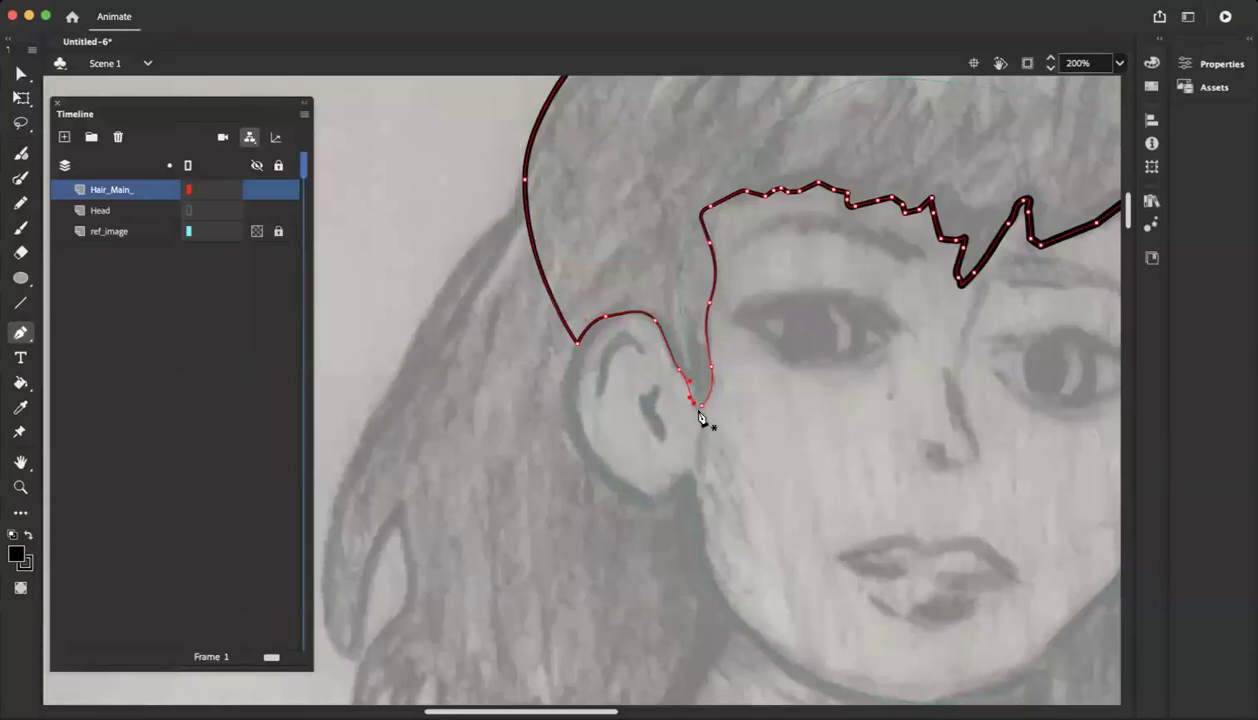
left_click(700, 406)
key("super+z")
left_click_drag(698, 416, 698, 413)
left_click(704, 414)
Select the portion of the hair outline on the far side of the head and set its stroke size to 4
scroll(447, 323, "right", 2)
key("super+minus")
key("super+minus")
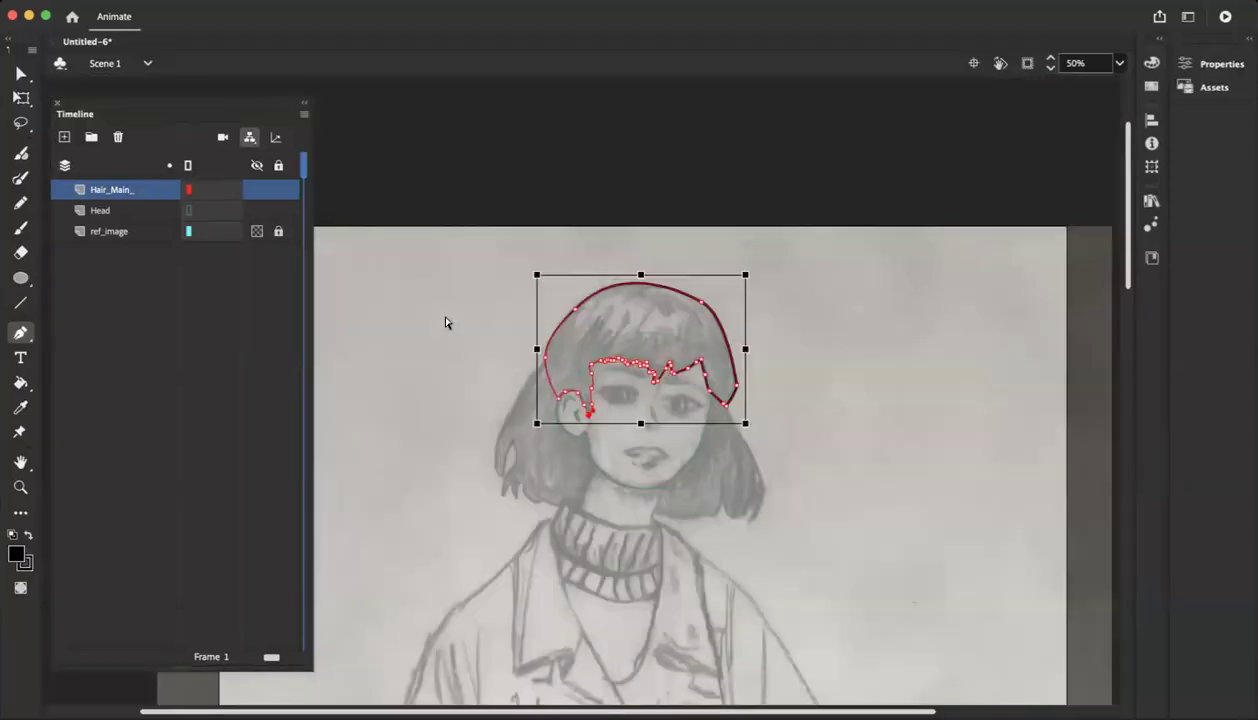
key("super+equal")
scroll(447, 322, "down", 2)
scroll(447, 322, "up", 1)
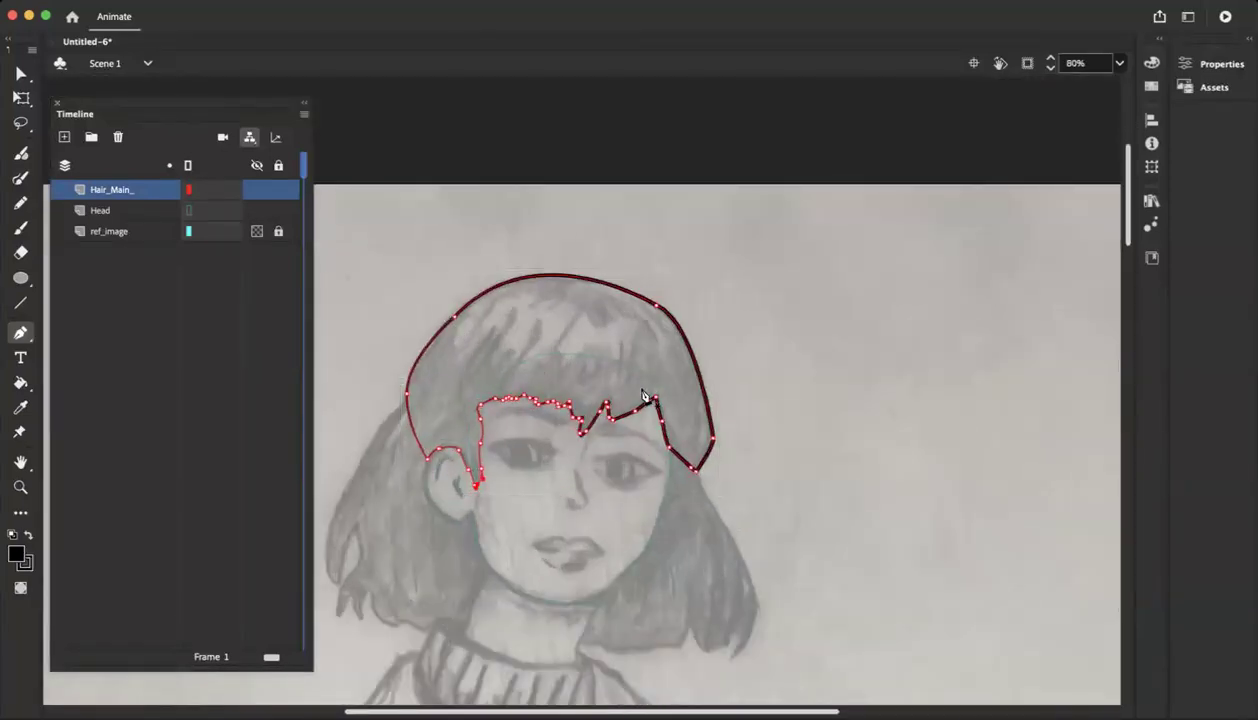
key("v")
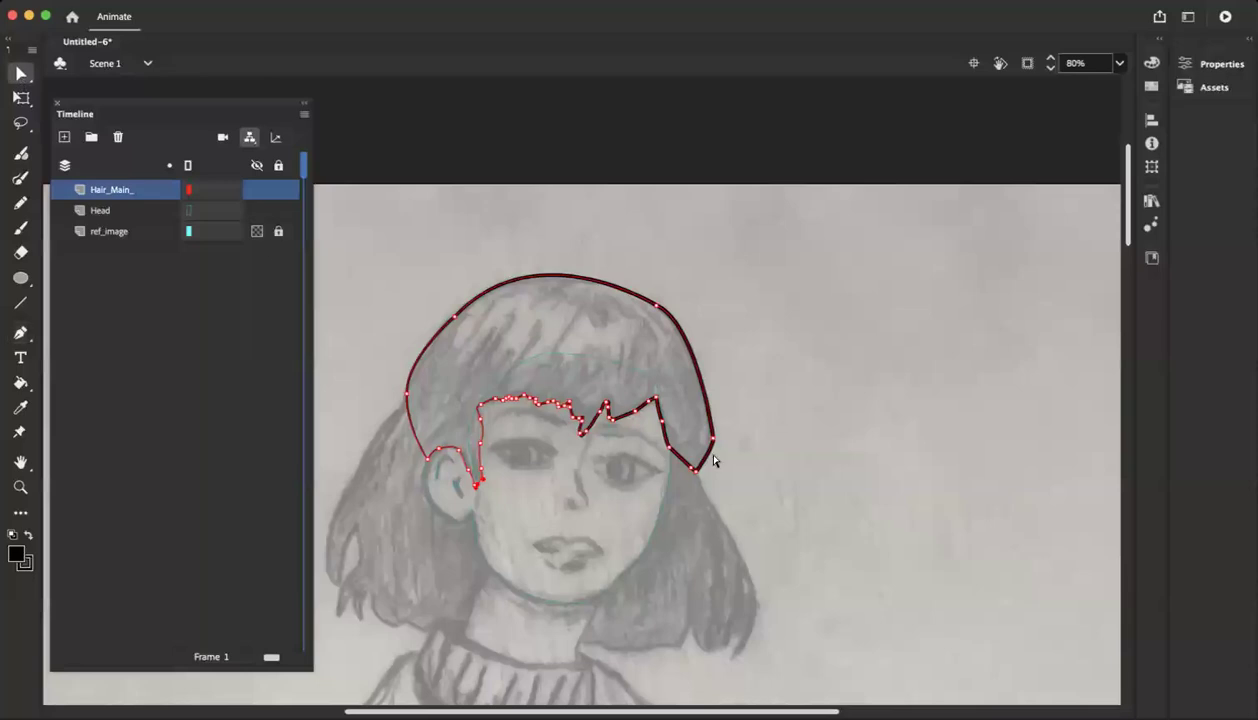
left_click(335, 261)
left_click(20, 76)
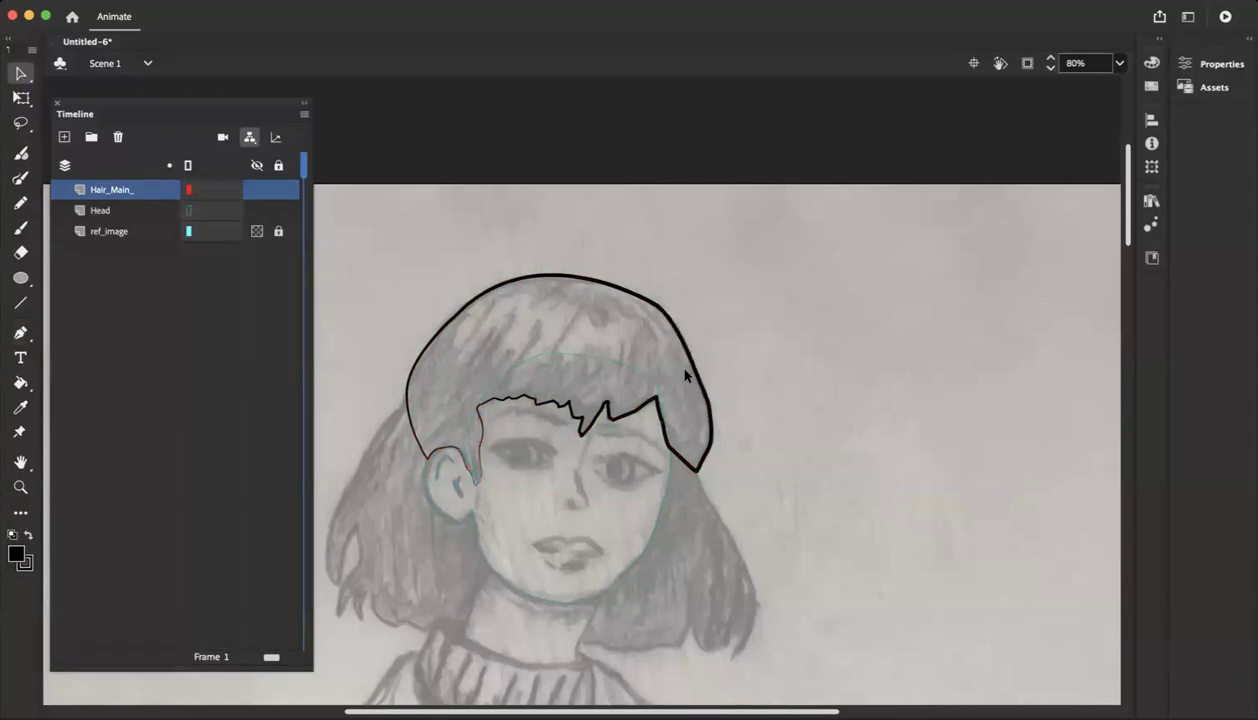
left_click_drag(692, 364, 711, 409)
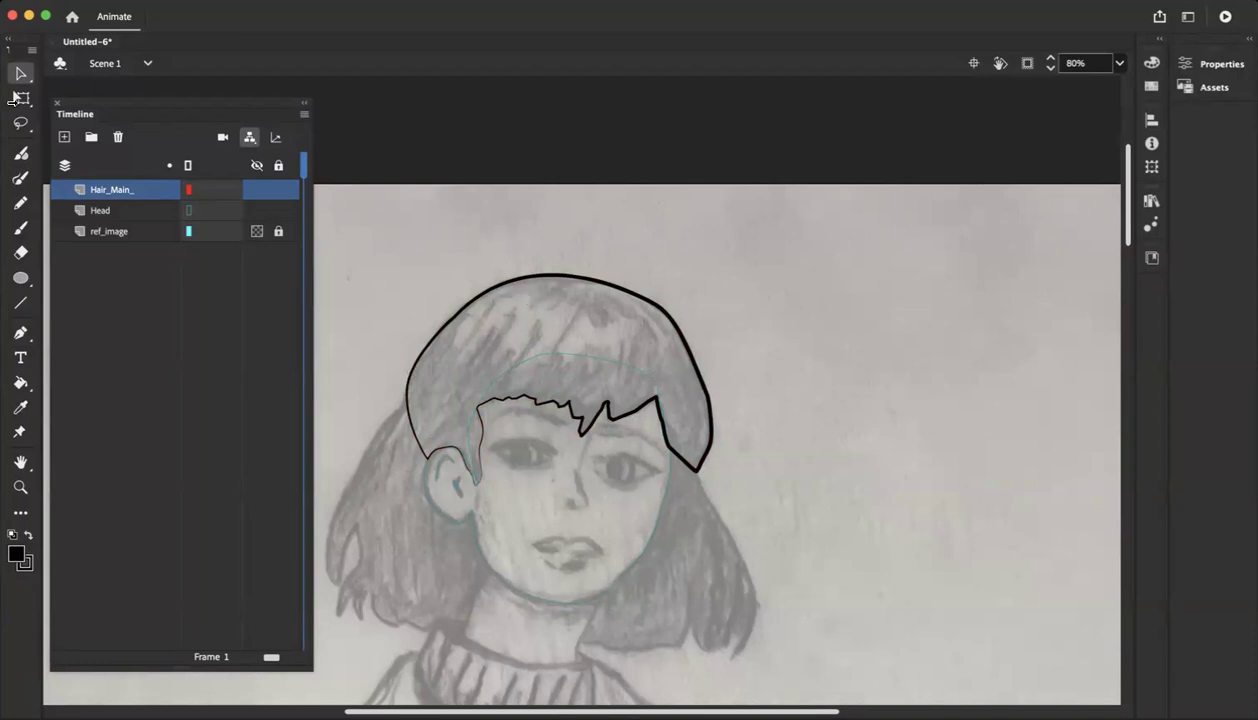
left_click_drag(622, 342, 708, 467)
left_click(1207, 64)
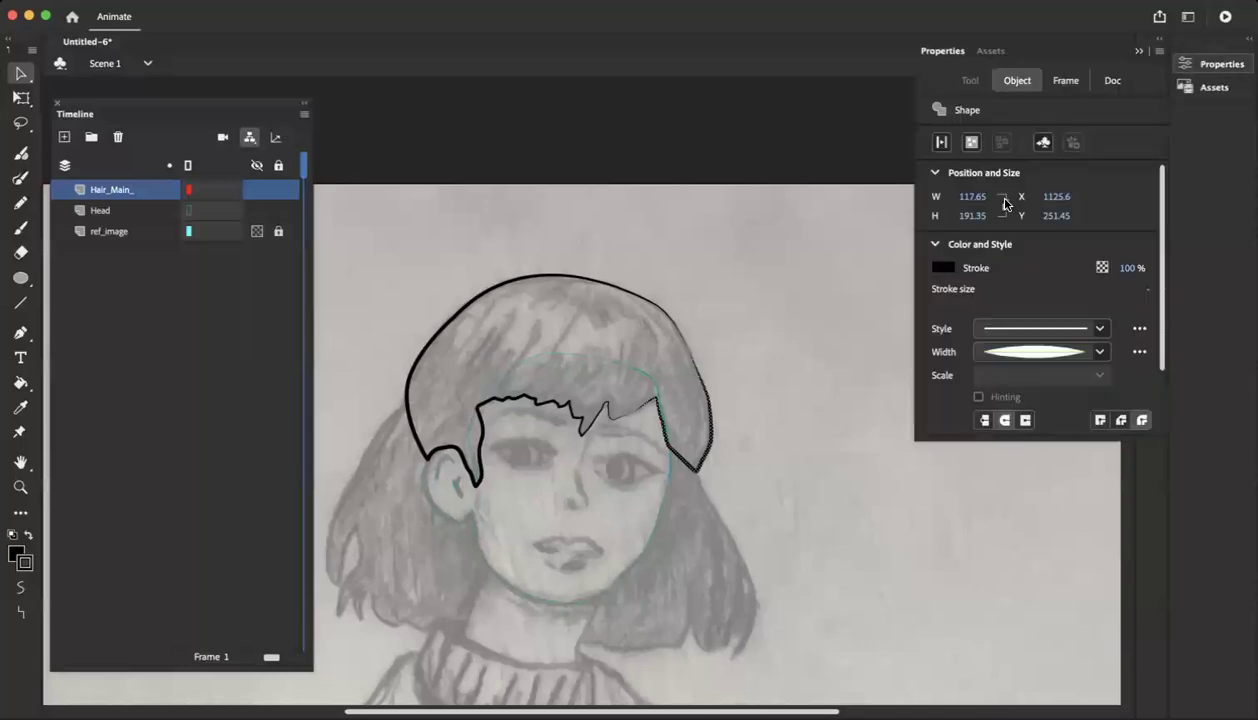
left_click(1147, 291)
type("4")
key("Return")
left_click(826, 463)
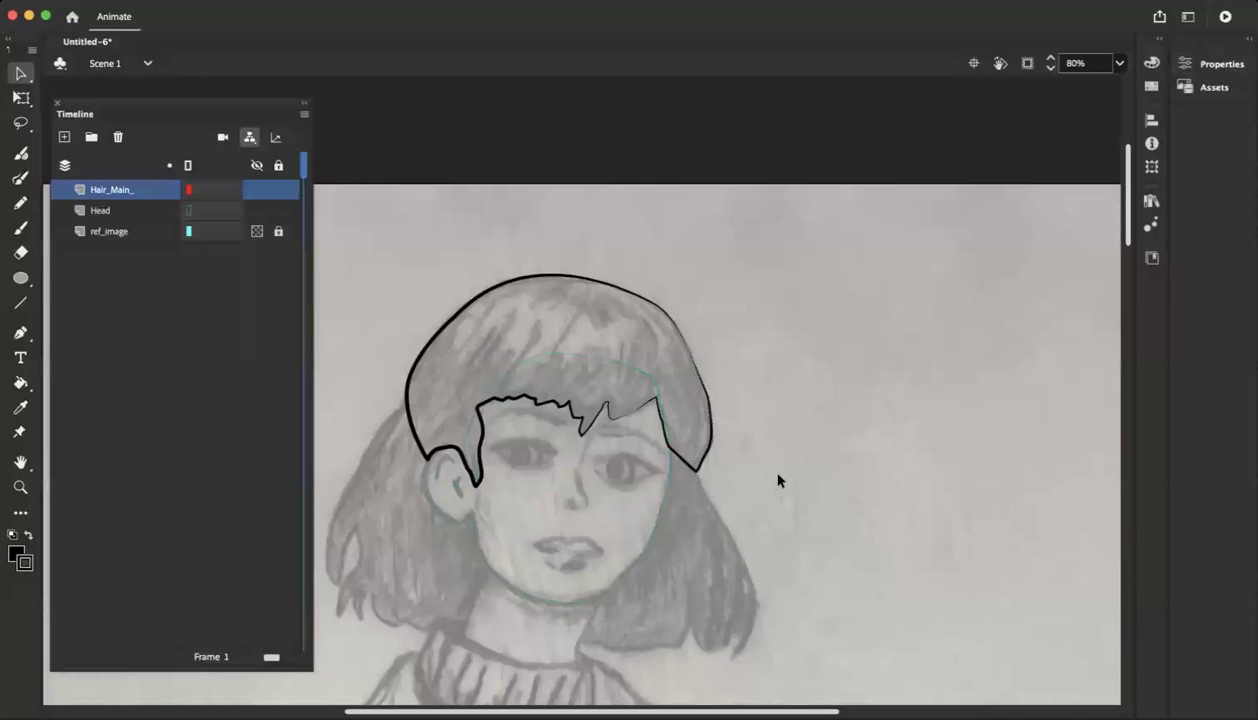
Choose an orange-red fill colour from the default swatches for the hair
scroll(686, 427, "down", 5)
scroll(686, 427, "left", 4)
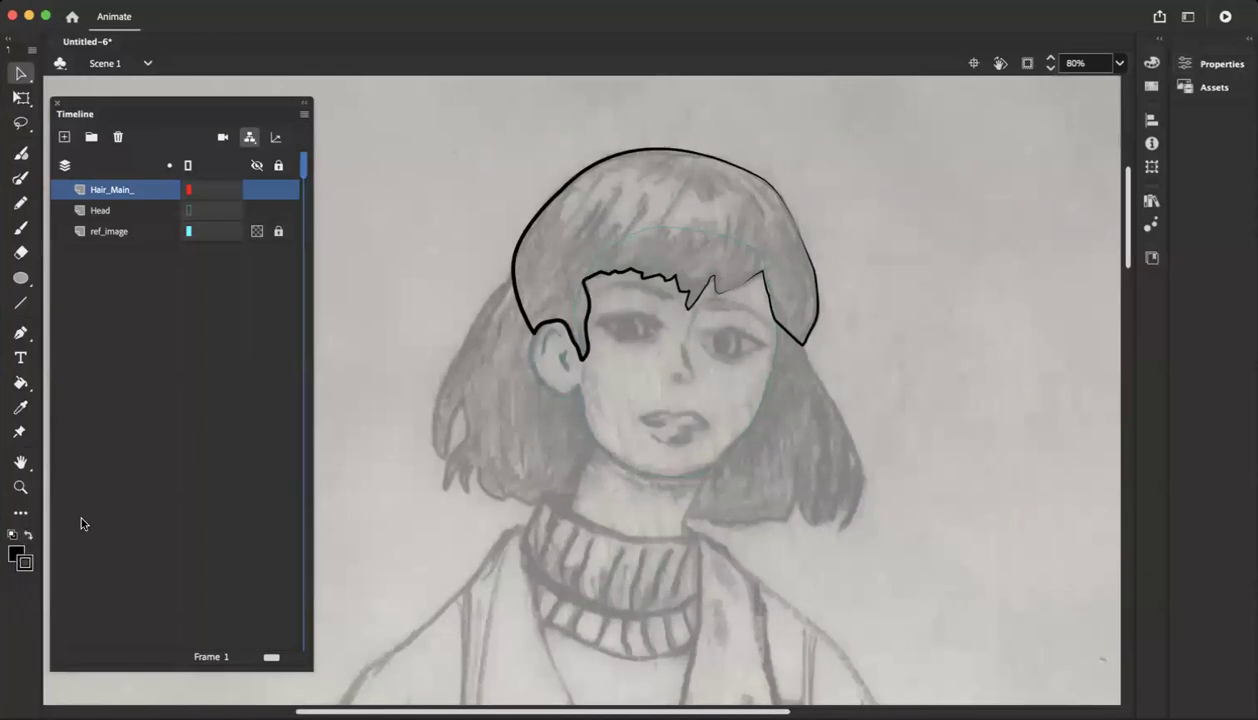
left_click(15, 553)
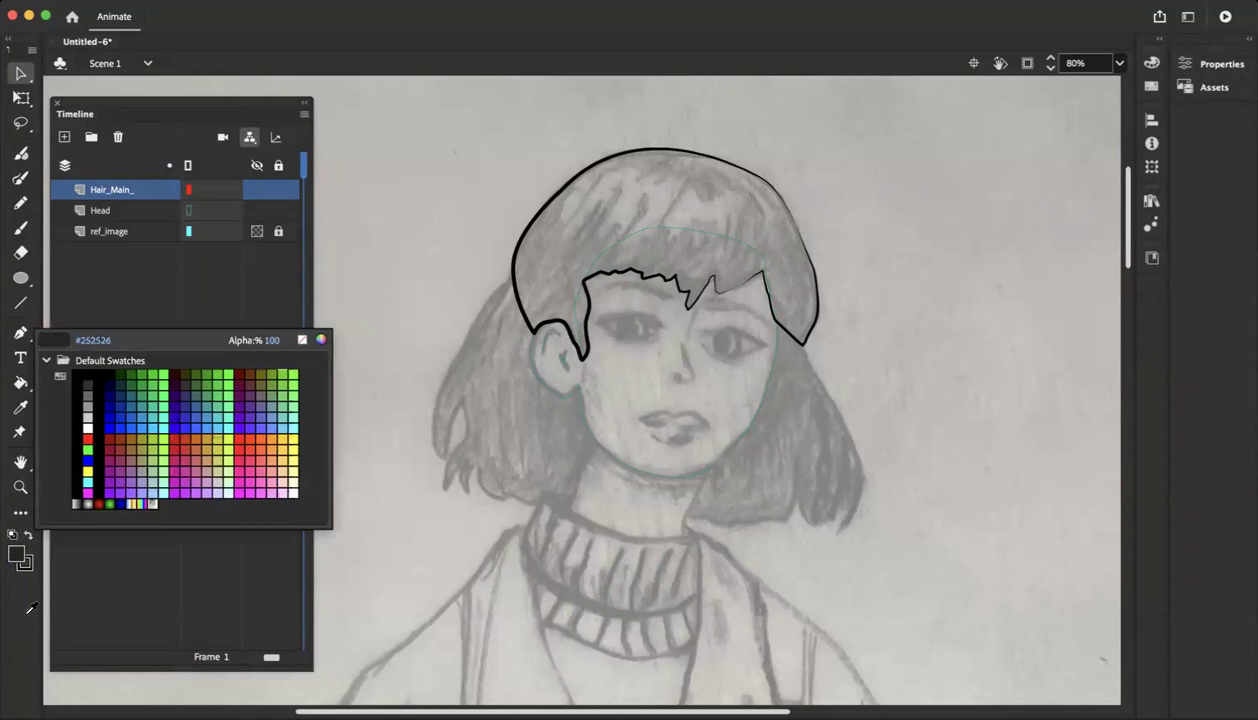
left_click(250, 440)
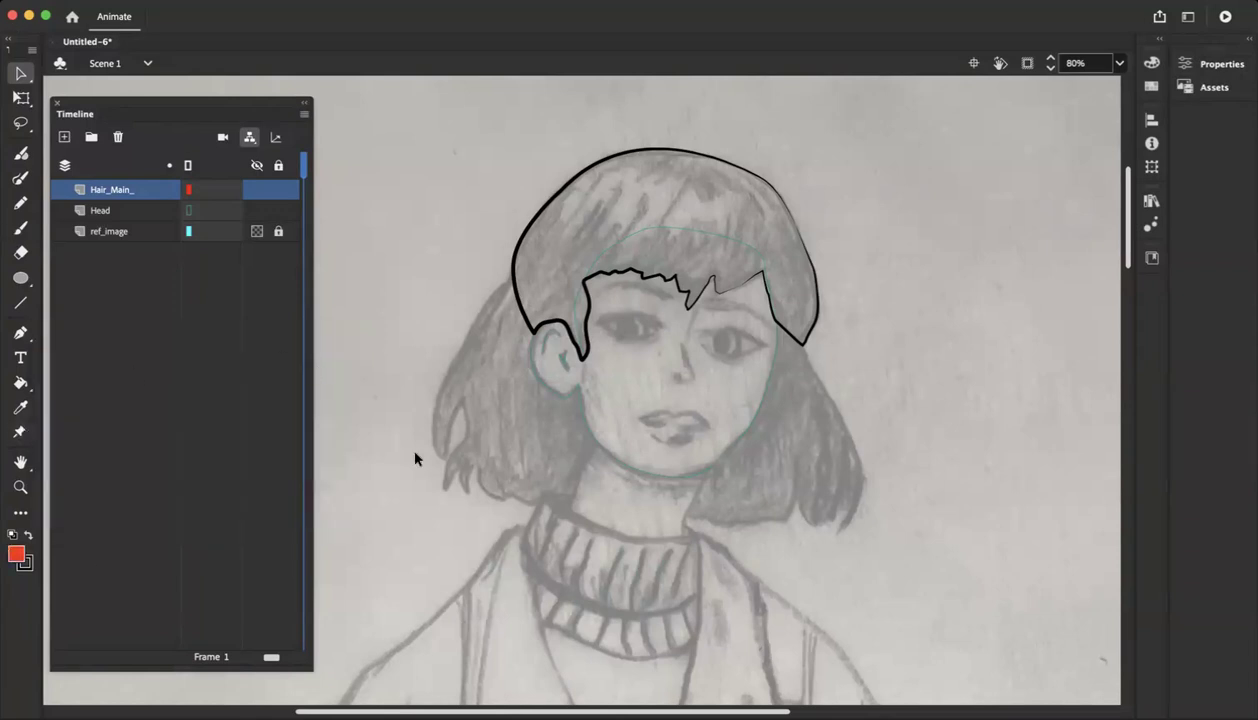
Try to fill the hair outline with the orange-red colour, and undo it
left_click(20, 381)
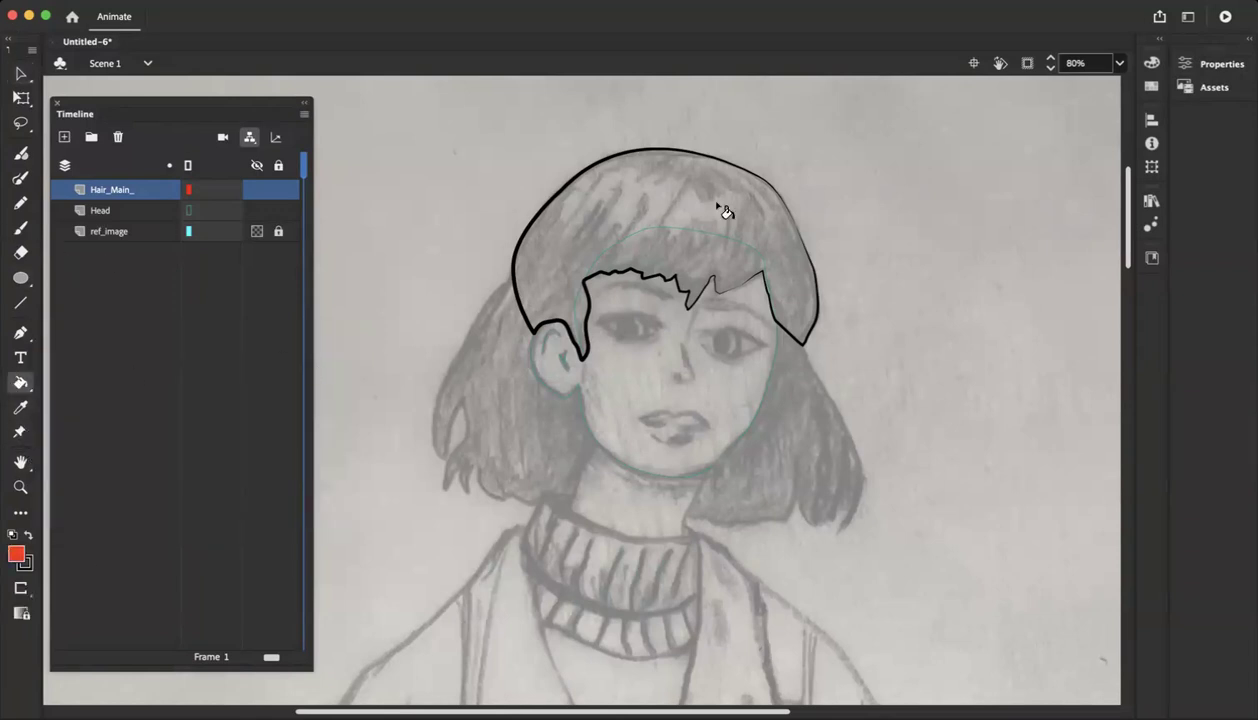
left_click(725, 211)
key("super+z")
Delete the hair outline's lower segments between the far temple and the hair's lowest point beside the face
left_click(21, 74)
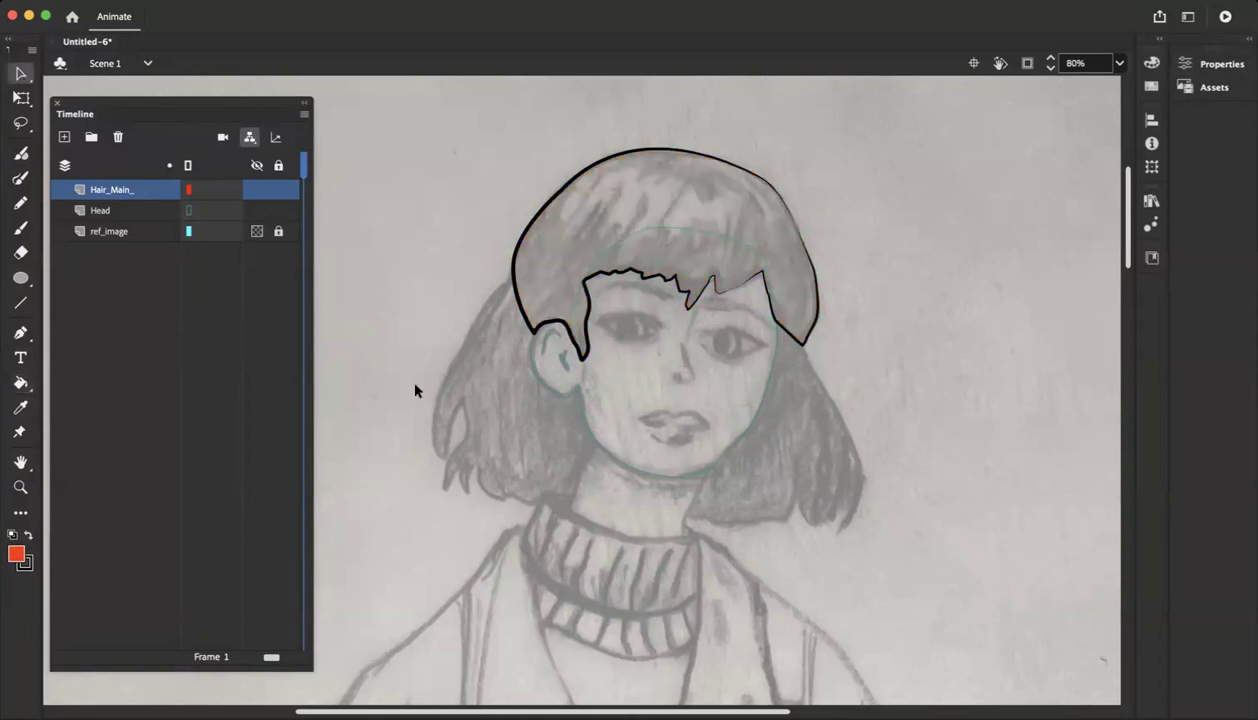
left_click_drag(798, 370, 799, 370)
key("Delete")
mouse_move(778, 304)
left_mouse_down()
mouse_move(782, 342)
mouse_move(799, 353)
left_mouse_up()
key("Delete")
key("Delete")
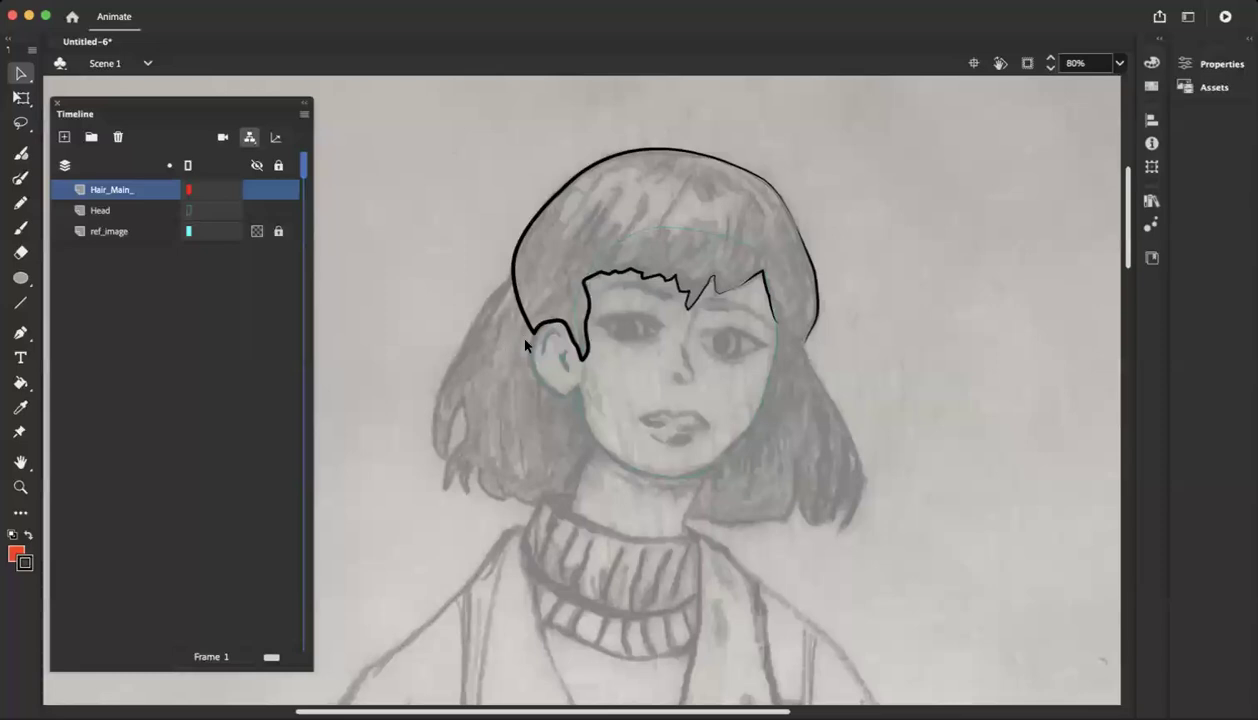
Select the sideburn section of the hair outline and set its stroke size to 4
left_click_drag(547, 253, 608, 387)
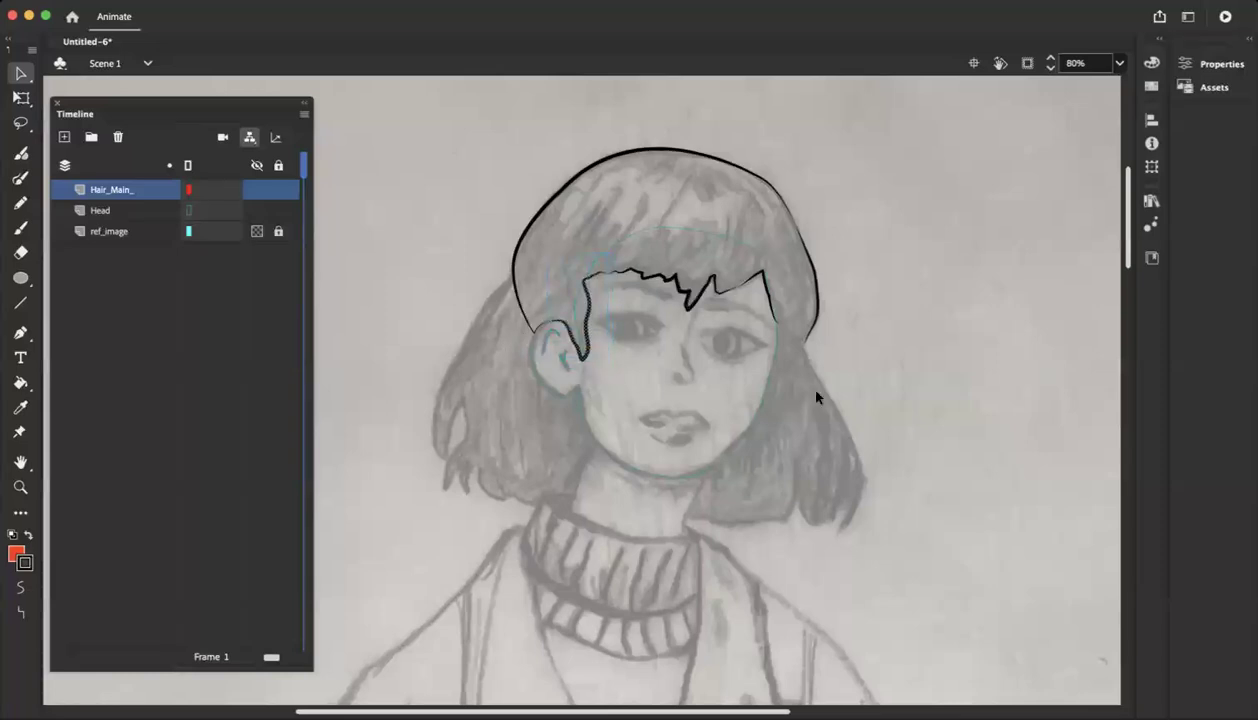
left_click(1152, 64)
left_click(1200, 64)
left_click(1146, 291)
type("5")
key("Return")
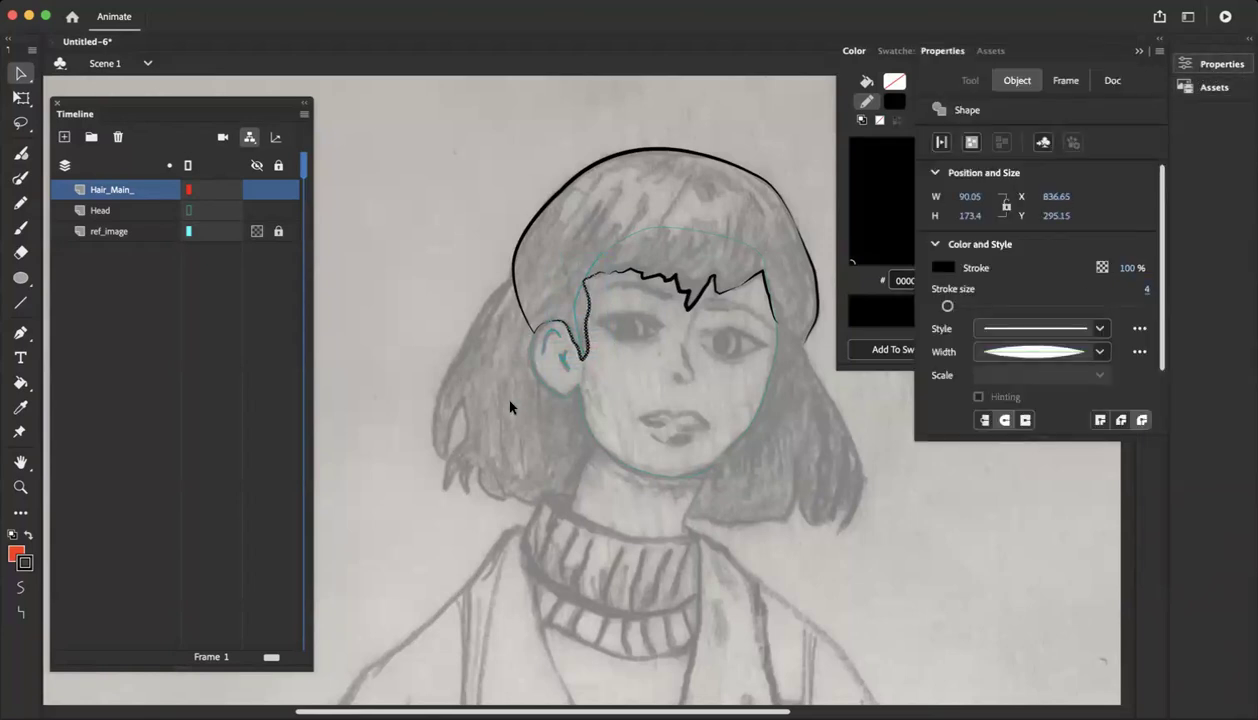
left_click(511, 405)
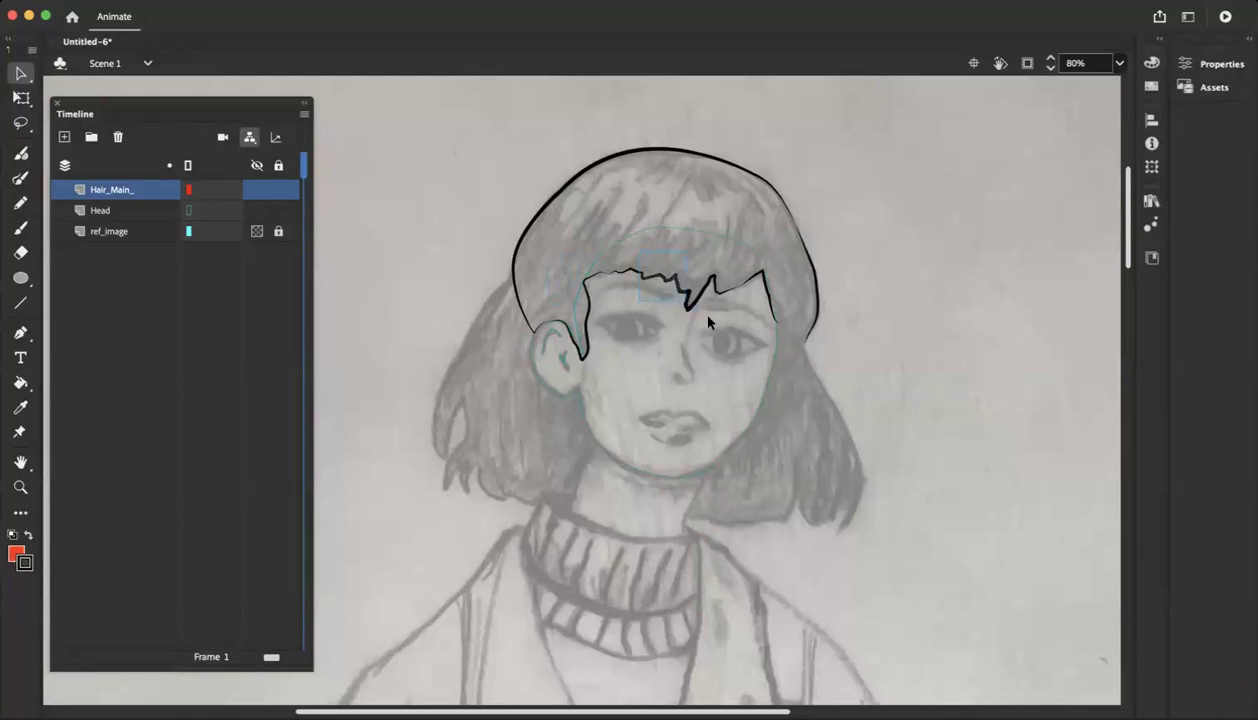
Select the middle fringe section with the pointed strands and adjust its stroke size
left_click_drag(728, 321, 731, 320)
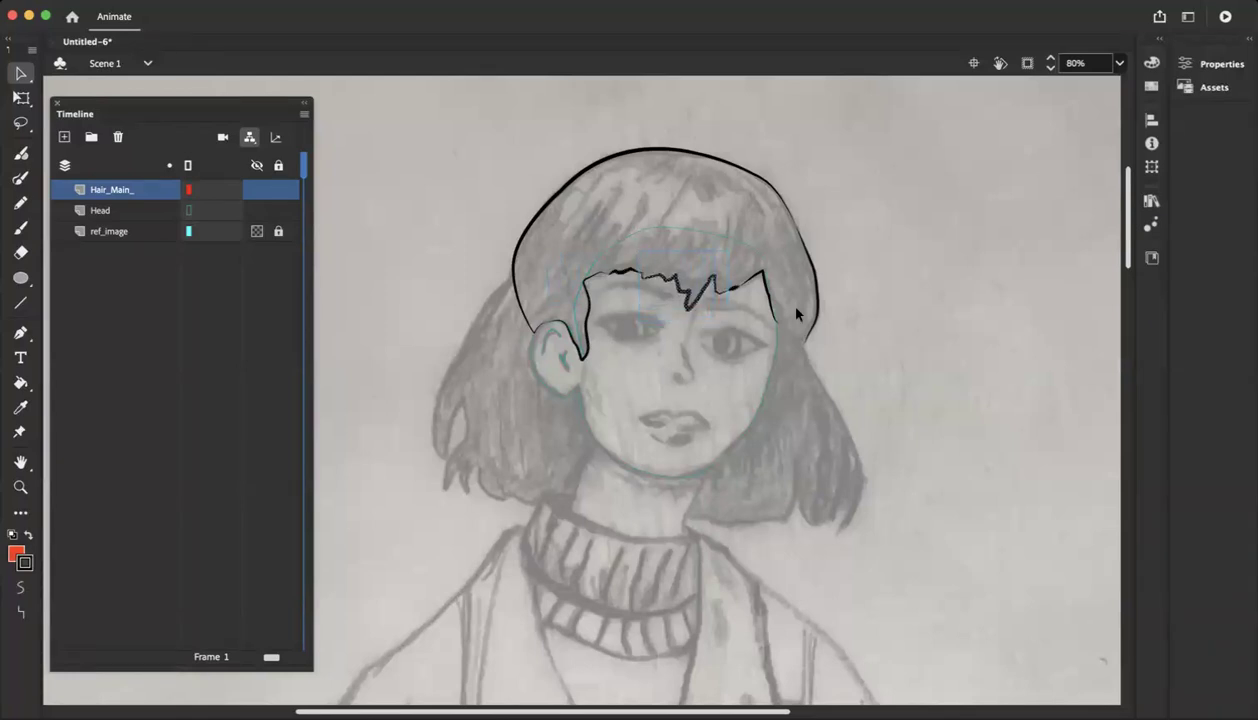
left_click(1222, 63)
left_click(1146, 290)
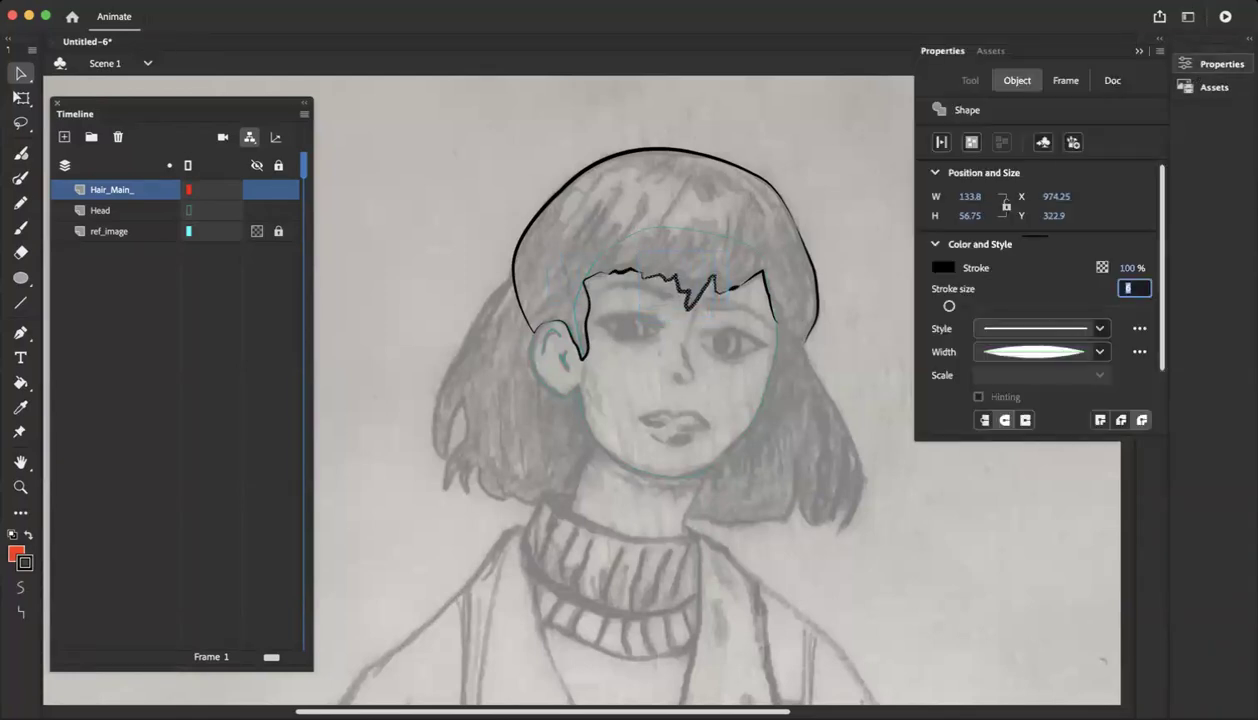
left_click(791, 462)
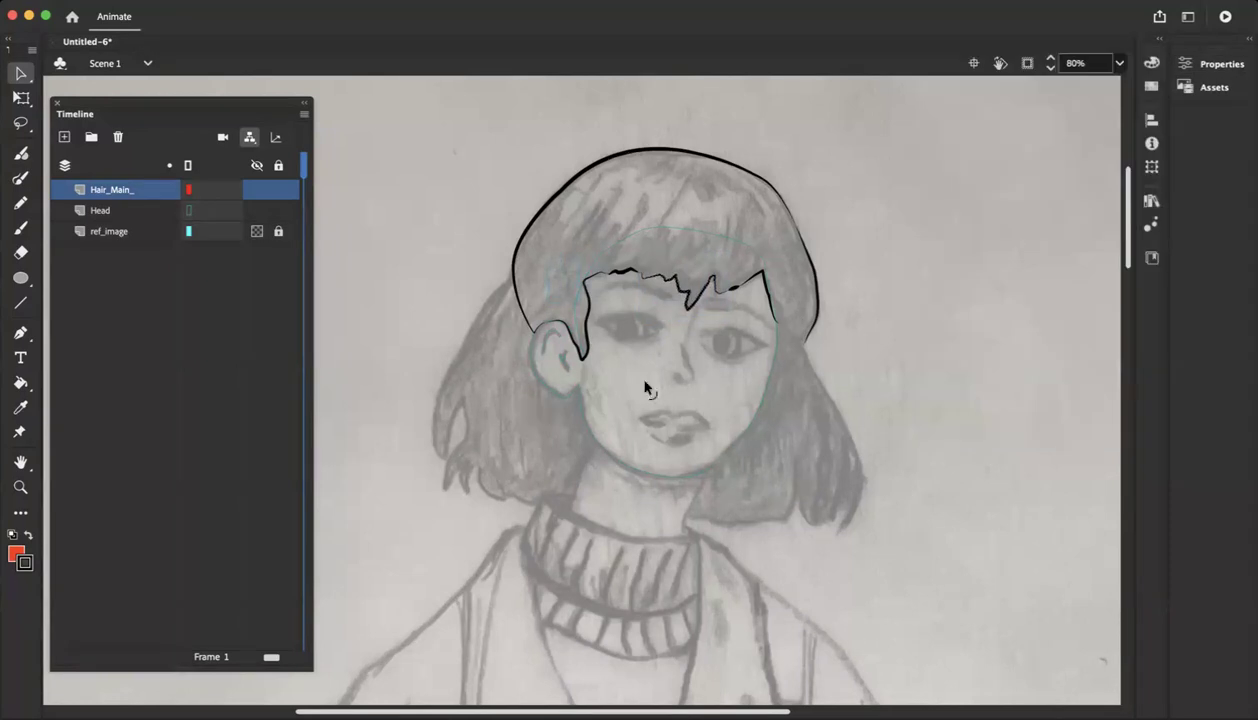
Lock the Head layer and set the stroke size of the fringe section nearest the sideburn to 4
left_click(617, 291)
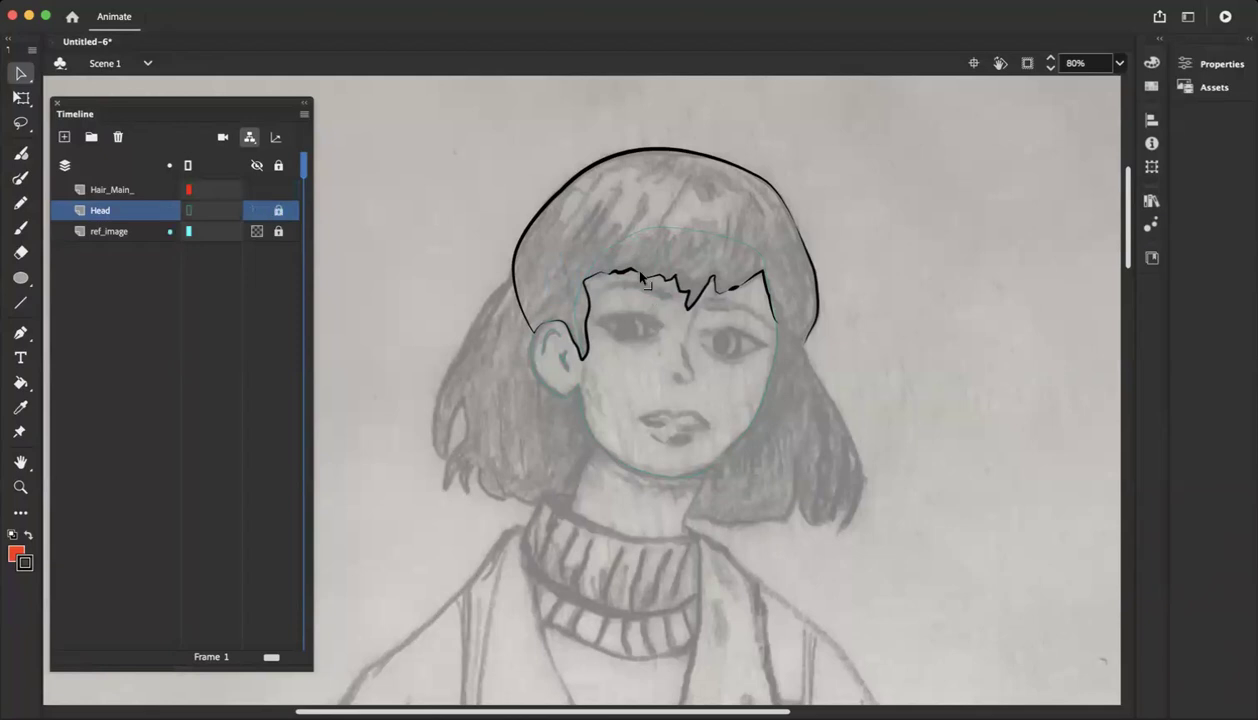
left_click(636, 283)
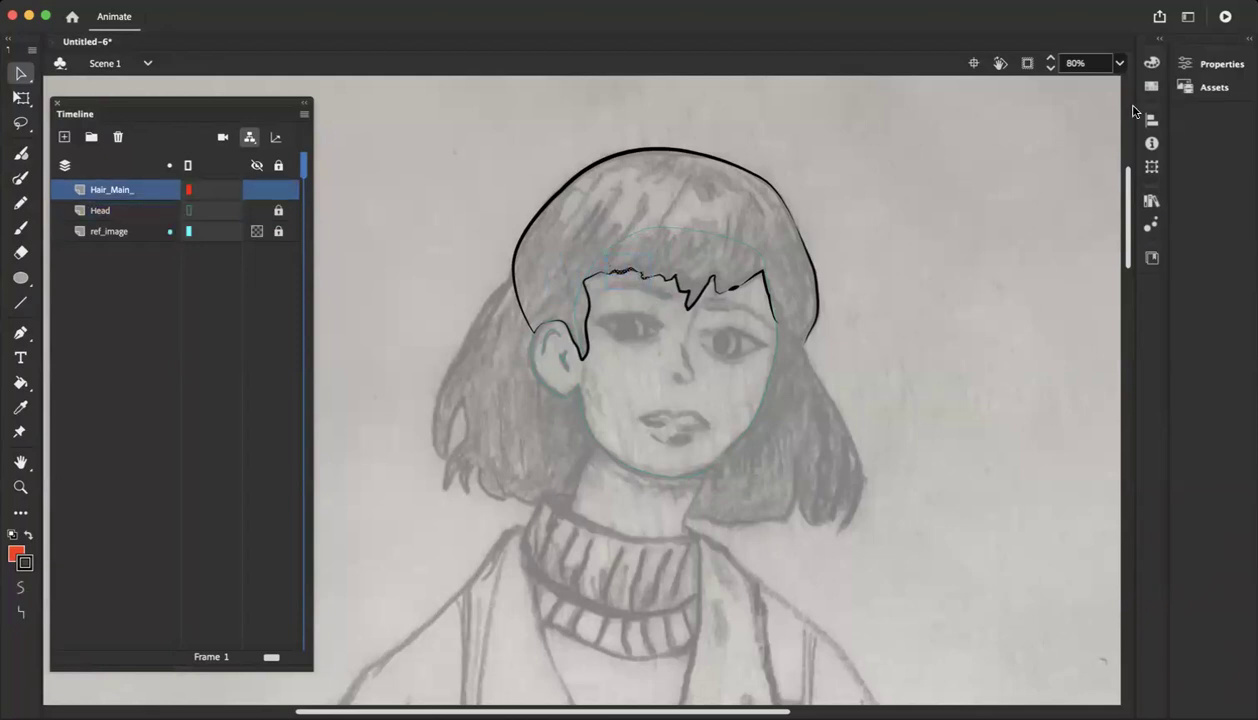
left_click(1183, 68)
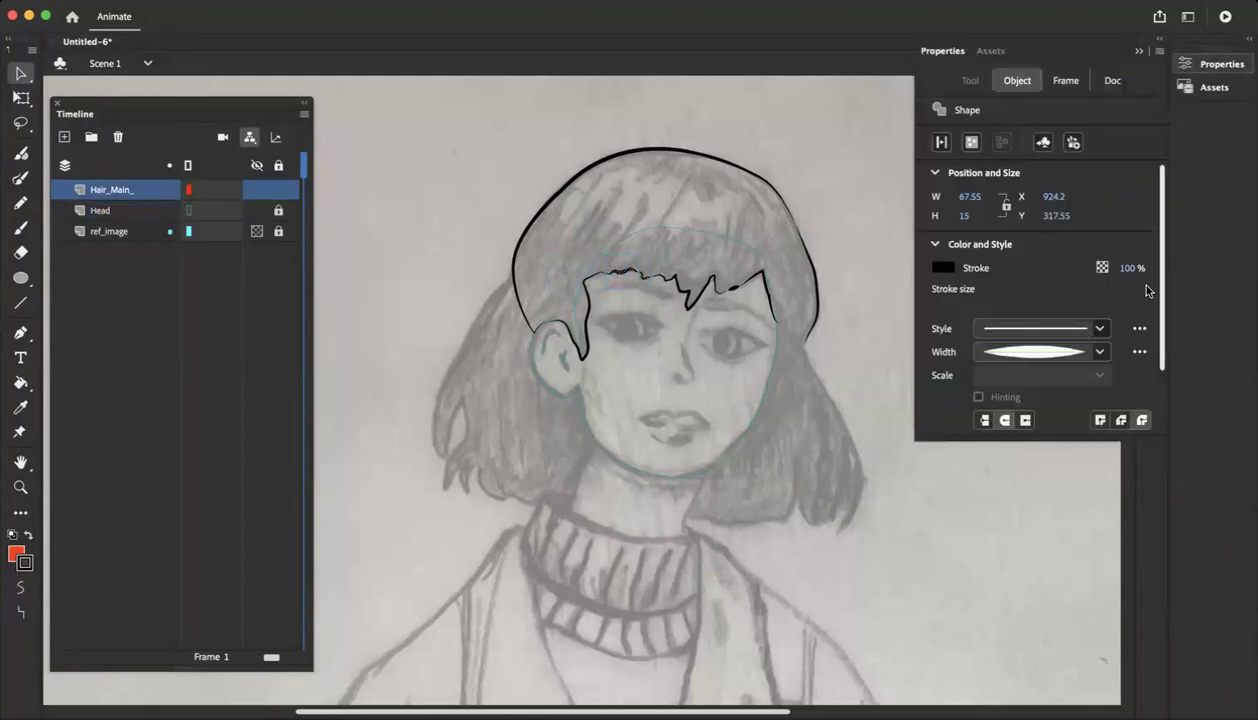
left_click(1146, 288)
type("5")
key("Return")
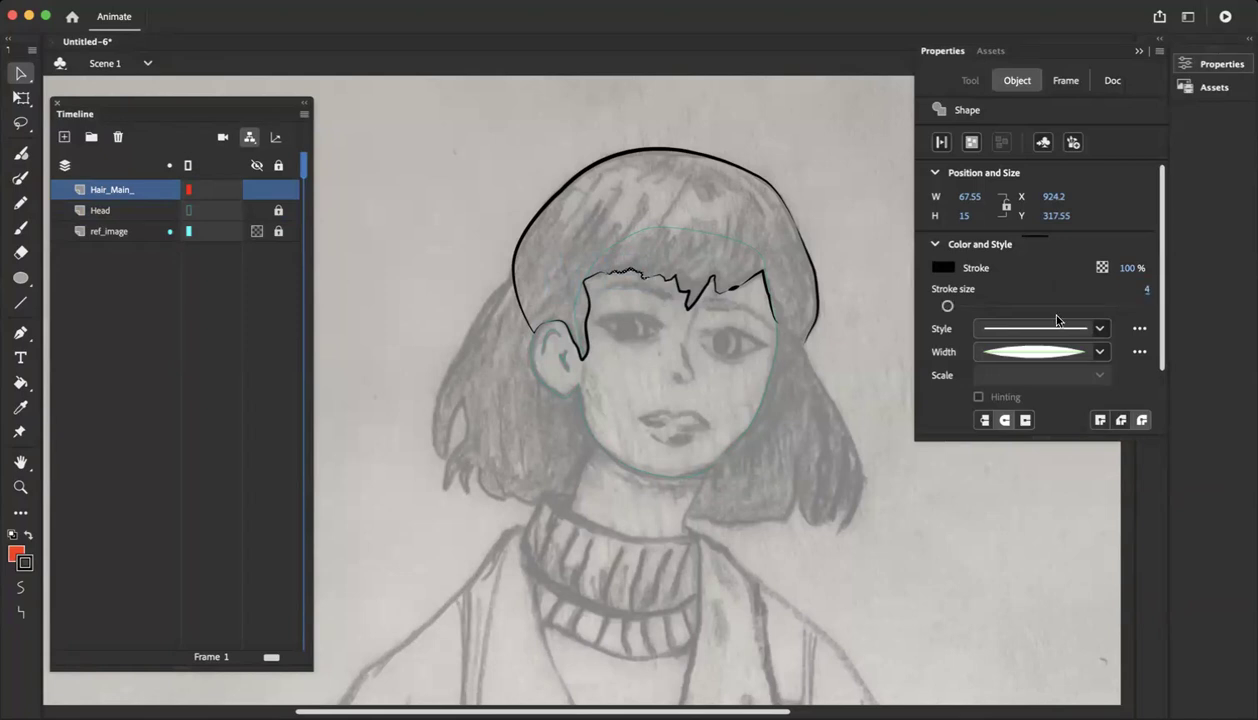
left_click(665, 428)
Adjust the stroke size of the fringe section on the far side of the forehead
left_click(741, 296)
left_click(1185, 72)
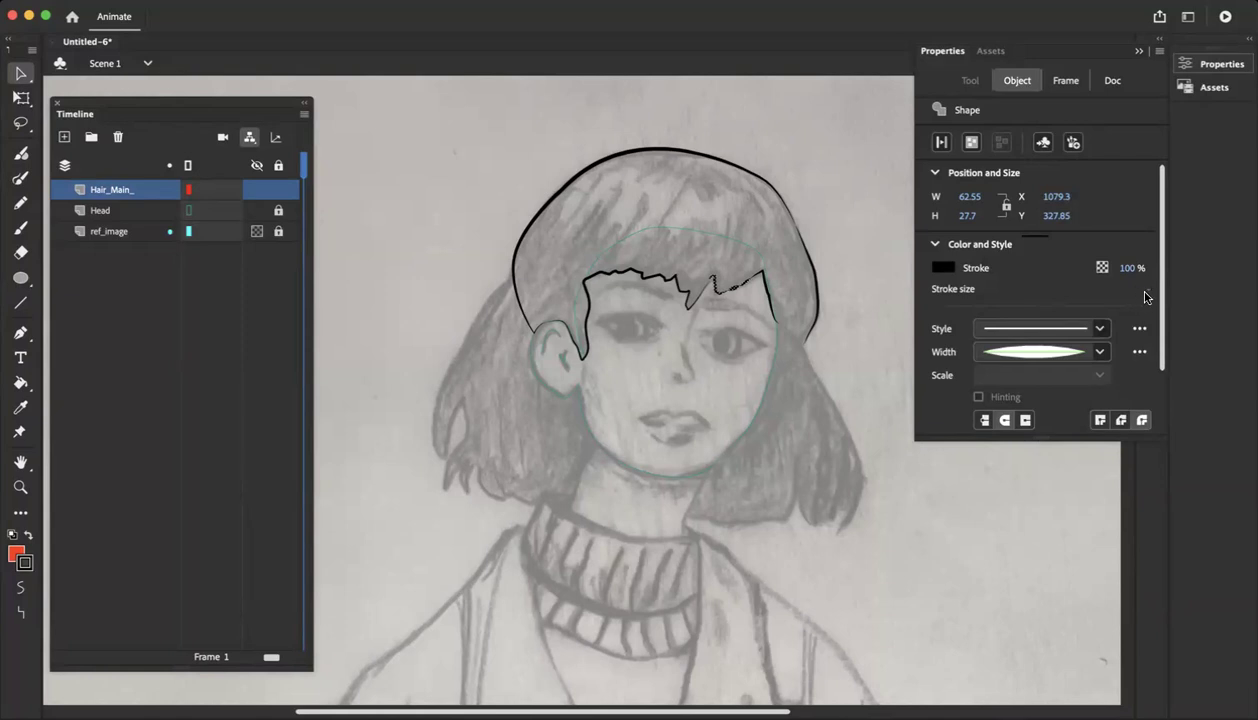
left_click(821, 441)
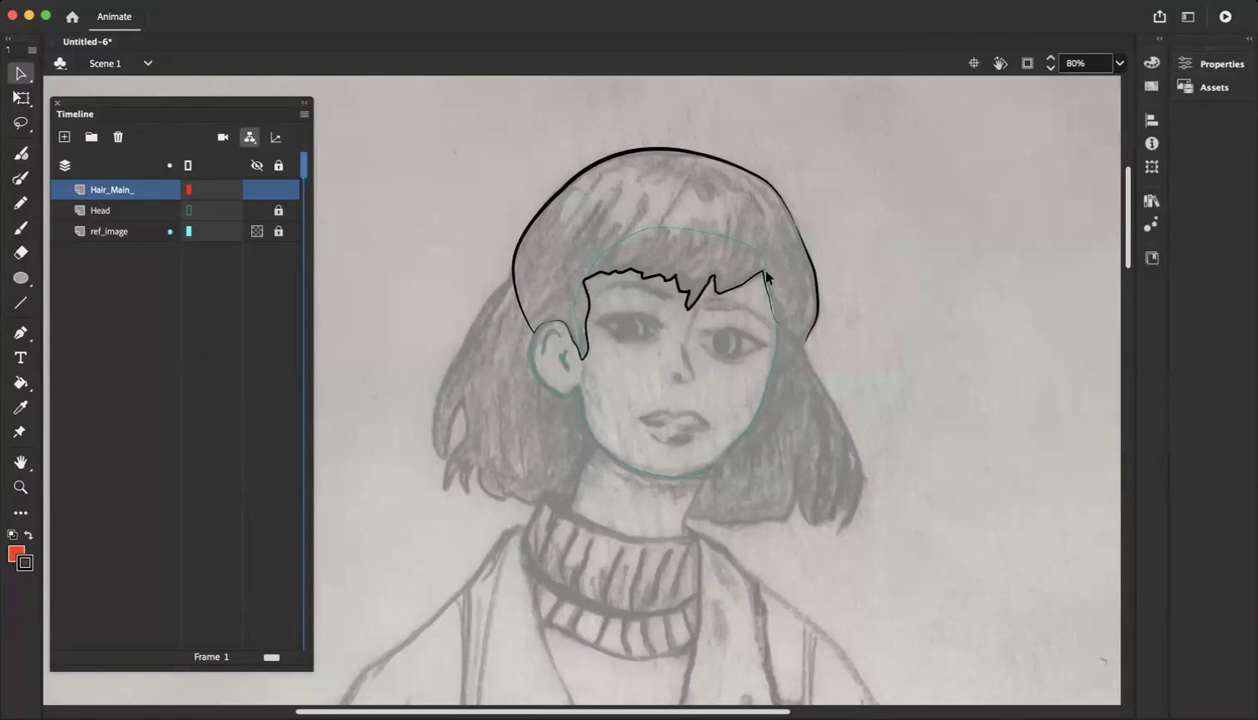
left_click_drag(787, 331, 789, 334)
mouse_move(712, 247)
left_mouse_down()
mouse_move(720, 281)
mouse_move(818, 361)
left_mouse_up()
left_click(866, 264)
Swap the fill and stroke colours and mix a dark brown fill colour, 302217, for the hair
left_click(28, 536)
left_click(15, 552)
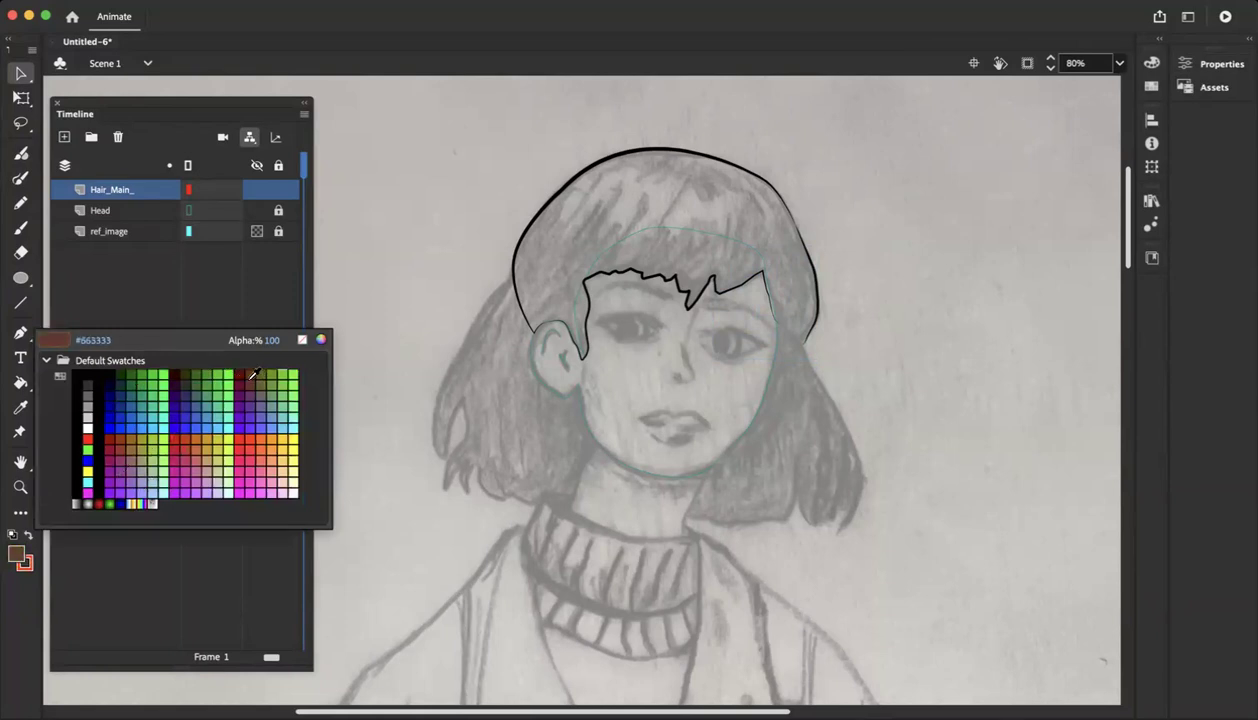
left_click(251, 377)
left_click(1151, 60)
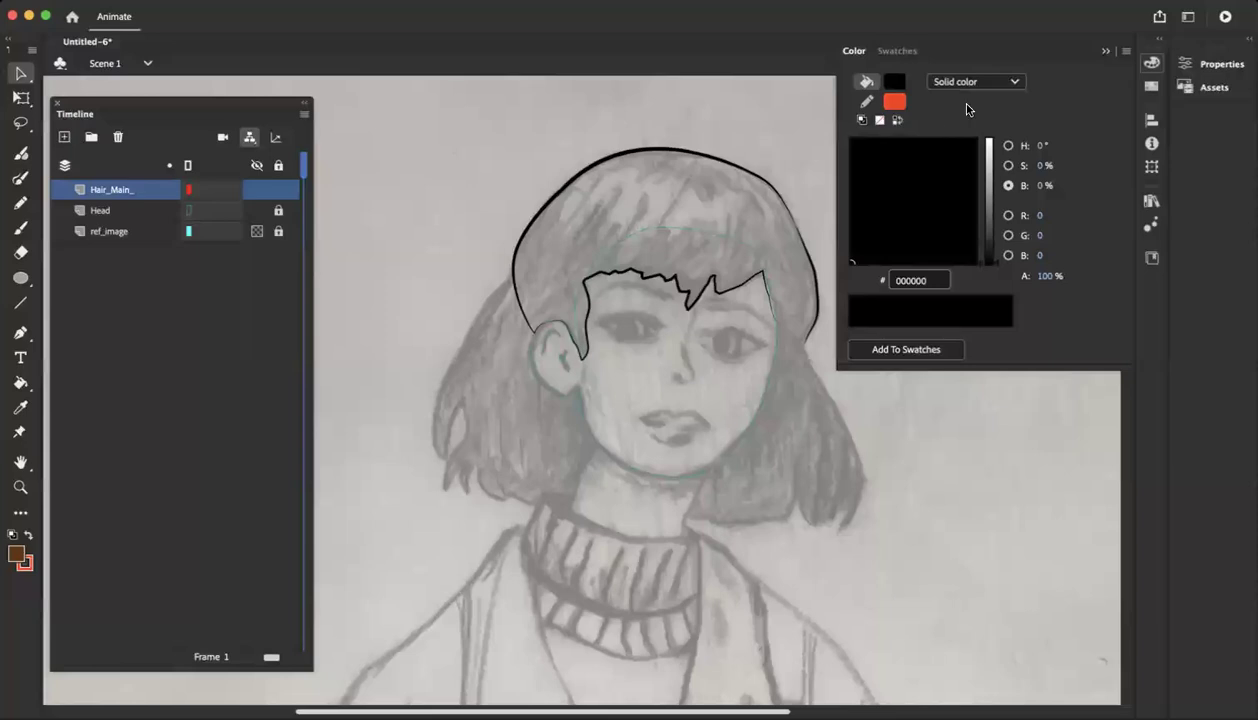
left_click(890, 82)
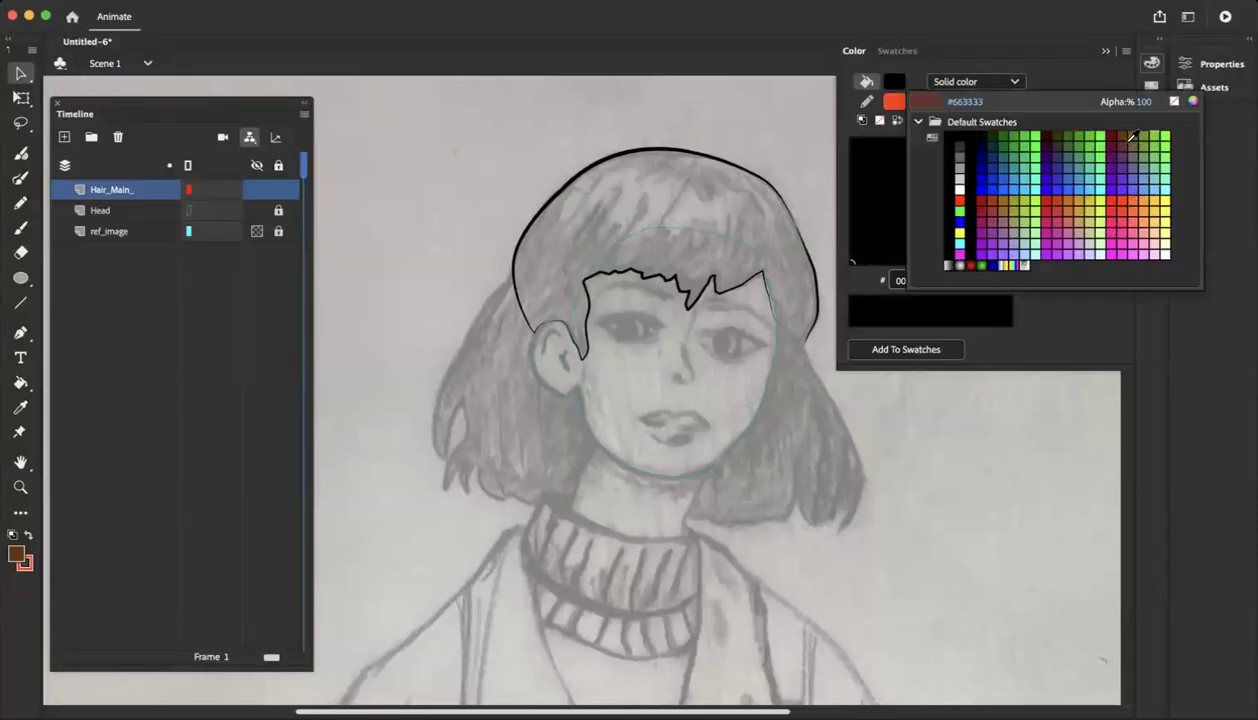
left_click(1112, 150)
left_click_drag(860, 201, 858, 197)
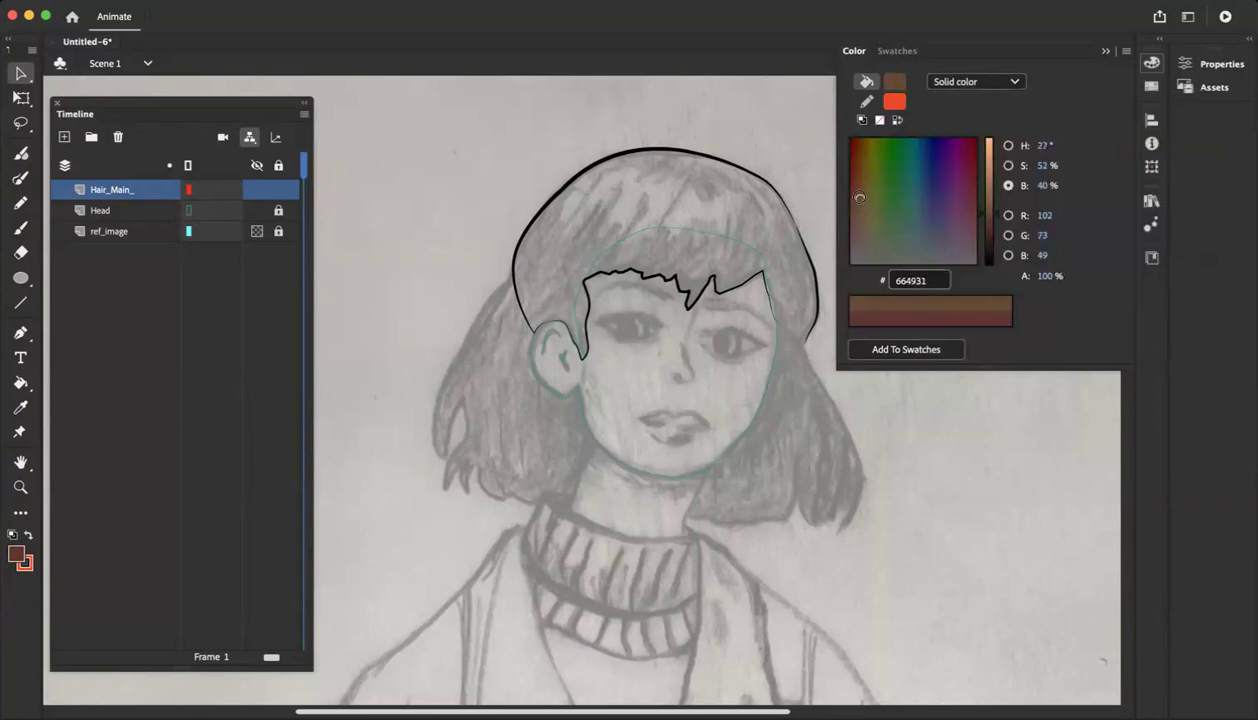
left_click_drag(985, 214, 984, 245)
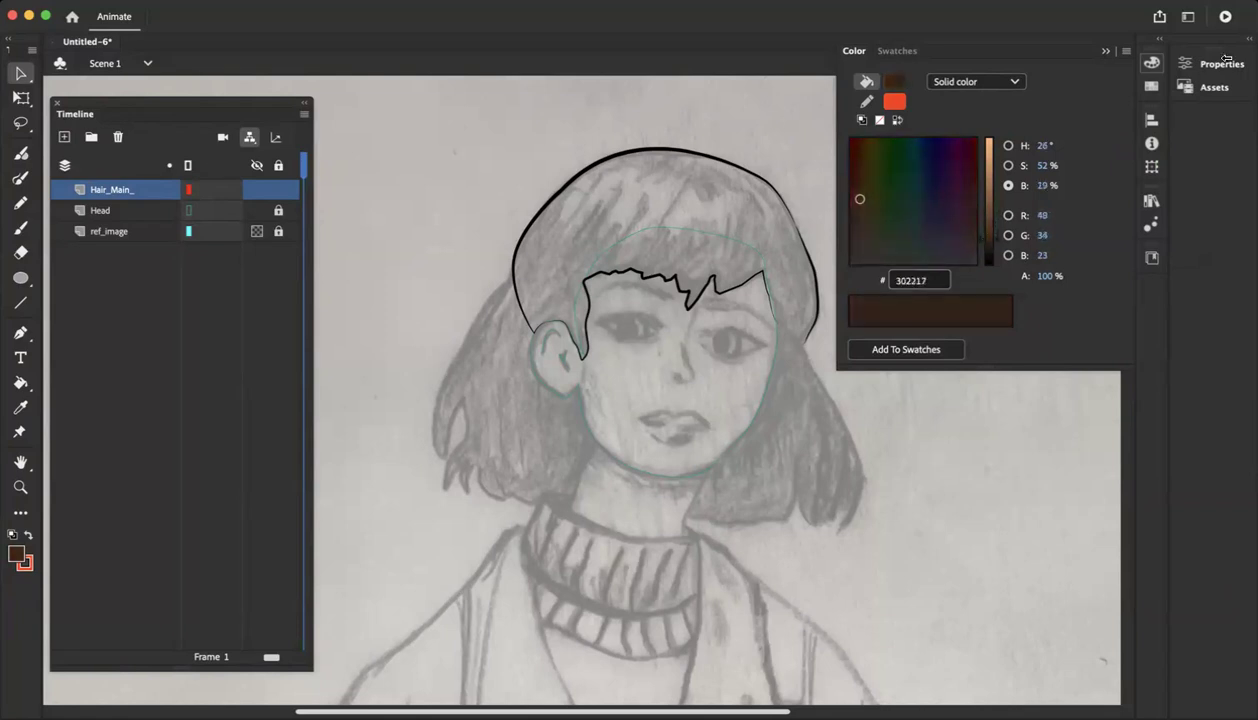
left_click(1105, 50)
Close the gap below the far temple with a pencil line and fill the hair with the dark brown
left_click(22, 381)
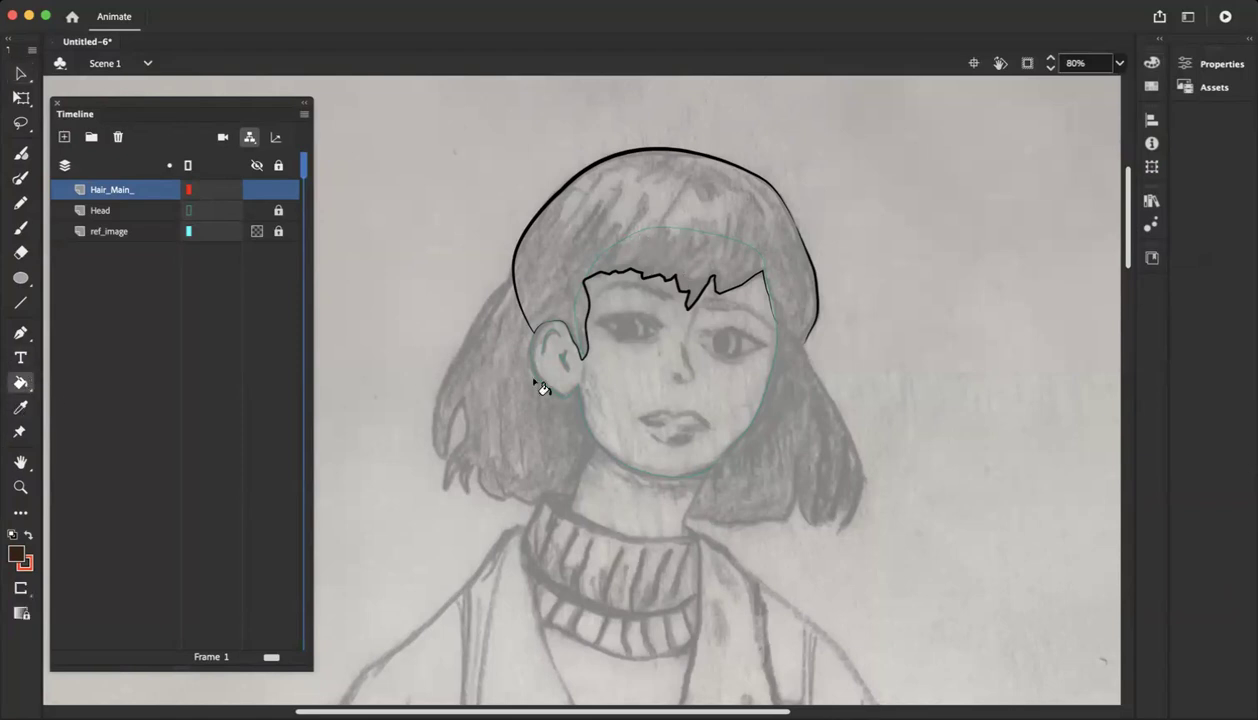
left_click(20, 203)
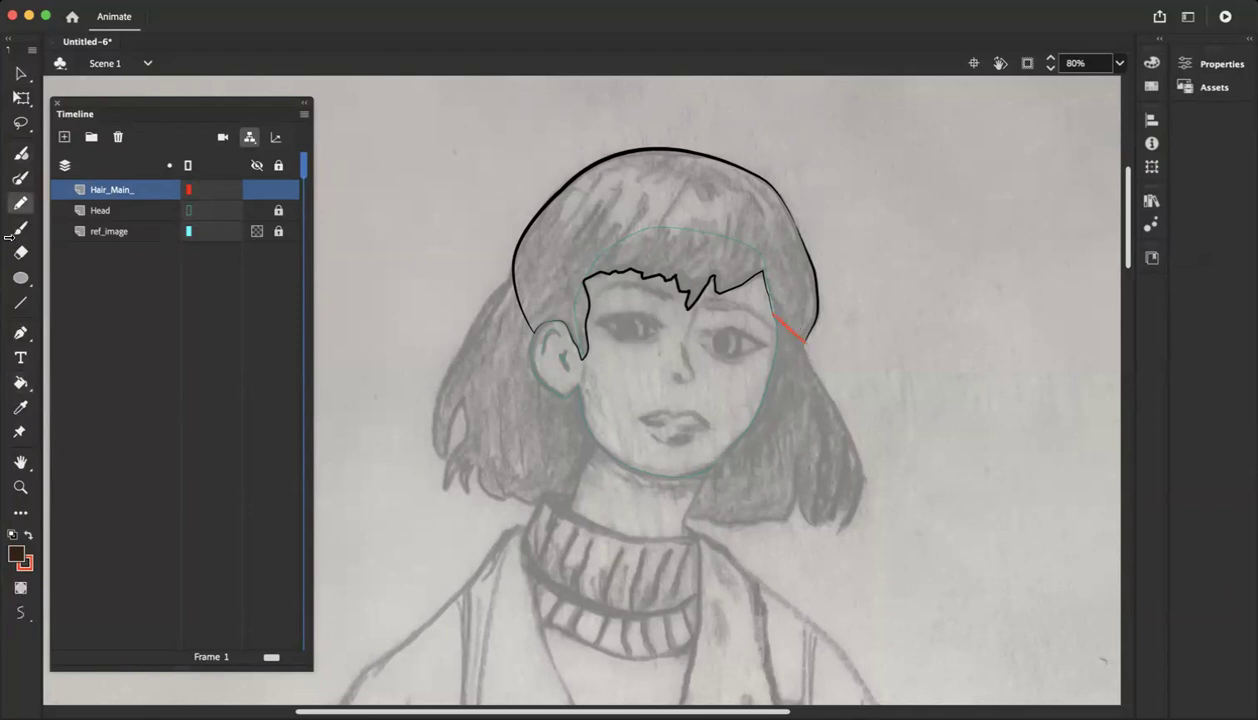
left_click(17, 385)
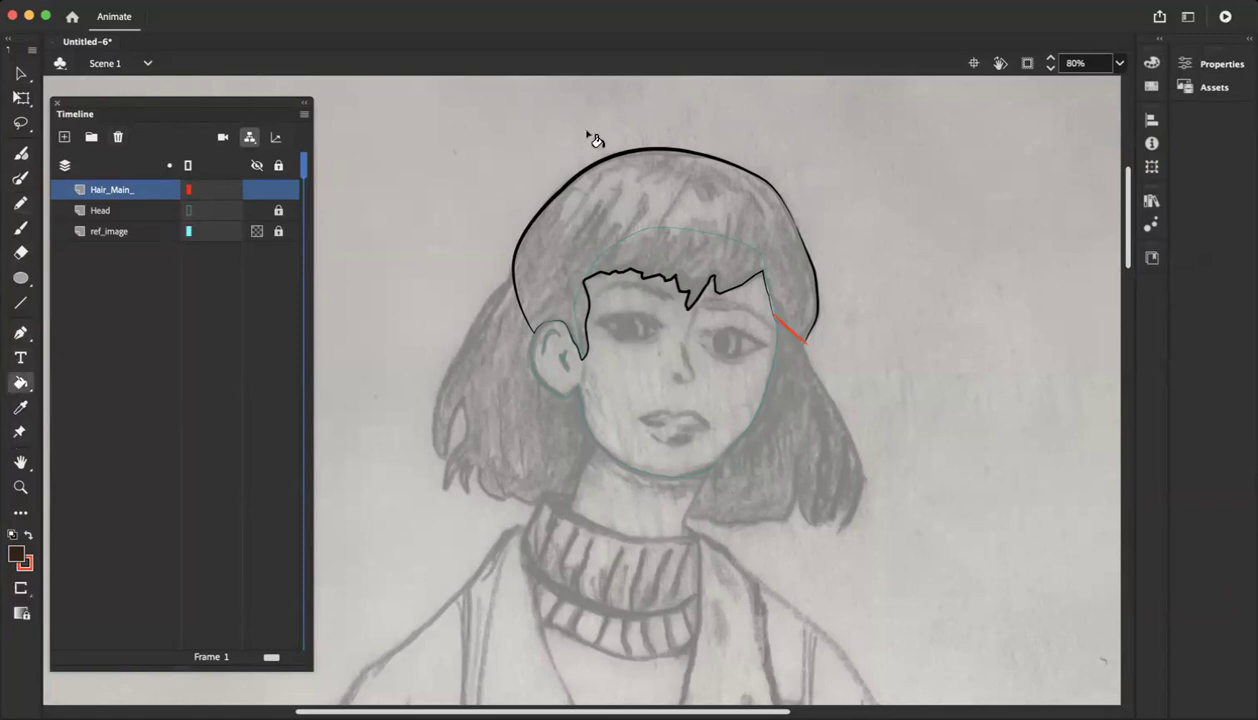
left_click(620, 213)
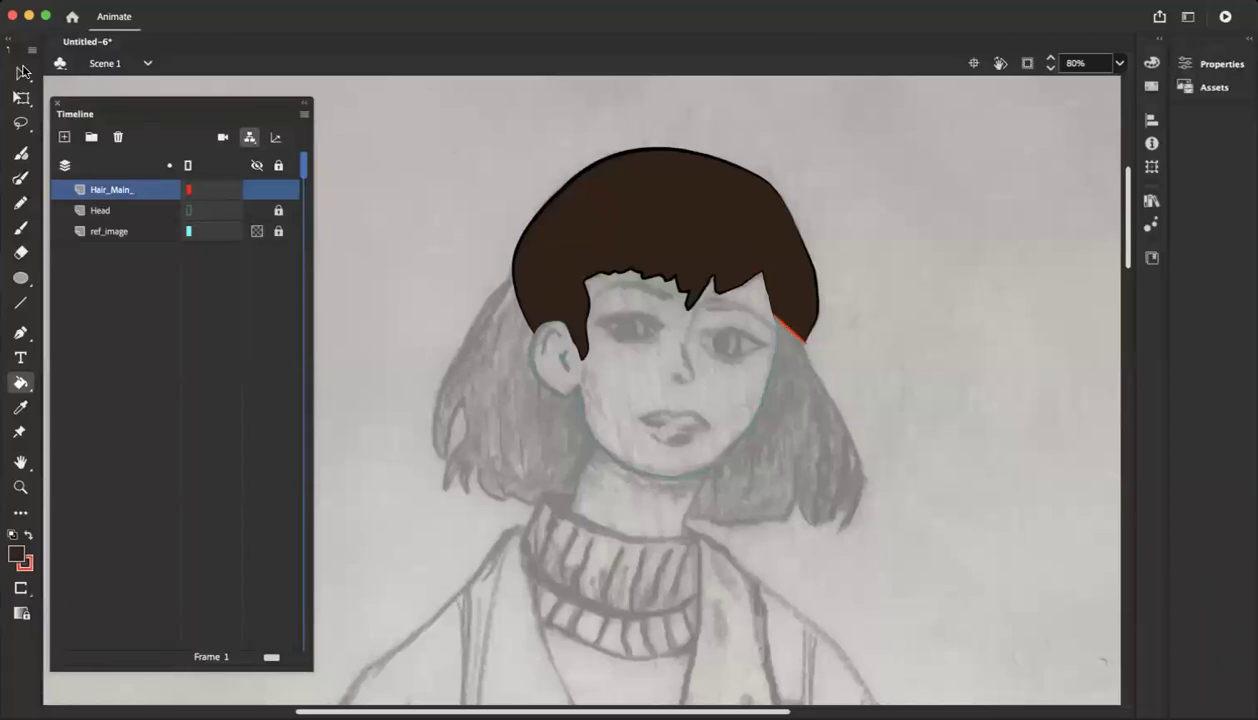
Delete the orange-red closing line along the hair's lower edge beside the far temple
key("v")
left_click(795, 335)
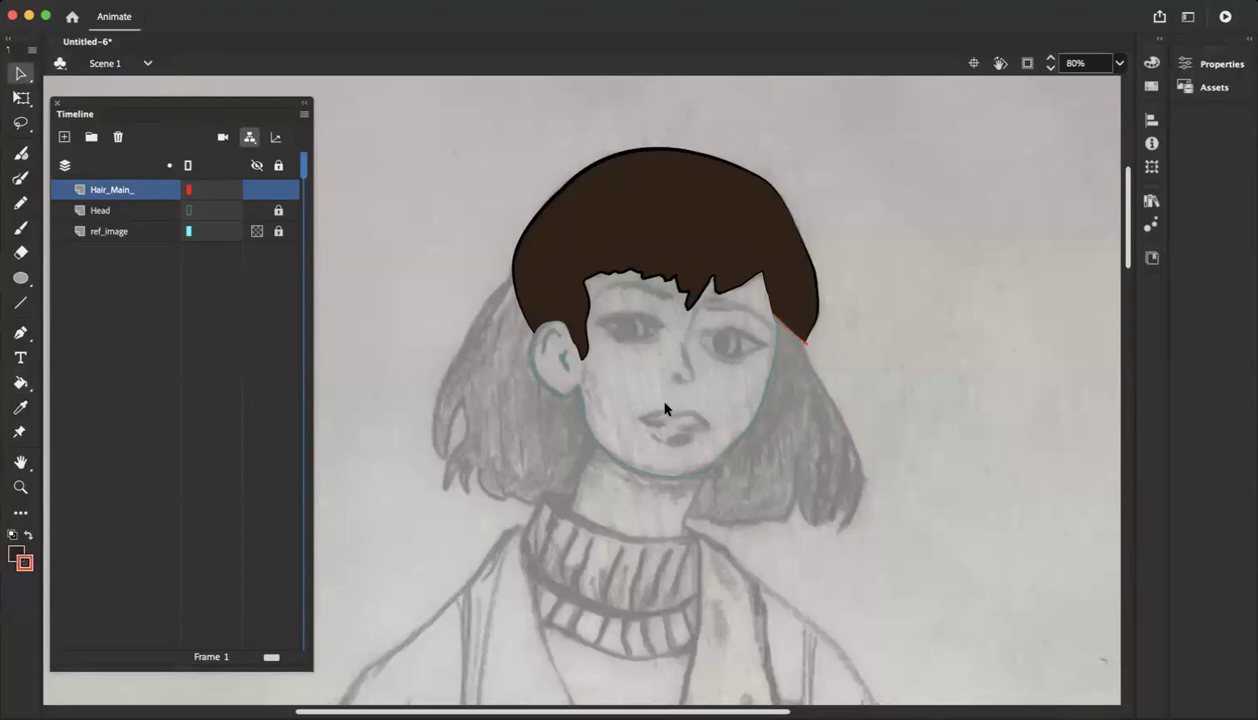
left_click(777, 323)
key("Delete")
Examine the filled hair's fringe and far-side edge up close and within the whole figure
scroll(772, 334, "down", 2)
scroll(700, 360, "up", 5)
scroll(636, 380, "left", 5)
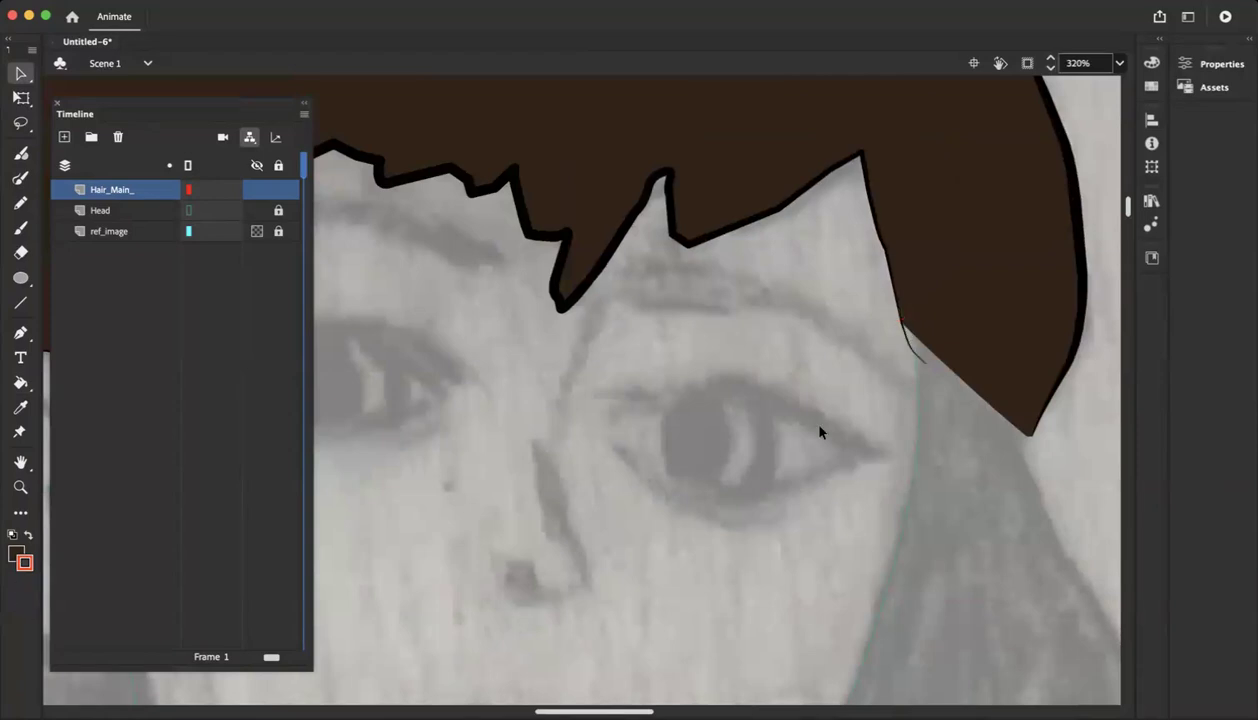
key("super+b")
key("super+minus")
left_click(631, 357)
scroll(650, 391, "left", 10)
scroll(650, 392, "right", 7)
key("super+minus")
key("super+minus")
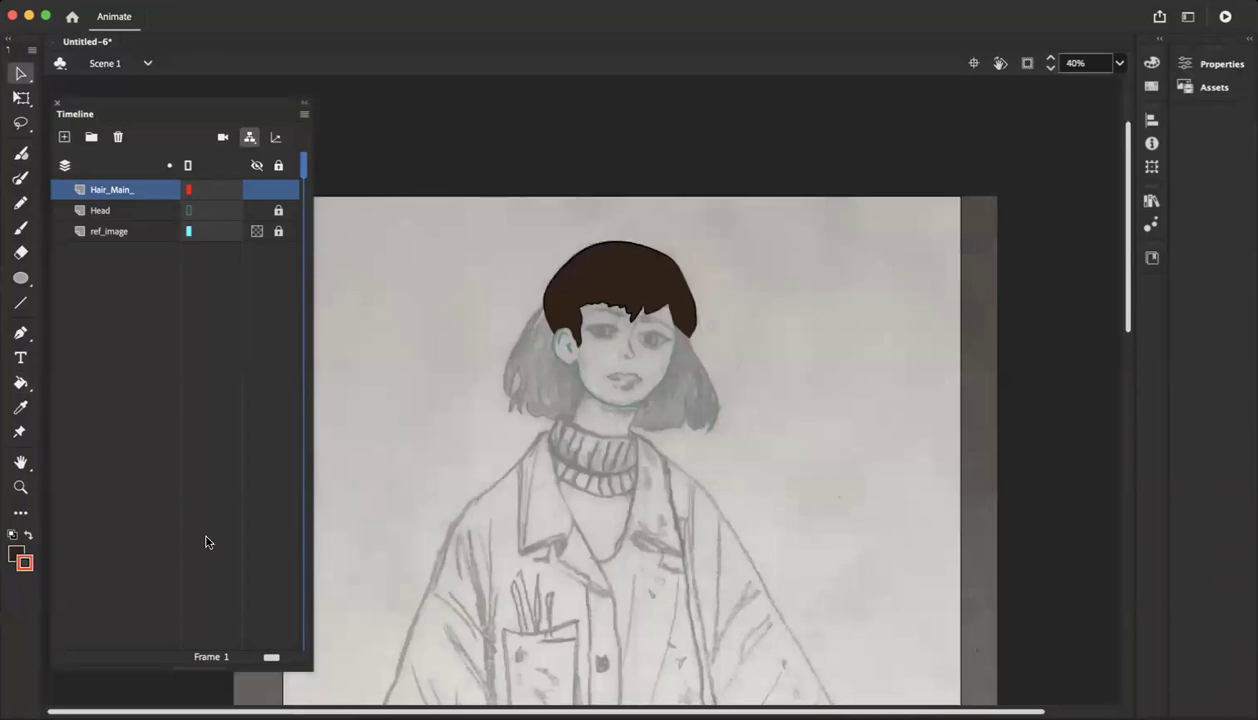
Turn off outline display for the Head layer and choose a pink fill colour
left_click(188, 210)
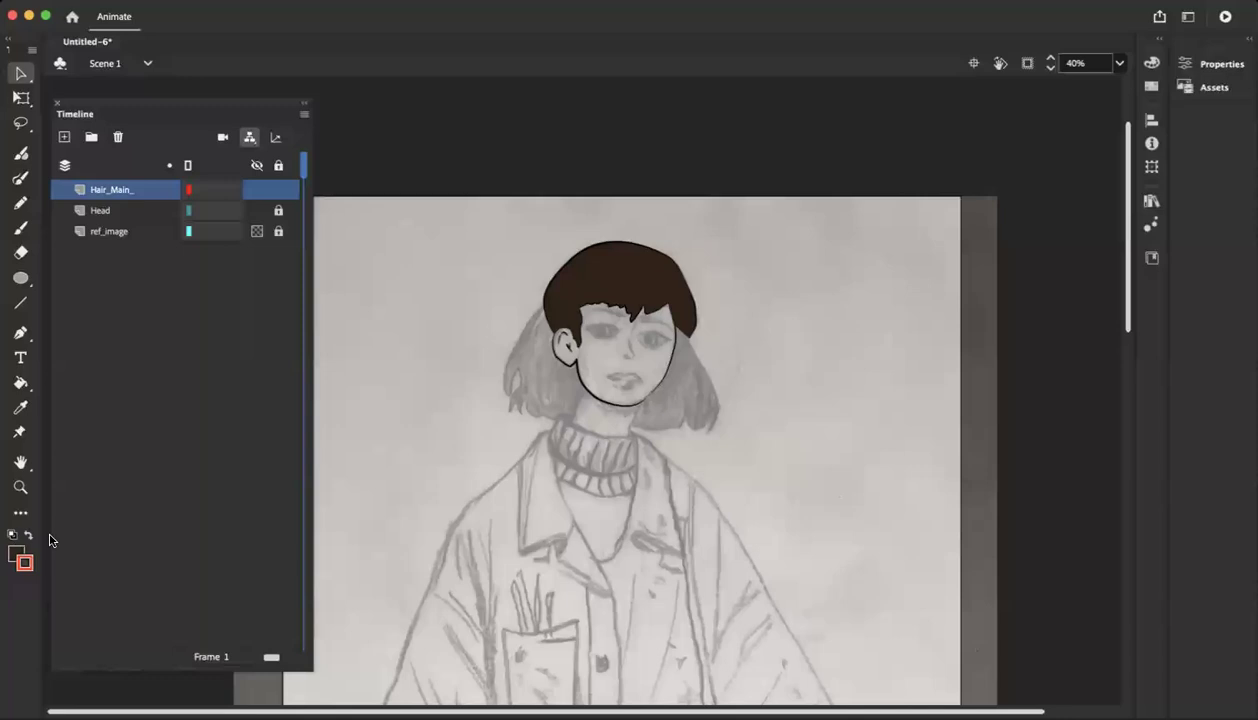
left_click(10, 556)
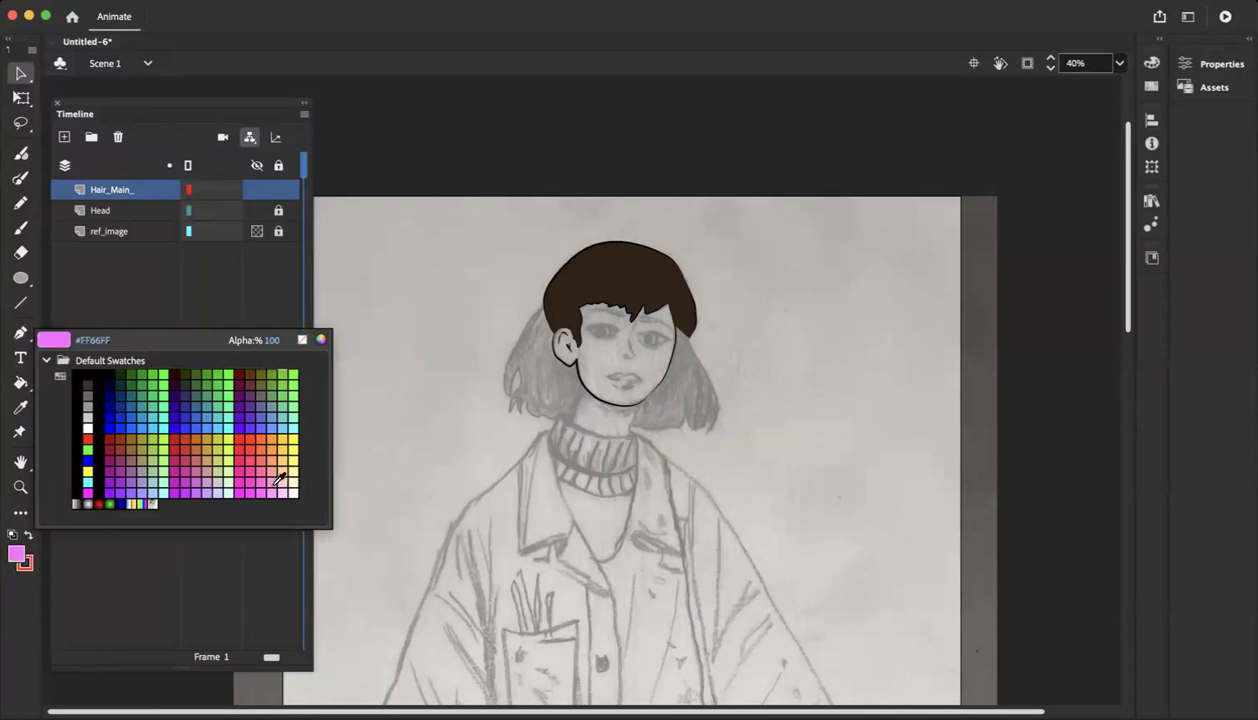
left_click(304, 341)
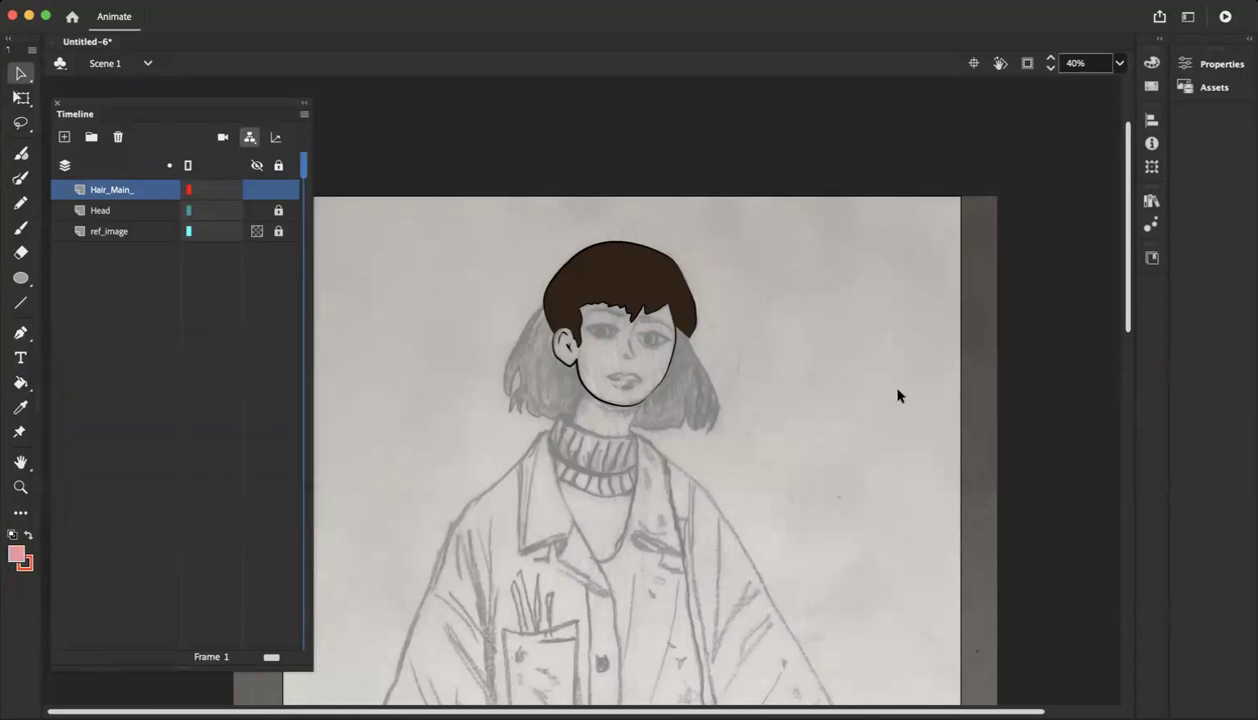
Mix a light peach skin tone, FCA175, as the fill colour
left_click(1151, 63)
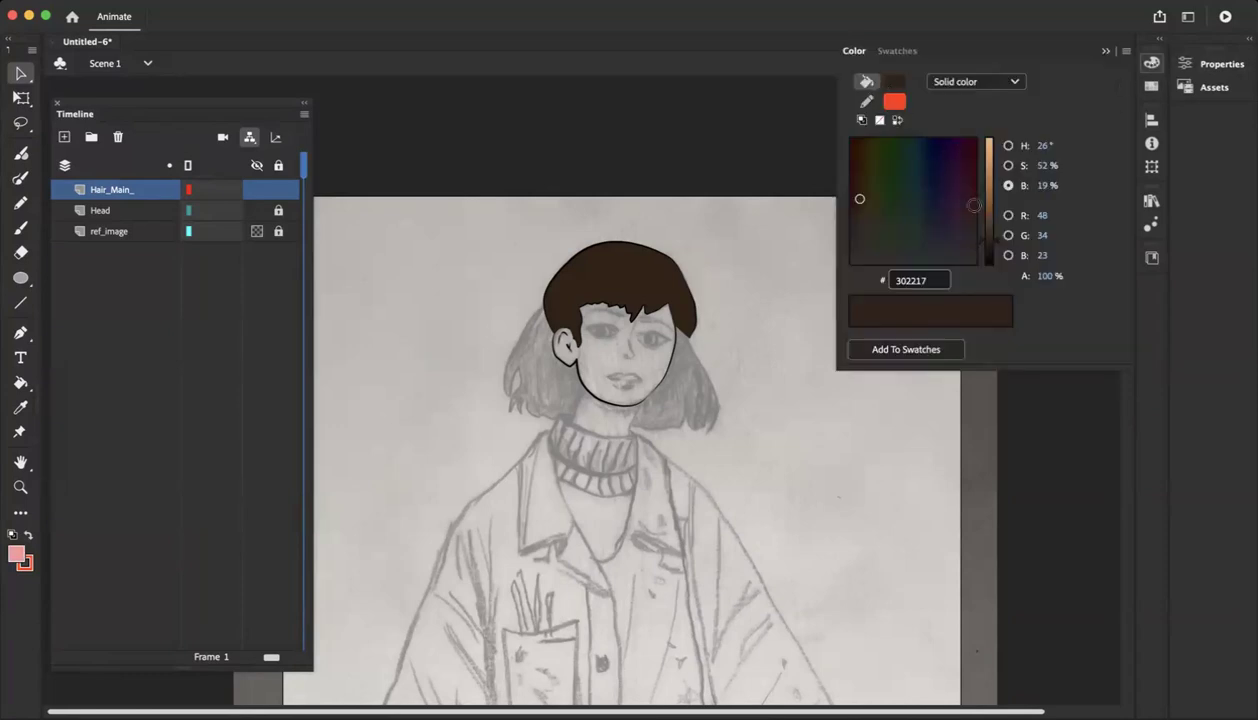
left_click_drag(980, 232, 984, 147)
left_click(867, 197)
left_click_drag(867, 197, 857, 195)
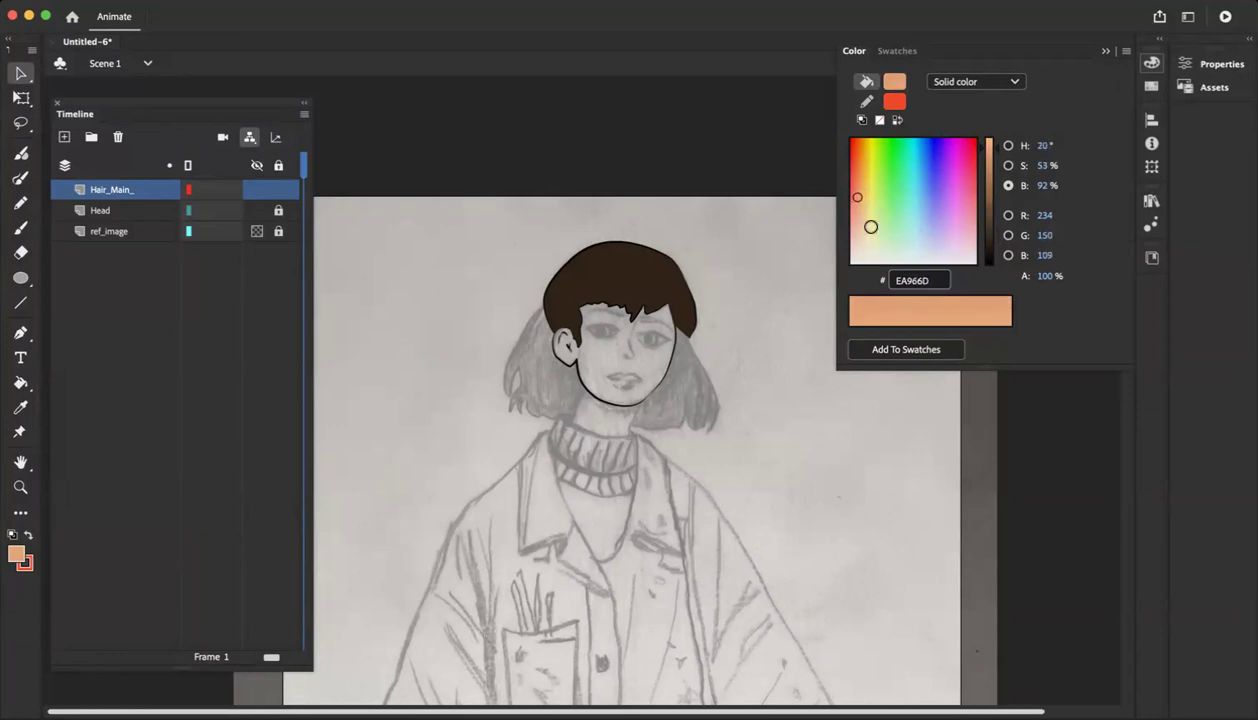
left_click_drag(982, 146, 986, 139)
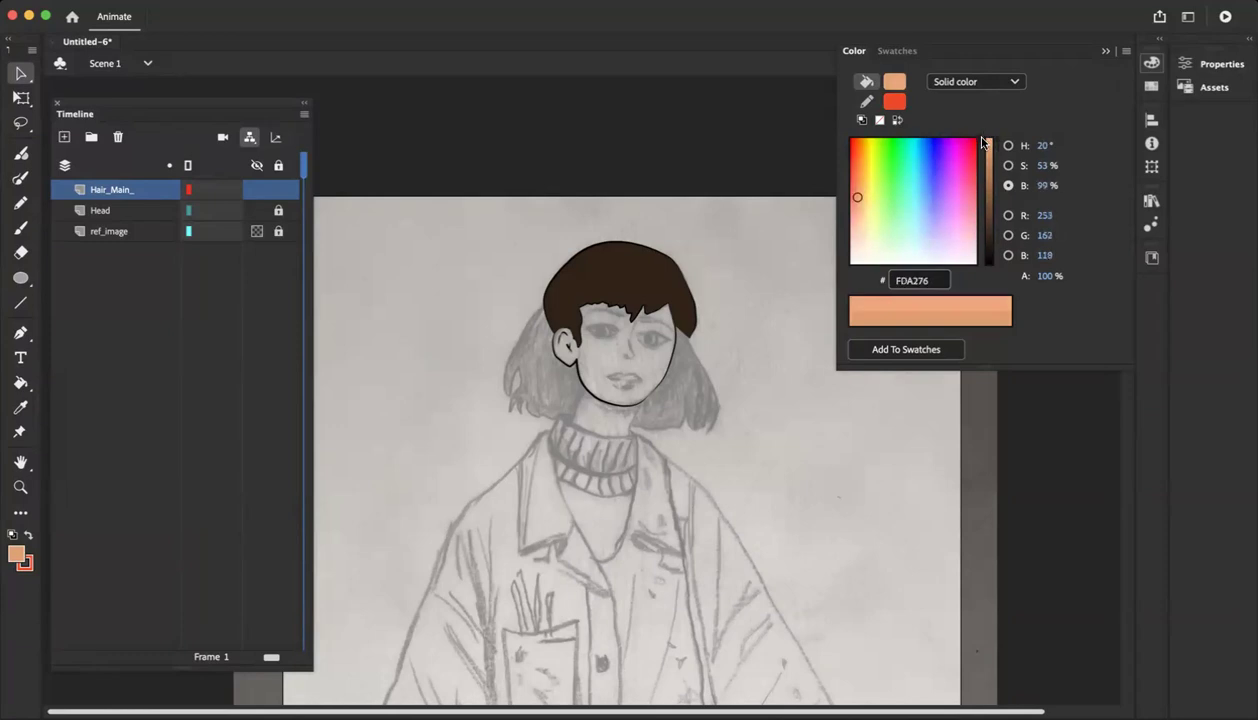
Make the Head layer active, unlock it and fill the face with the peach skin tone FCA175
left_click(21, 383)
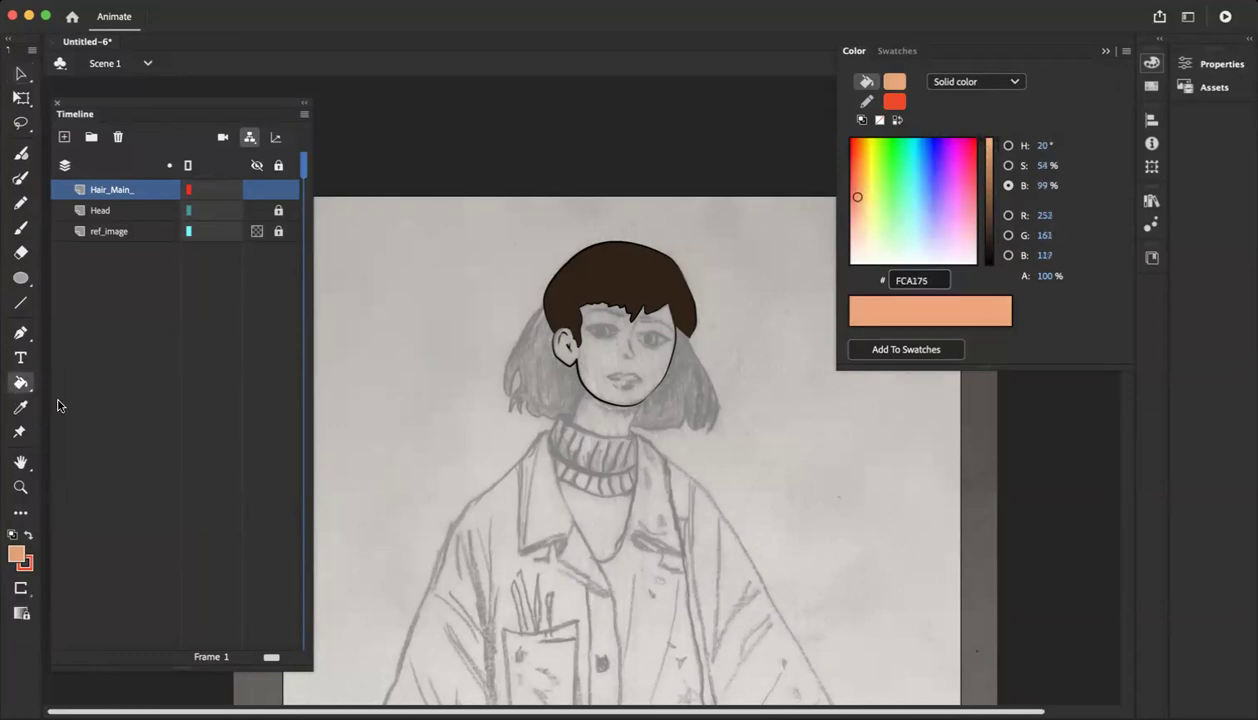
left_click(620, 375)
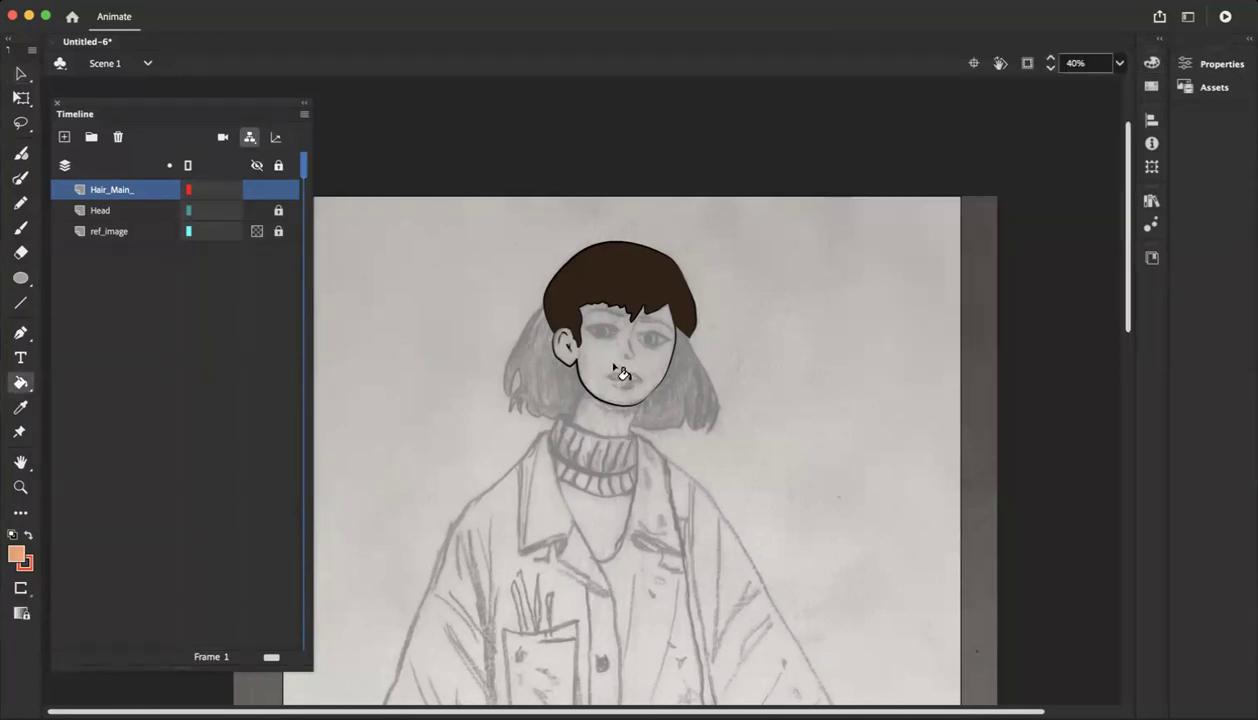
left_click(115, 211)
left_click(649, 364)
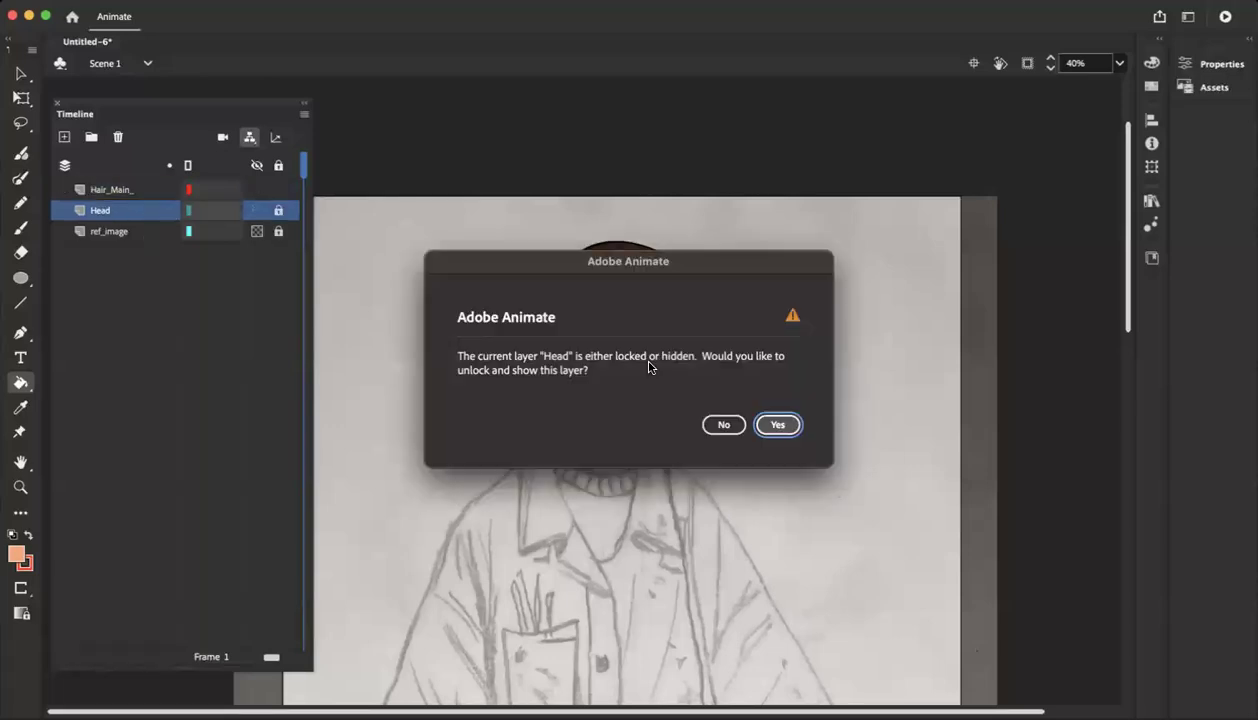
left_click(730, 424)
left_click(279, 211)
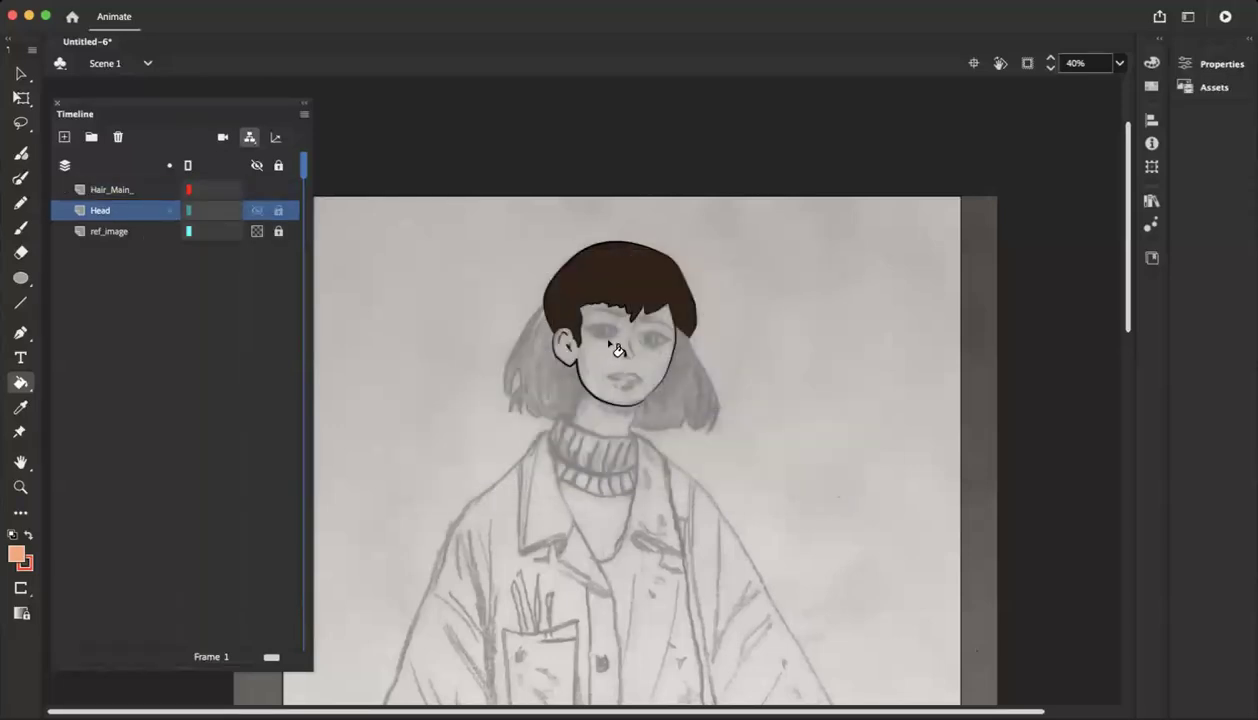
left_click(606, 342)
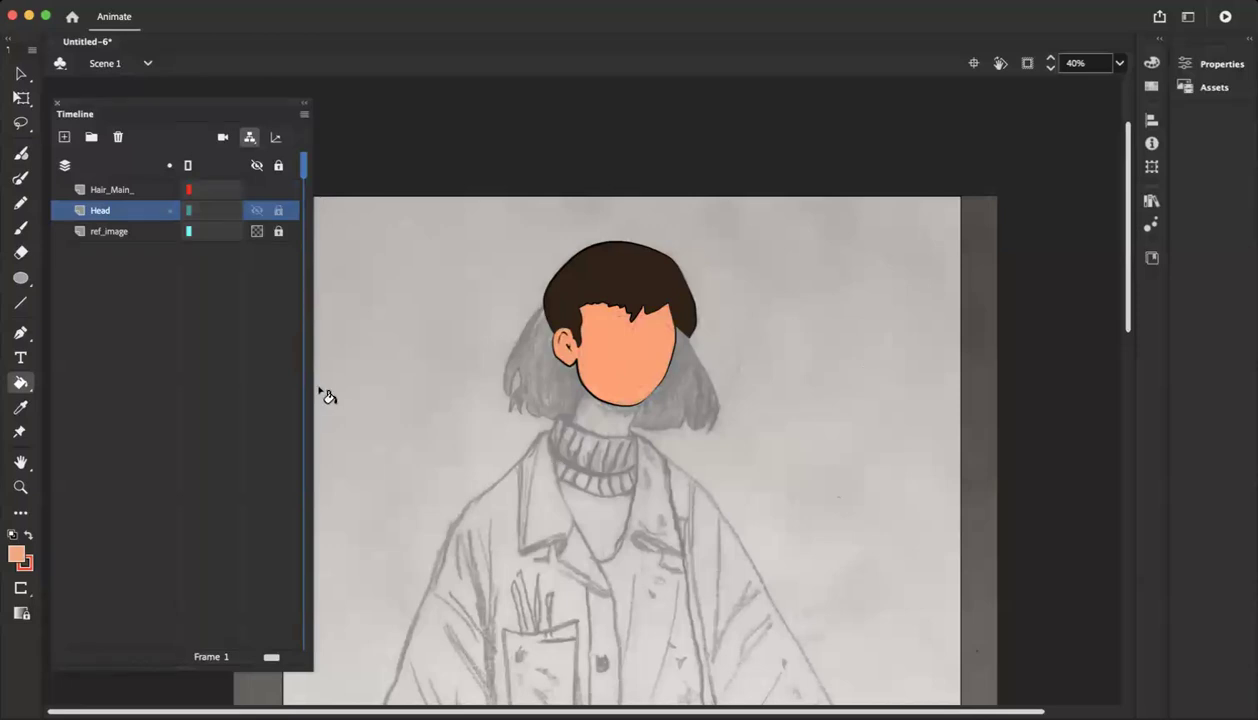
Mix a pinker skin tone, FCAD96, try it as the face fill and undo that fill
left_click(1151, 62)
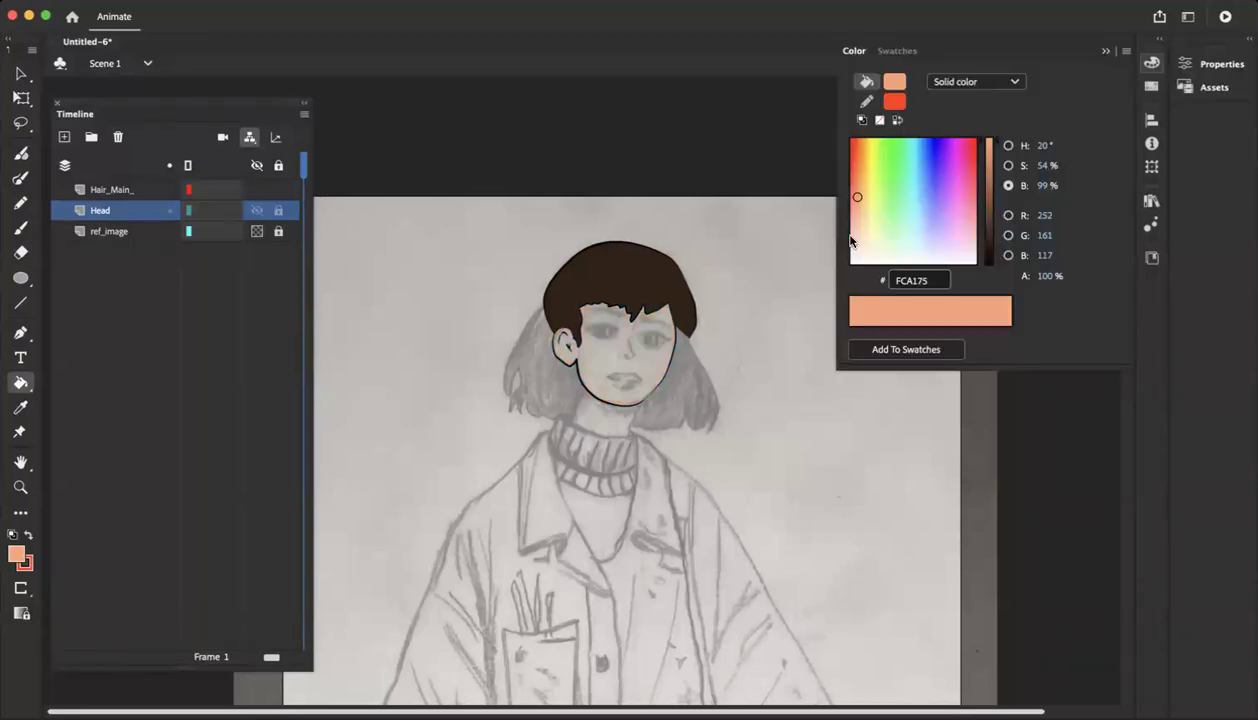
left_click(861, 204)
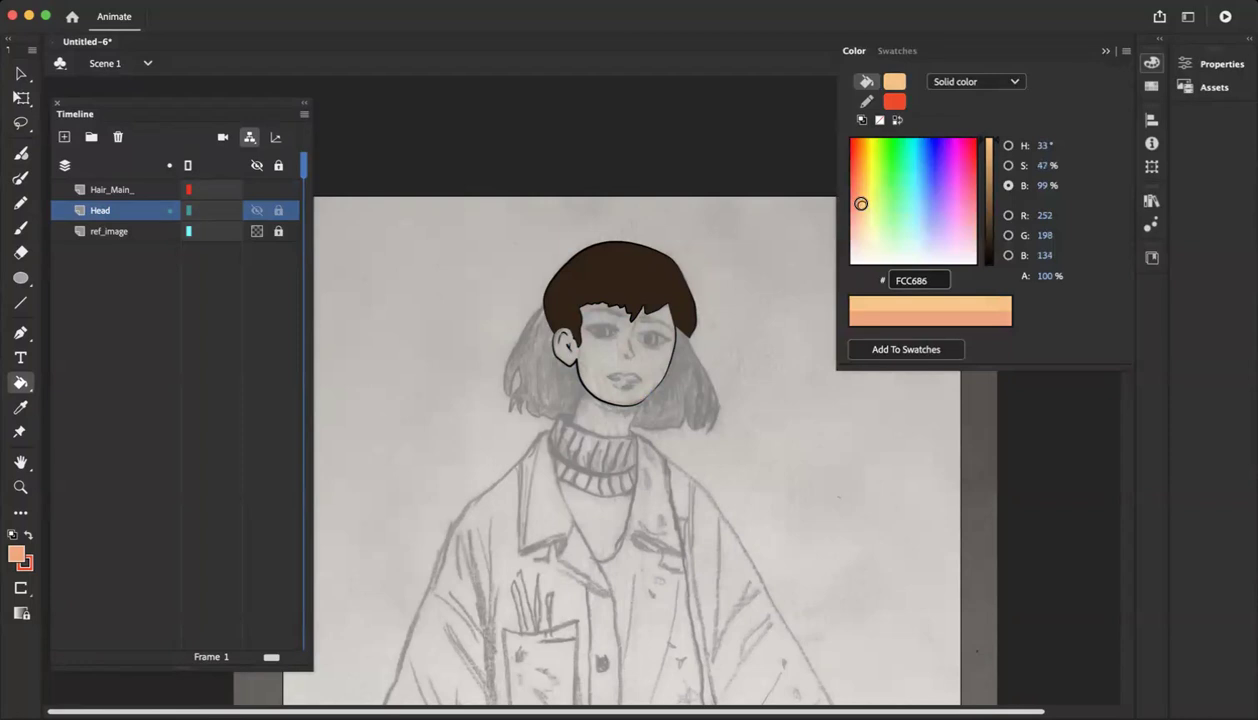
left_click_drag(861, 204, 862, 205)
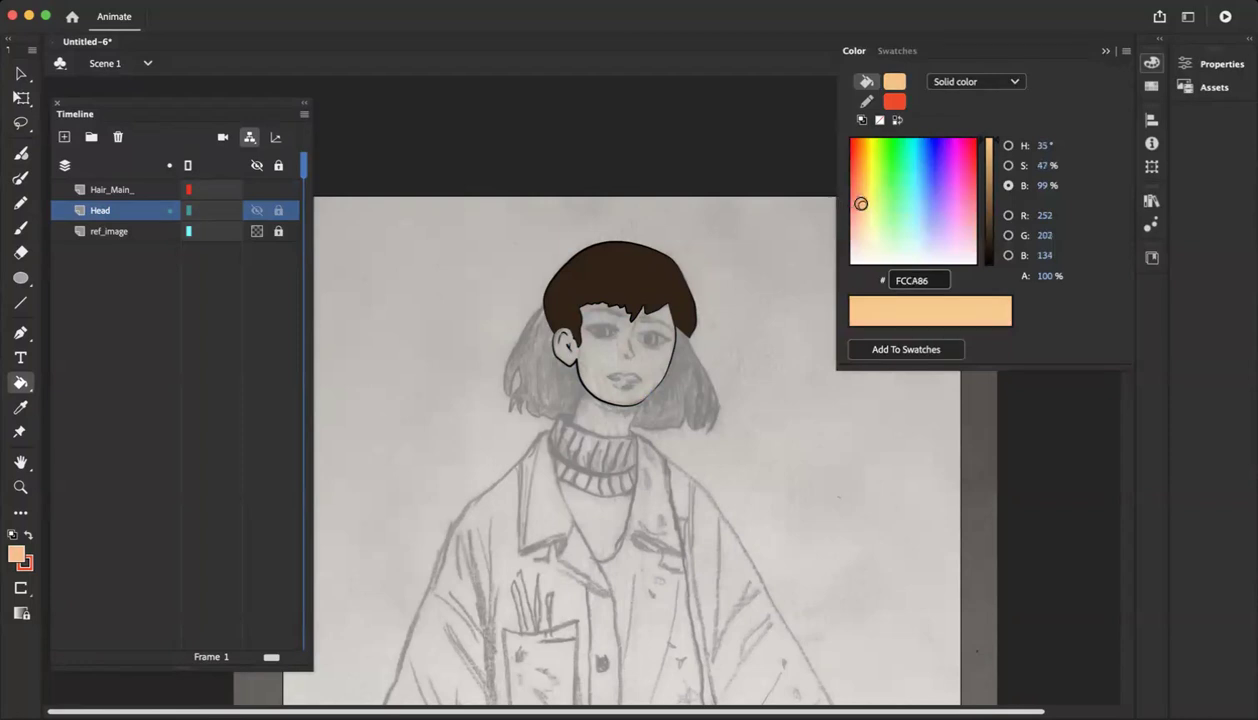
mouse_move(939, 190)
left_mouse_down()
mouse_move(963, 188)
mouse_move(855, 190)
mouse_move(856, 177)
mouse_move(855, 213)
left_mouse_up()
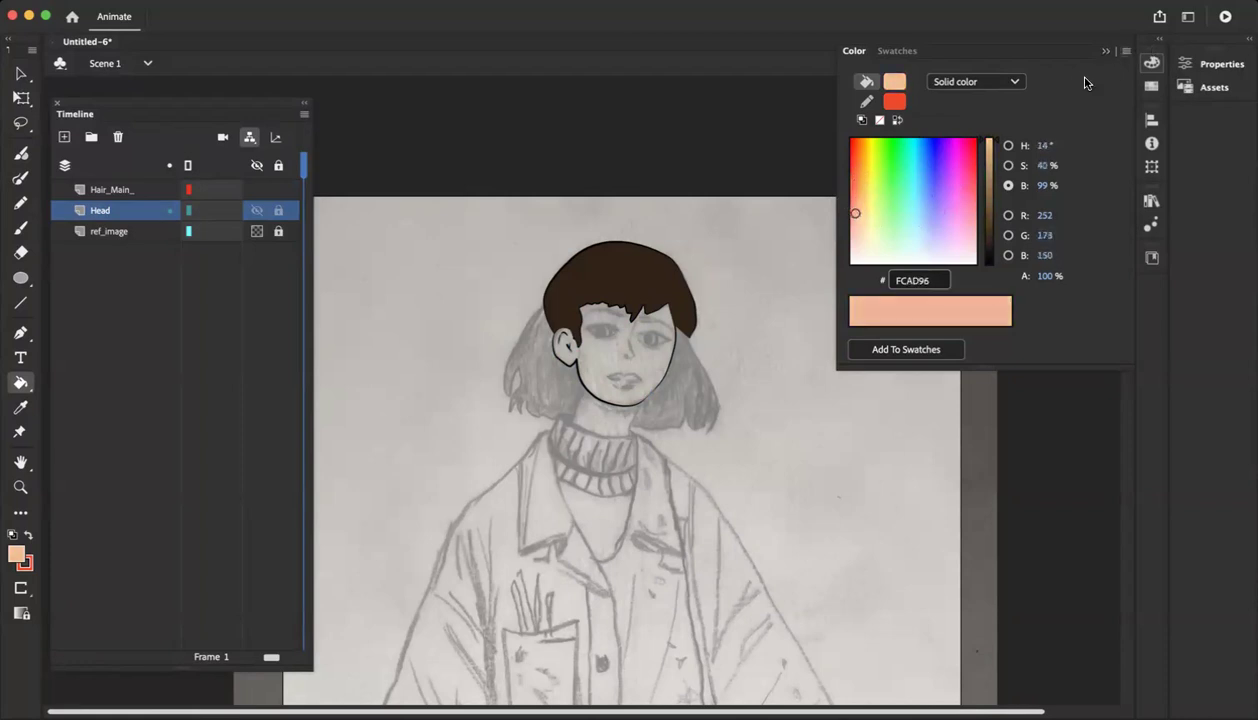
left_click(590, 383)
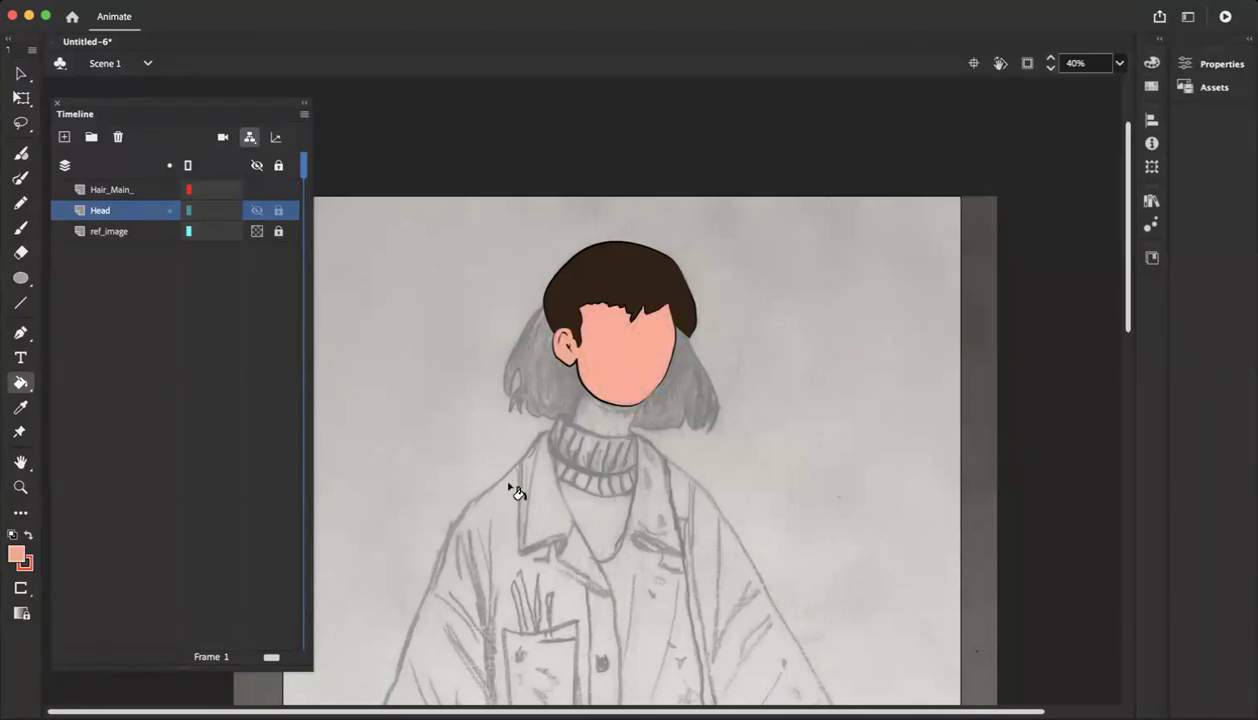
key("super+z")
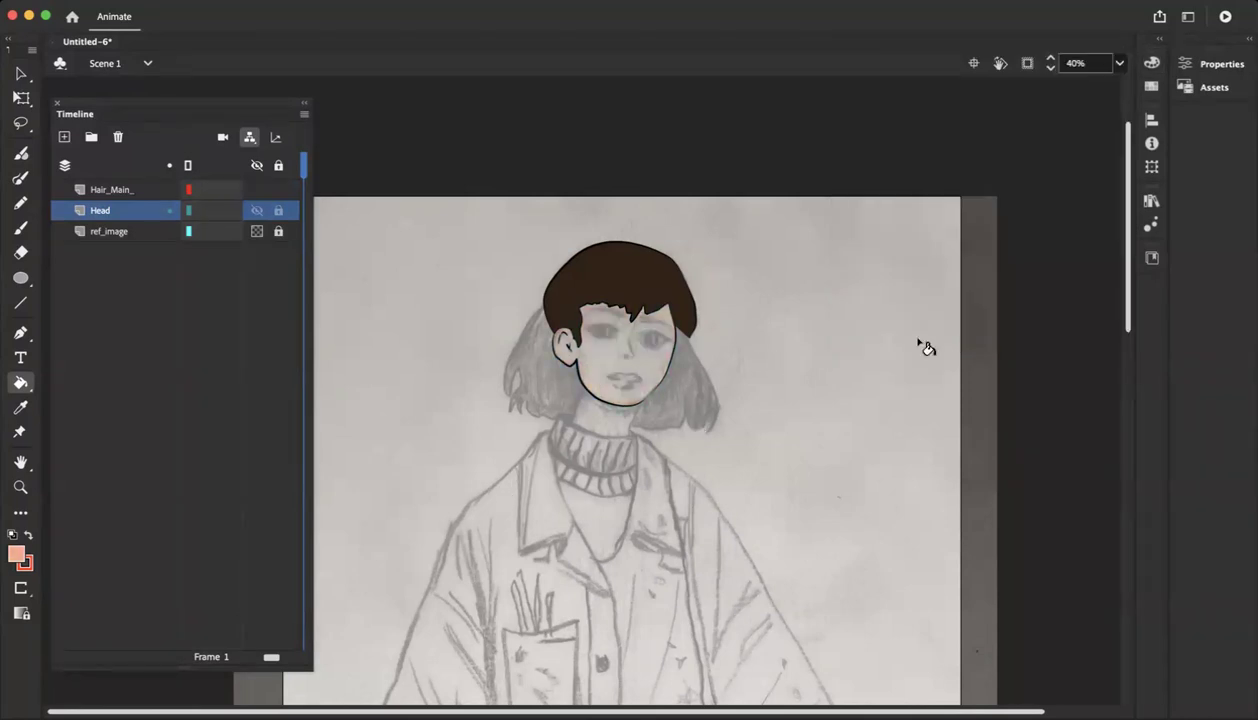
Lower the skin tone's saturation to about 26% and fill the face with the paler pink
left_click(1151, 62)
left_click(1008, 166)
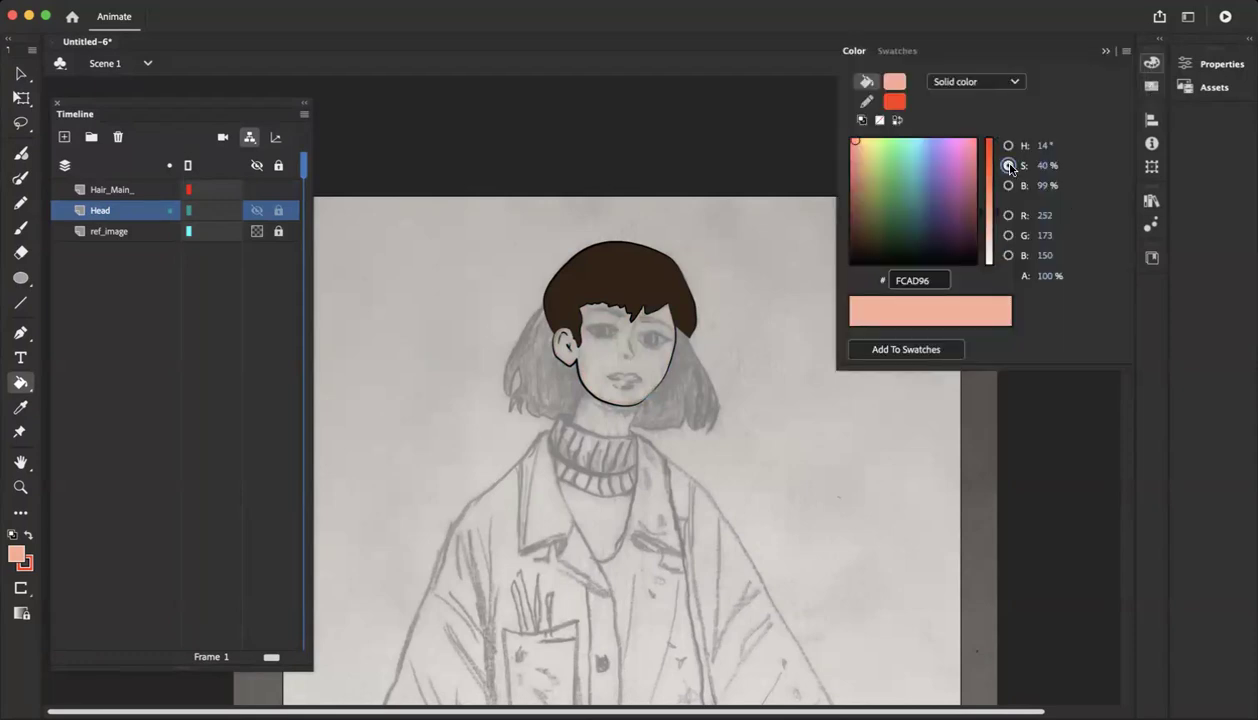
left_click_drag(982, 216, 982, 233)
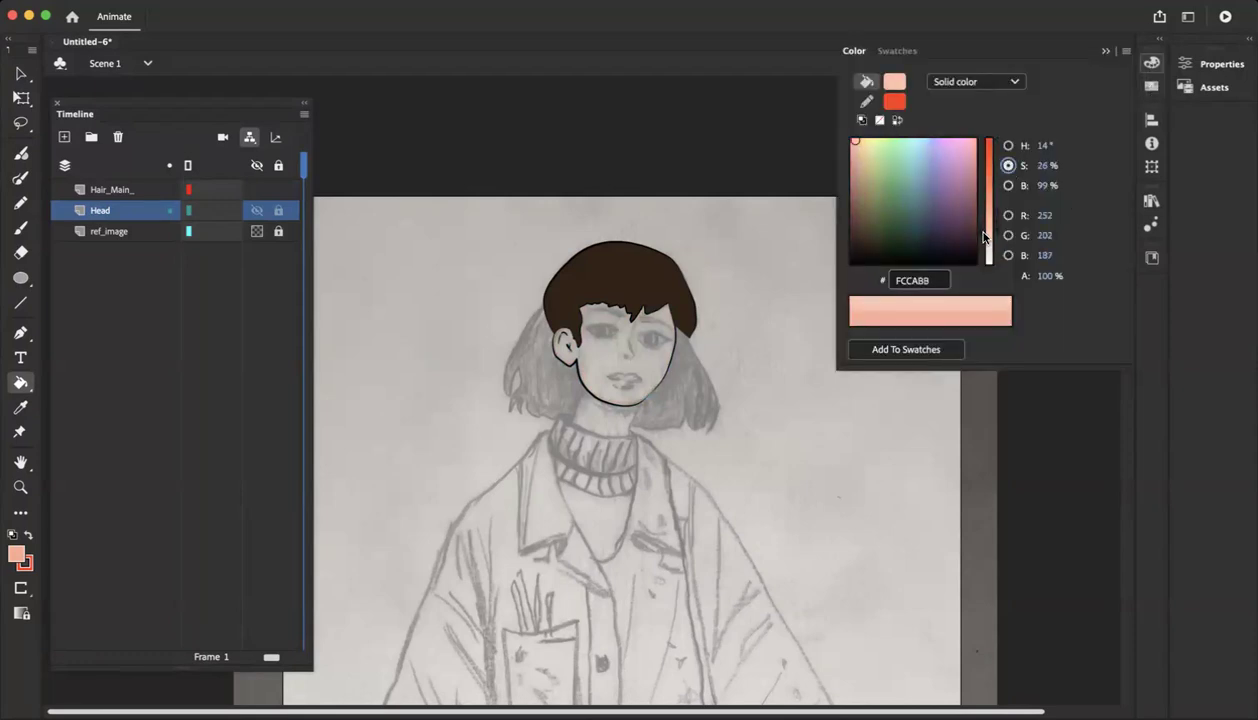
left_click(1105, 50)
left_click(603, 362)
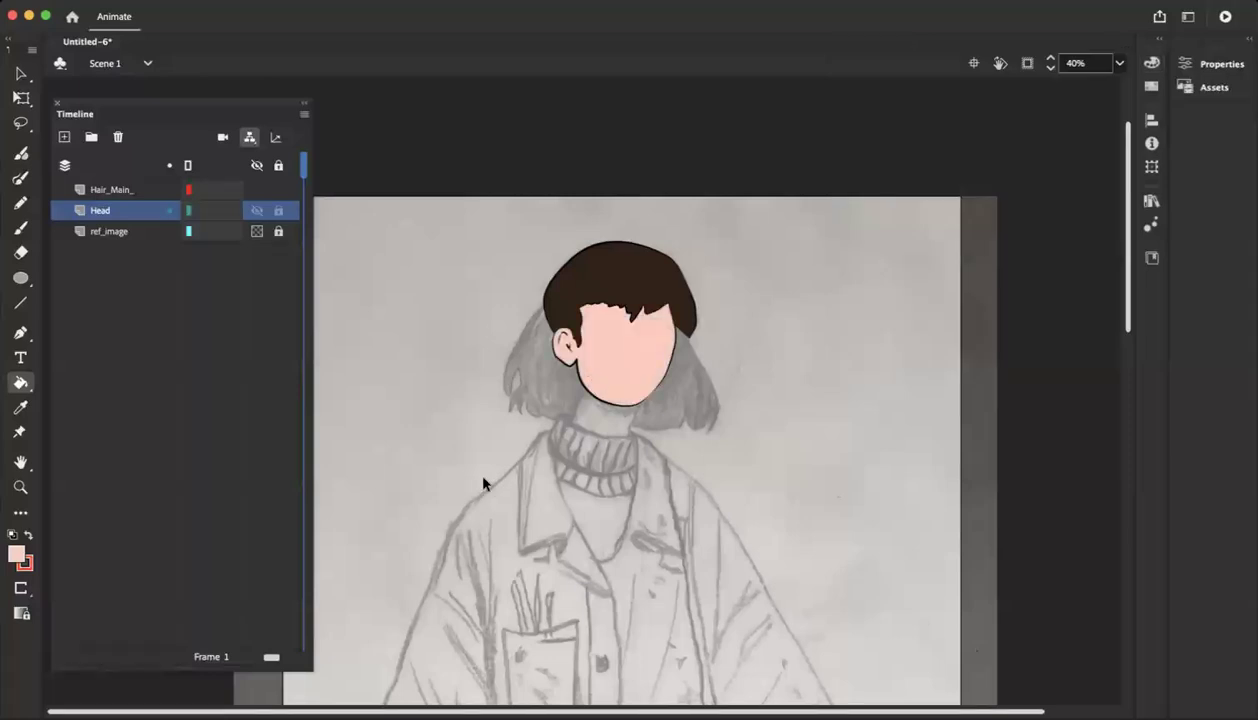
Display the Head and Hair_Main_ layers as outlines so the reference sketch shows through
key("super+equal")
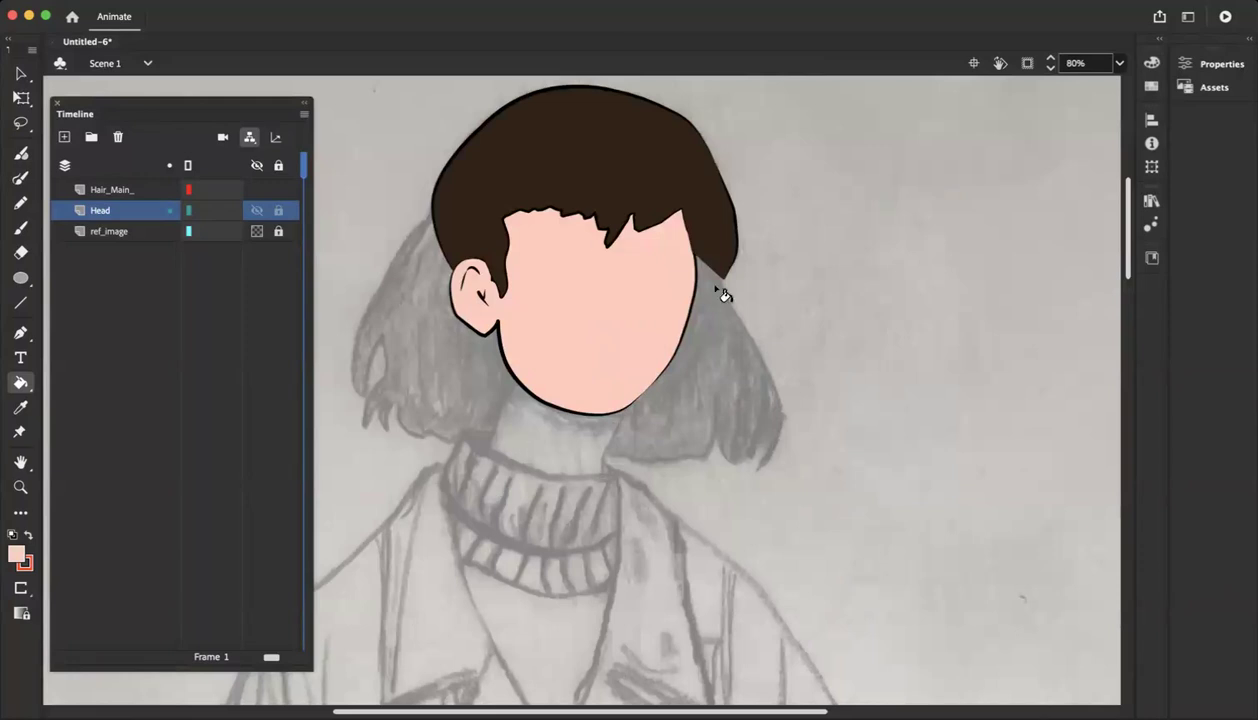
key("super+z")
left_click(556, 311)
left_click(188, 210)
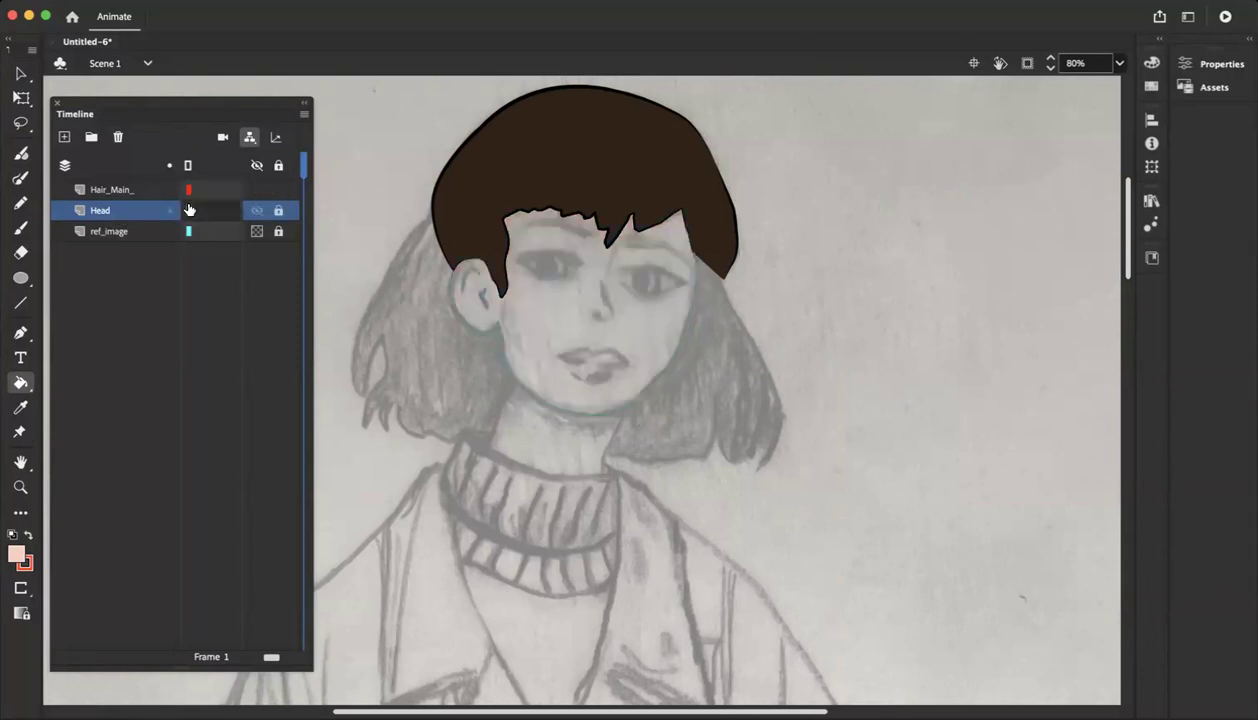
left_click(187, 190)
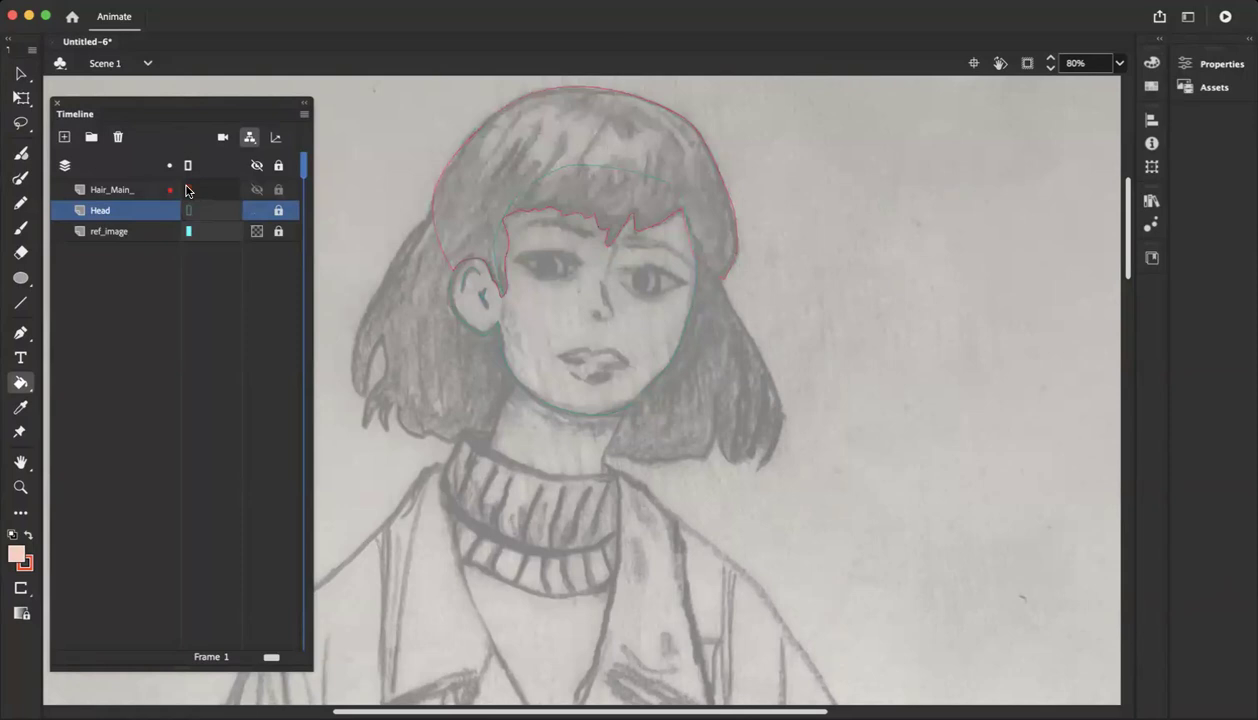
Add a new layer named Back_Hair_ and place it beneath the Head layer
scroll(443, 288, "left", 5)
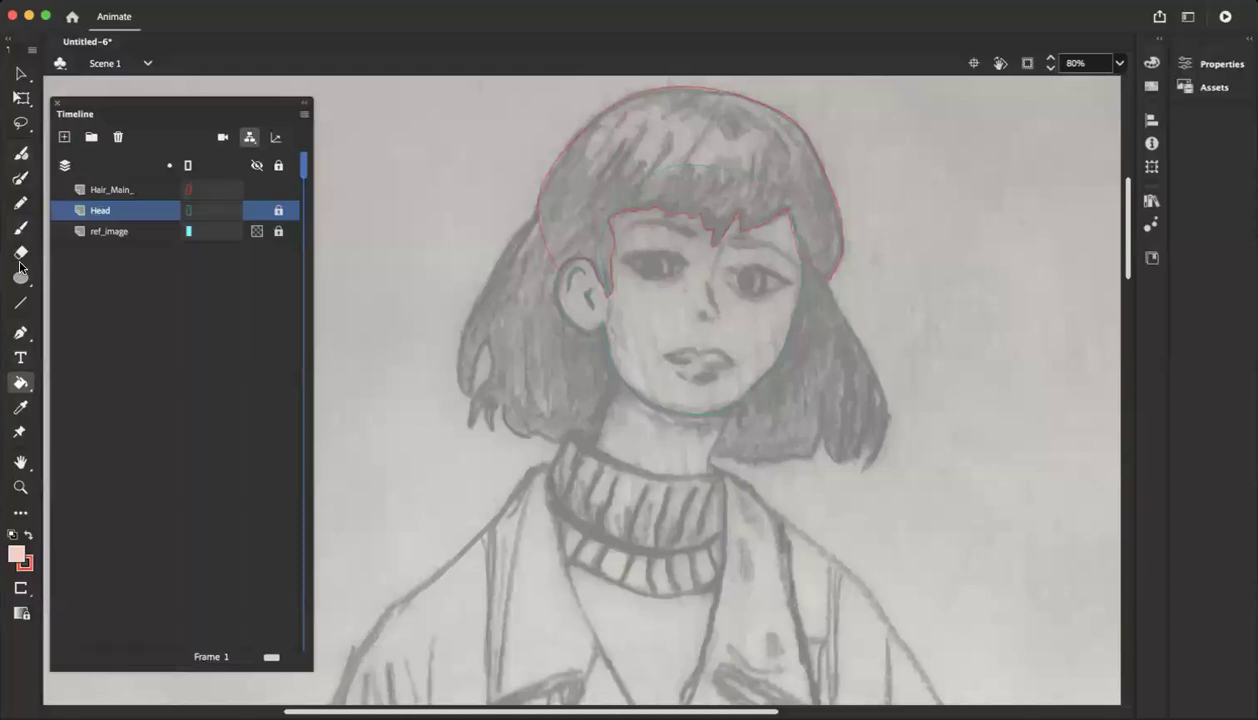
left_click(20, 333)
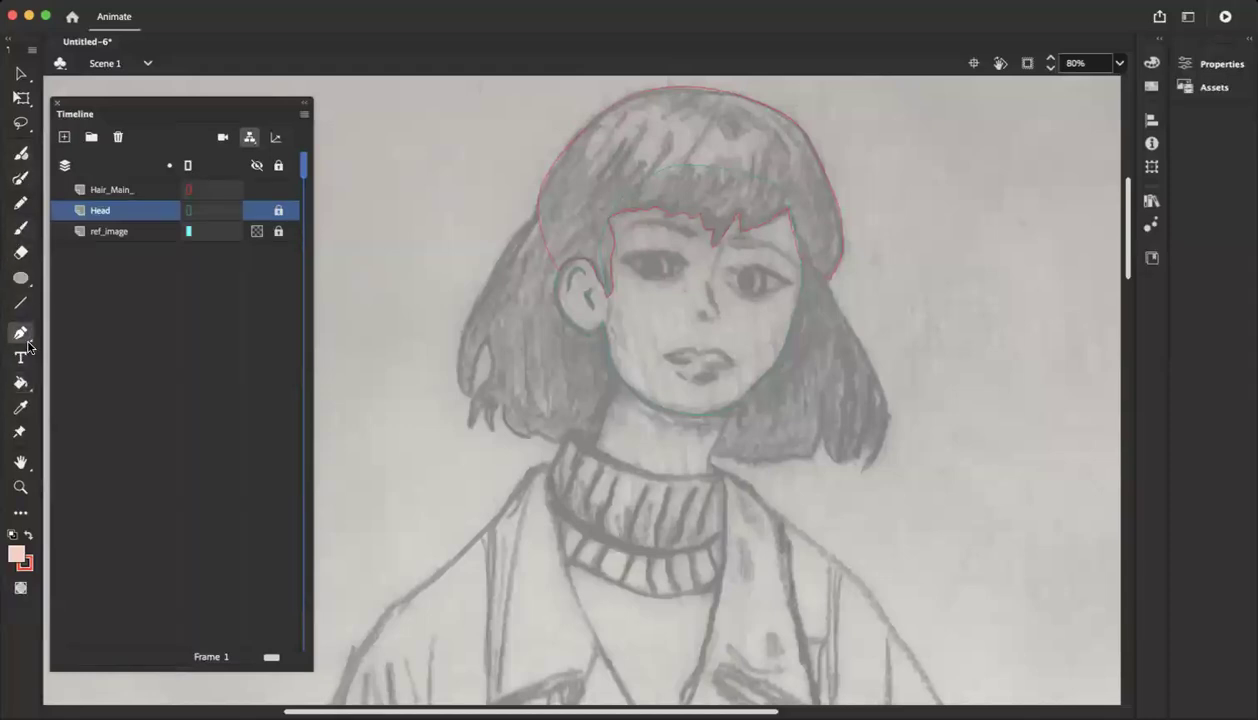
left_click(522, 233)
left_click(722, 425)
left_click(64, 137)
double_click(93, 213)
type("Bac")
type("k_Ha")
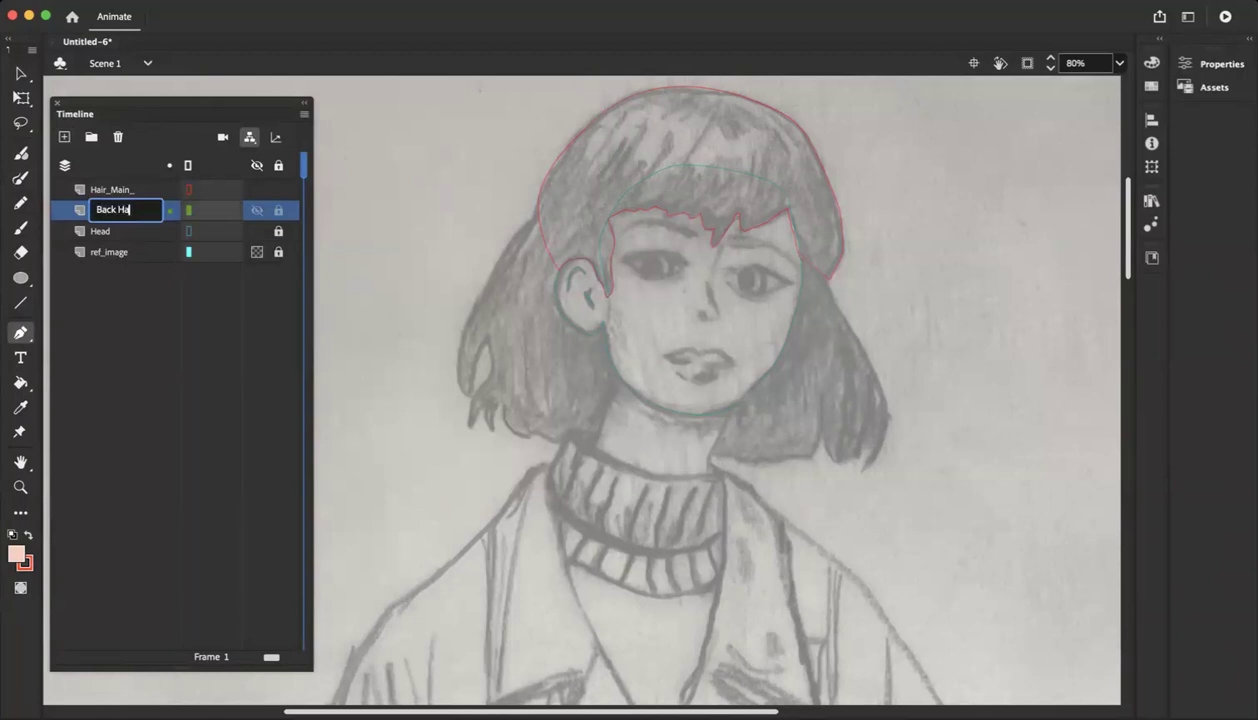
type("ir_")
key("Return")
left_click_drag(75, 217, 72, 238)
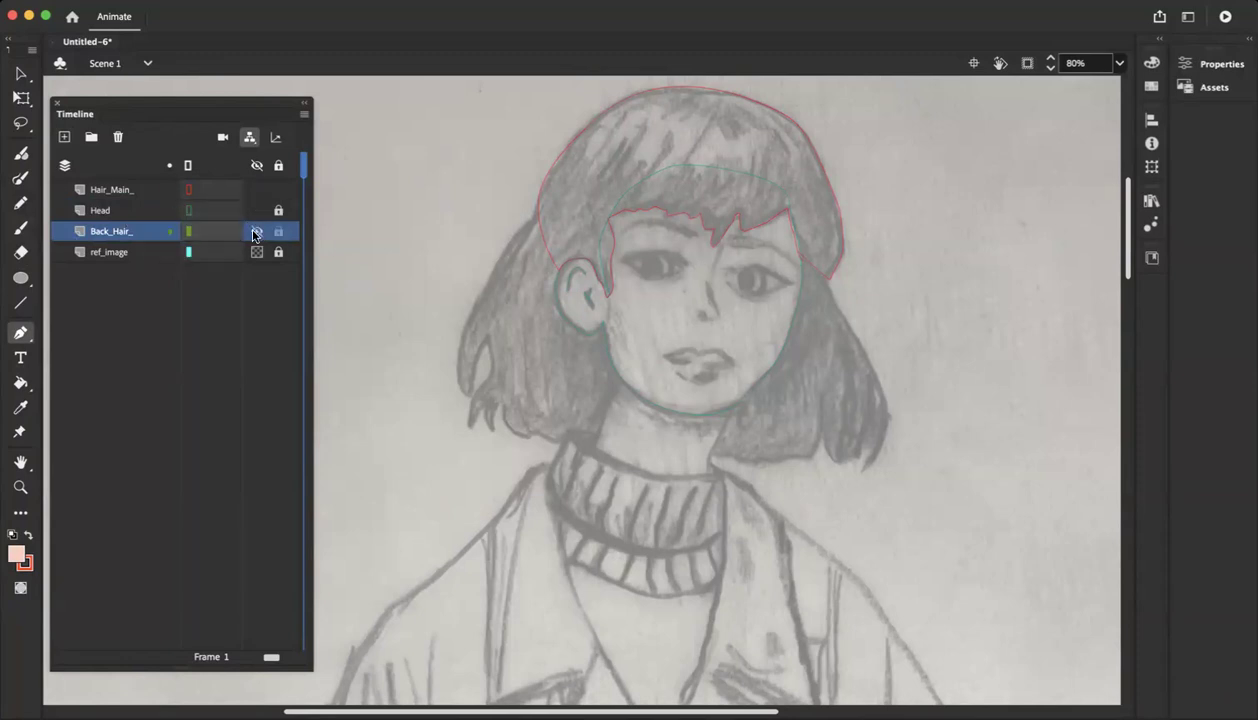
Lock the Hair_Main_ layer and turn off outline display for the Head and Hair_Main_ layers
left_click(278, 189)
left_click(188, 210)
left_click(188, 189)
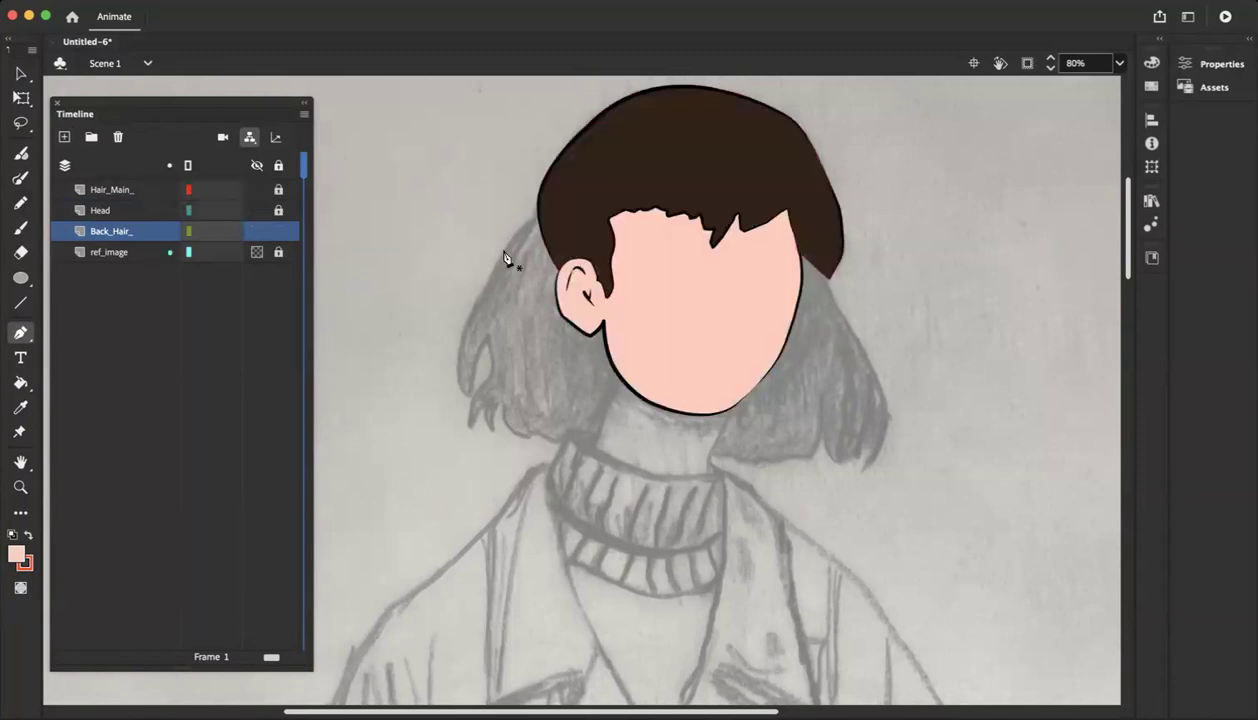
left_click(547, 196)
left_click_drag(460, 328, 464, 400)
key("super+z")
key("super+z")
key("super+z")
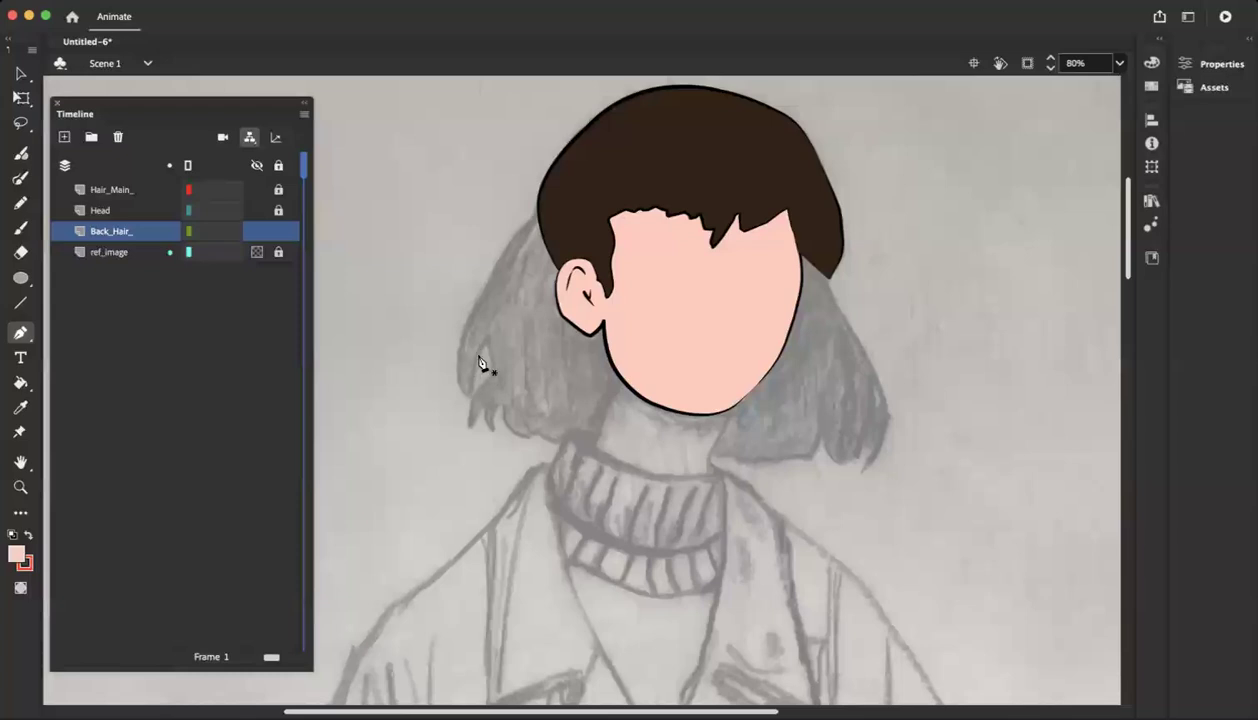
Trace the ear-side back hair with the Pen tool, from behind the main hair down around its first pointed tip
left_click(548, 210)
left_click_drag(488, 352, 488, 350)
left_click(491, 378)
left_click(471, 423)
left_click(490, 405)
Continue the Pen path around the remaining hair tips and along the wavy lower edge towards the neck
key("super+equal")
key("super+equal")
scroll(499, 436, "down", 5)
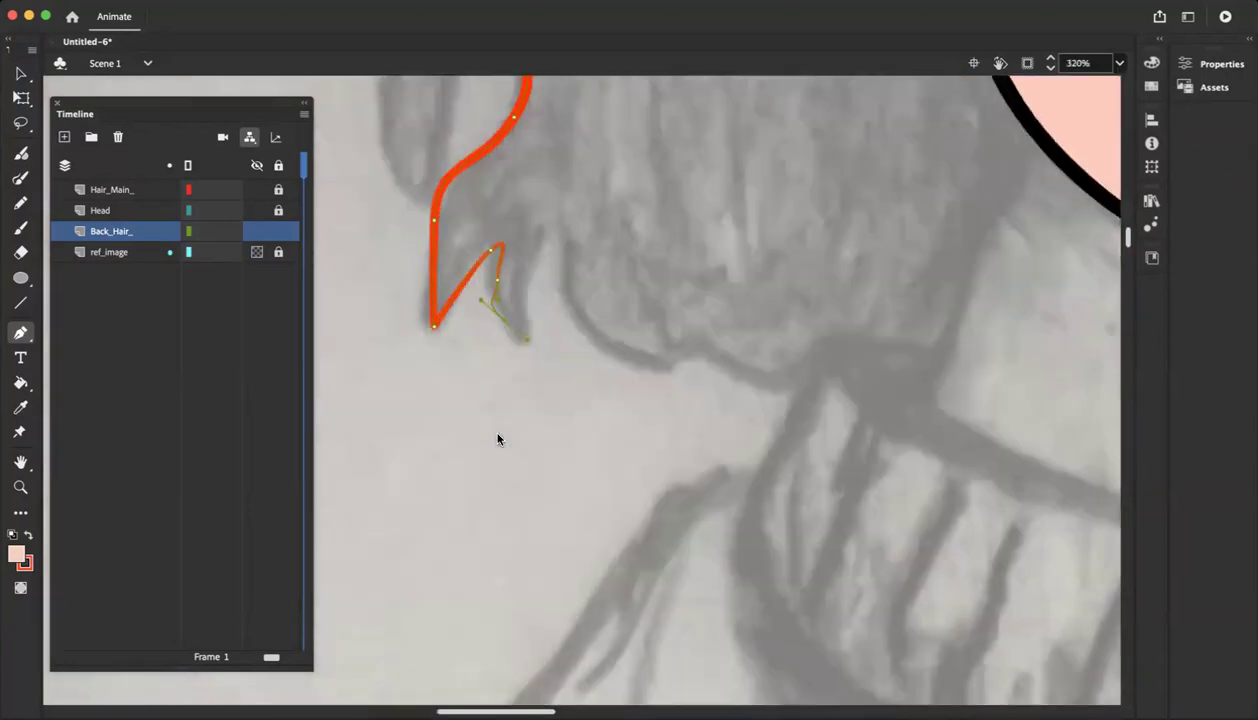
left_click(517, 345)
left_click_drag(520, 347, 536, 348)
left_click(553, 229)
left_click_drag(570, 253, 571, 257)
left_click_drag(594, 327, 948, 383)
Close the back-hair path by running it behind the face and back up to its starting point
scroll(985, 323, "right", 5)
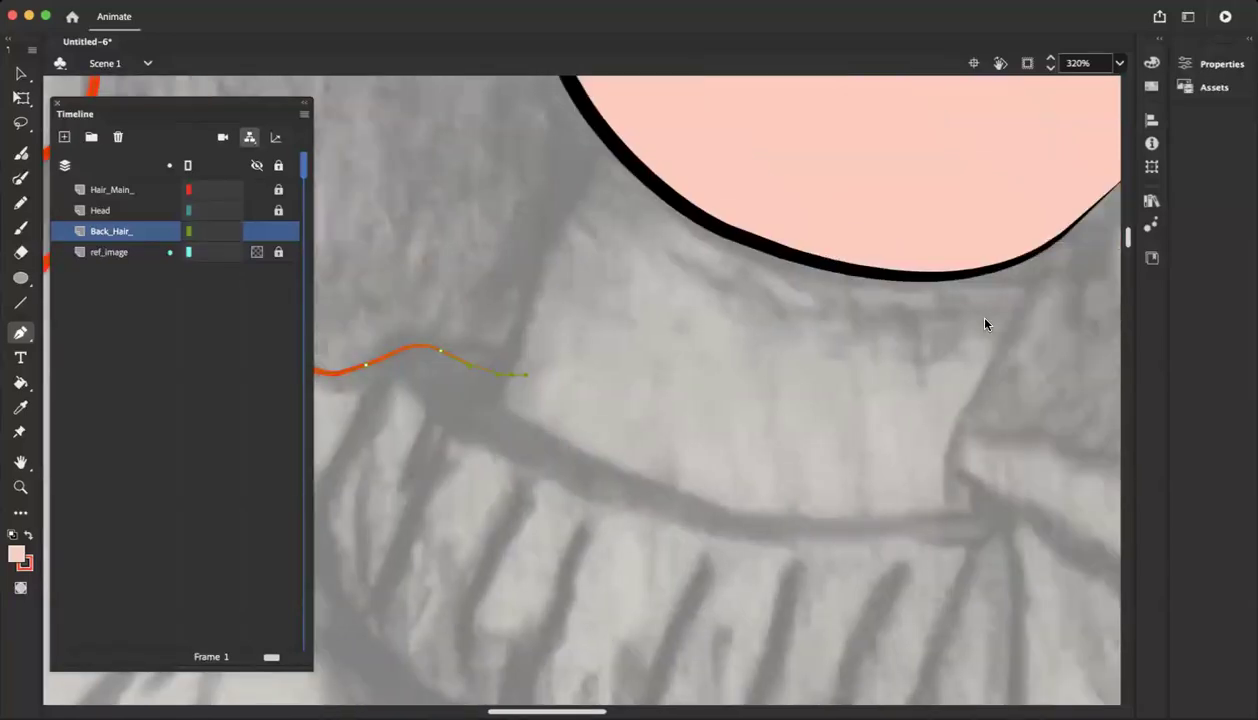
left_click(813, 101)
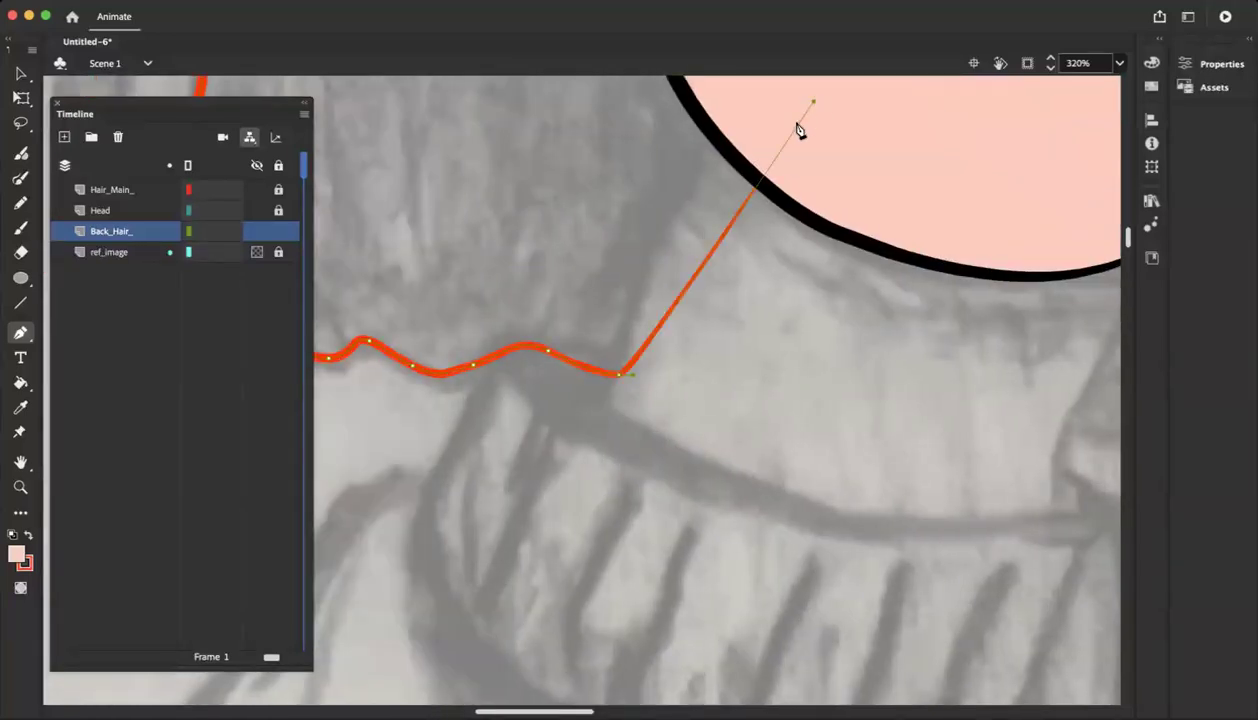
scroll(762, 115, "up", 8)
scroll(762, 115, "left", 6)
scroll(762, 118, "right", 8)
scroll(762, 118, "down", 3)
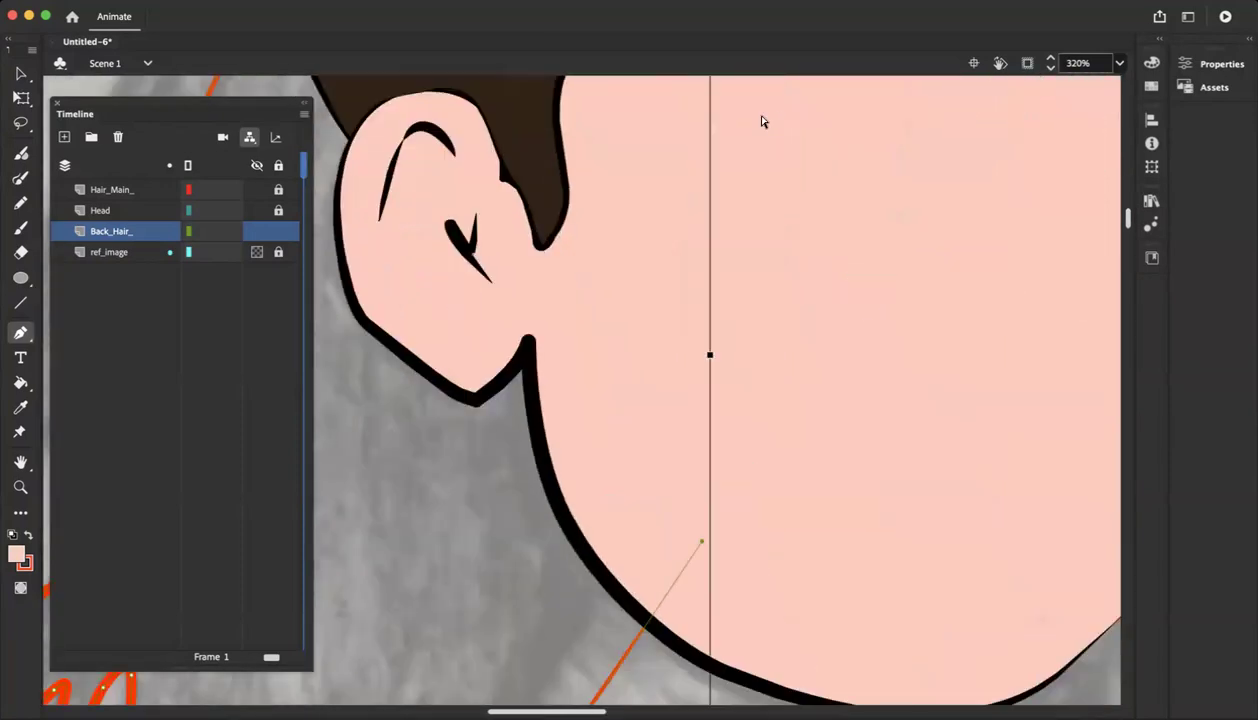
key("super+minus")
key("super+minus")
left_click(516, 272)
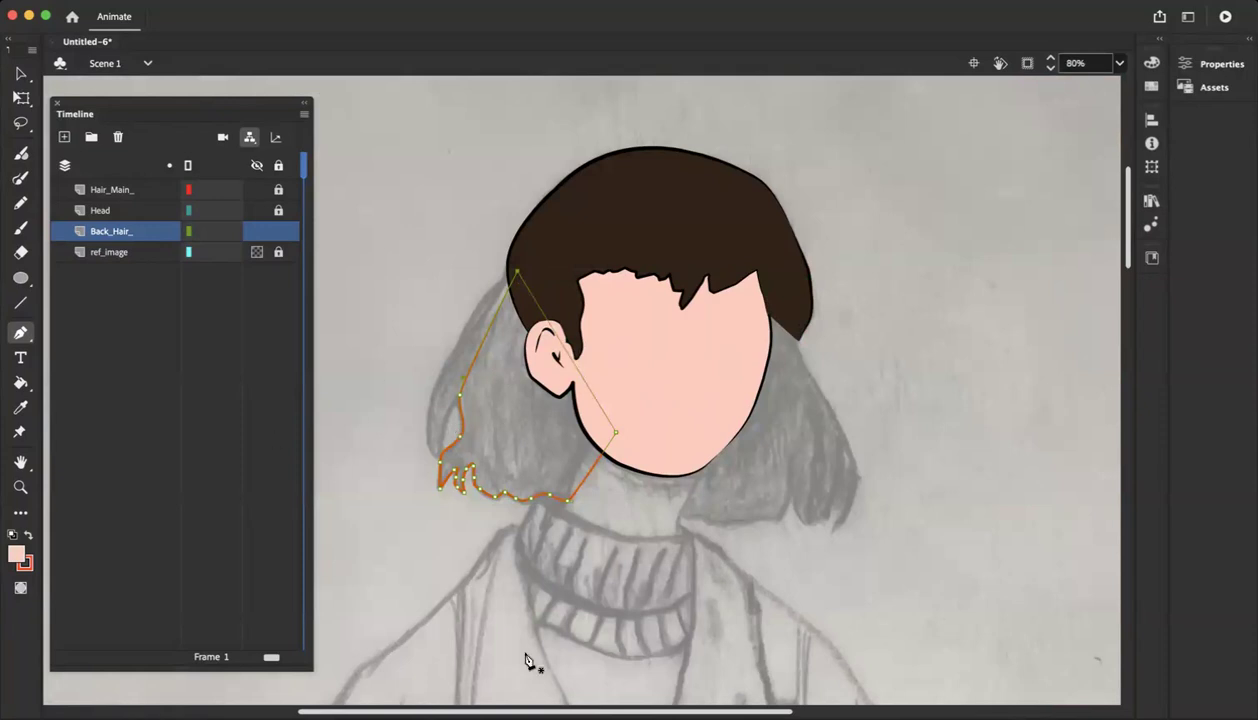
Reset to the default colours and recolour the back hair's orange-red outline black with the Ink Bottle tool
left_click(27, 535)
left_click(12, 534)
left_click(20, 384)
left_click(47, 404)
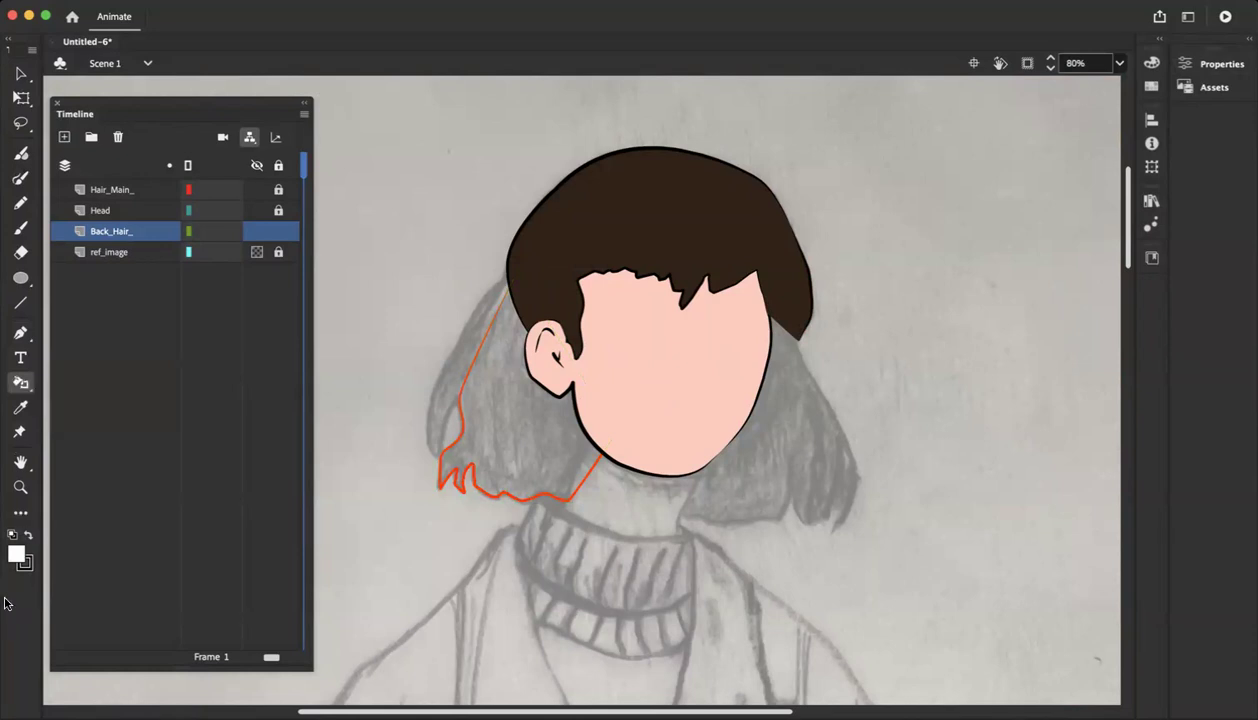
left_click(470, 482)
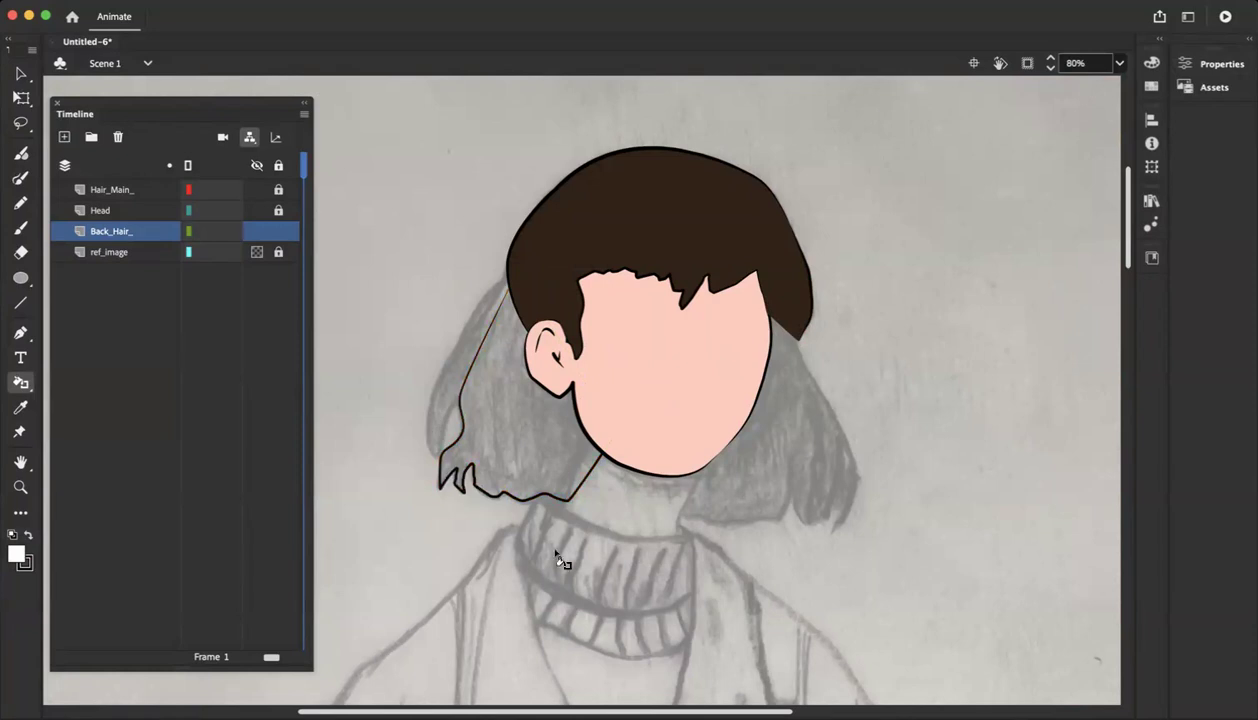
left_click(476, 379)
Sample the main hair's dark brown and fill the ear-side back hair with it
left_click(23, 411)
left_click(625, 206)
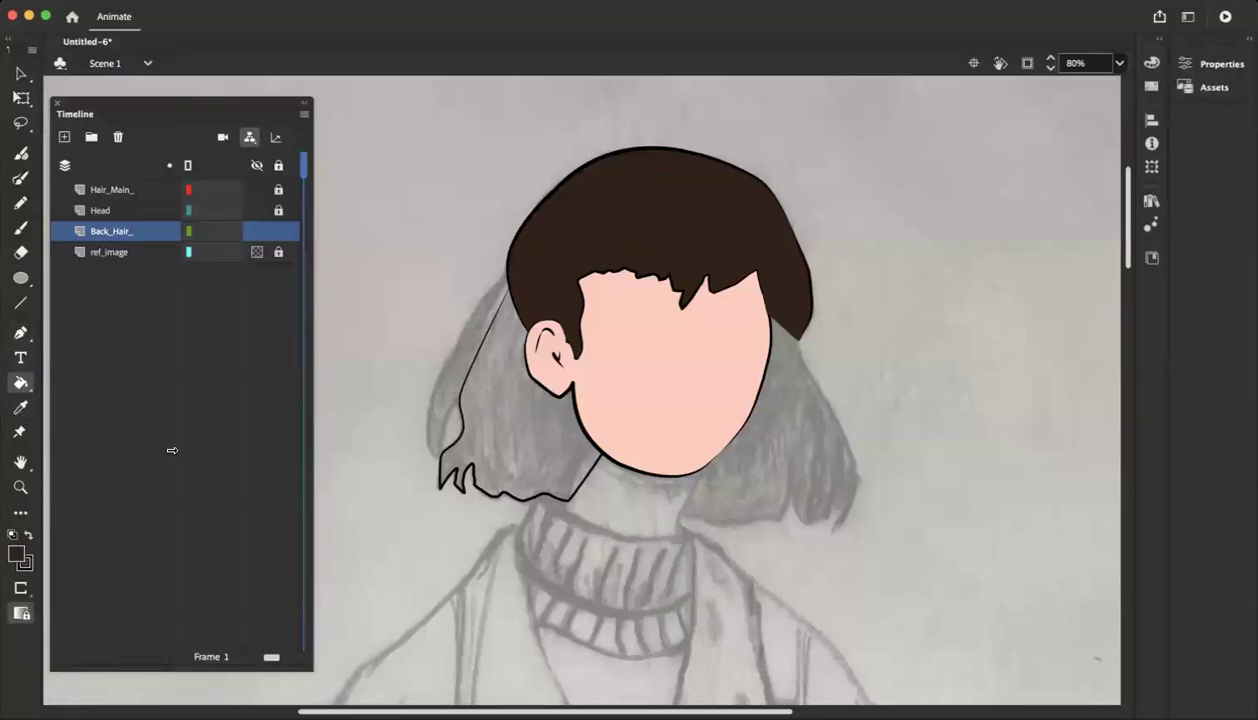
left_click(522, 448)
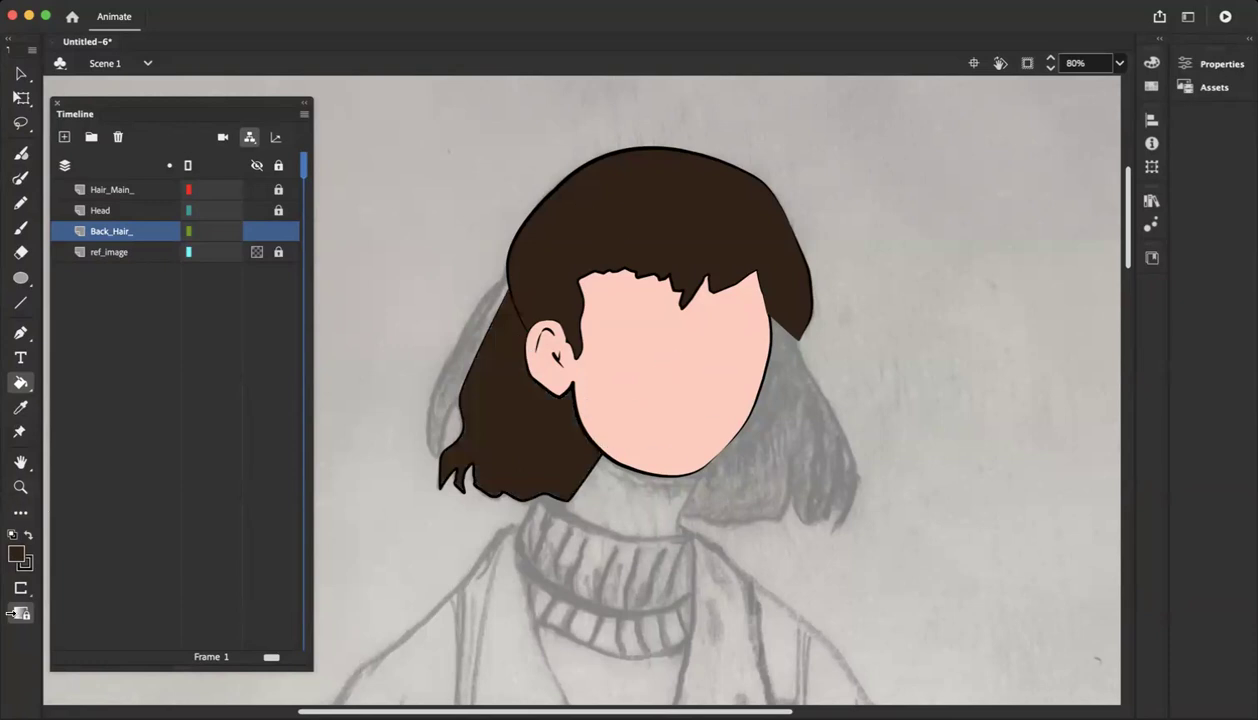
left_click(450, 458)
Make Back_Hair_ the active layer for drawing with the Pen tool
left_click(113, 232)
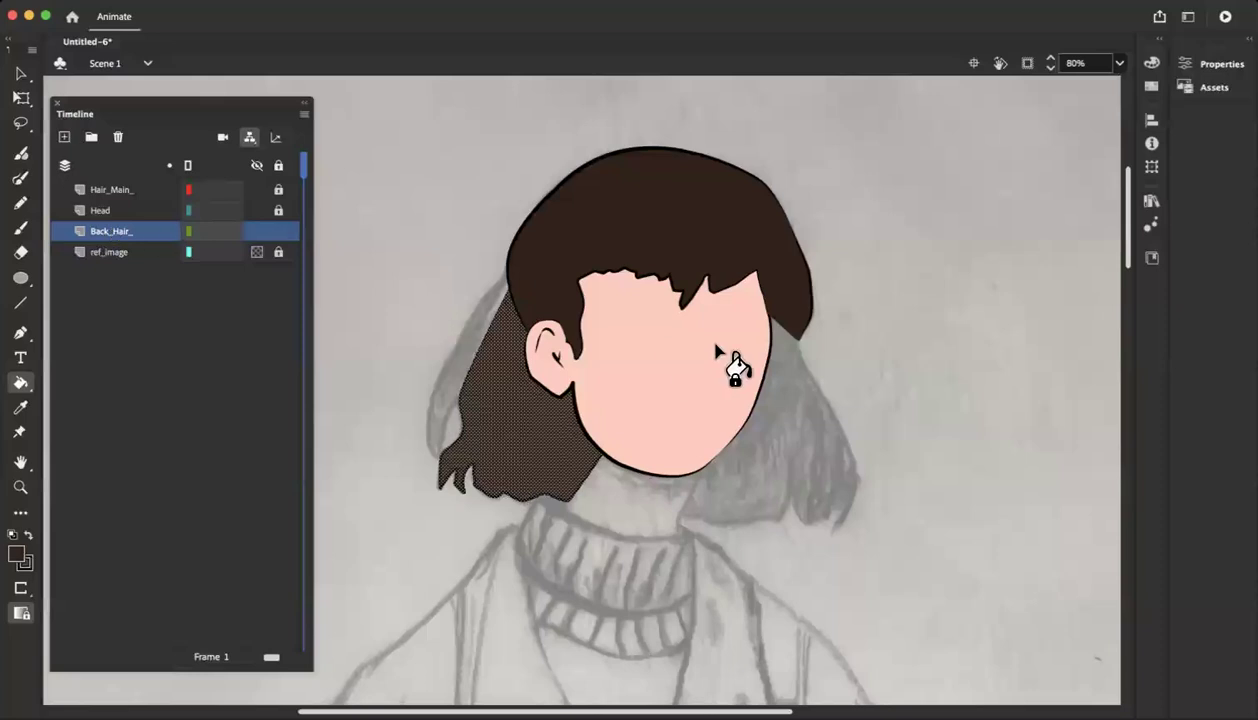
left_click(20, 332)
left_click(800, 323)
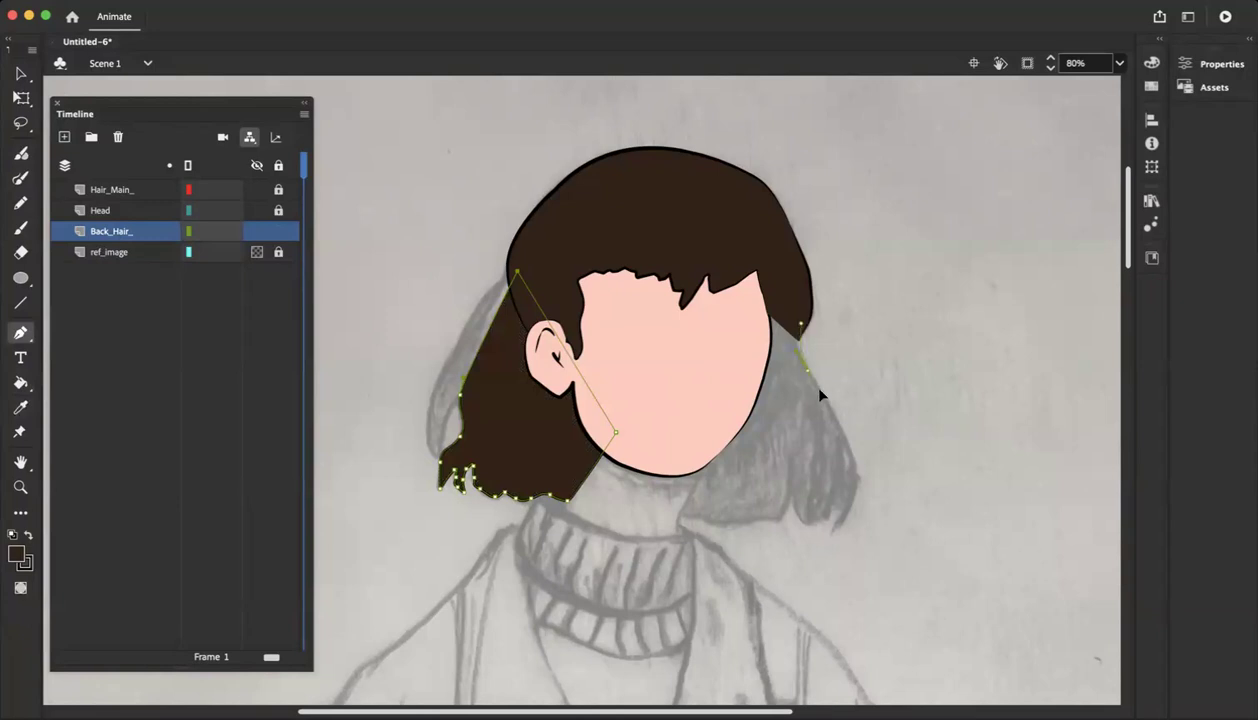
left_click_drag(839, 431, 839, 437)
key("super+z")
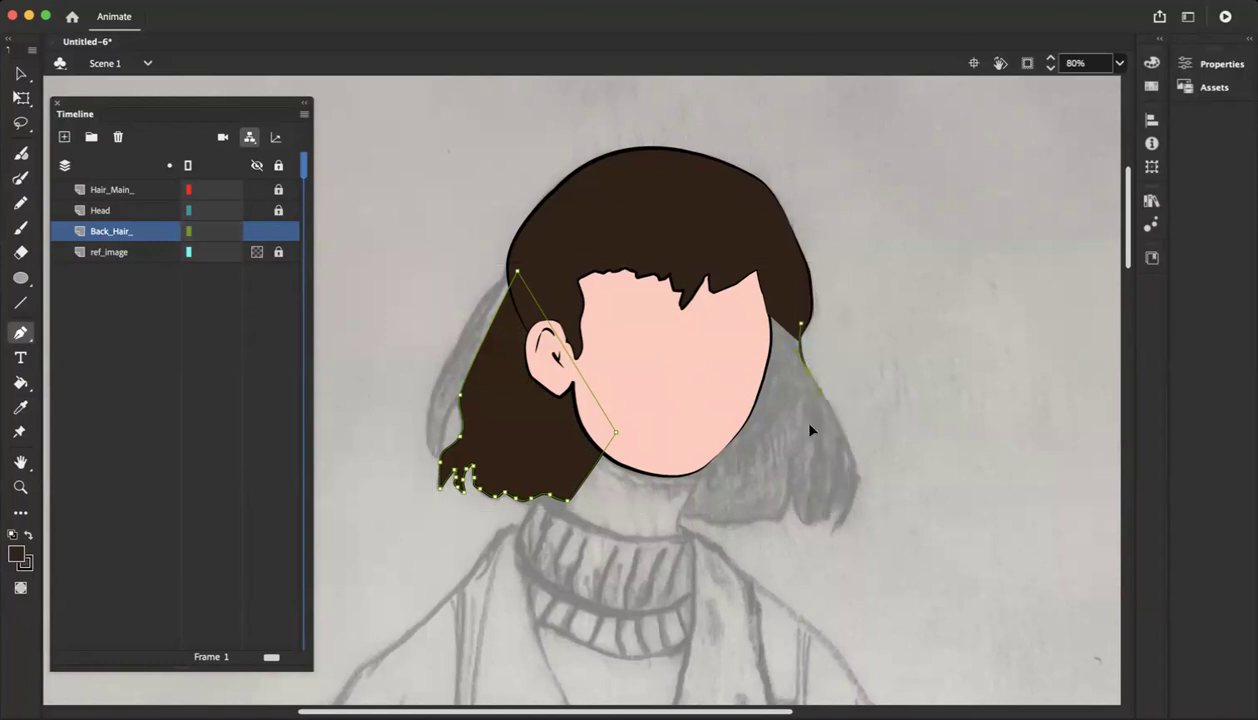
key("super+z")
key("super+z")
key("super+z")
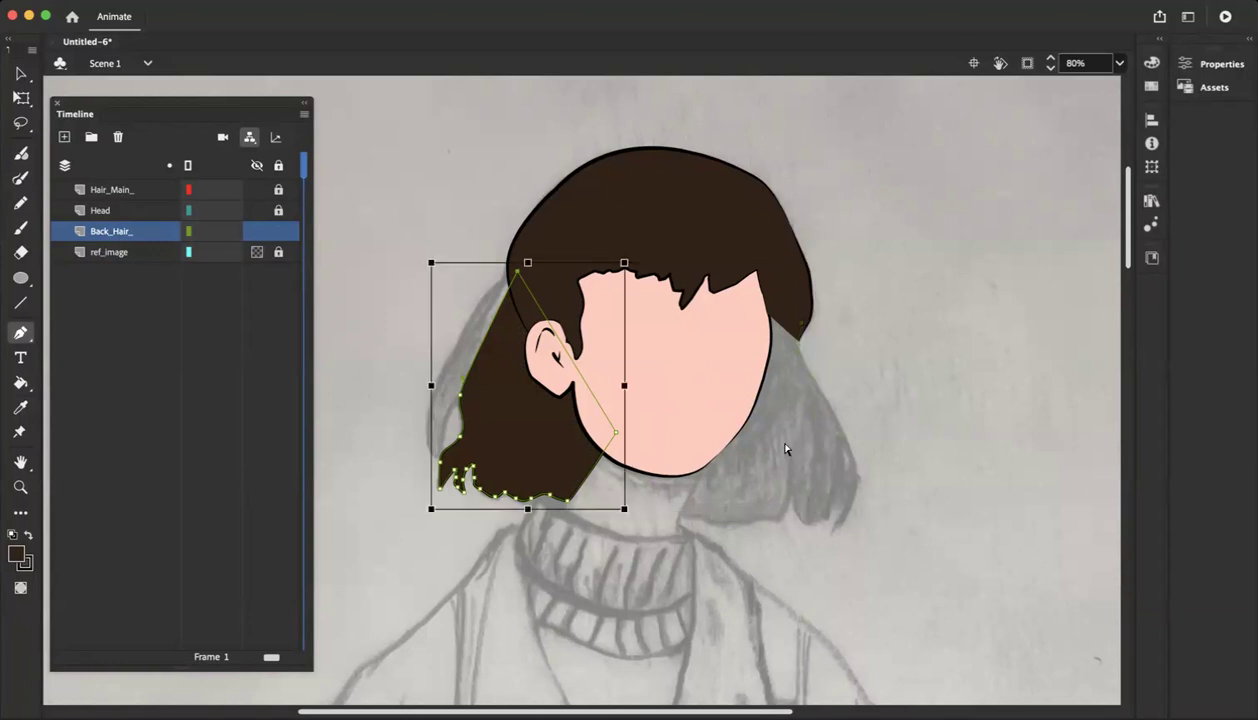
Trace the back hair on the cheek side with the Pen tool, down its outer edge, along the wavy hem and up behind the face
left_click(809, 322)
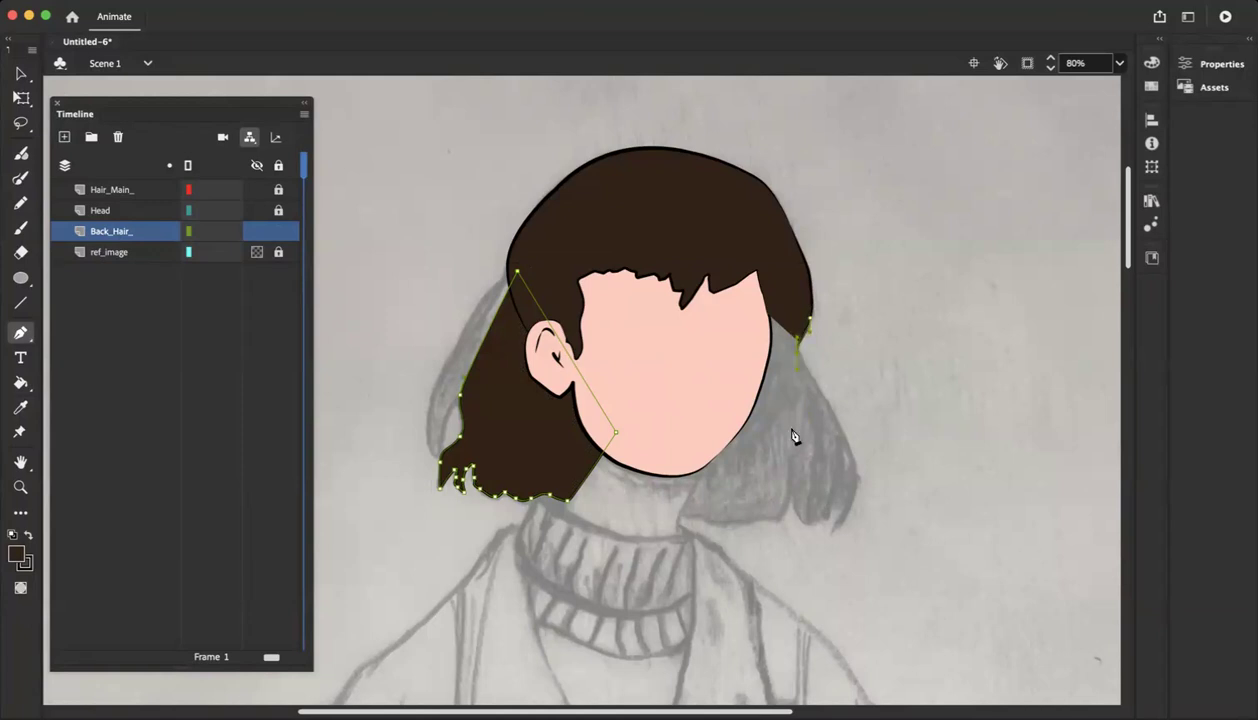
left_click_drag(780, 464, 690, 520)
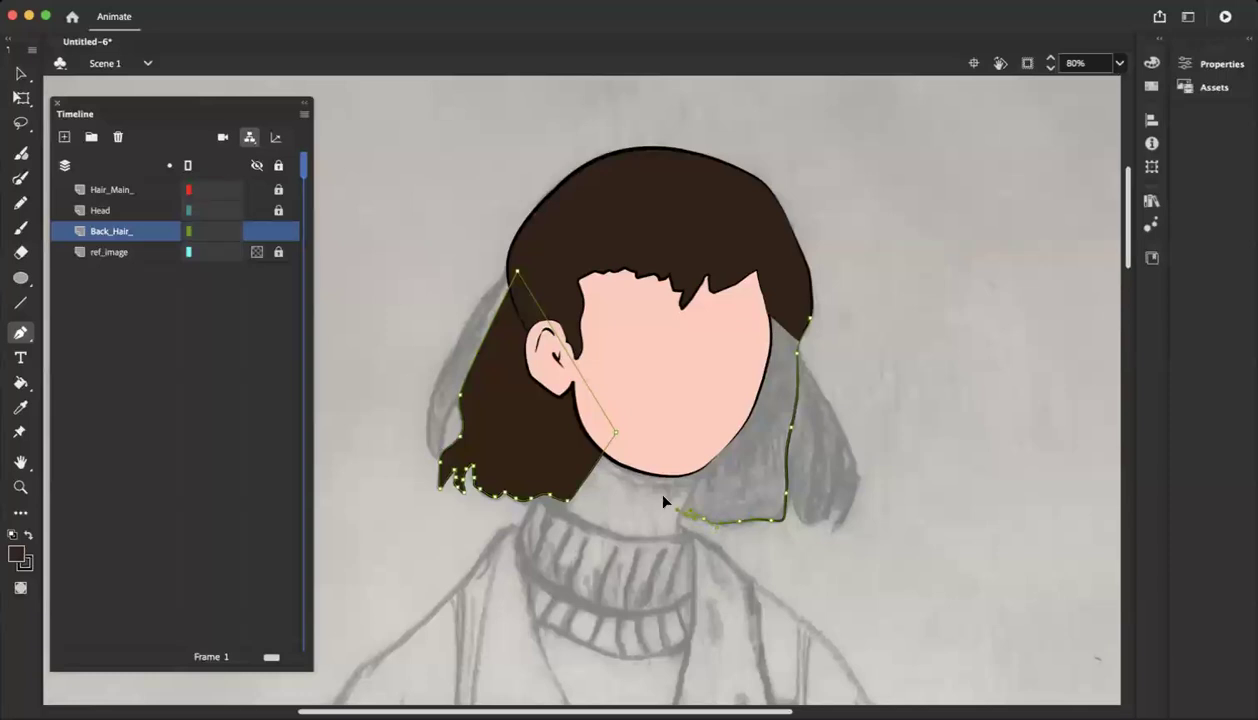
left_click(758, 322)
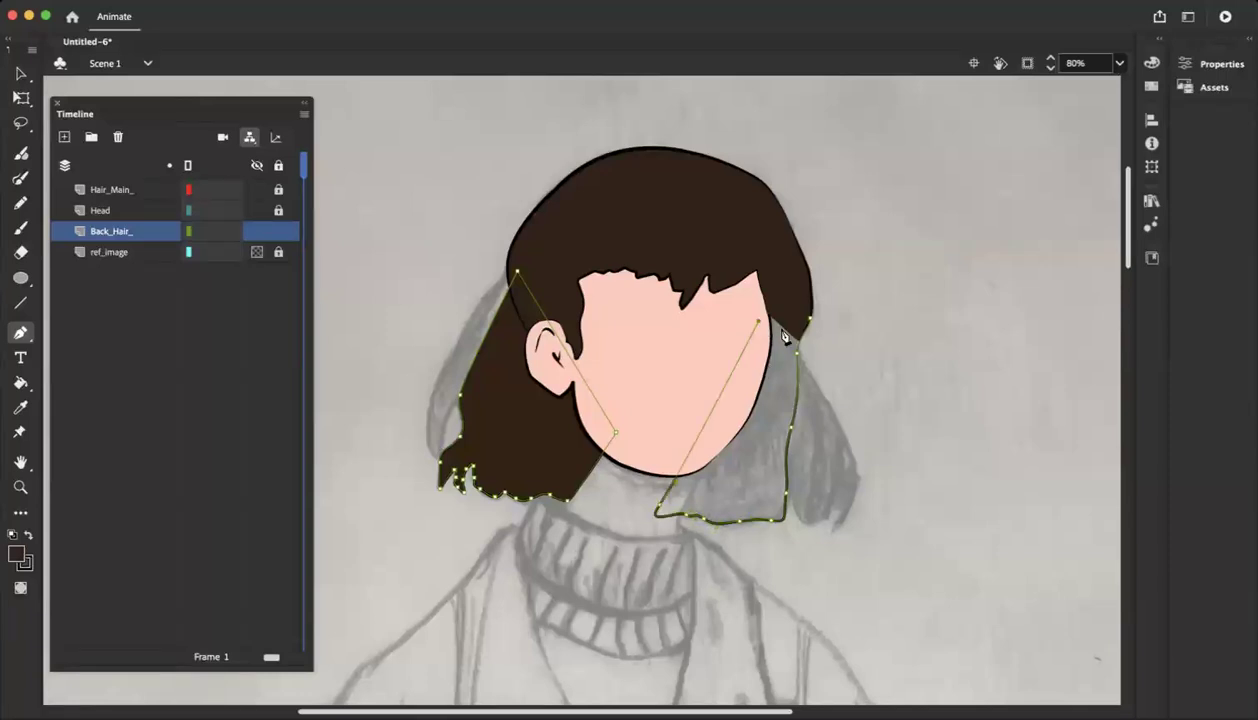
Close the cheek-side back-hair path underneath the main hair and fill it with the dark brown
left_click(771, 285)
left_click(799, 323)
left_click(810, 321)
left_click(771, 286)
key("super+z")
left_click(771, 286)
left_click(810, 305)
left_click(19, 384)
left_click(735, 455)
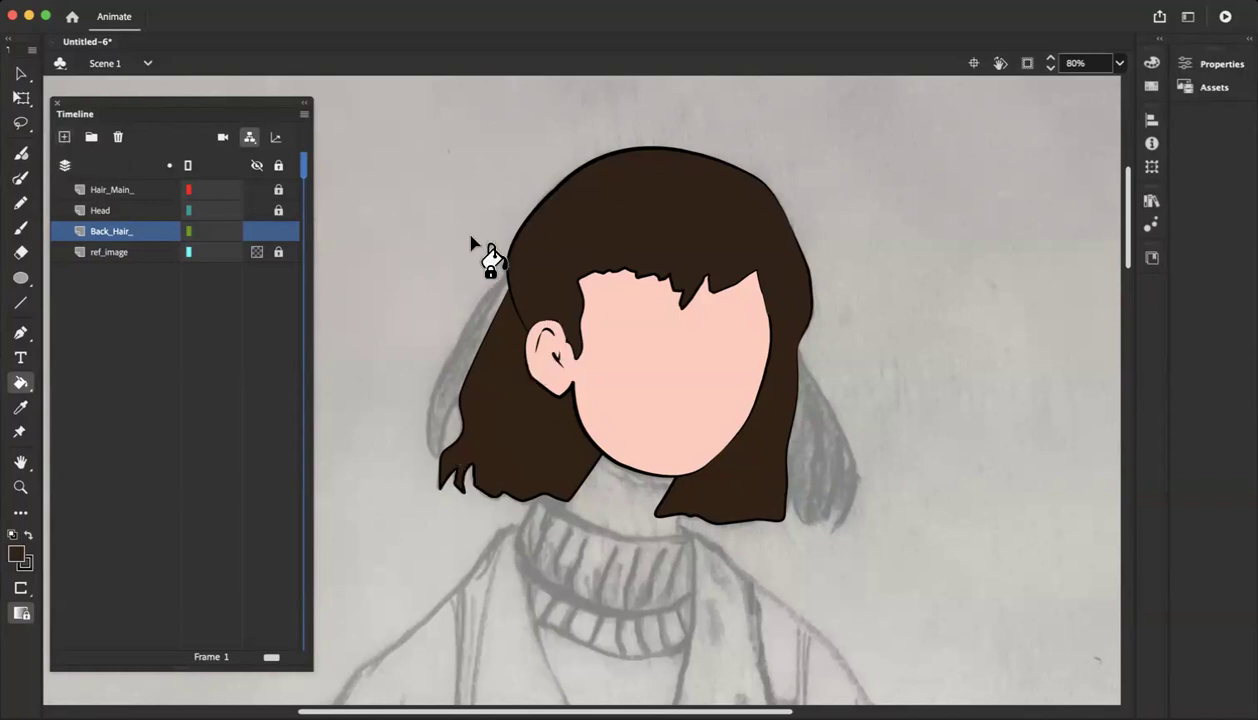
Add a new layer above Back_Hair_ and name it Hair_left
left_click(64, 136)
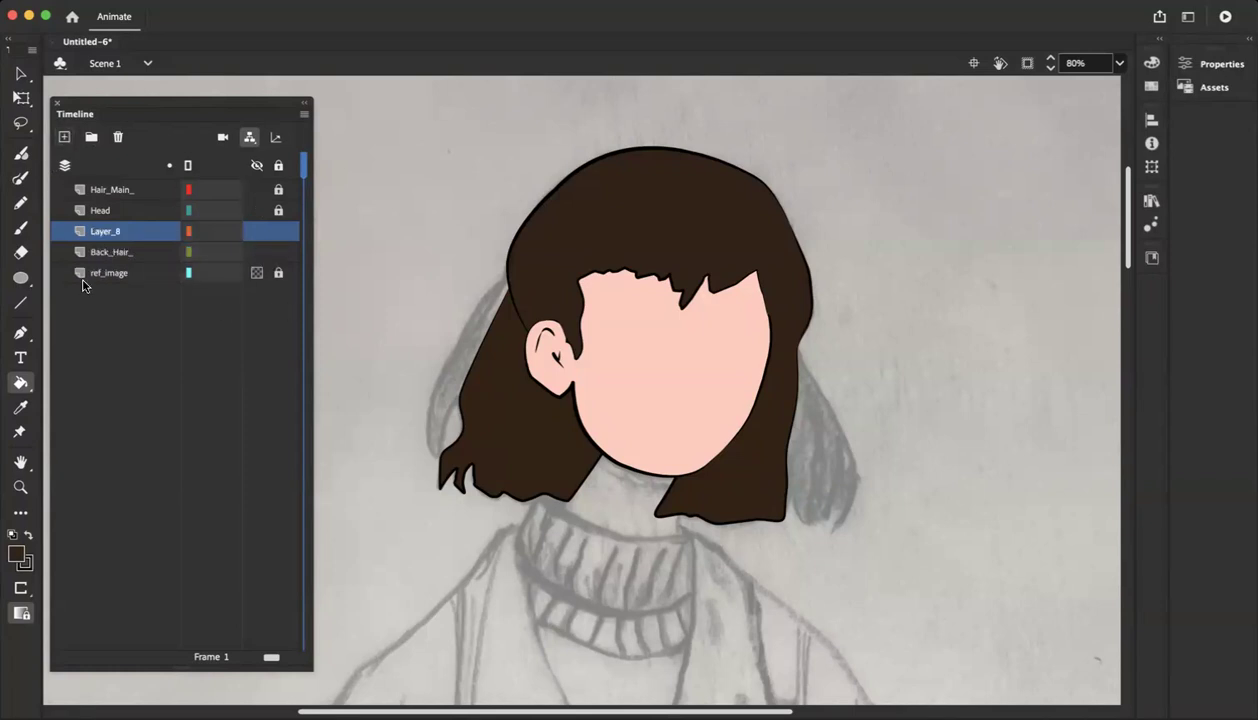
double_click(104, 231)
type("le")
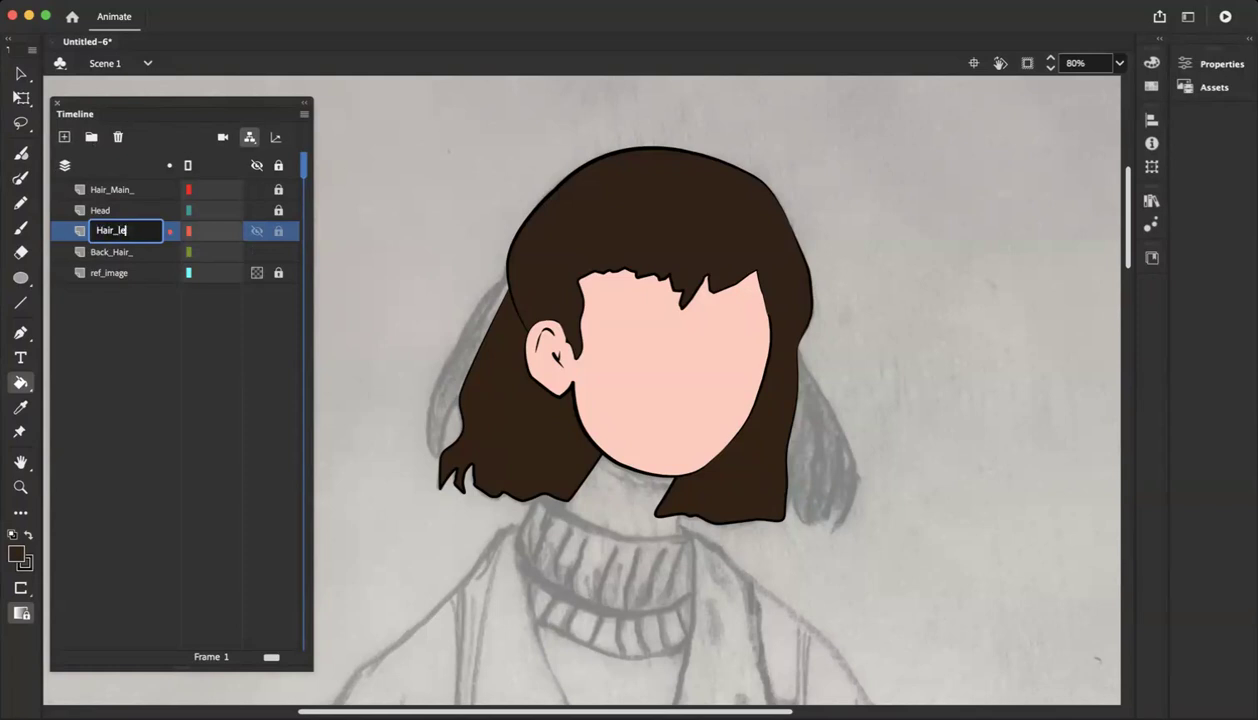
type("ft")
key("Return")
Rename the Back_Hair_ layer as Hair_back
left_click(100, 252)
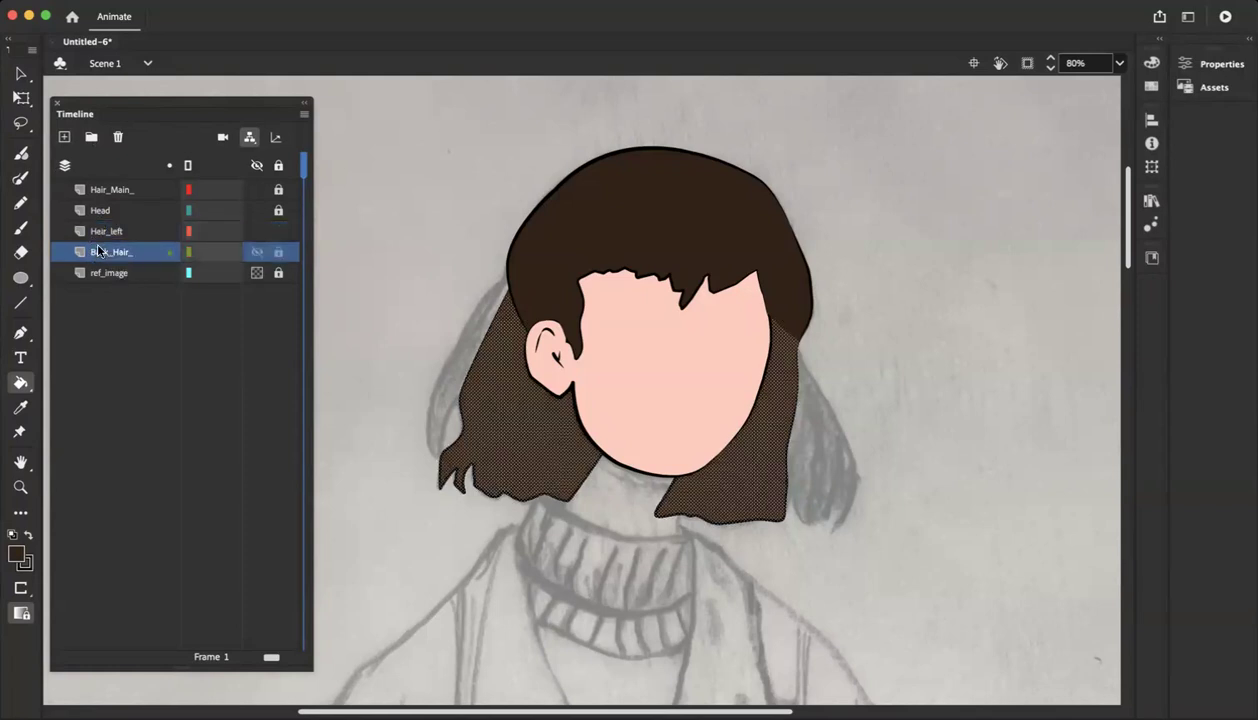
right_click(97, 250)
left_click(96, 251)
right_click(95, 251)
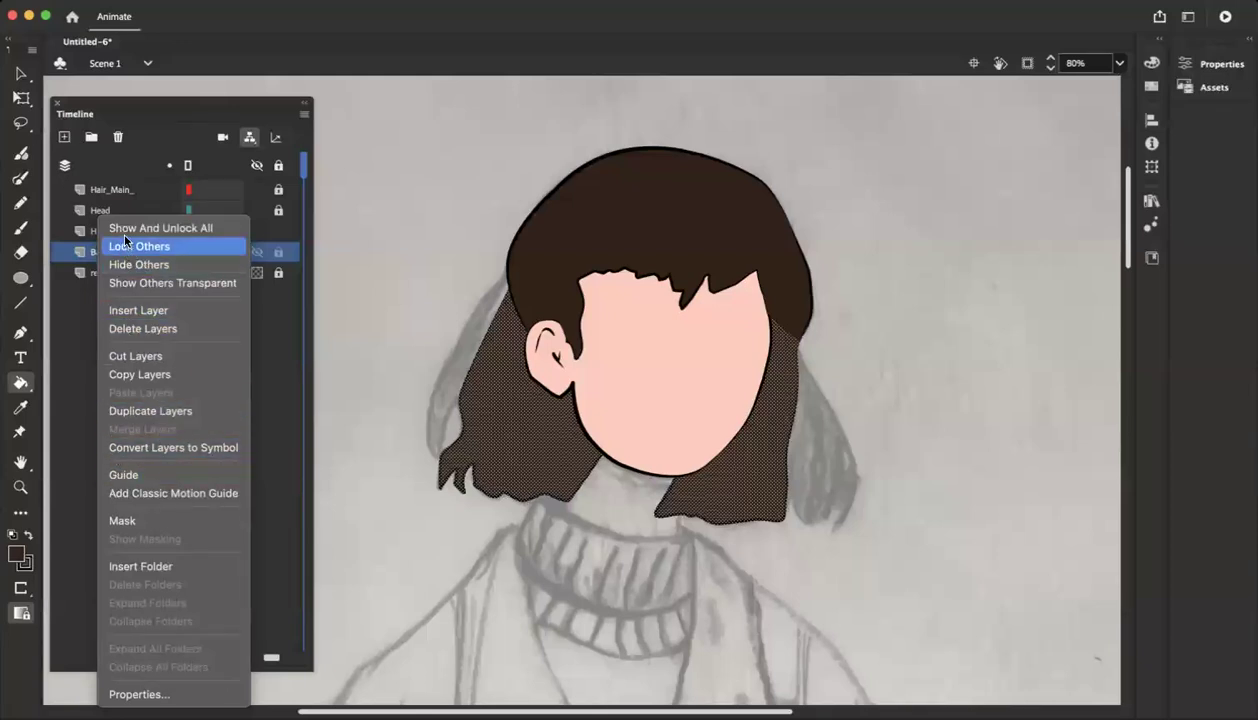
left_click(85, 570)
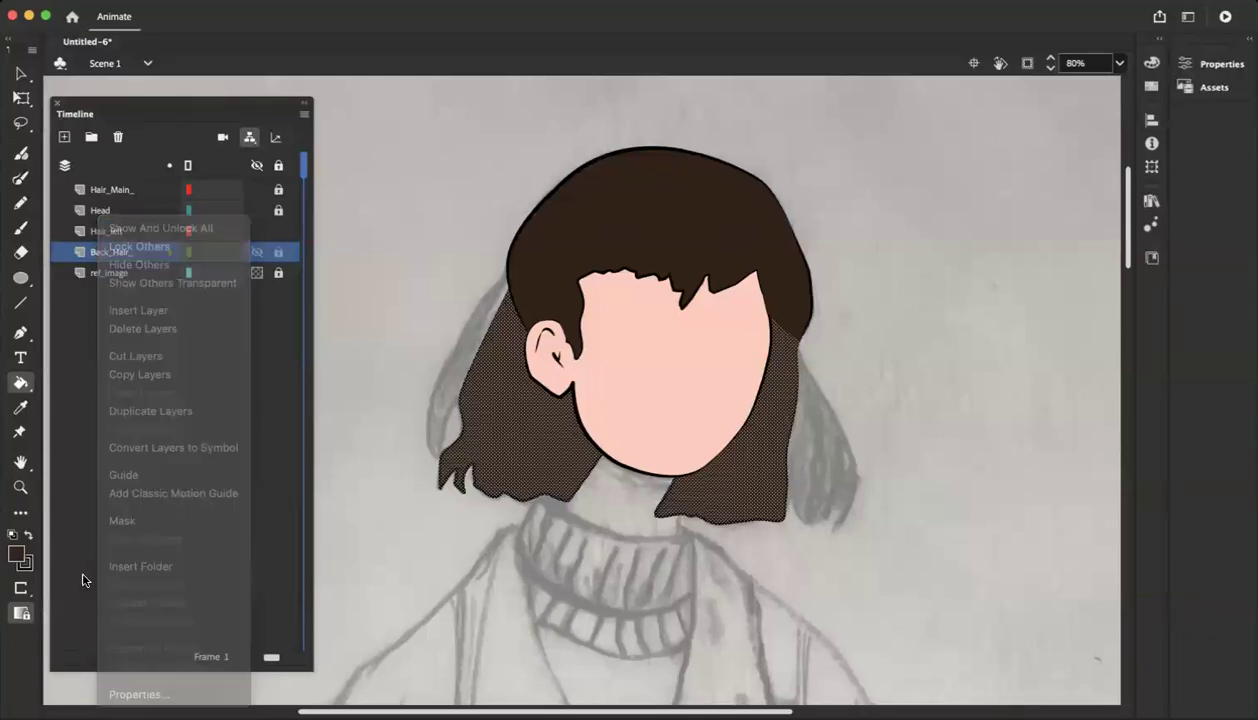
double_click(103, 252)
left_click(119, 254)
key("BackSpace")
key("BackSpace")
key("BackSpace")
key("BackSpace")
key("BackSpace")
left_click(127, 249)
type("back")
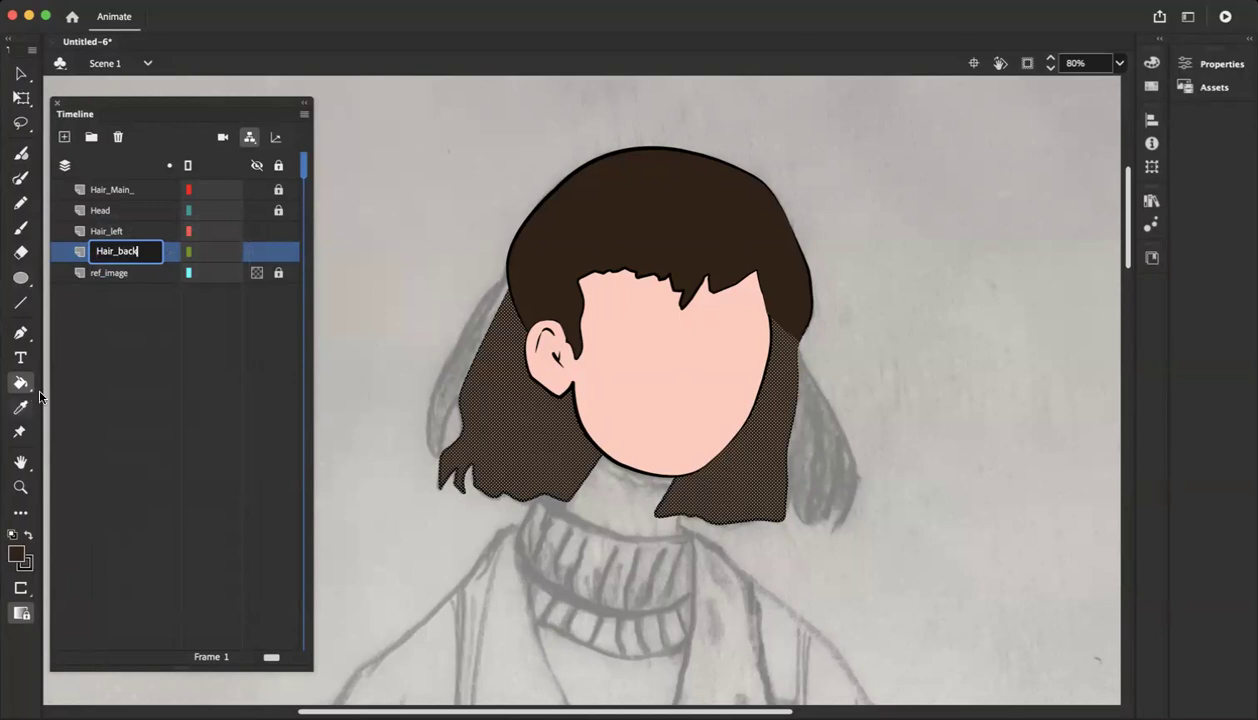
left_click(20, 407)
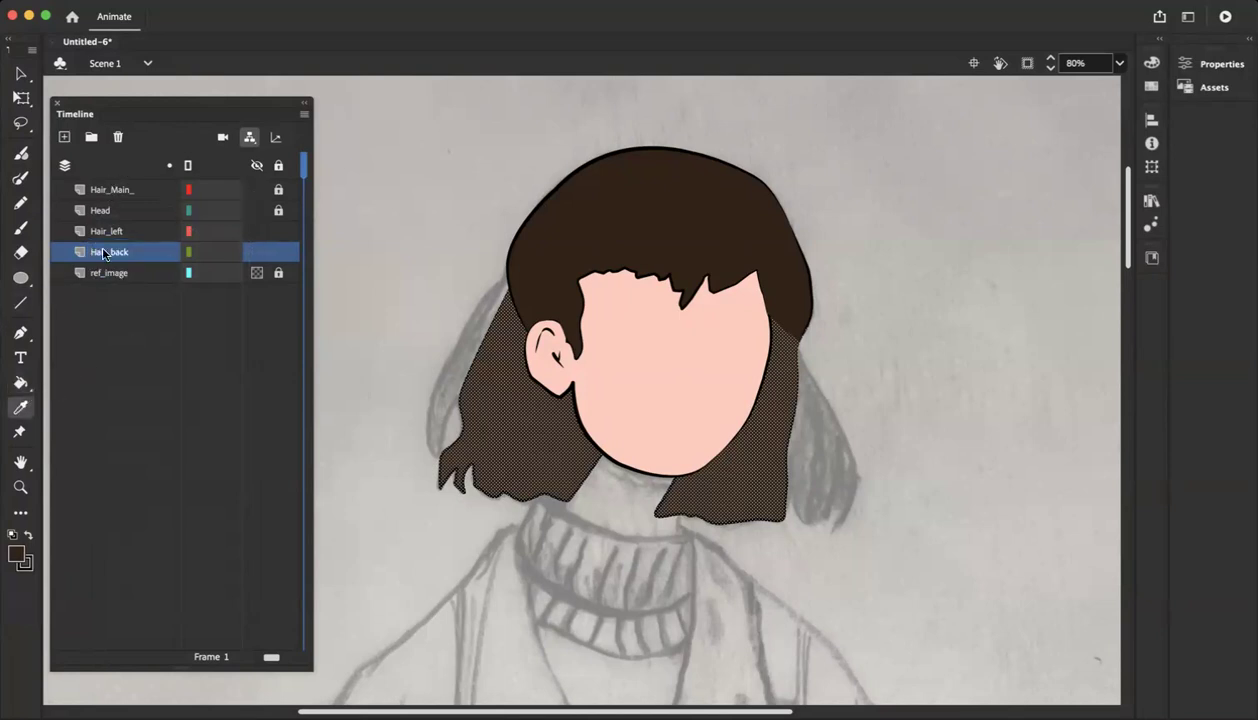
Rename the Hair_left layer as Hair_Strand__left
left_click(252, 229)
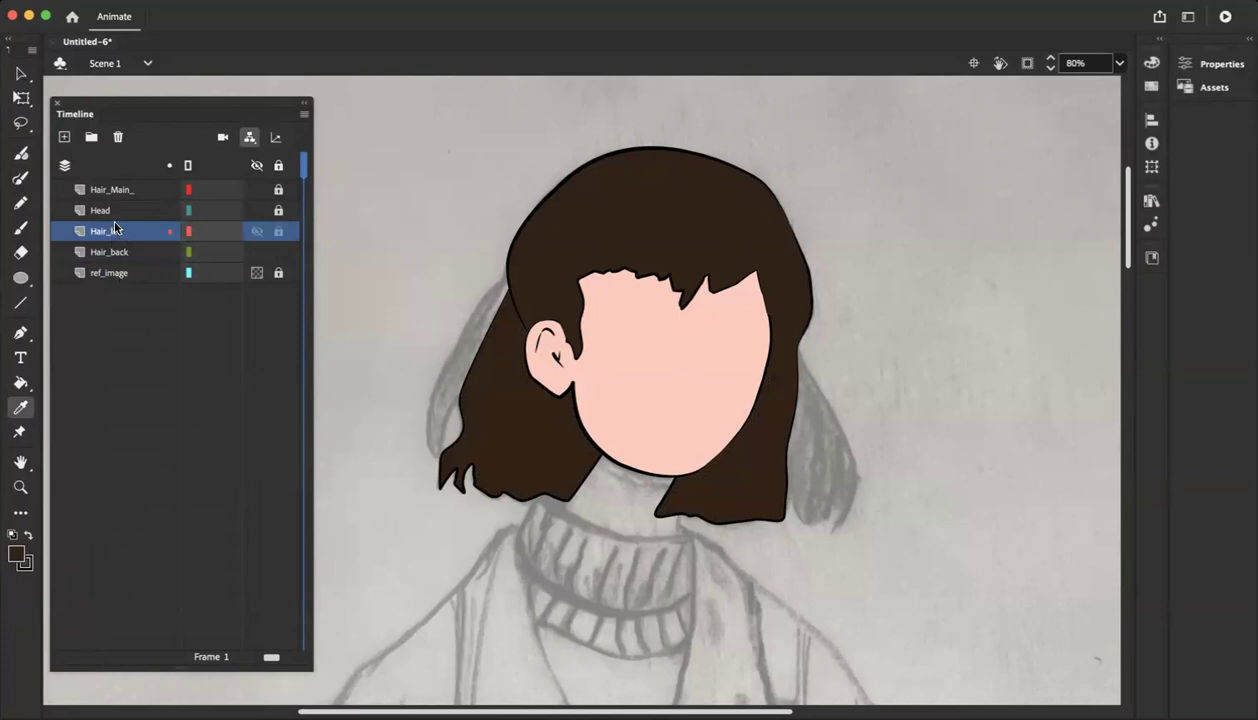
double_click(117, 230)
left_click(113, 231)
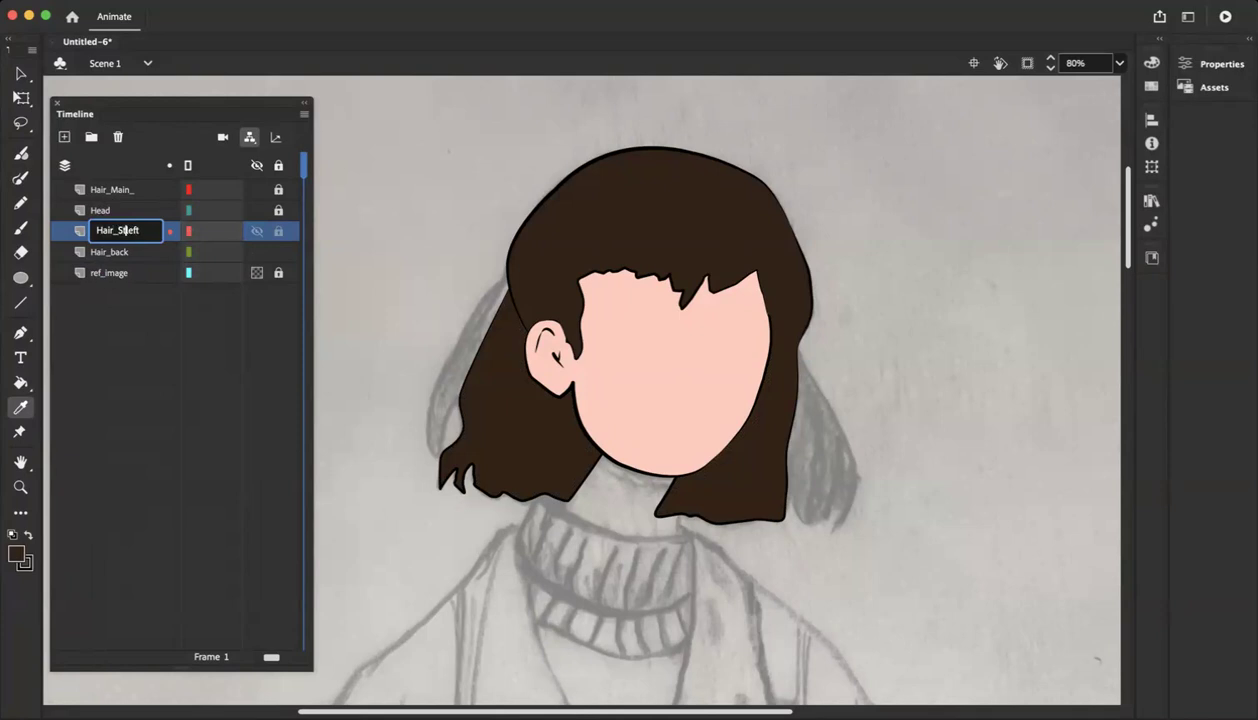
type("_Strand_")
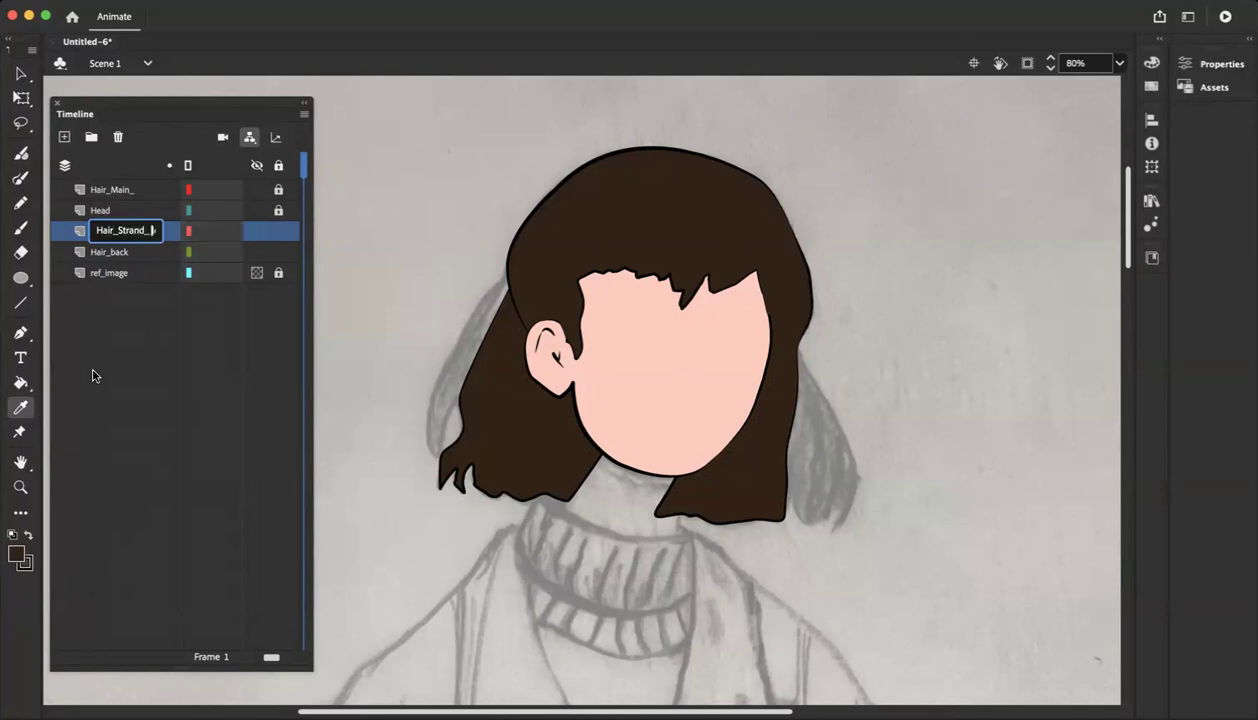
key("Return")
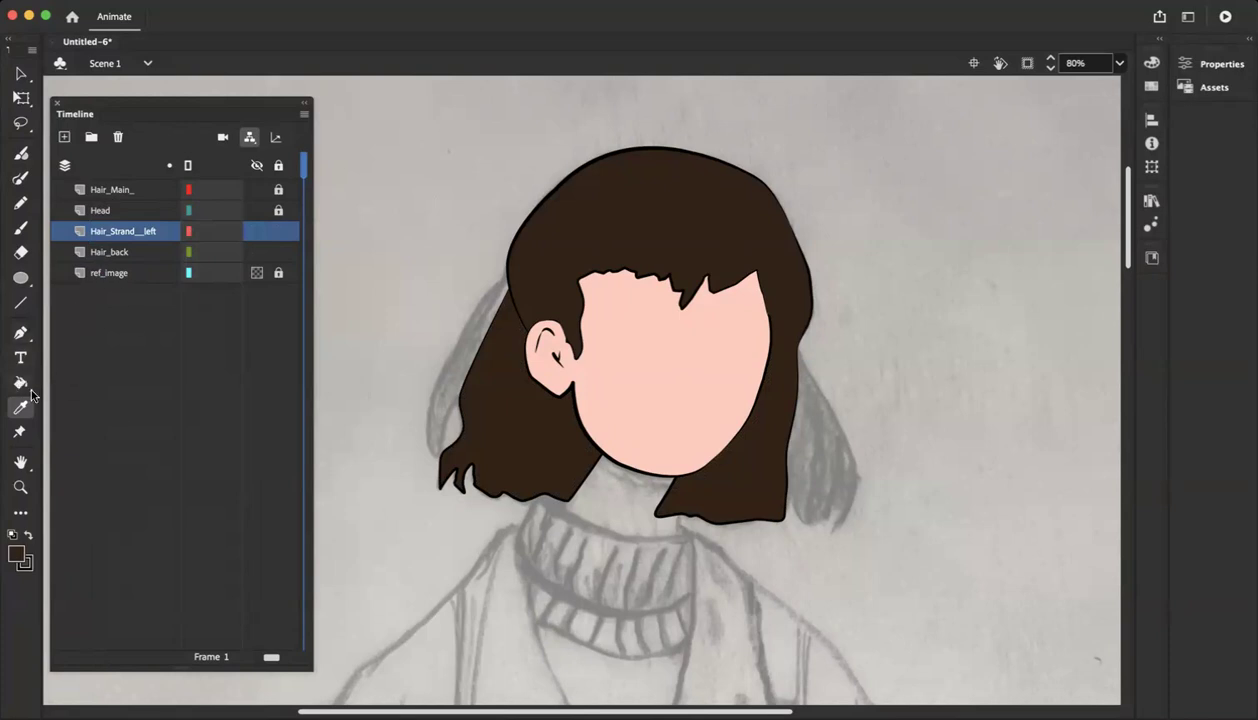
Lock the Hair_back layer and make Hair_Strand__left the active layer for Pen drawing
left_click(21, 332)
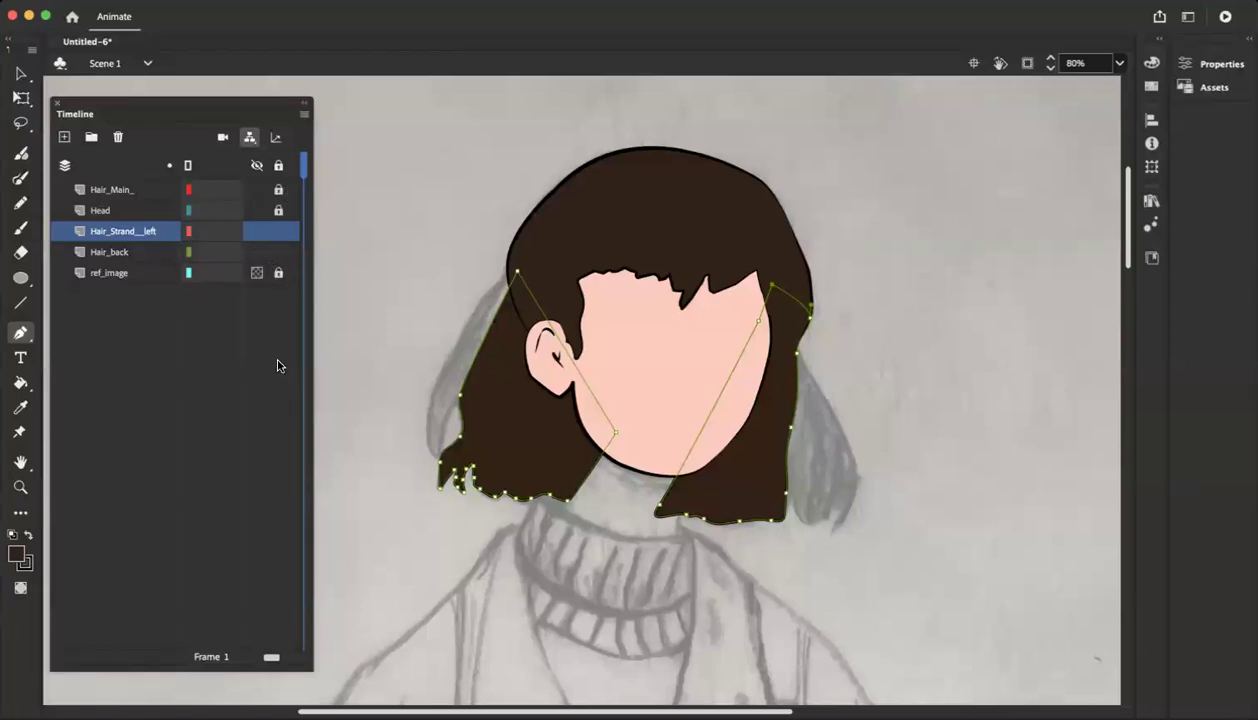
left_click(279, 252)
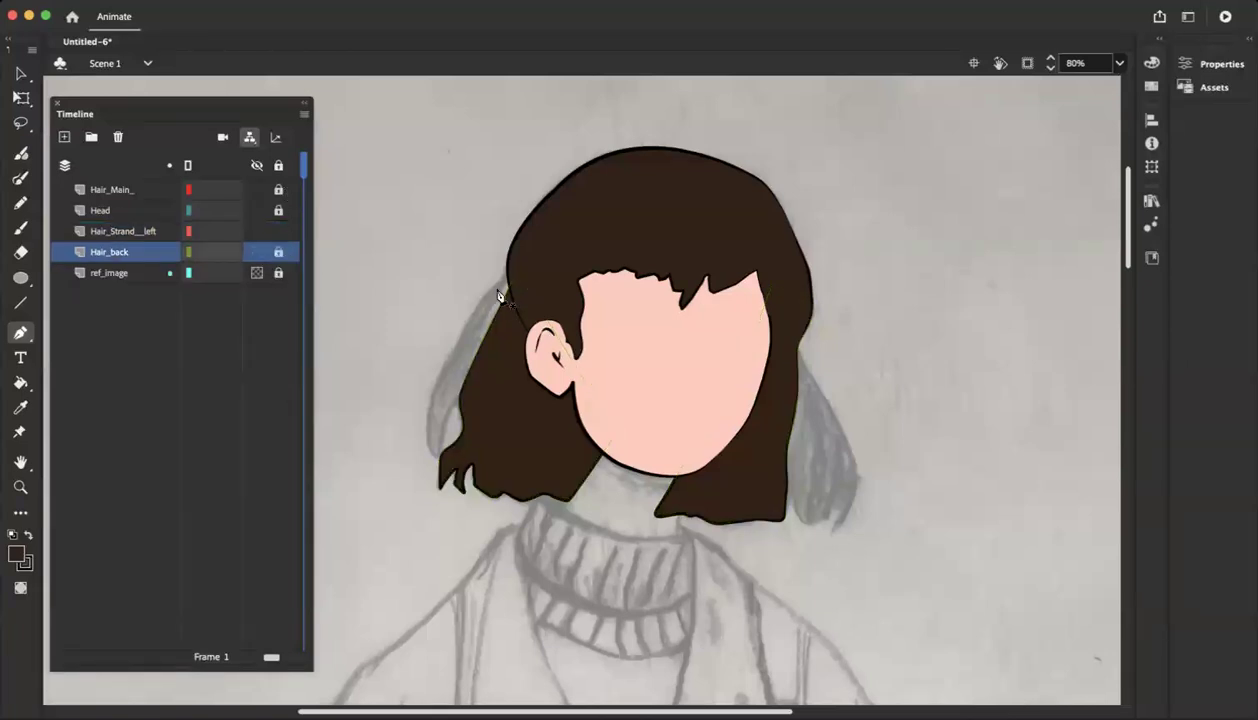
left_click(509, 264)
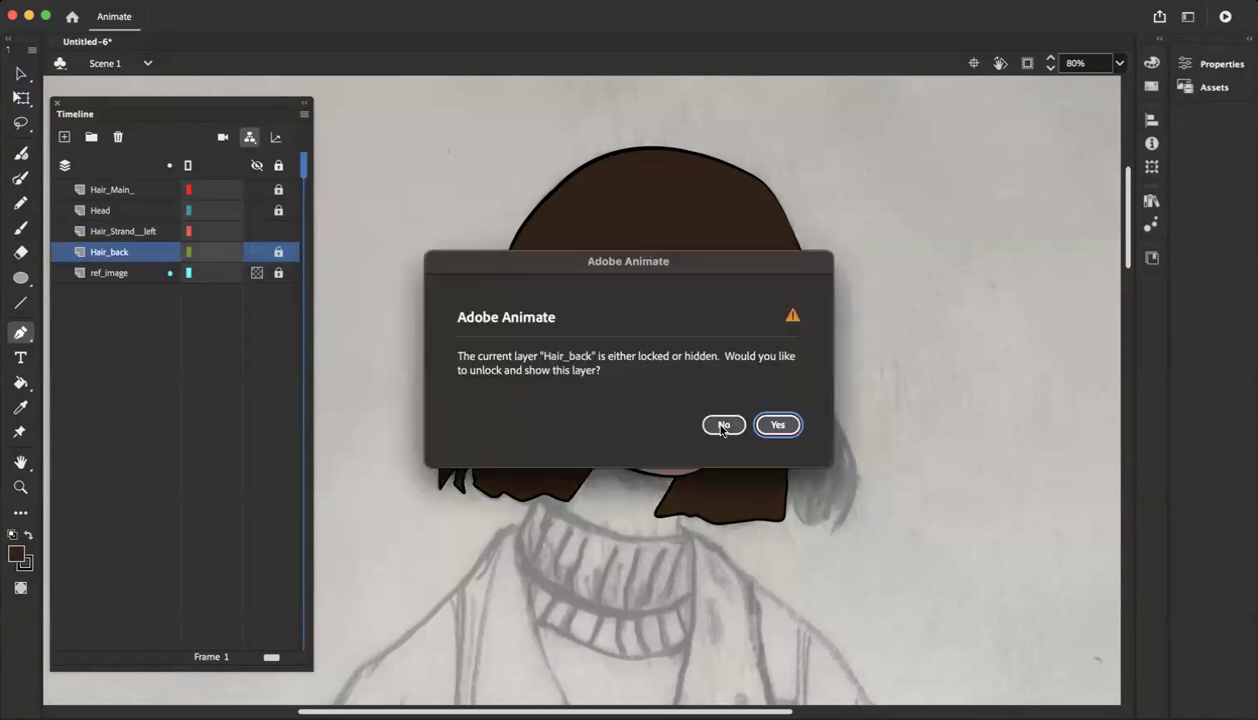
left_click(716, 424)
left_click(105, 231)
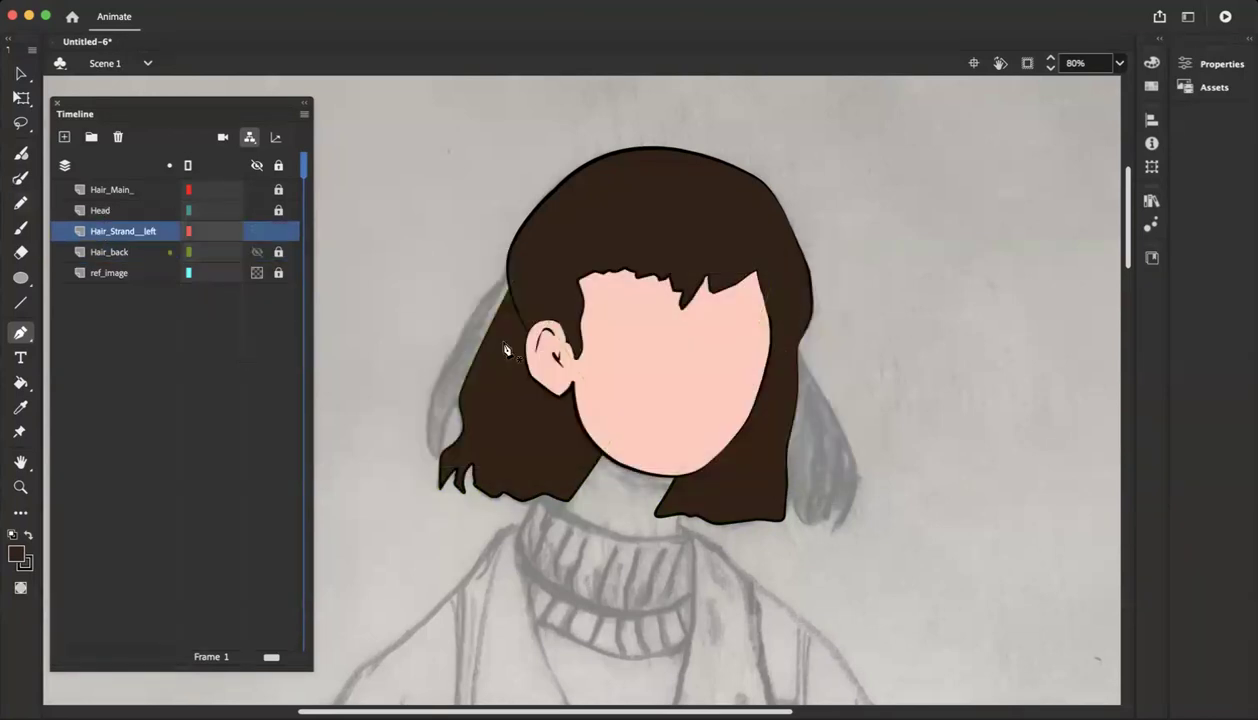
Trace the loose hair strand behind the ear as a closed Pen path tucked under the main hair, and fill it dark brown
left_click(510, 263)
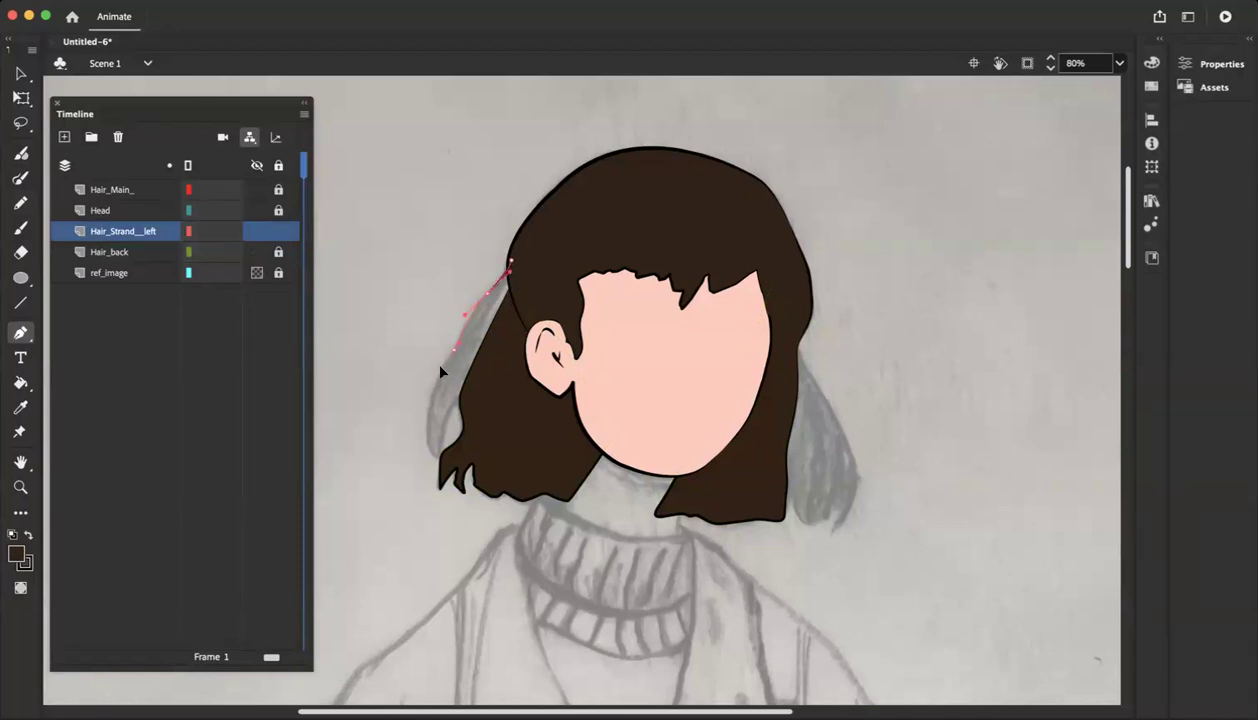
left_click_drag(433, 409, 424, 425)
key("super+z")
left_click_drag(445, 423, 490, 350)
left_click(509, 315)
left_click(513, 265)
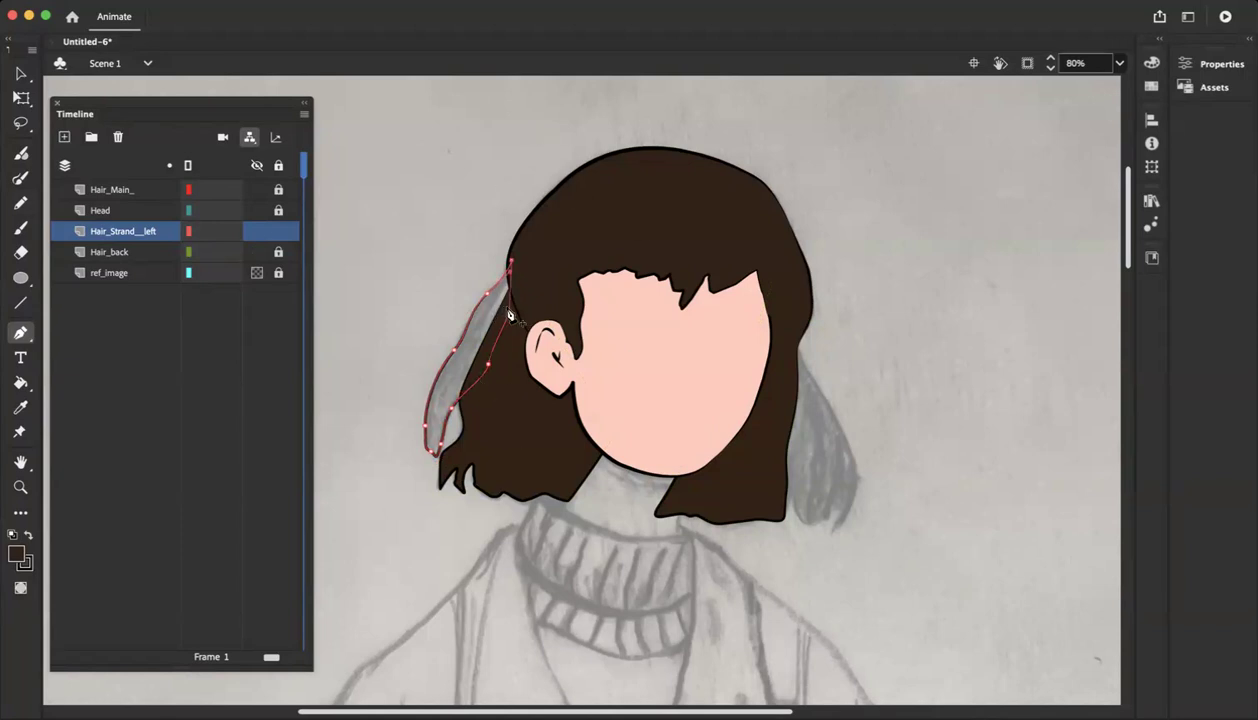
left_click_drag(509, 315, 531, 295)
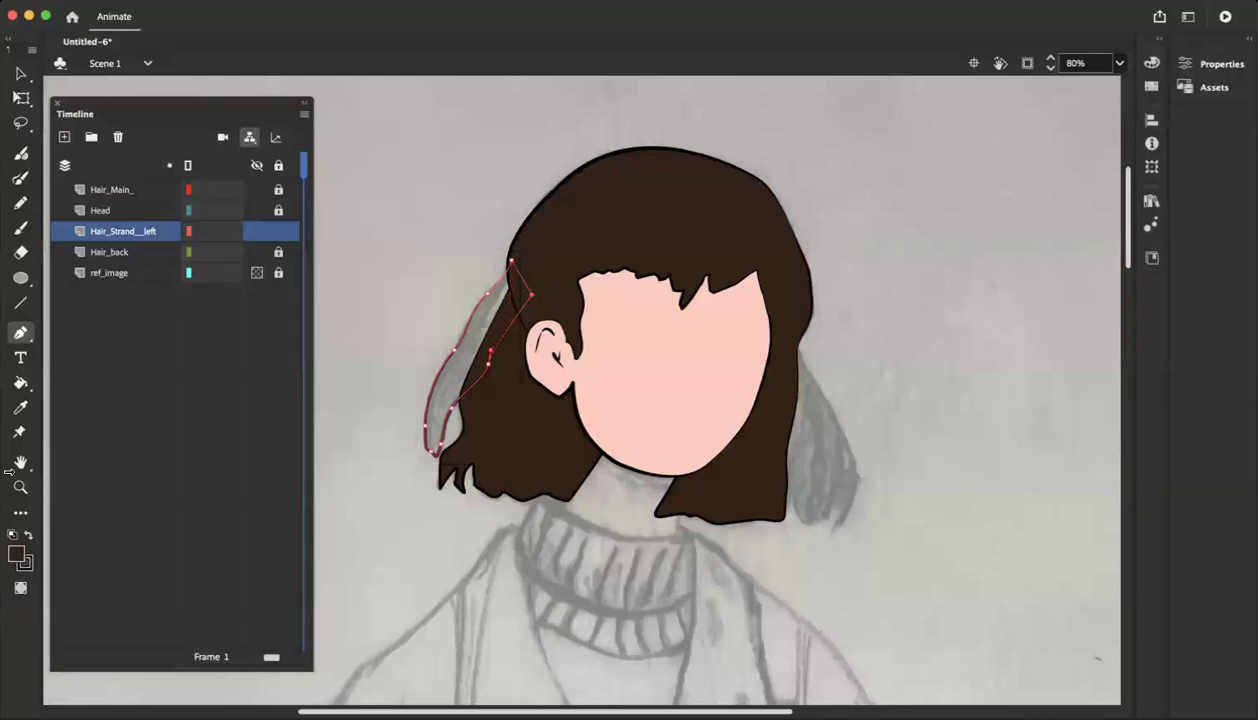
left_click(18, 383)
left_click(460, 382)
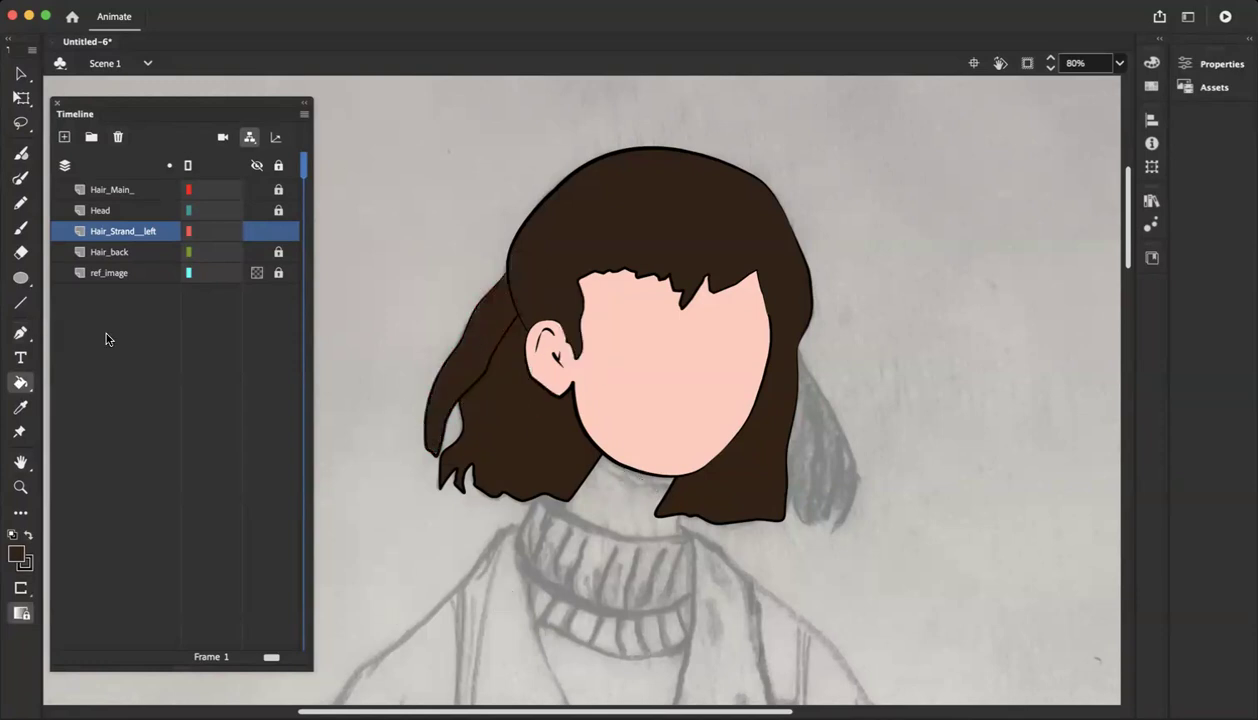
Delete a short piece of the loose strand's inner outline where it overlaps the back hair, just above the gap
left_click(20, 74)
left_click(462, 398)
mouse_move(464, 398)
left_mouse_down()
mouse_move(459, 387)
mouse_move(495, 402)
mouse_move(476, 398)
left_mouse_up()
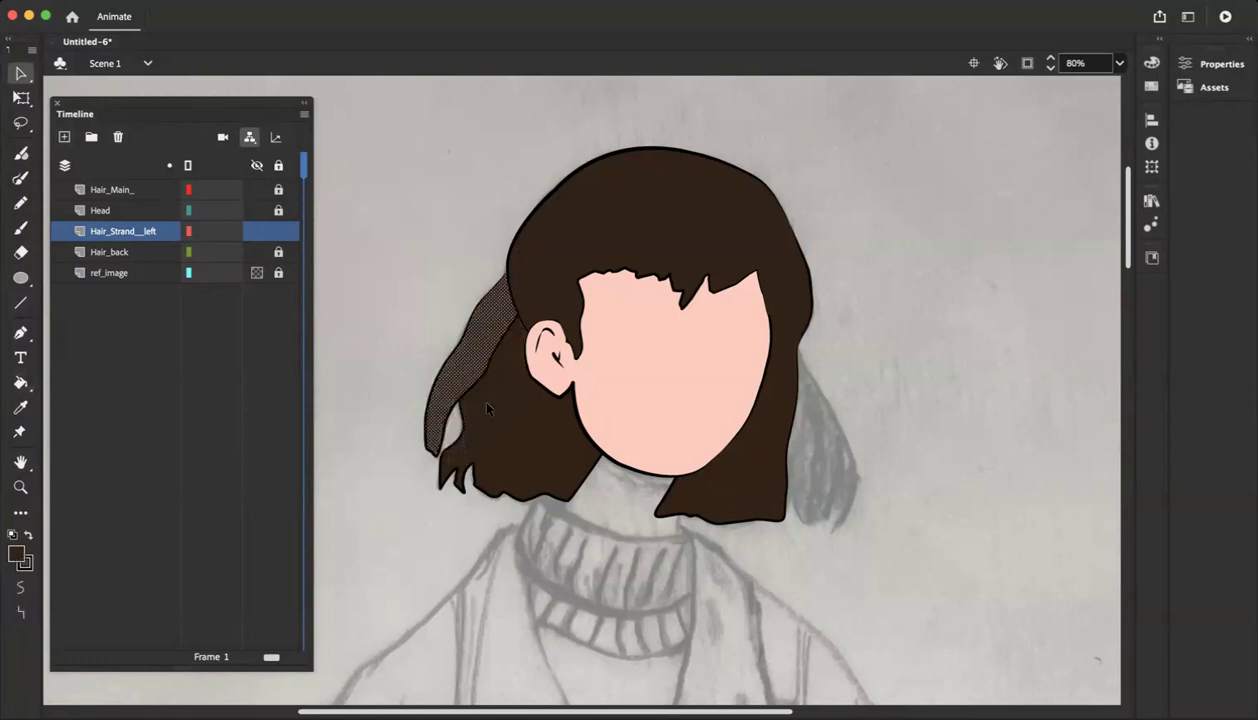
key("super+equal")
key("super+equal")
scroll(604, 512, "down", 3)
left_click_drag(576, 452, 519, 365)
key("Delete")
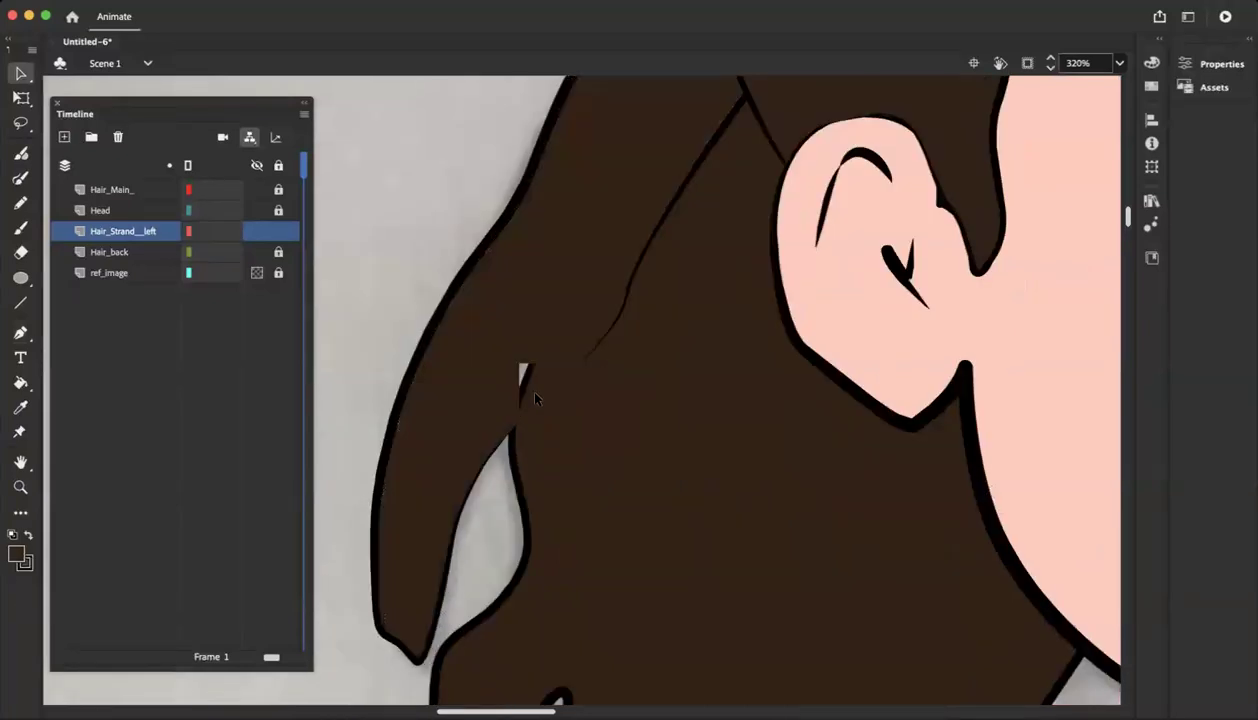
key("Delete")
left_click(564, 352)
key("Delete")
left_click_drag(517, 425, 626, 226)
left_click(611, 312)
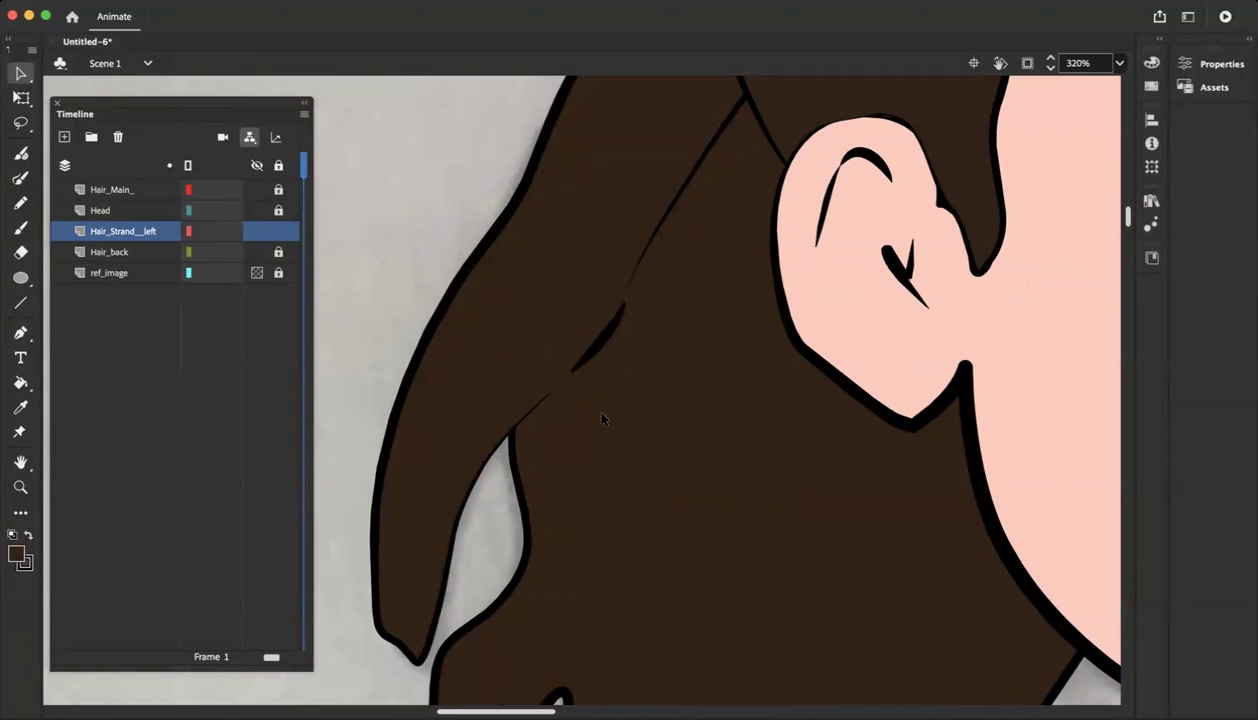
key("super+z")
key("super+z")
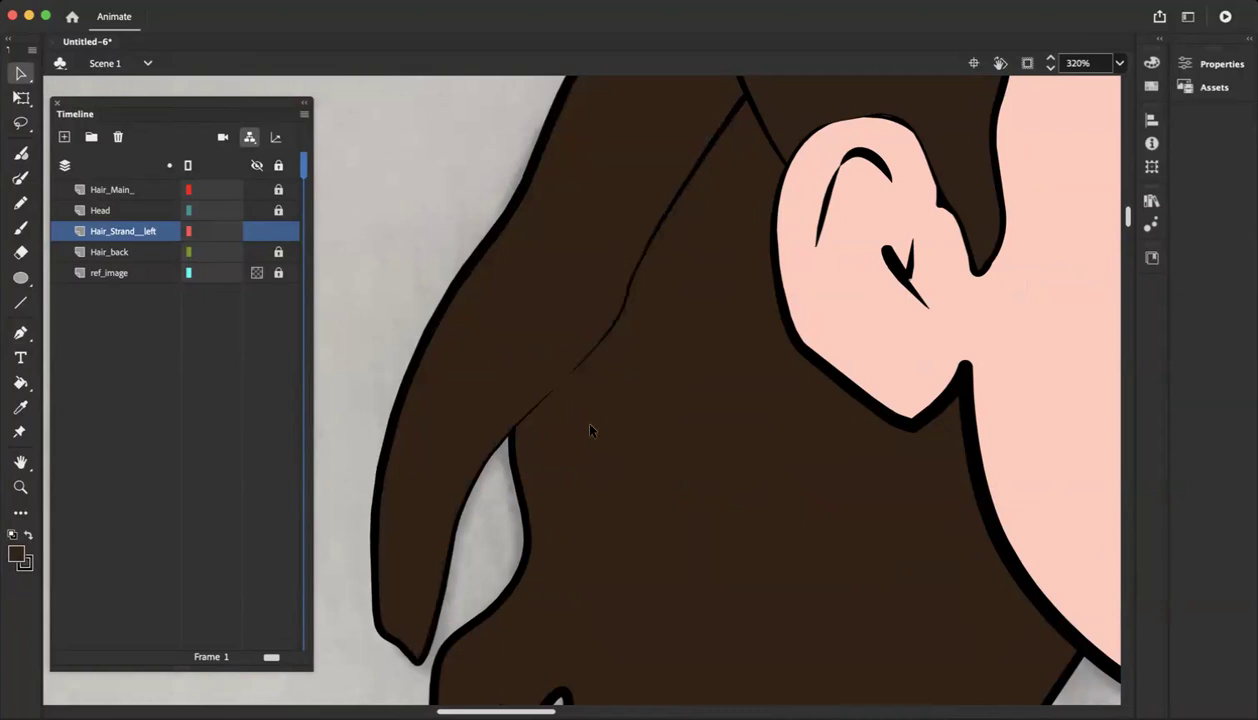
Delete the upper and middle segments of the strand's inner outline so the strand merges with the back hair
left_click(690, 130)
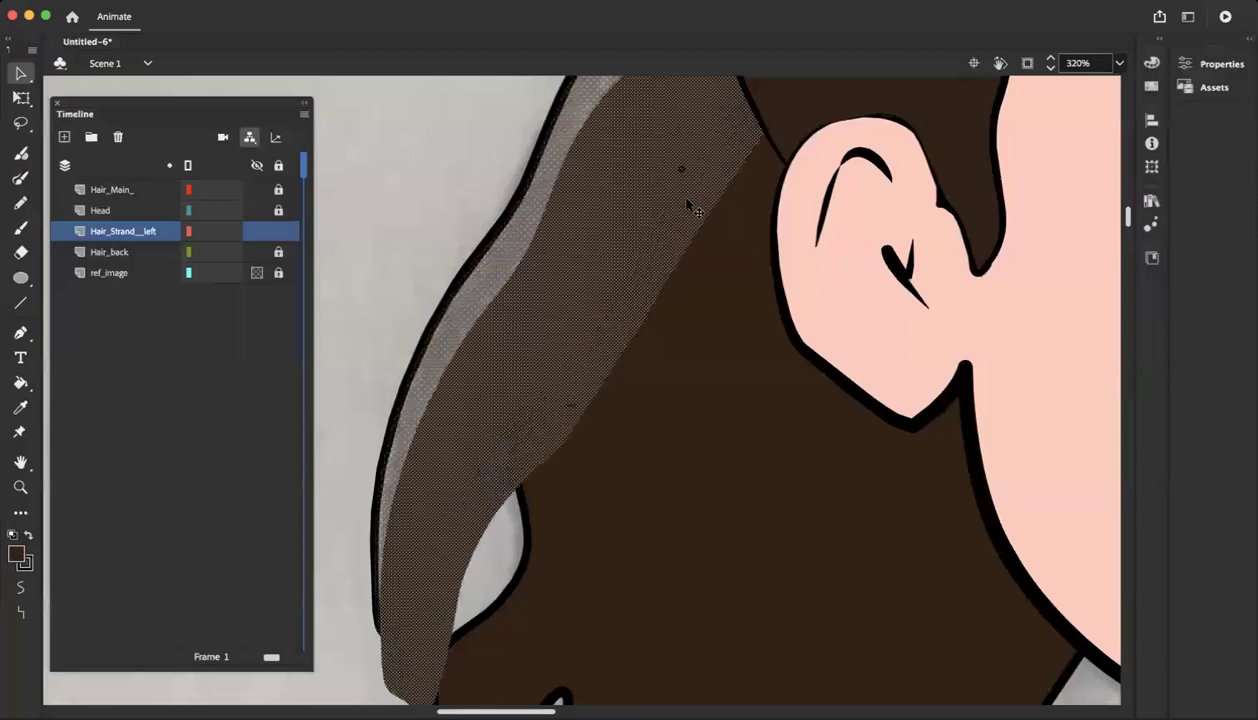
key("Delete")
left_click(643, 254)
key("Delete")
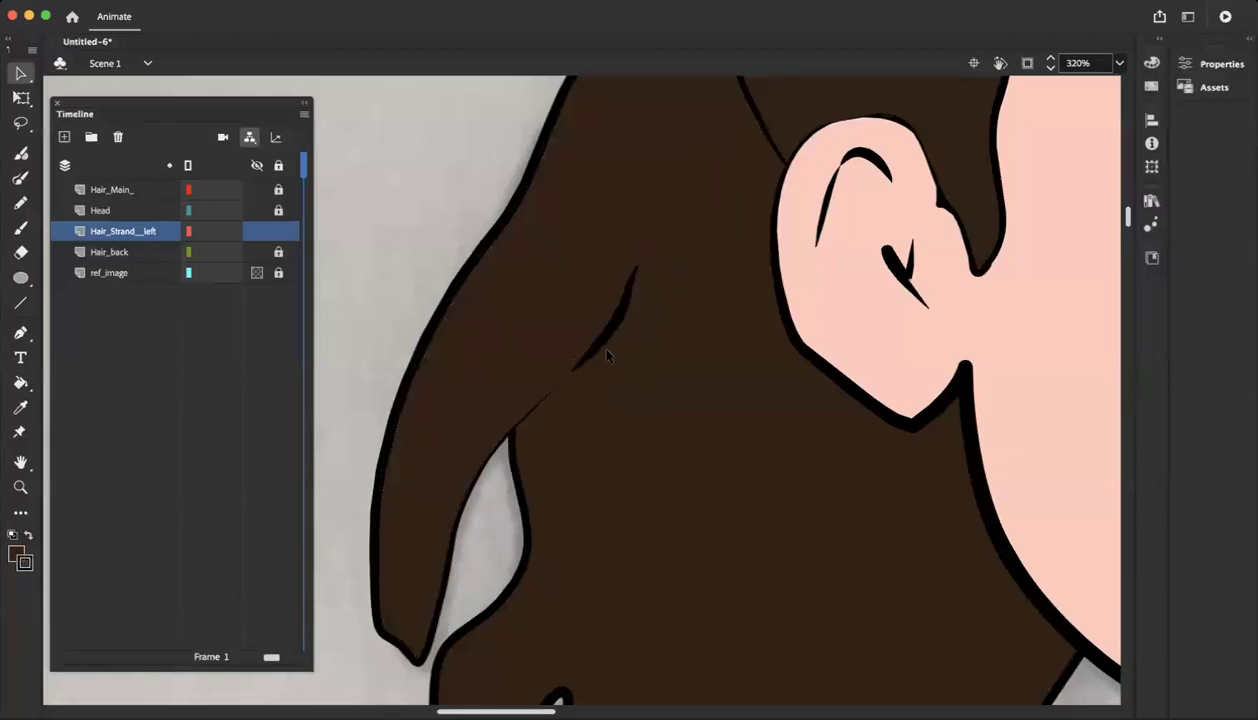
left_click(602, 344)
key("Delete")
left_click(633, 274)
key("Delete")
Trim off the leftover outline tip that runs from the gap into the back hair
left_click(540, 418)
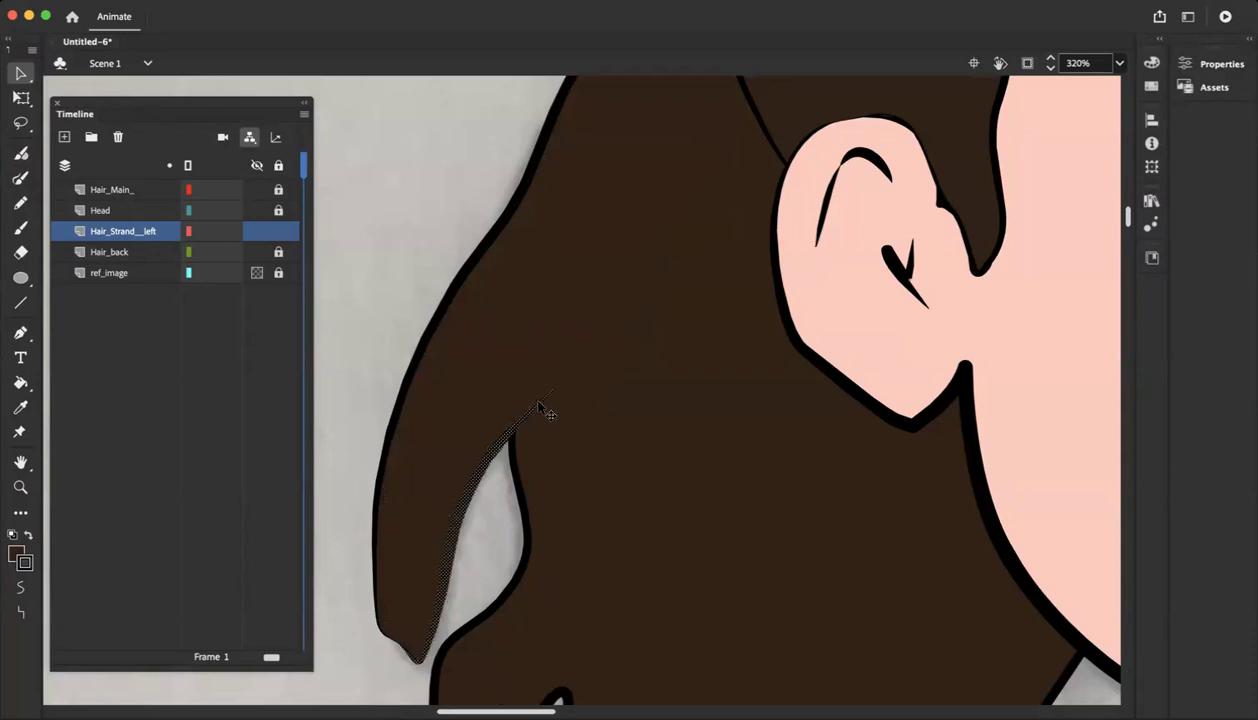
left_click(537, 399)
mouse_move(547, 444)
left_mouse_down()
mouse_move(523, 396)
mouse_move(542, 373)
left_mouse_up()
key("Delete")
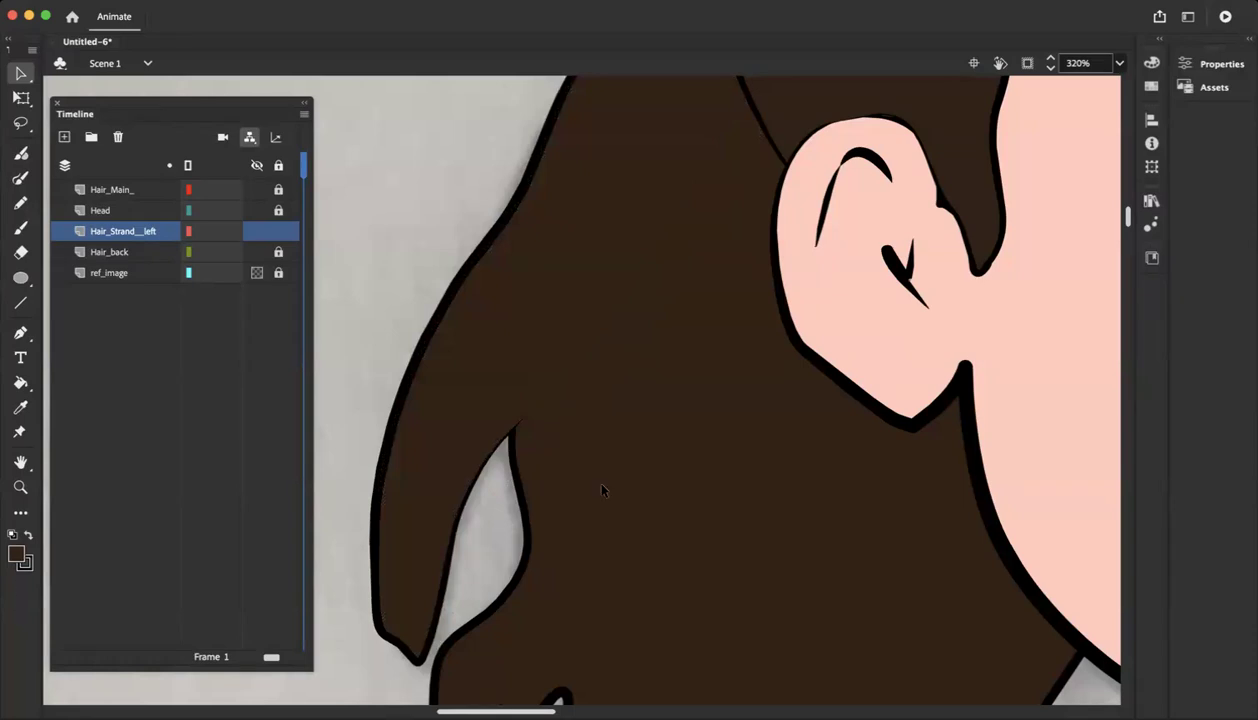
Unlock the Hair_Main_ layer and make it the active layer
key("super+minus")
key("super+minus")
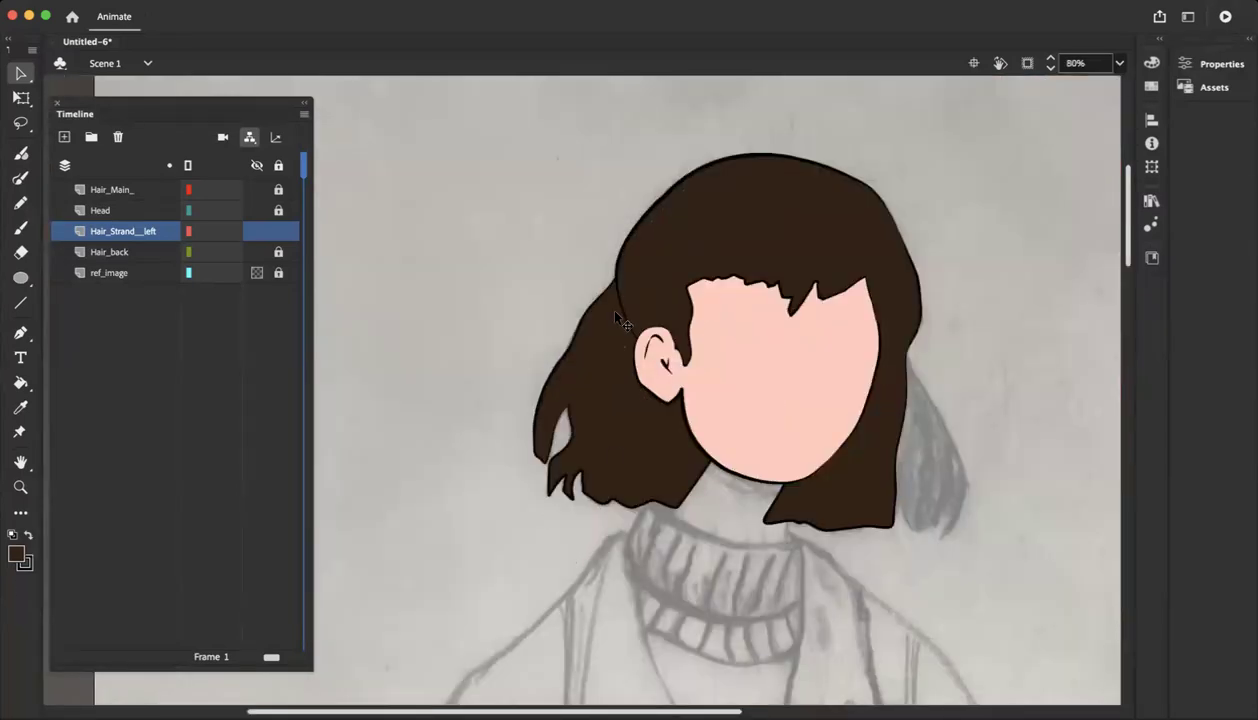
key("super+equal")
left_click_drag(527, 194, 418, 253)
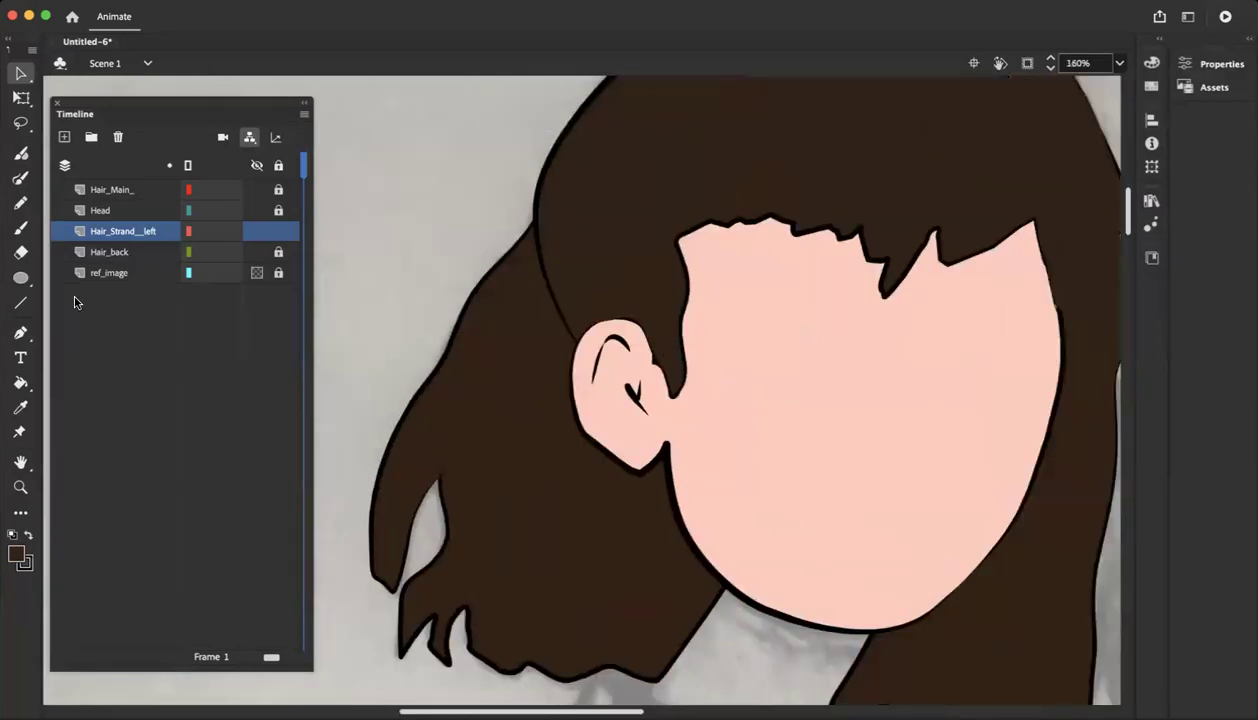
left_click(97, 251)
left_click(97, 188)
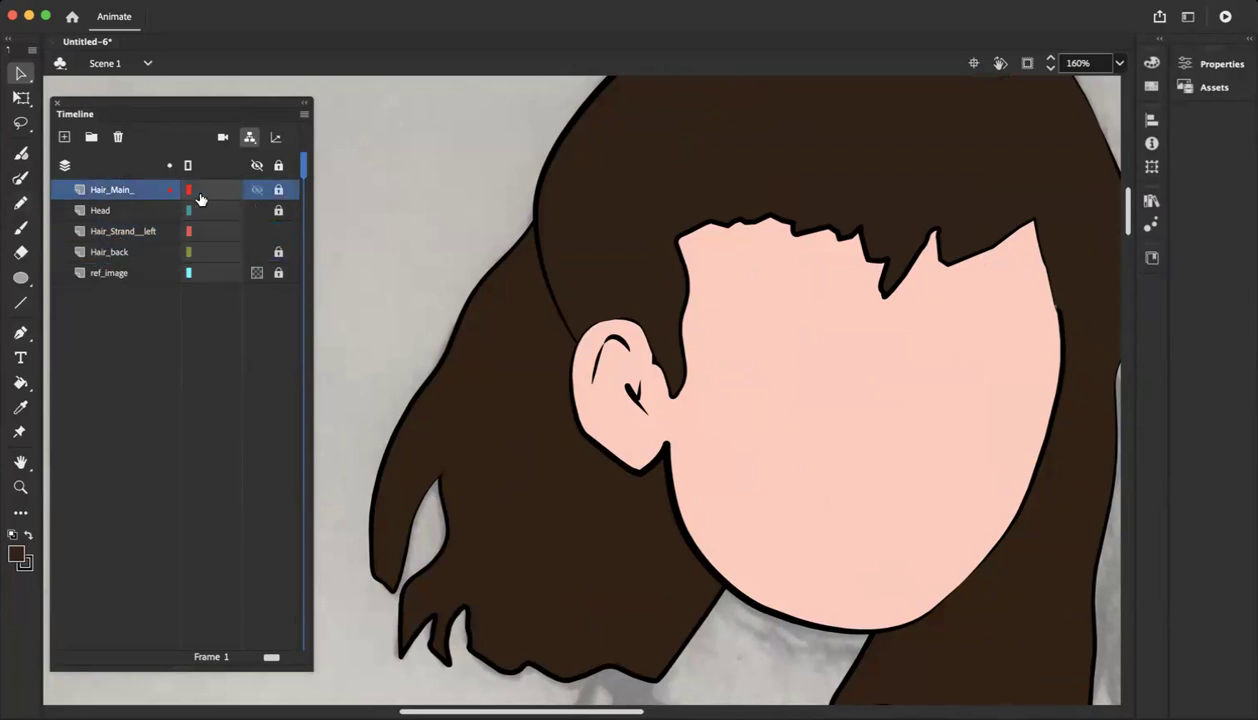
left_click(530, 250)
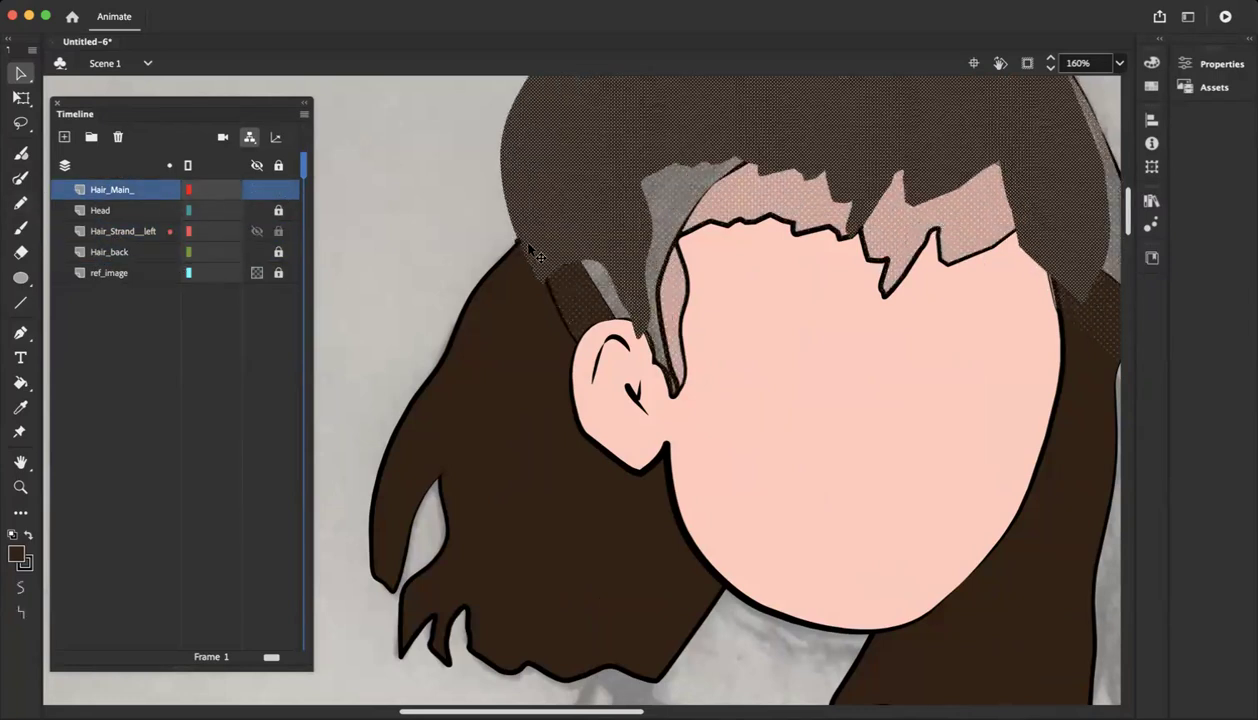
left_click_drag(528, 245, 526, 246)
key("super+z")
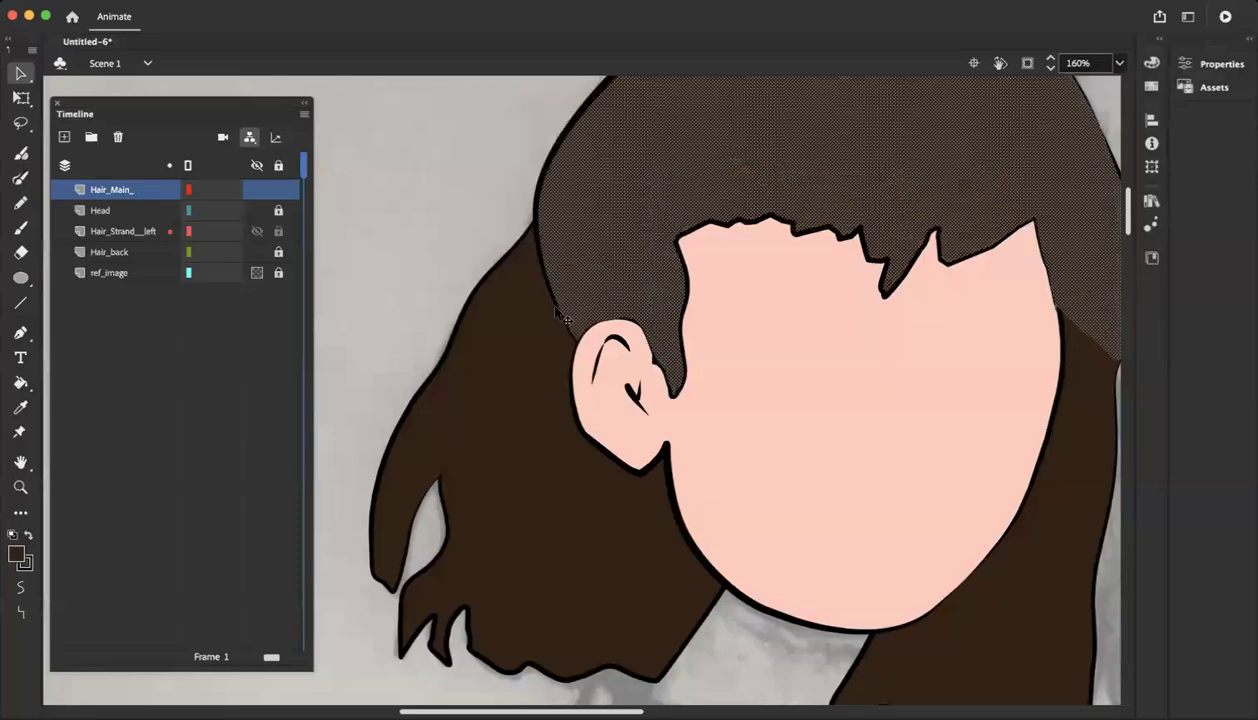
Lock the Hair_Strand__left layer and return to the main hair on the Hair_Main_ layer
left_click(558, 314)
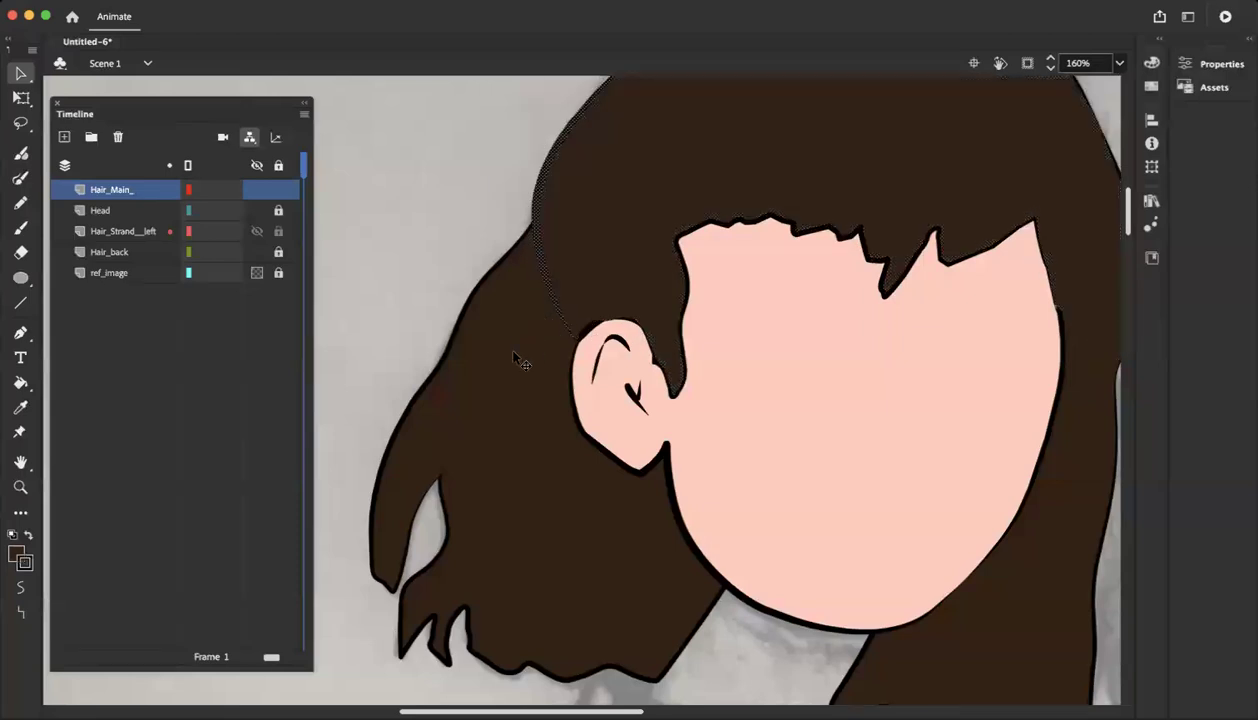
left_click(546, 268)
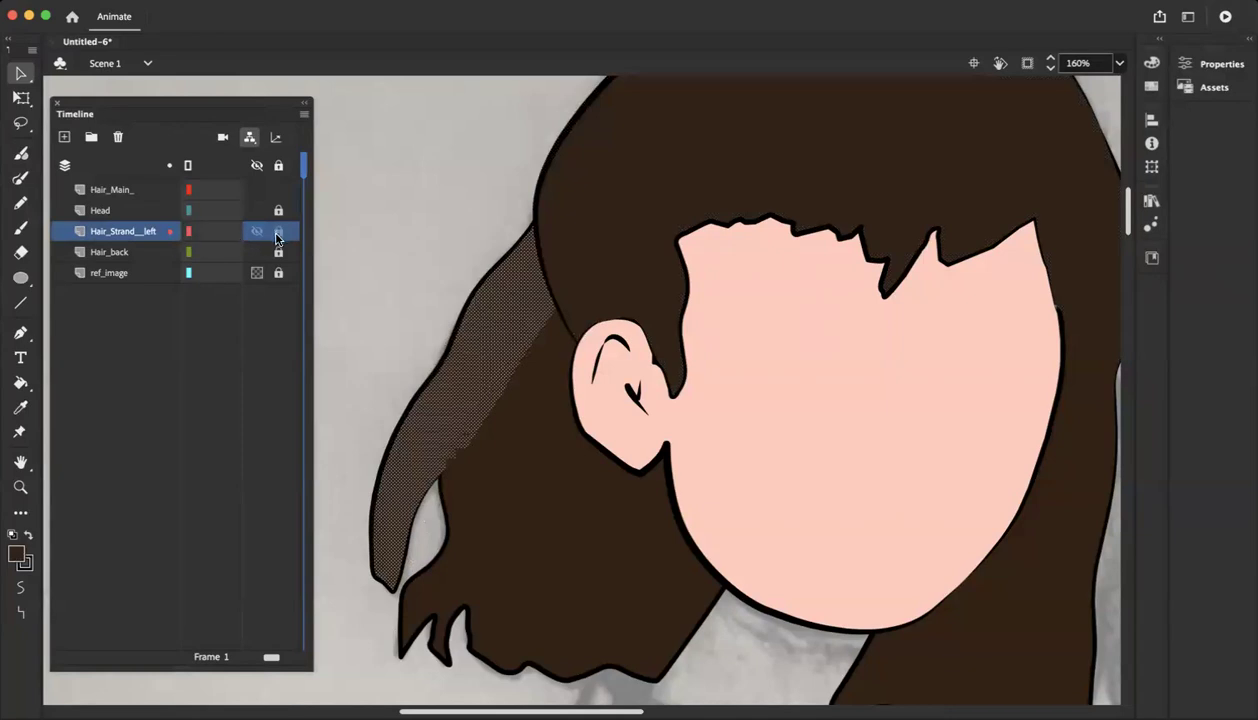
left_click(278, 234)
left_click(535, 264)
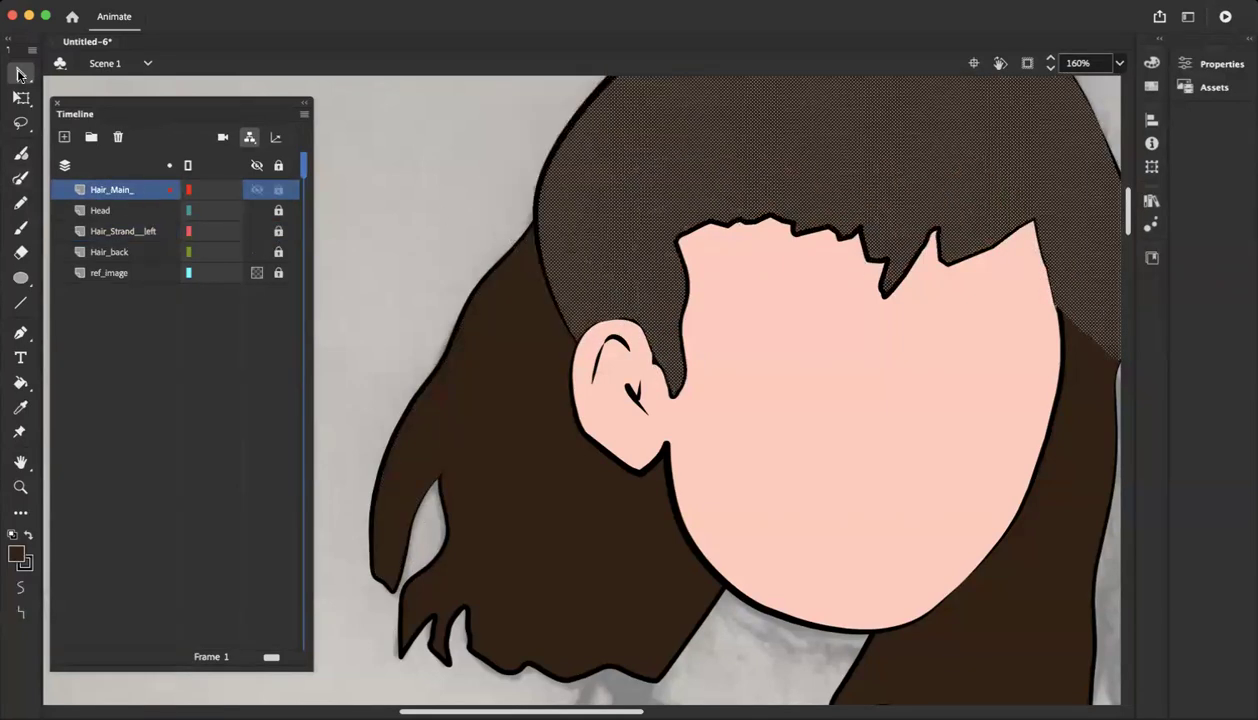
Delete the piece of the main hair's outline just above and behind the ear so it blends into the back hair
left_click(527, 275)
left_click_drag(572, 320, 586, 353)
key("Delete")
key("Delete")
left_click_drag(589, 306, 614, 333)
left_click(606, 326)
key("super+z")
key("super+z")
key("Delete")
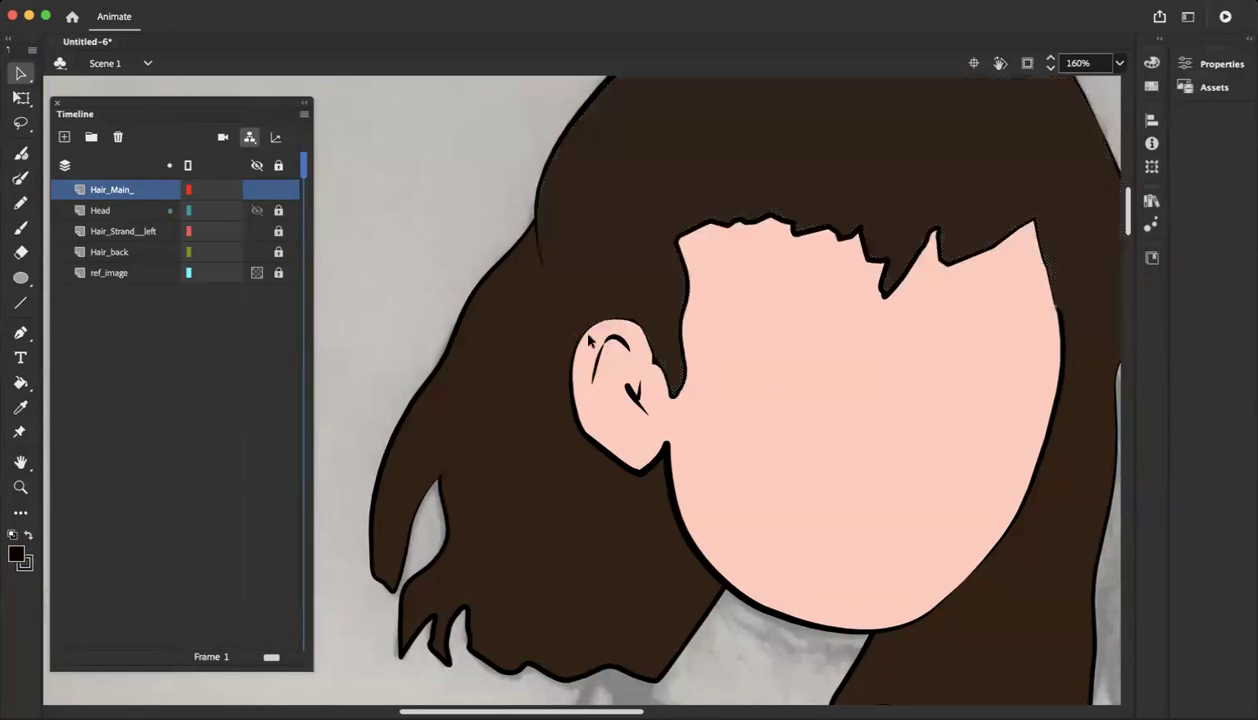
Try to delete the part of the main hair that runs along the front edge of the ear
left_click_drag(616, 319, 670, 392)
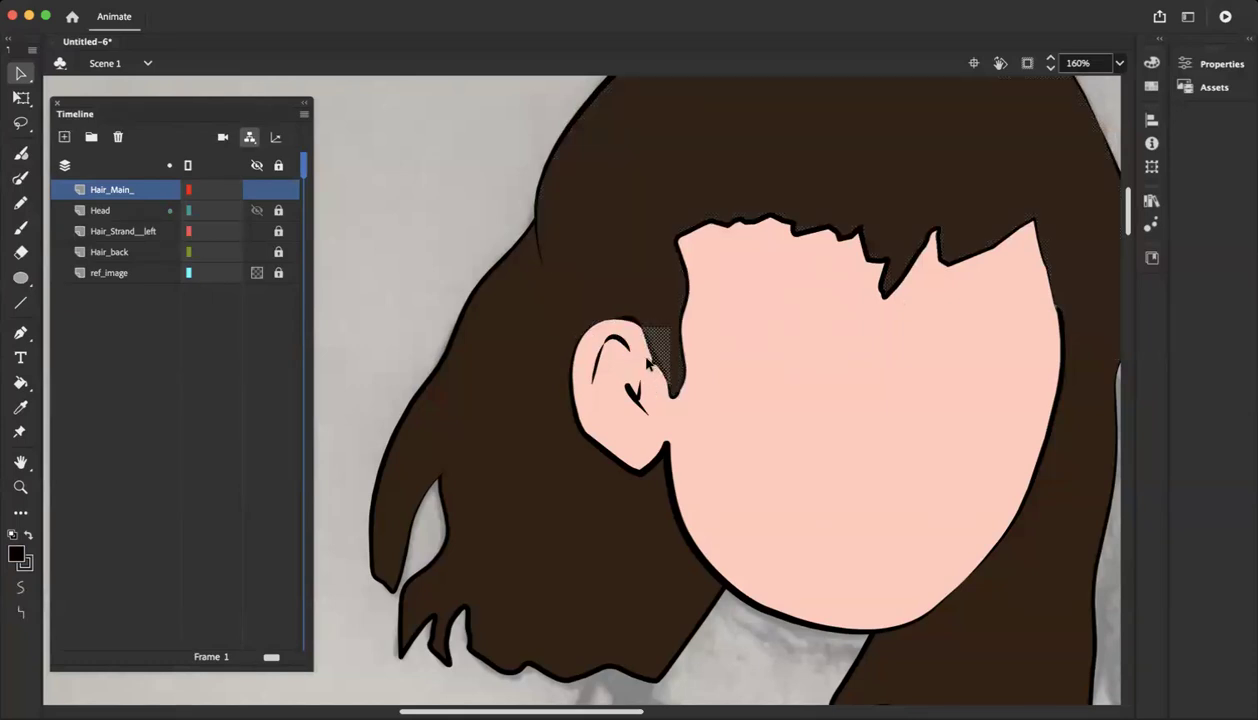
key("Delete")
key("super+z")
left_click(646, 384)
key("super+z")
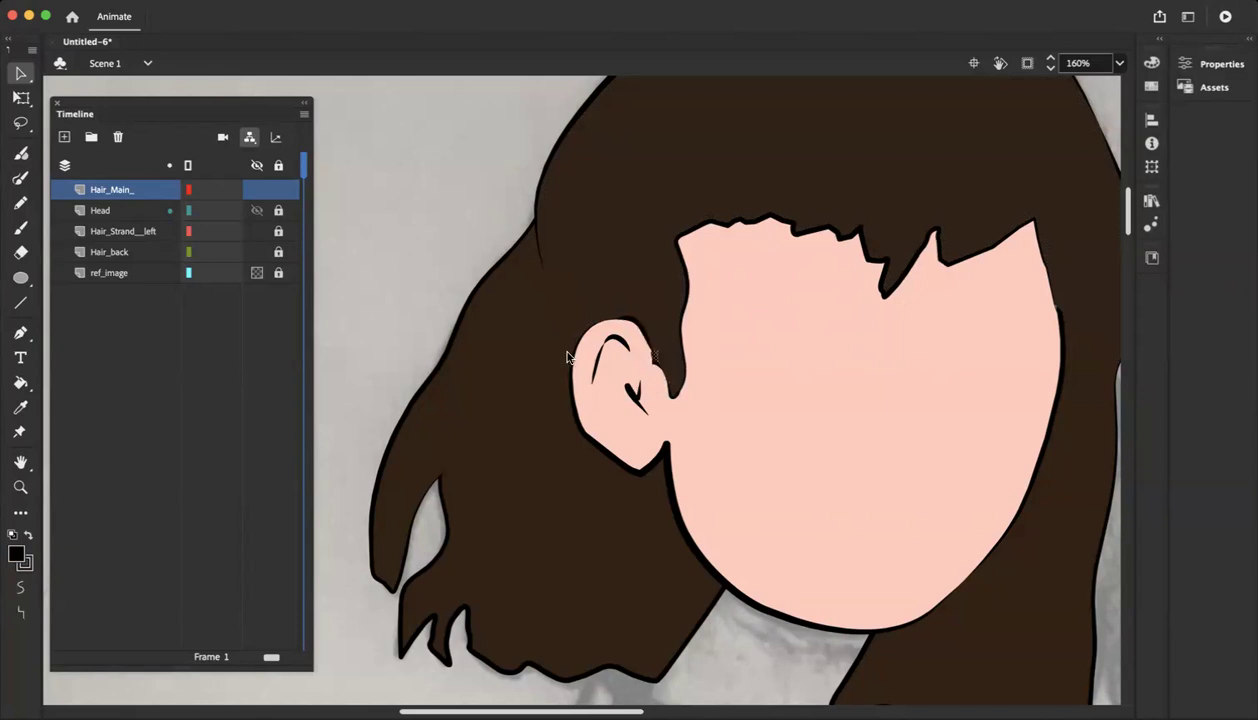
key("super+z")
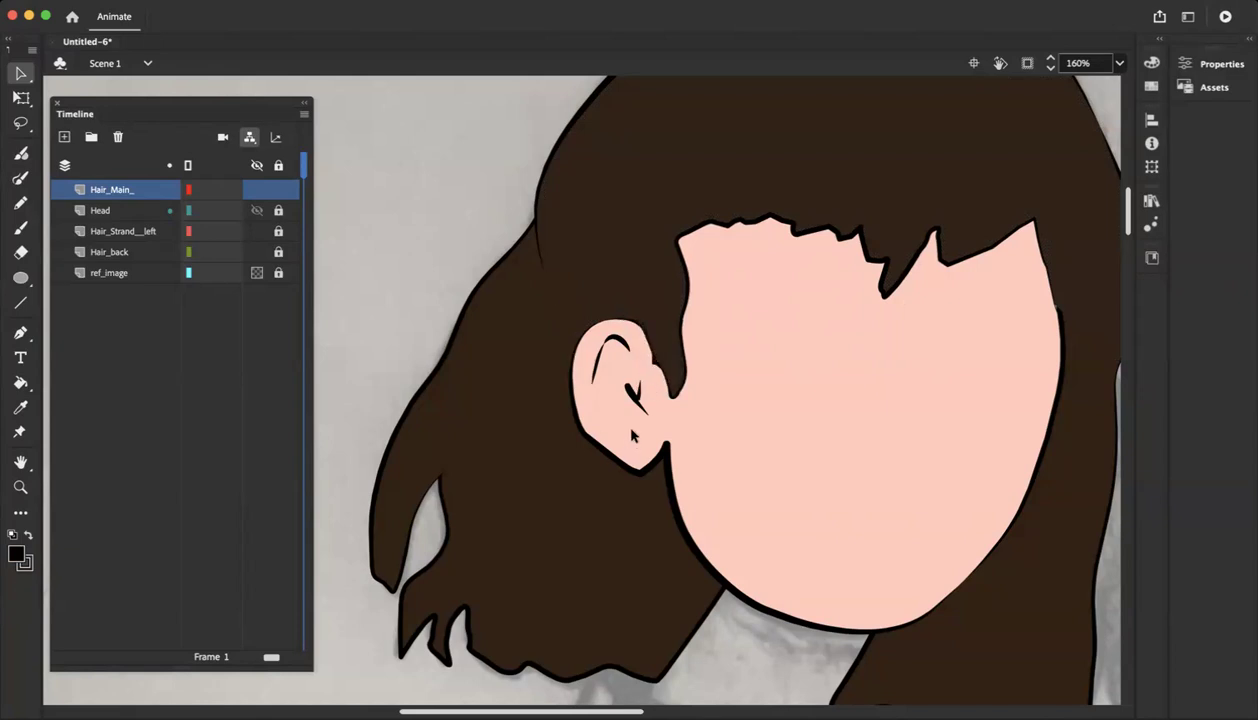
Delete the leftover outline tip where the main hair meets the loose strand behind the ear
left_click_drag(551, 283, 532, 222)
key("Escape")
key("super+minus")
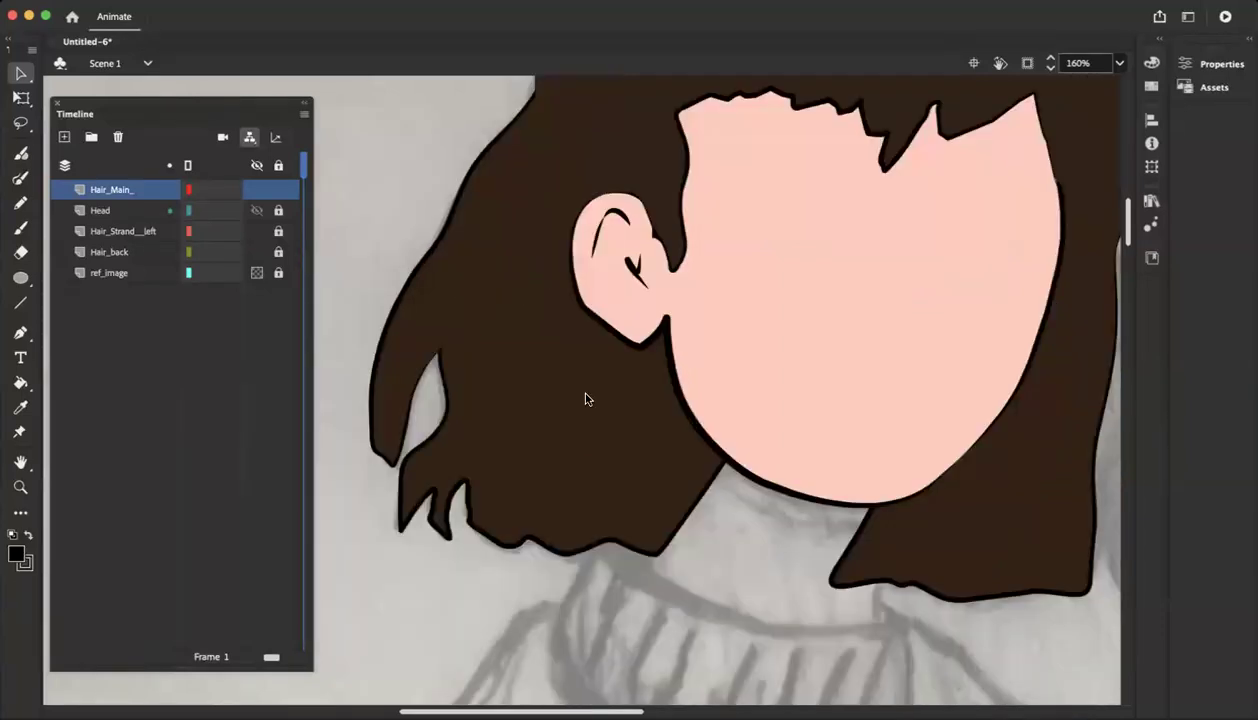
key("super+minus")
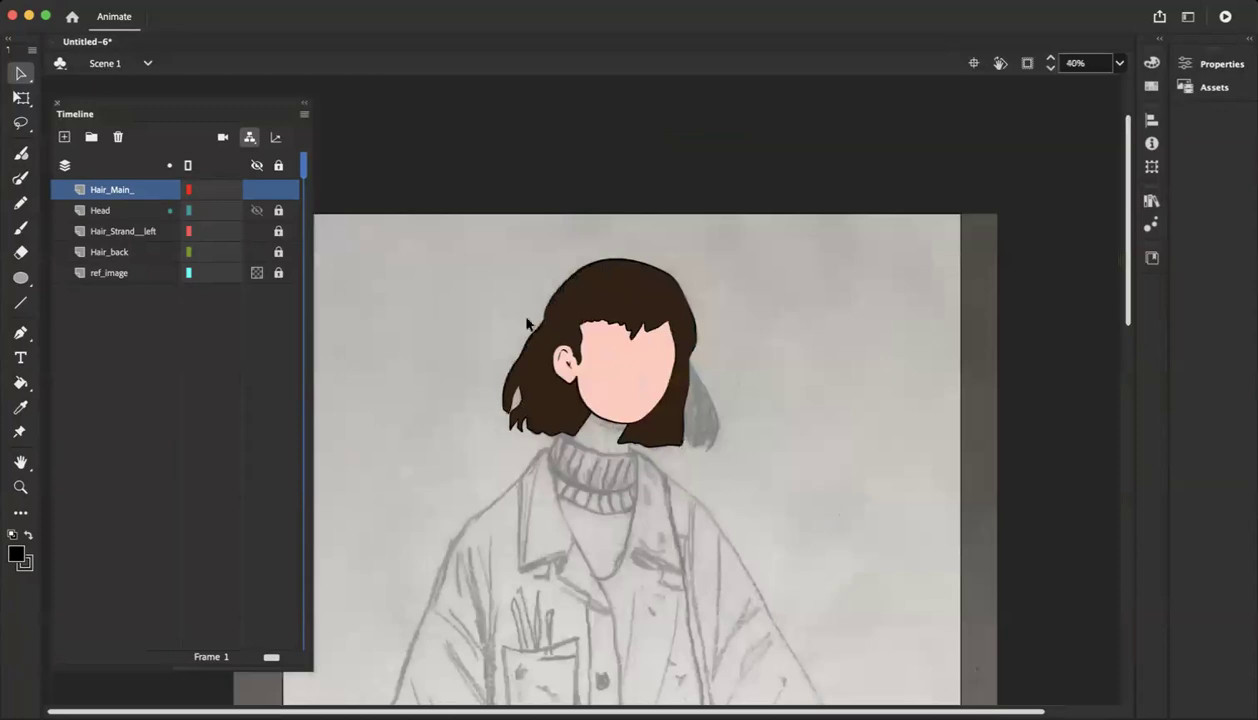
key("super+equal")
key("super+equal")
key("super+minus")
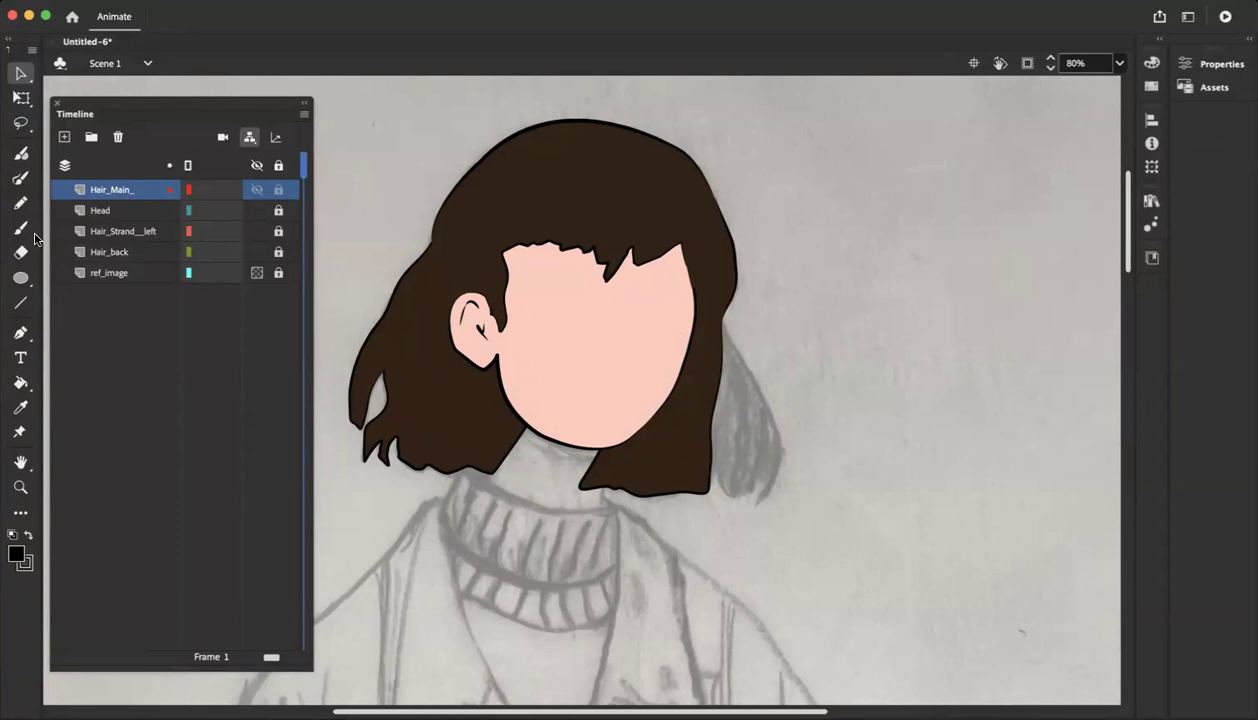
Display the Hair_Main_ layer as outlines so the sketched hair texture shows through
left_click(189, 253)
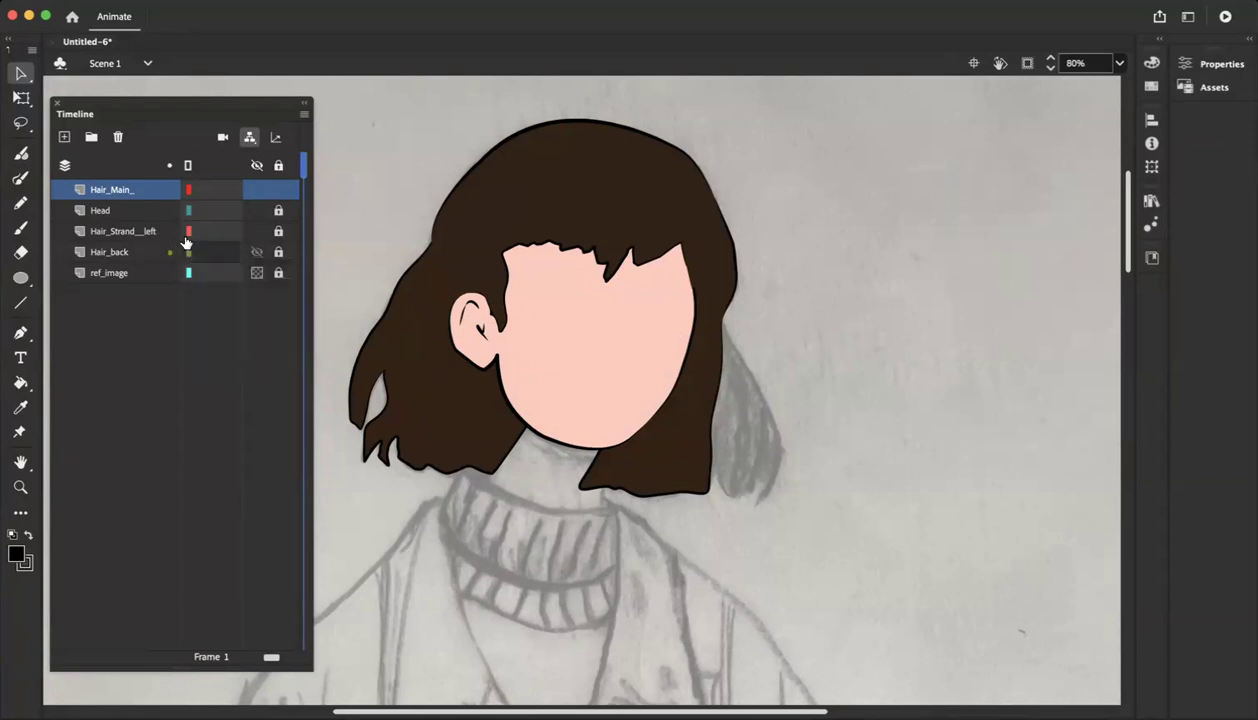
left_click(129, 208)
left_click(129, 193)
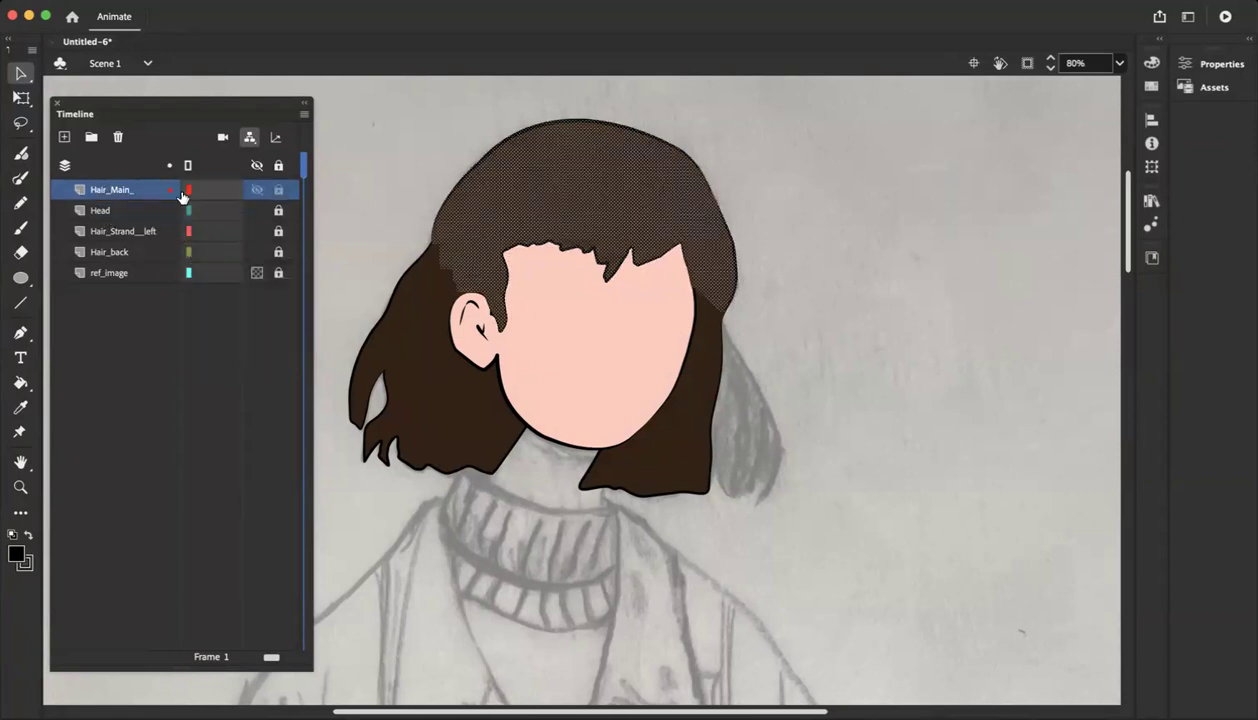
left_click(188, 189)
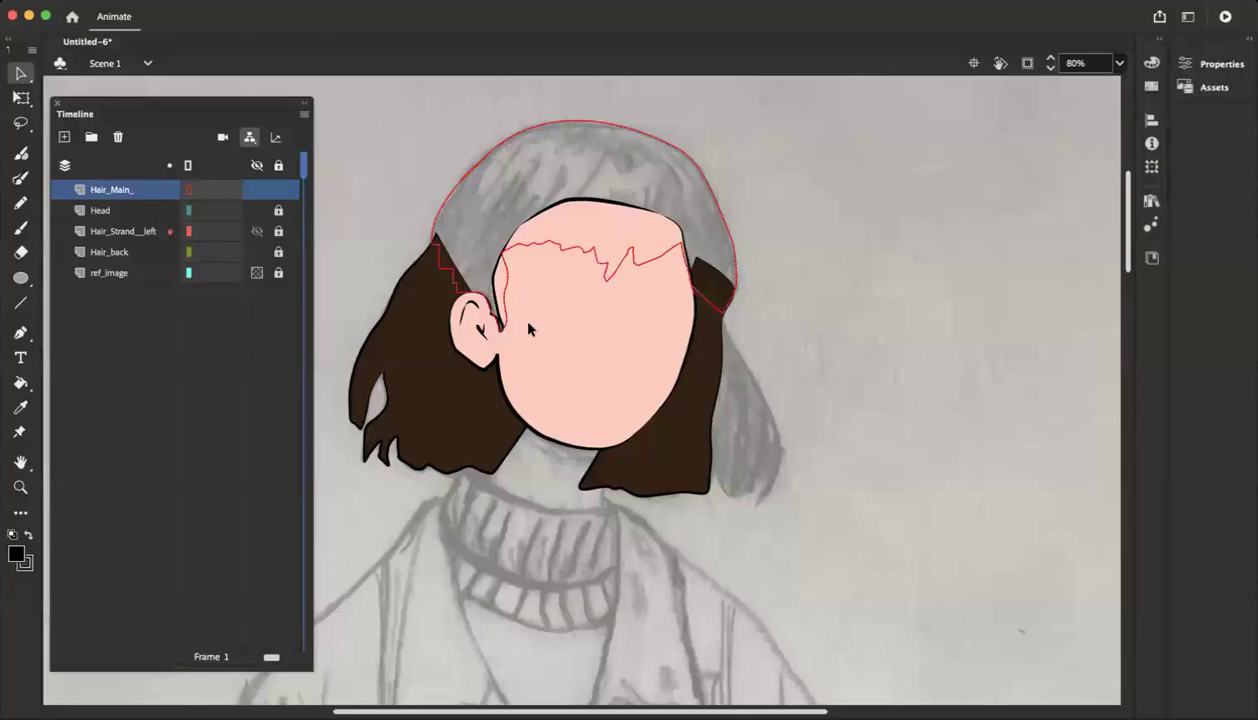
scroll(529, 329, "down", 2)
scroll(528, 326, "up", 6)
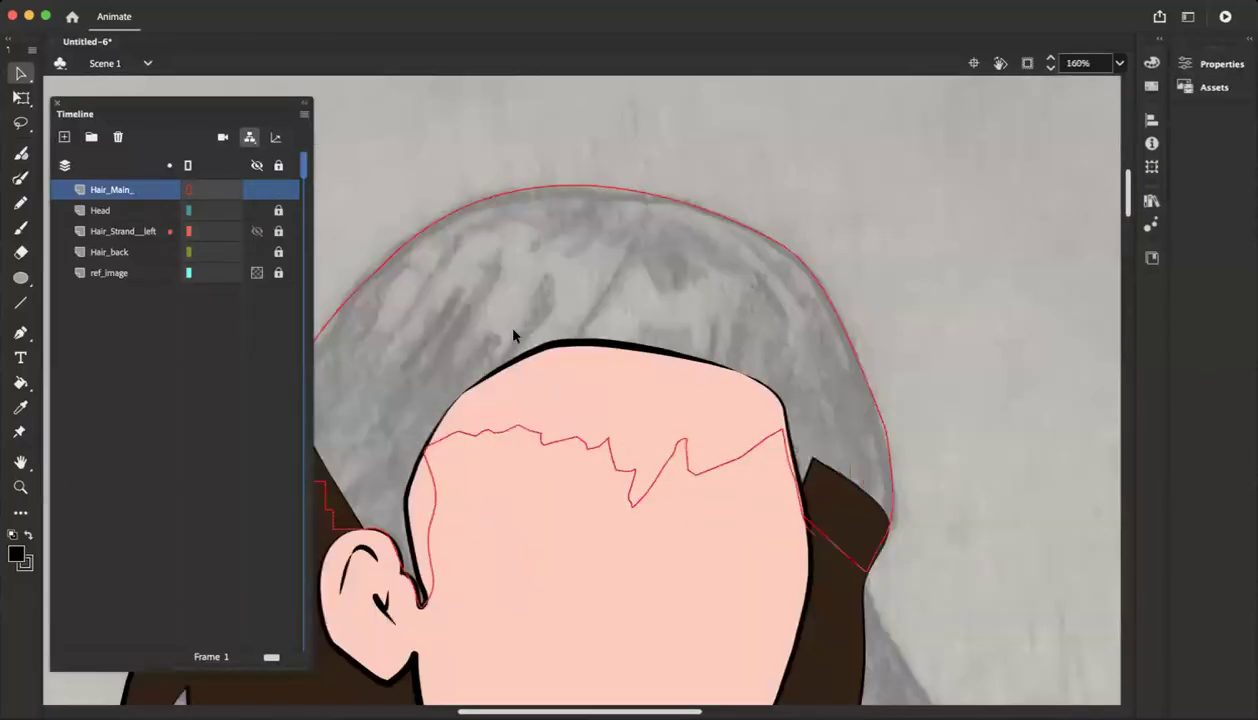
scroll(512, 335, "right", 3)
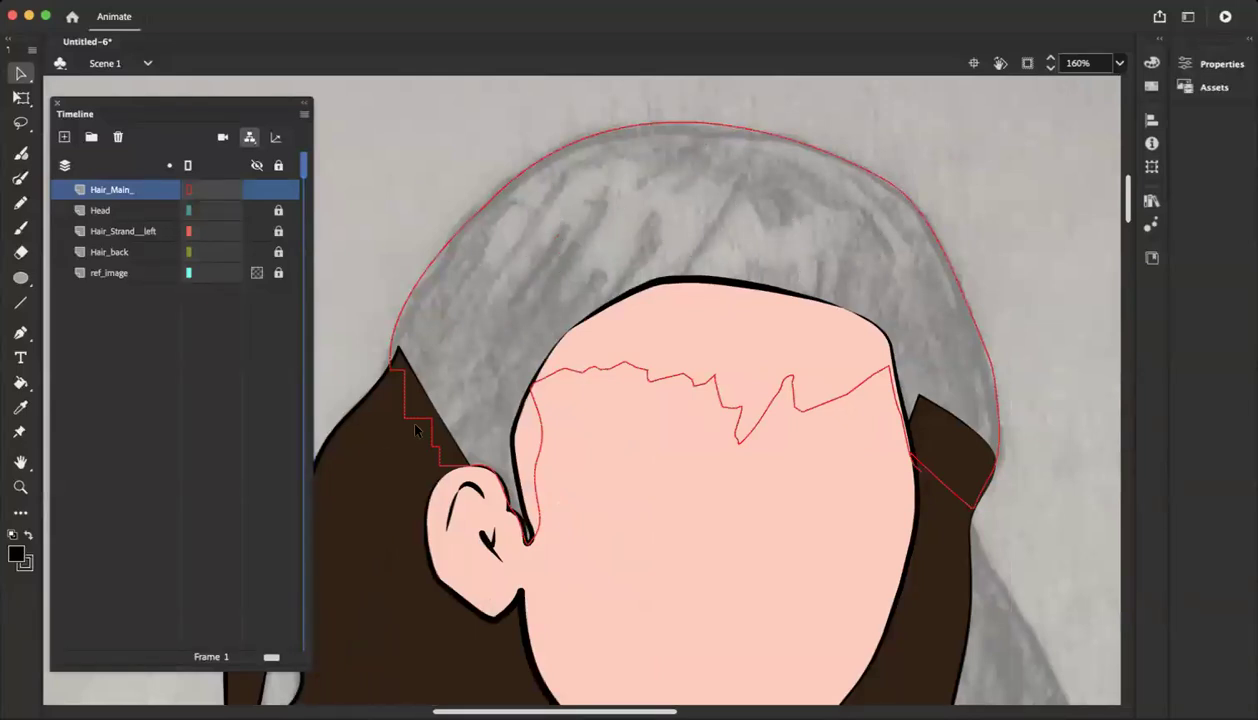
Set the main hair's fill colour to black
left_click(12, 555)
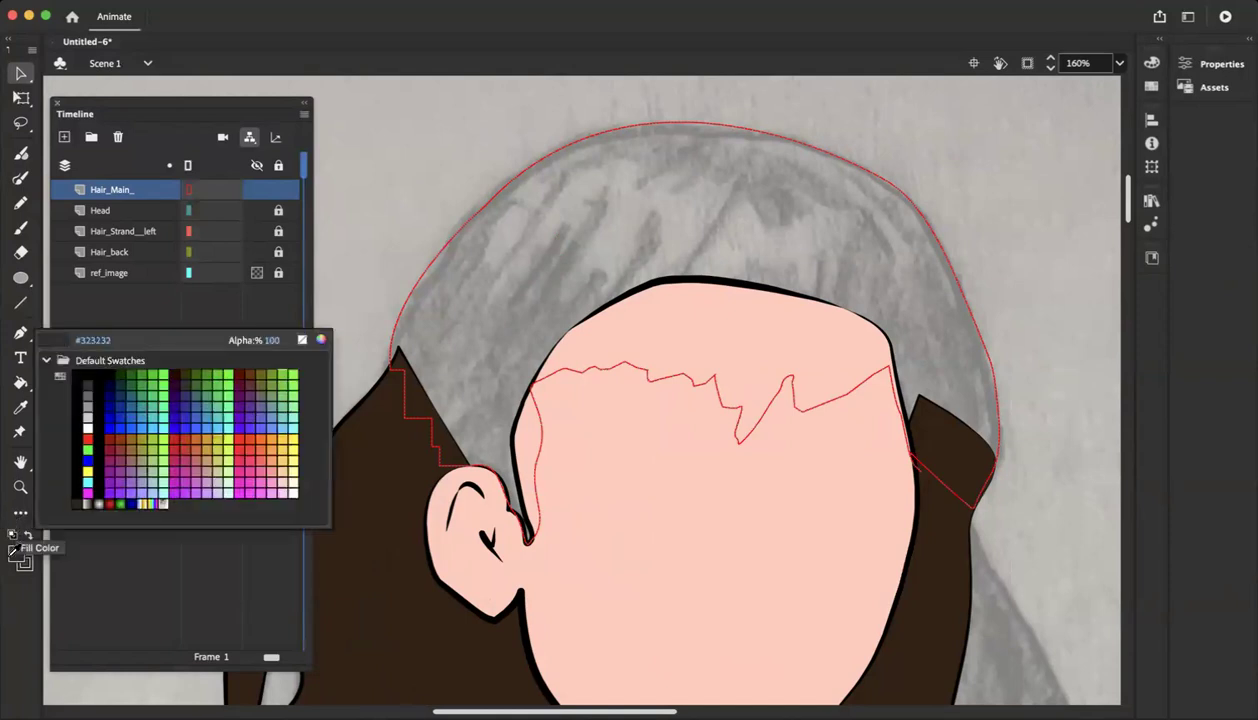
left_click(112, 357)
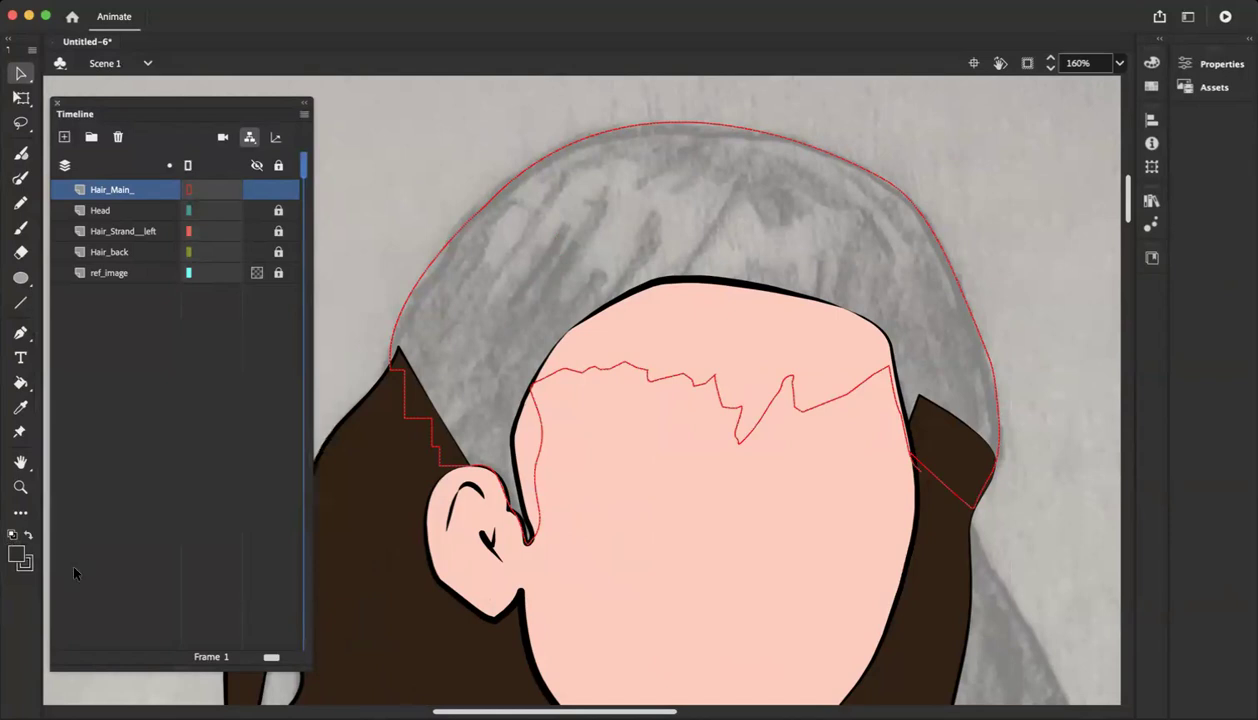
left_click(18, 552)
left_click(93, 366)
Try tracing a few sketched hair texture lines with the Pencil, and turn off the Hair_Main_ layer's outline display
left_click(20, 203)
left_click_drag(562, 229, 510, 296)
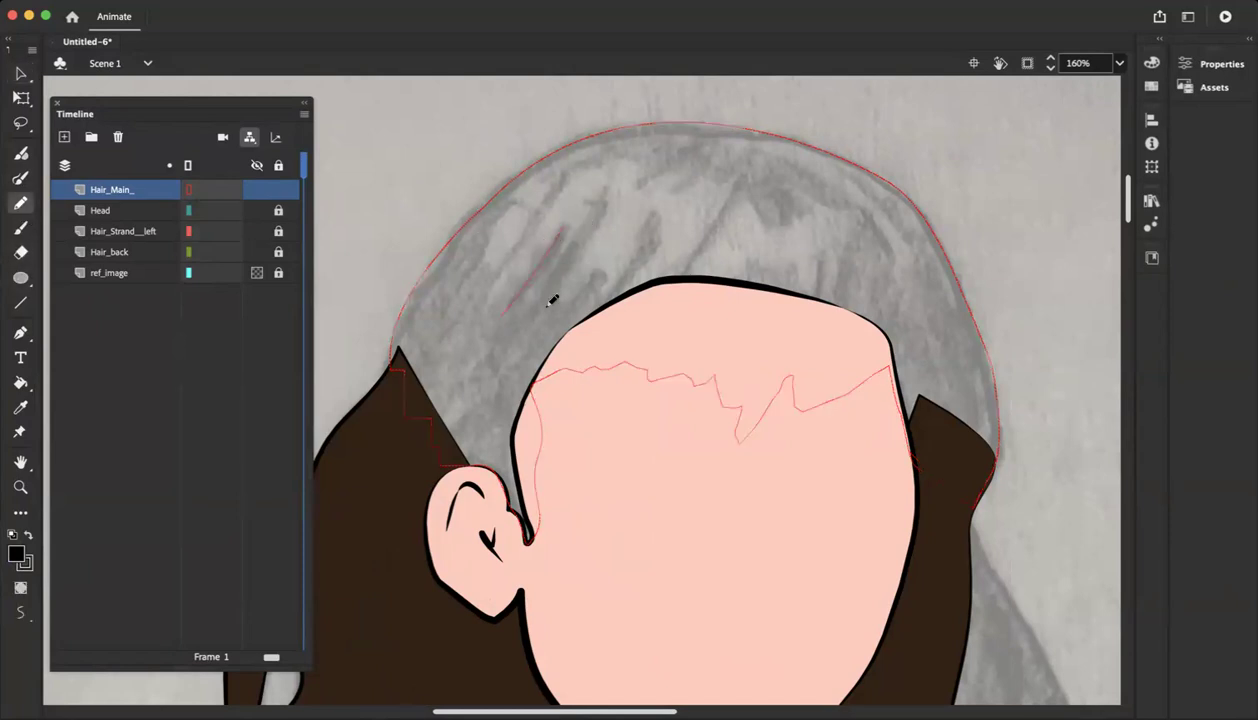
left_click_drag(597, 206, 518, 303)
left_click_drag(645, 216, 607, 278)
left_click_drag(530, 216, 434, 326)
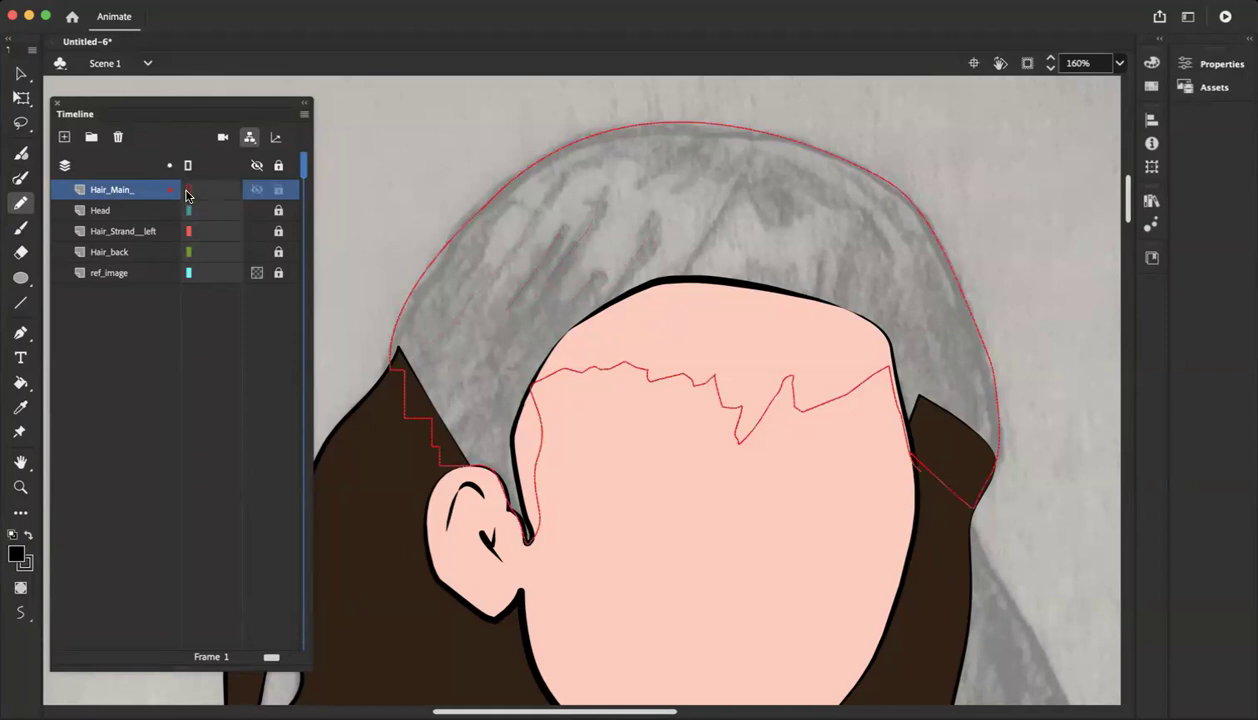
left_click(187, 190)
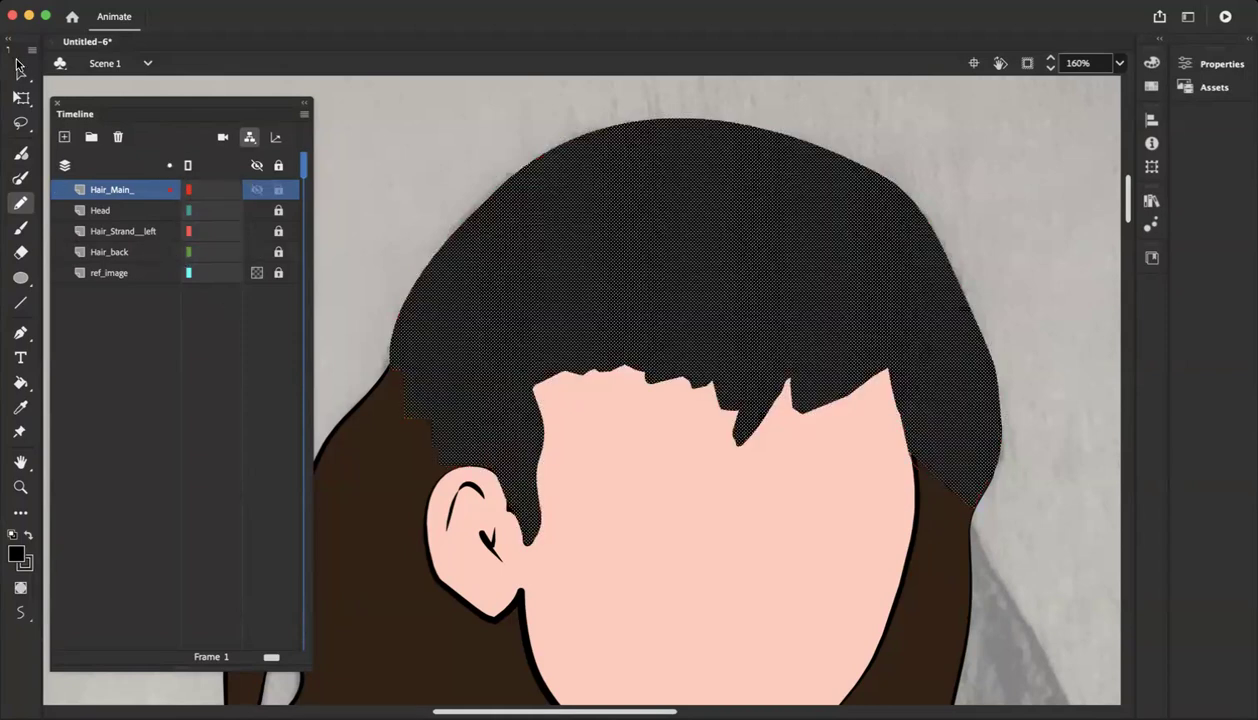
Set the Hair_Main_ layer's visibility to 50% opacity
left_click(17, 67)
double_click(84, 189)
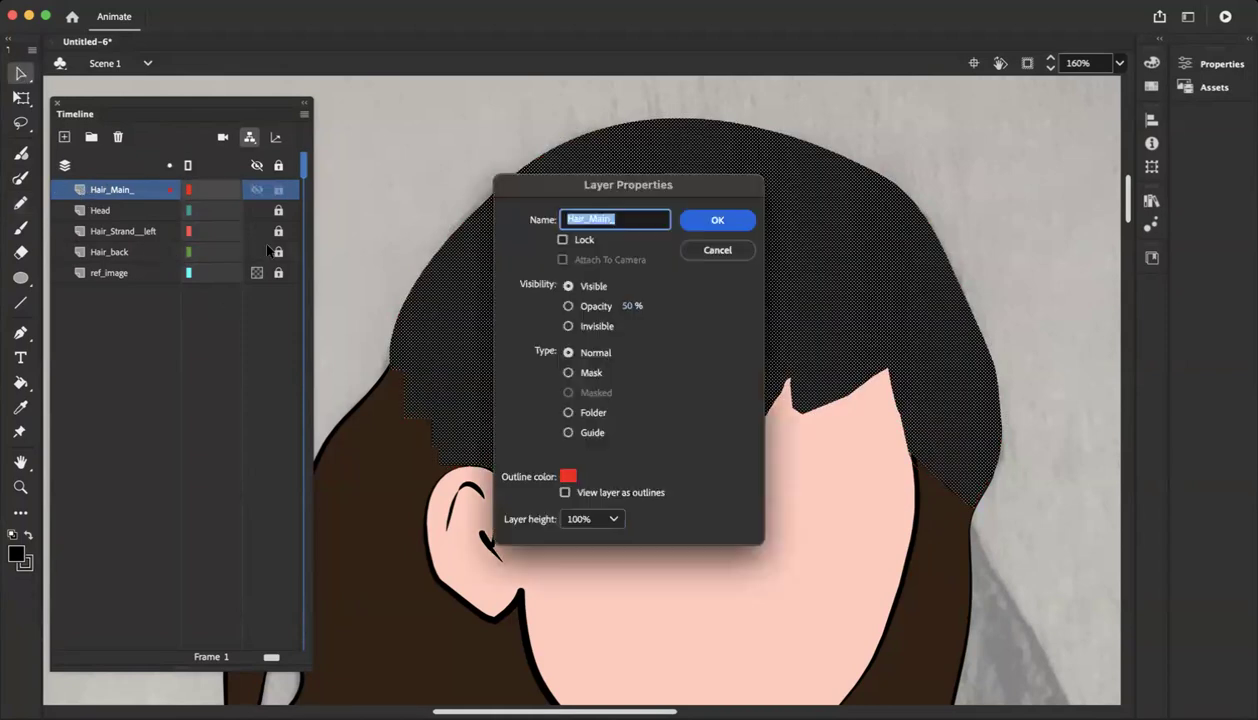
left_click(586, 312)
left_click(717, 219)
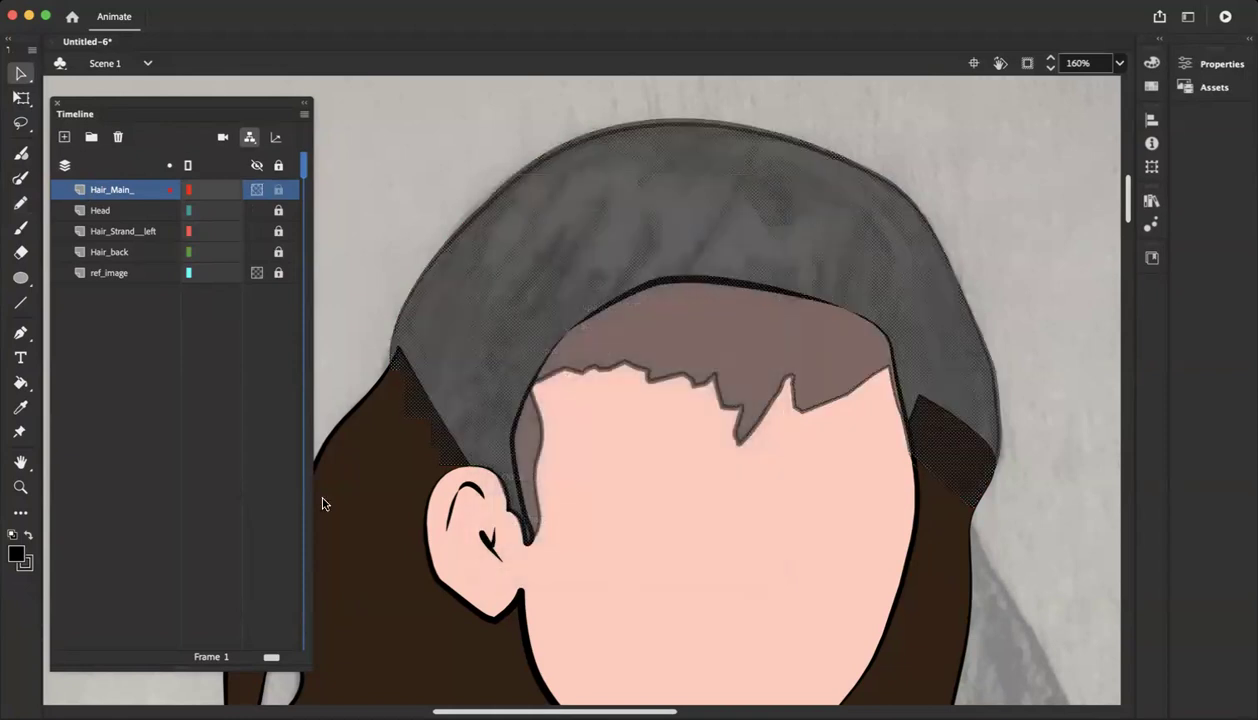
Try two Pencil texture lines on the main hair above the ear and undo them
left_click(17, 203)
left_click(17, 203)
left_click_drag(590, 211, 541, 288)
left_click_drag(564, 226, 477, 327)
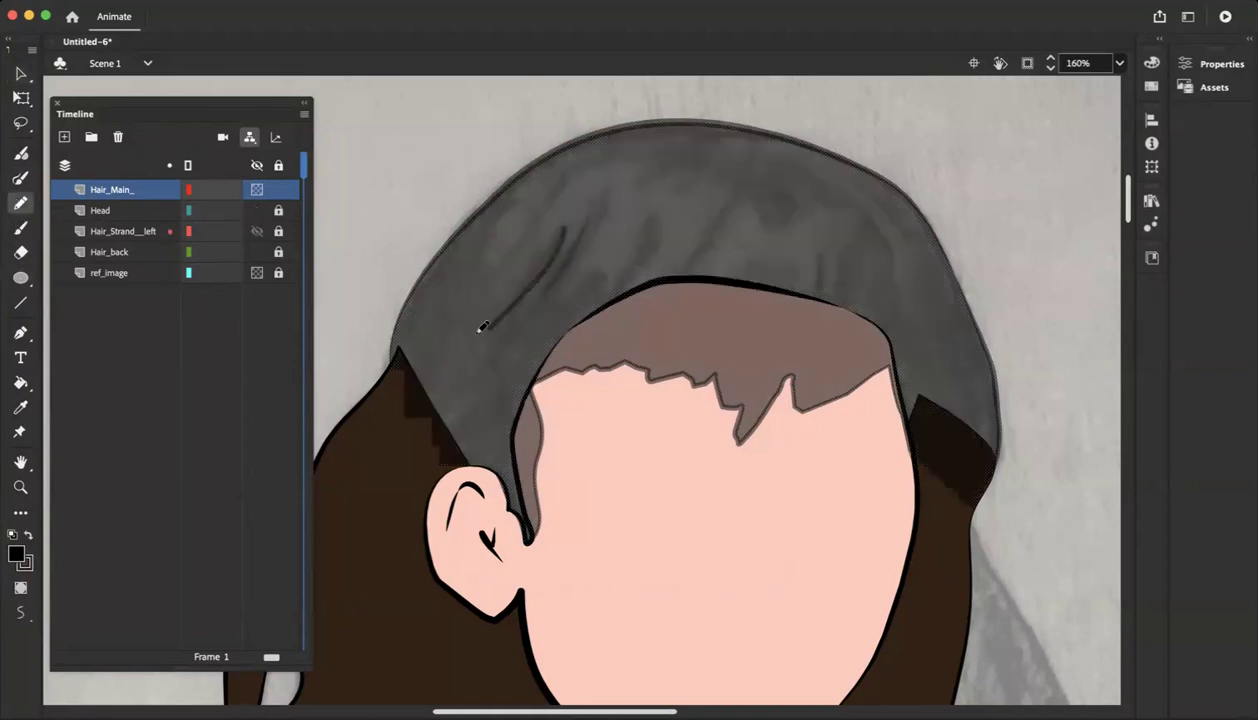
key("super+z")
key("super+z")
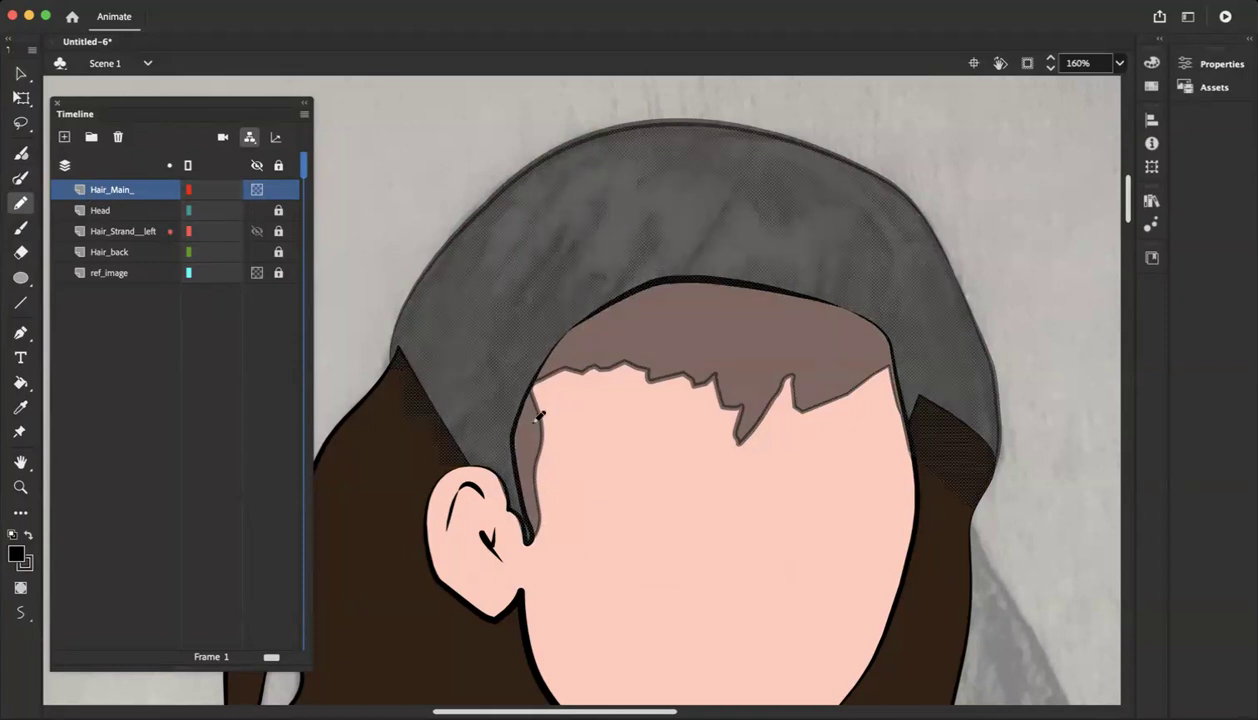
Change the main hair's fill to a very dark brown and set the Pencil's stroke colour to black
left_click(20, 549)
left_click(28, 536)
left_click(29, 538)
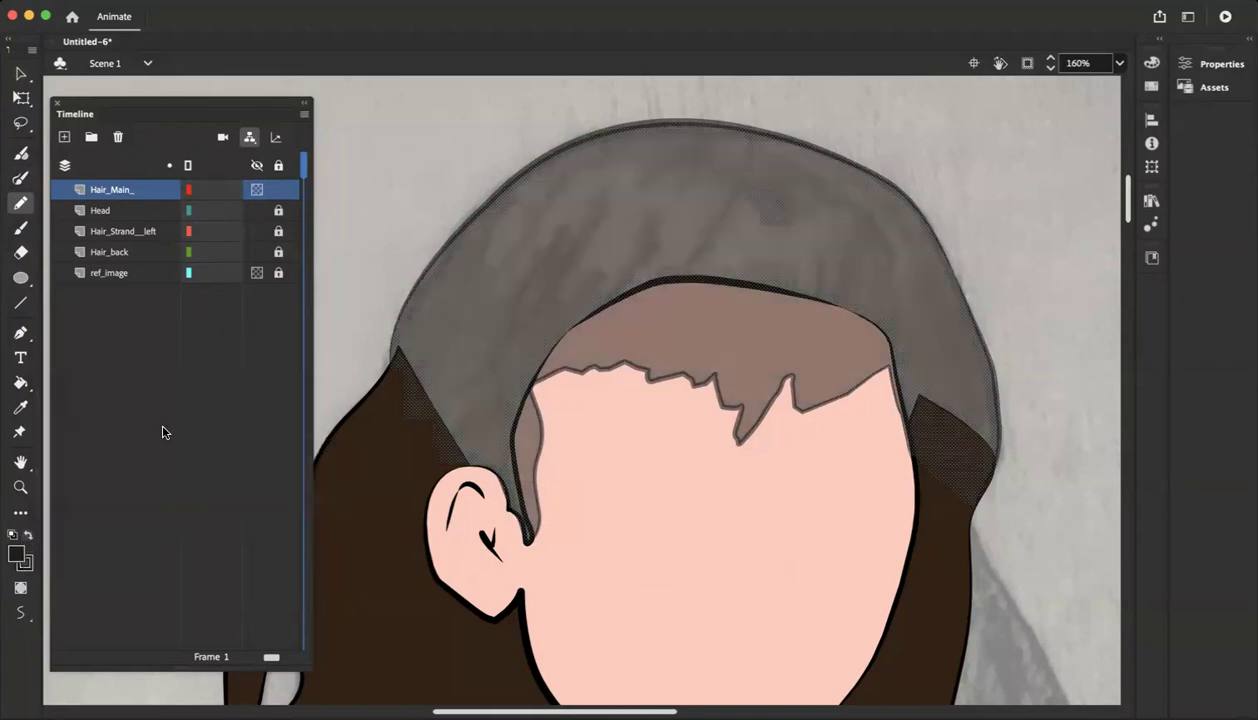
left_click(28, 537)
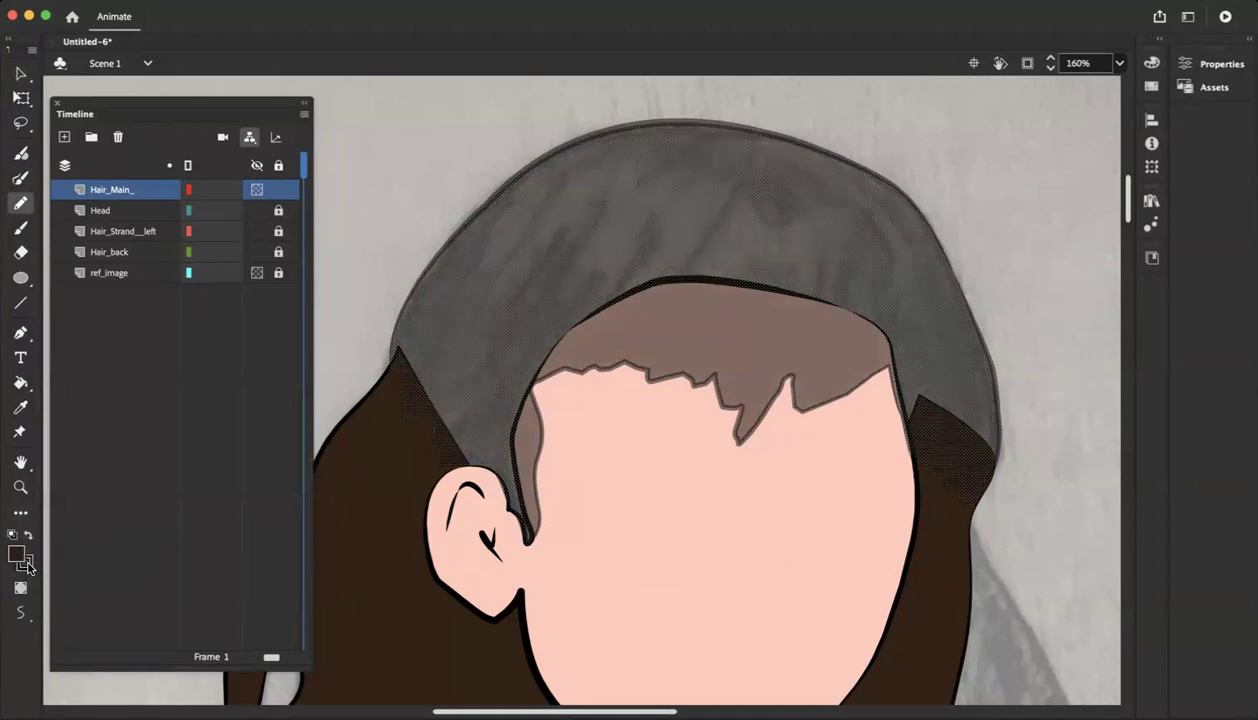
left_click(24, 560)
left_click(92, 372)
Trace the sketched hair texture with slanted Pencil lines across the main hair, from above the ear to the crown
left_click_drag(568, 232, 508, 295)
mouse_move(603, 190)
left_mouse_down()
mouse_move(588, 232)
mouse_move(442, 378)
left_mouse_up()
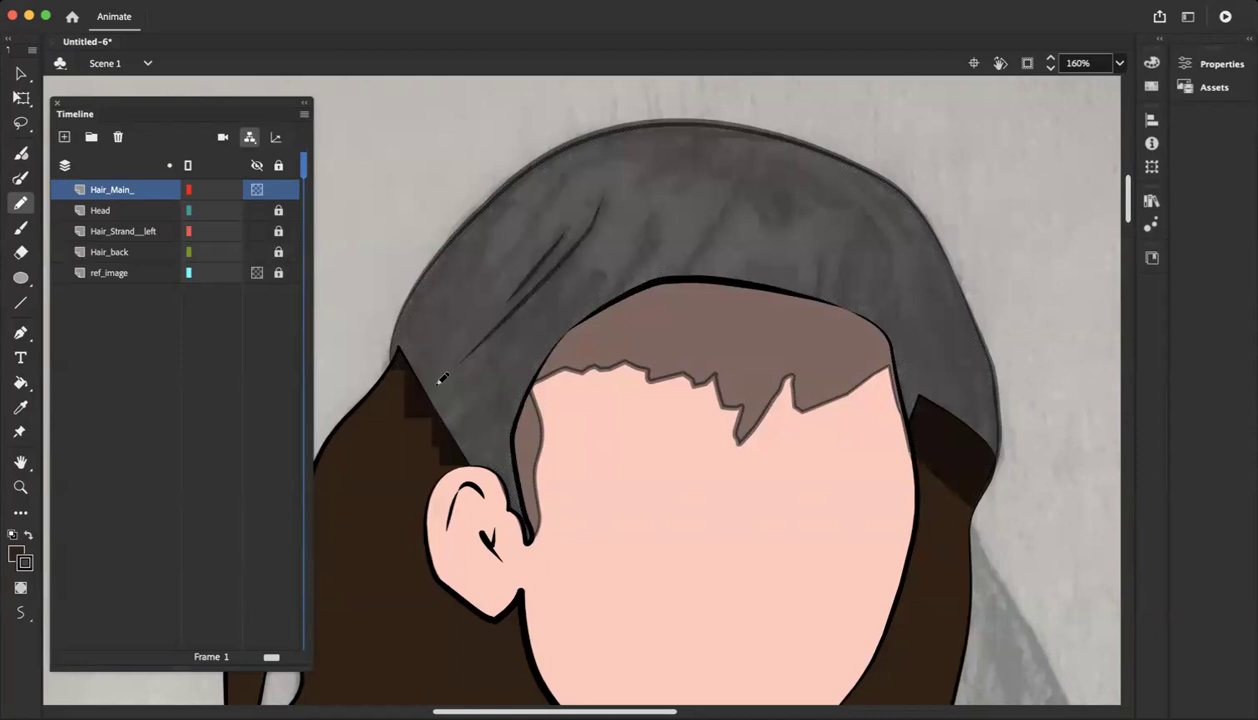
left_click_drag(601, 273, 517, 378)
left_click_drag(662, 204, 613, 290)
left_click_drag(665, 214, 612, 289)
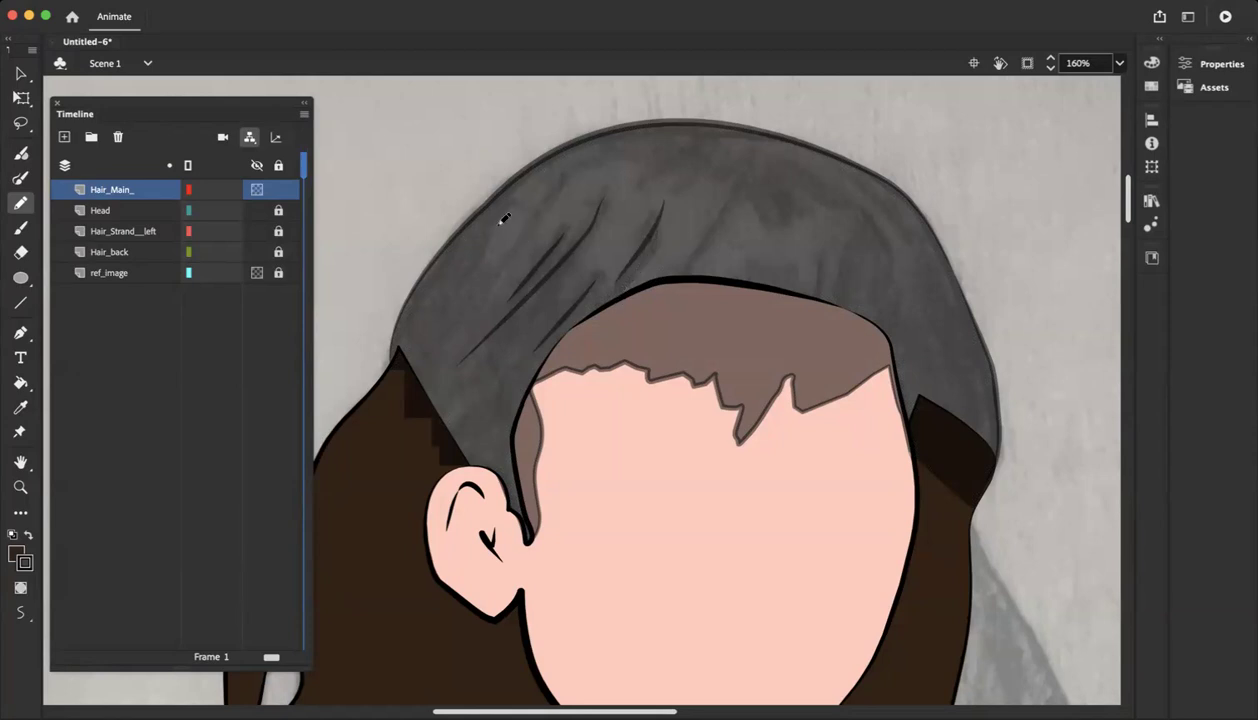
left_click_drag(505, 211, 444, 300)
left_click_drag(505, 352, 476, 436)
left_click_drag(743, 184, 666, 258)
left_click_drag(812, 257, 814, 288)
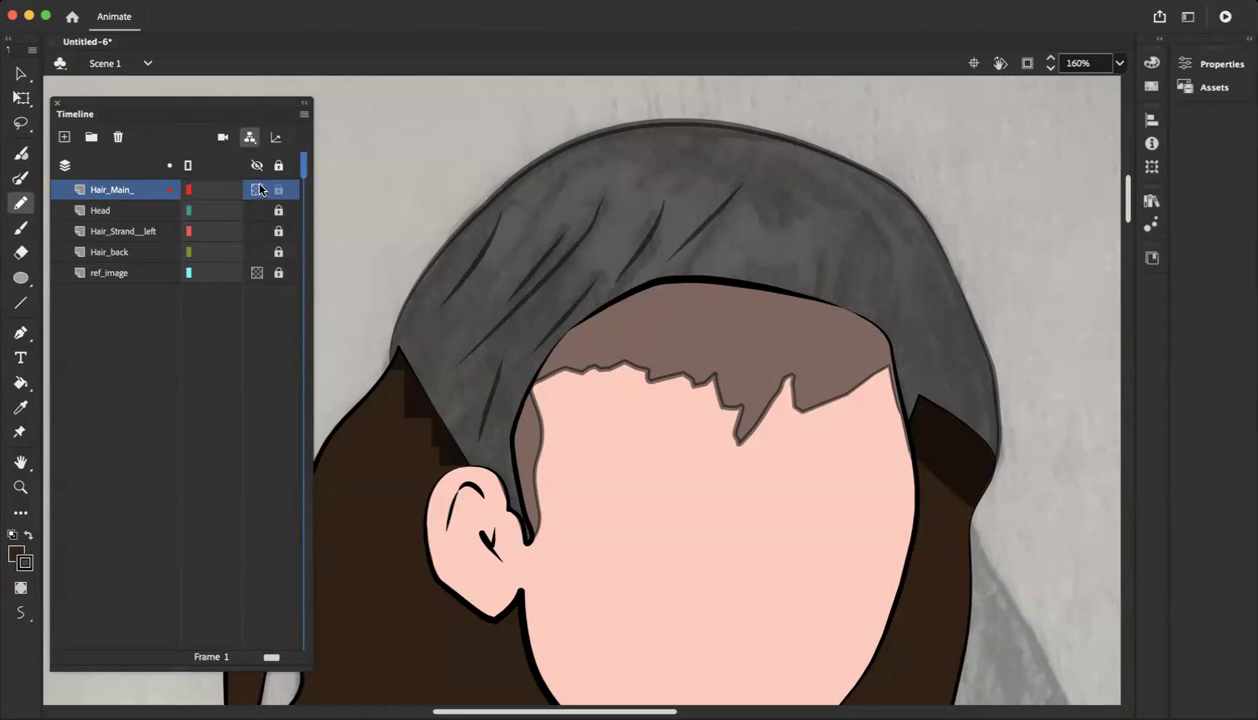
Raise the Hair_Main_ layer's opacity to 100%
double_click(83, 190)
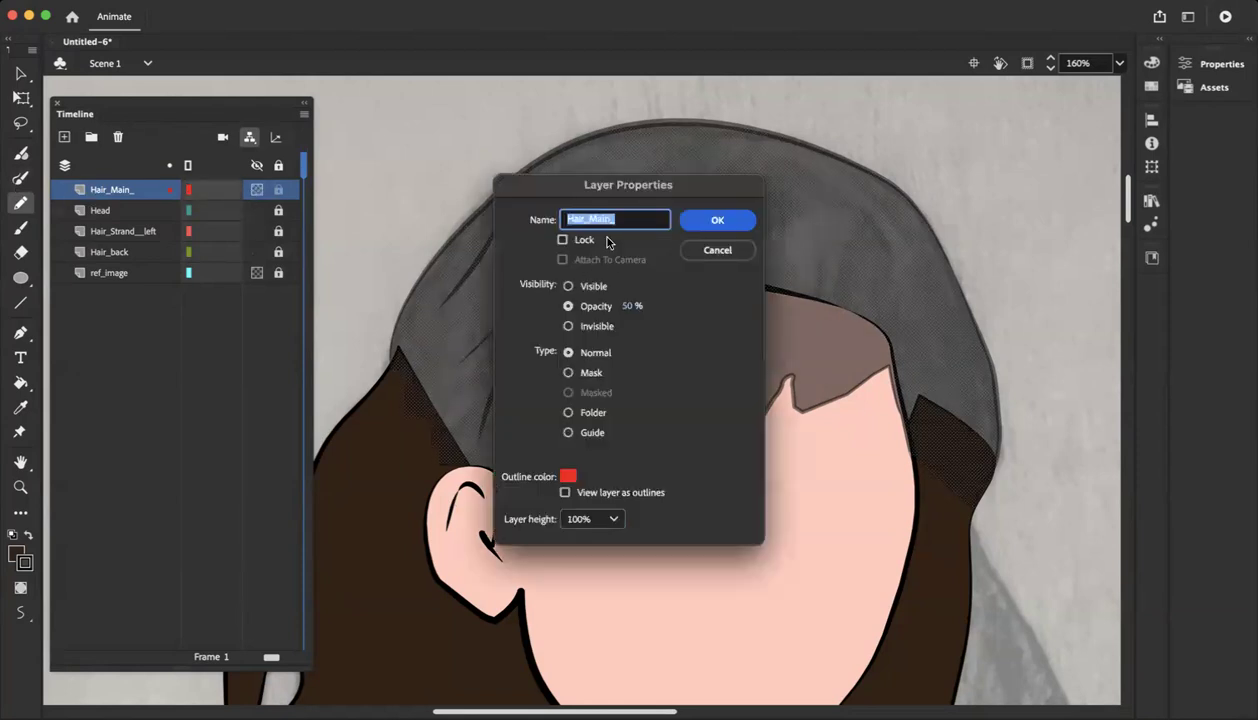
left_click_drag(617, 315, 710, 284)
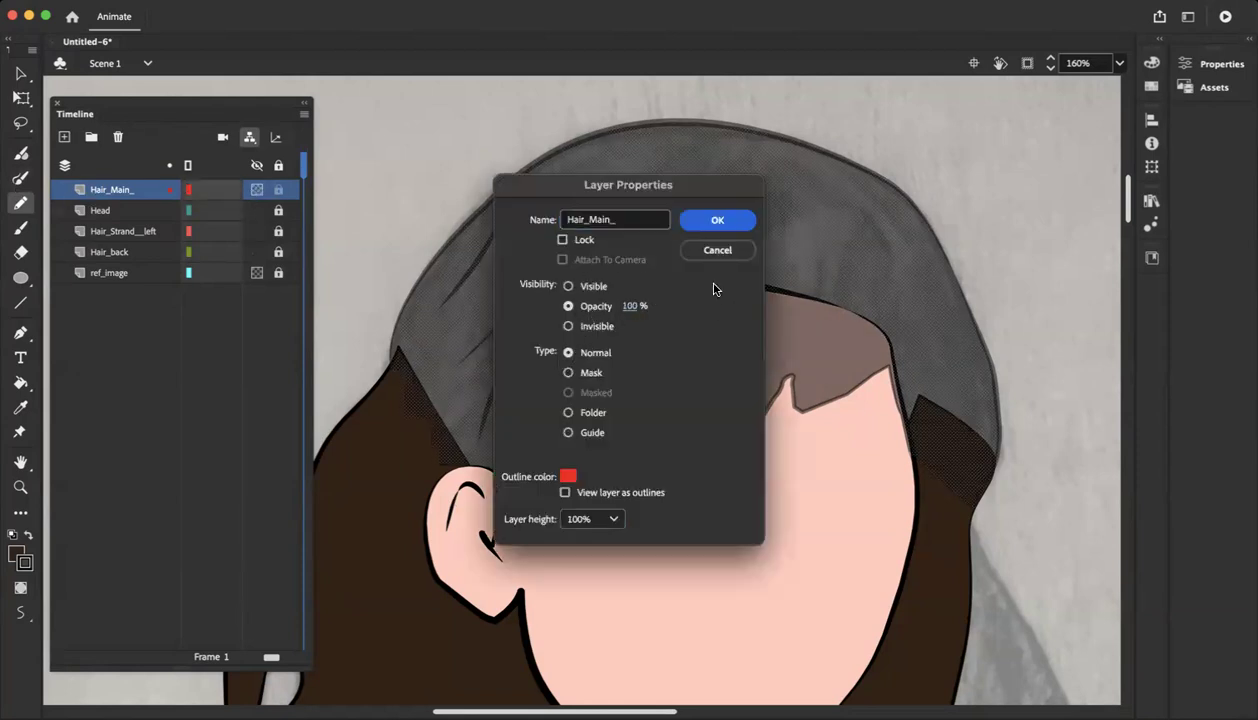
left_click(717, 220)
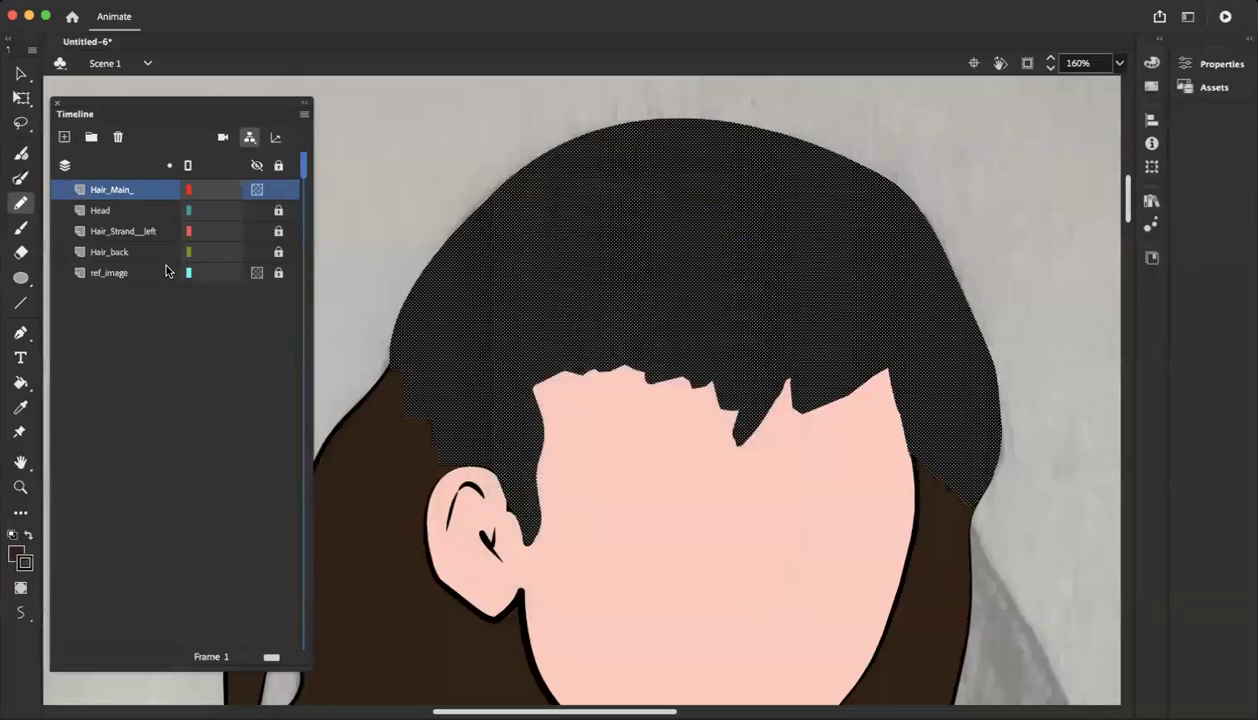
Swap the fill and stroke colours and fill the main hair with dark grey using the Paint Bucket
left_click(20, 74)
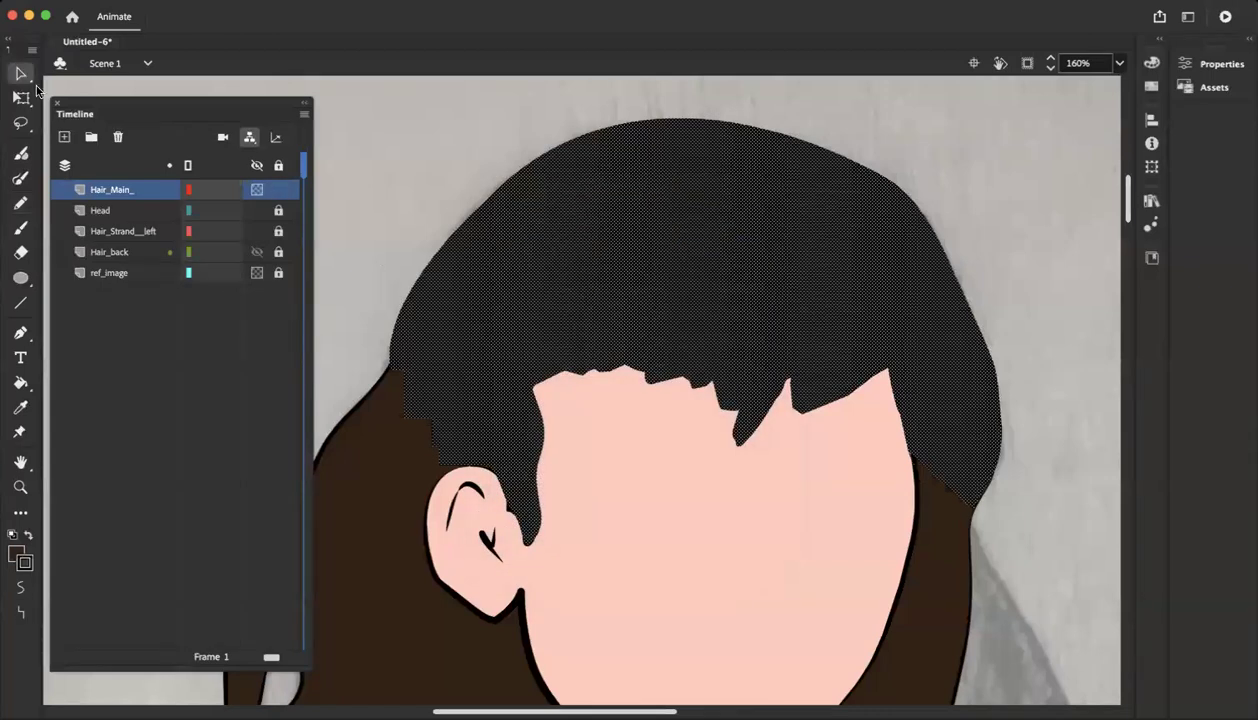
left_click(382, 212)
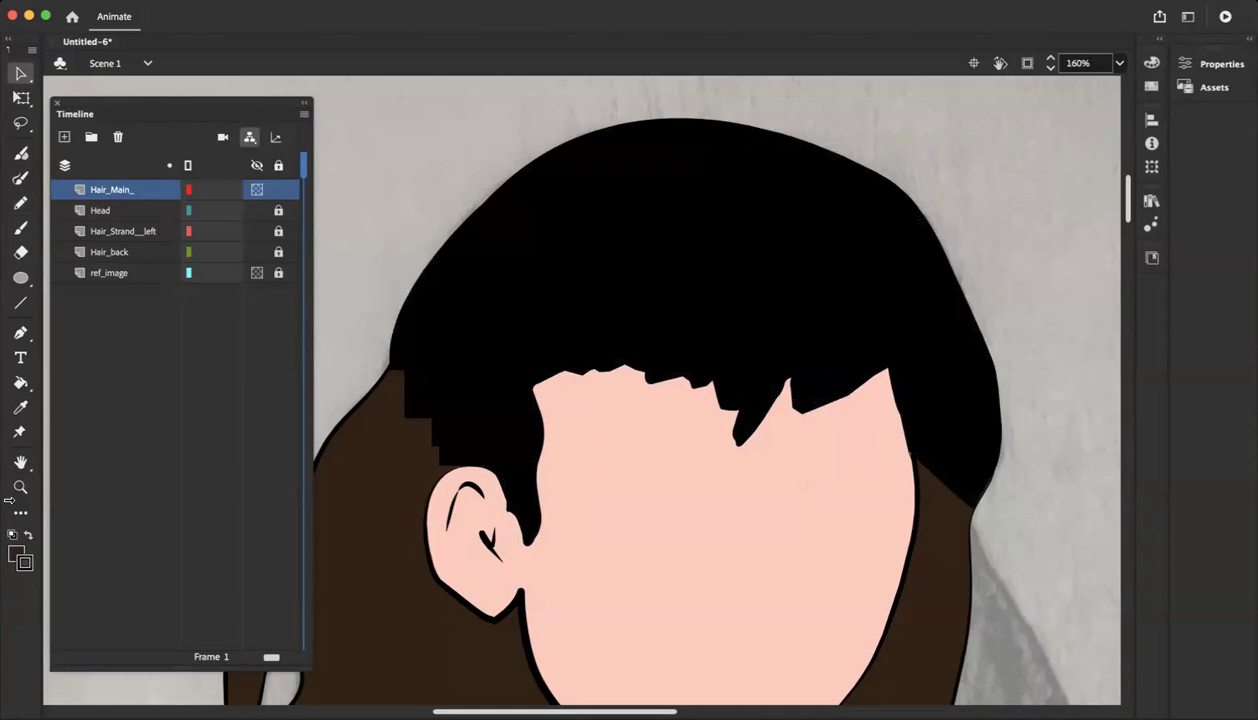
left_click(28, 535)
left_click(14, 556)
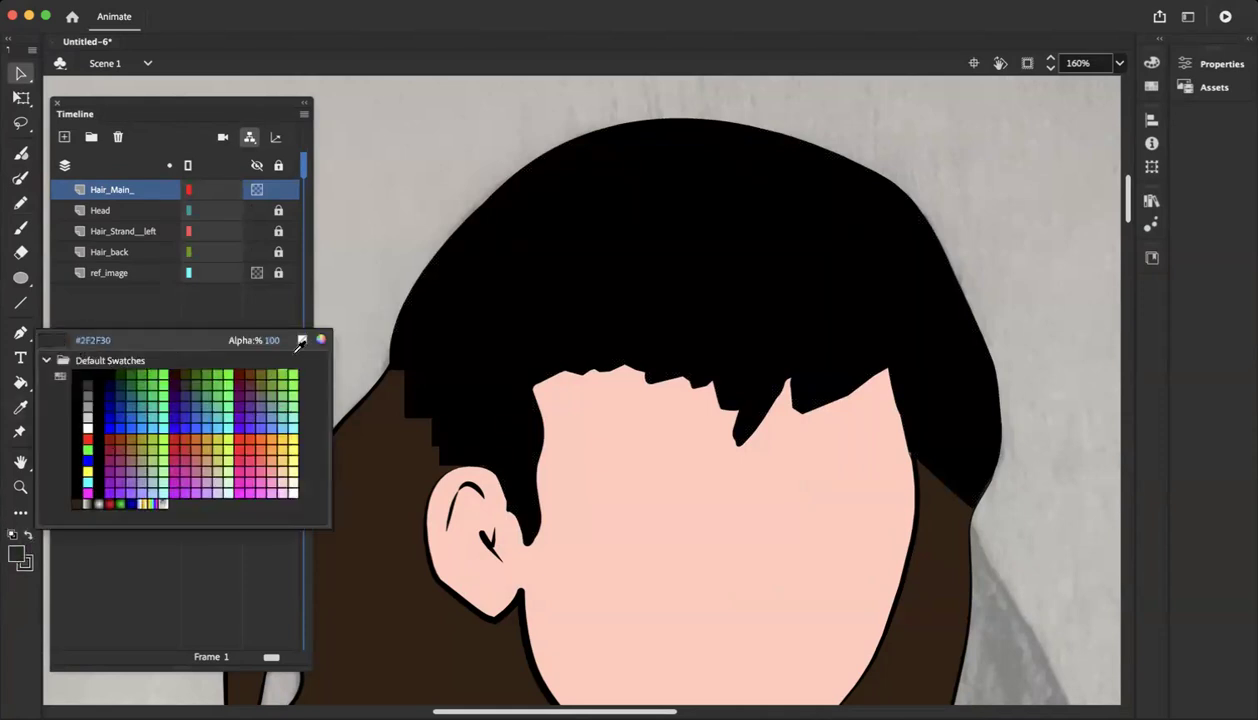
left_click(20, 383)
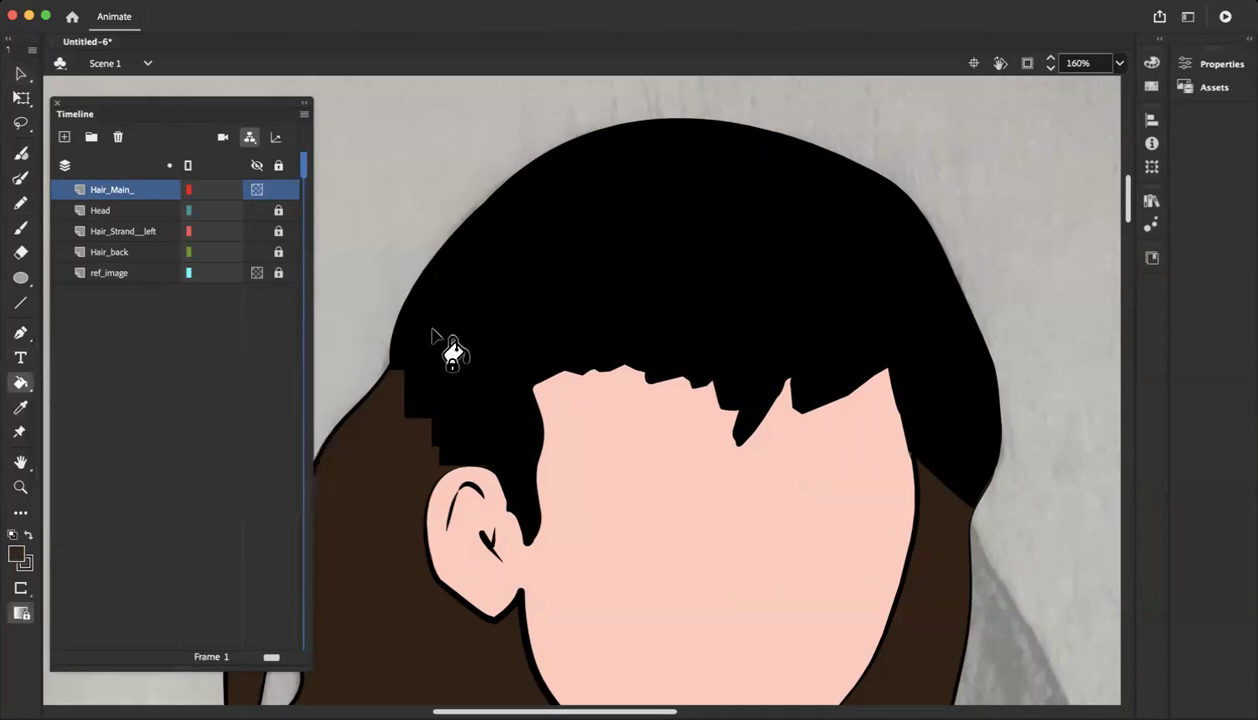
left_click(446, 350)
left_click(20, 74)
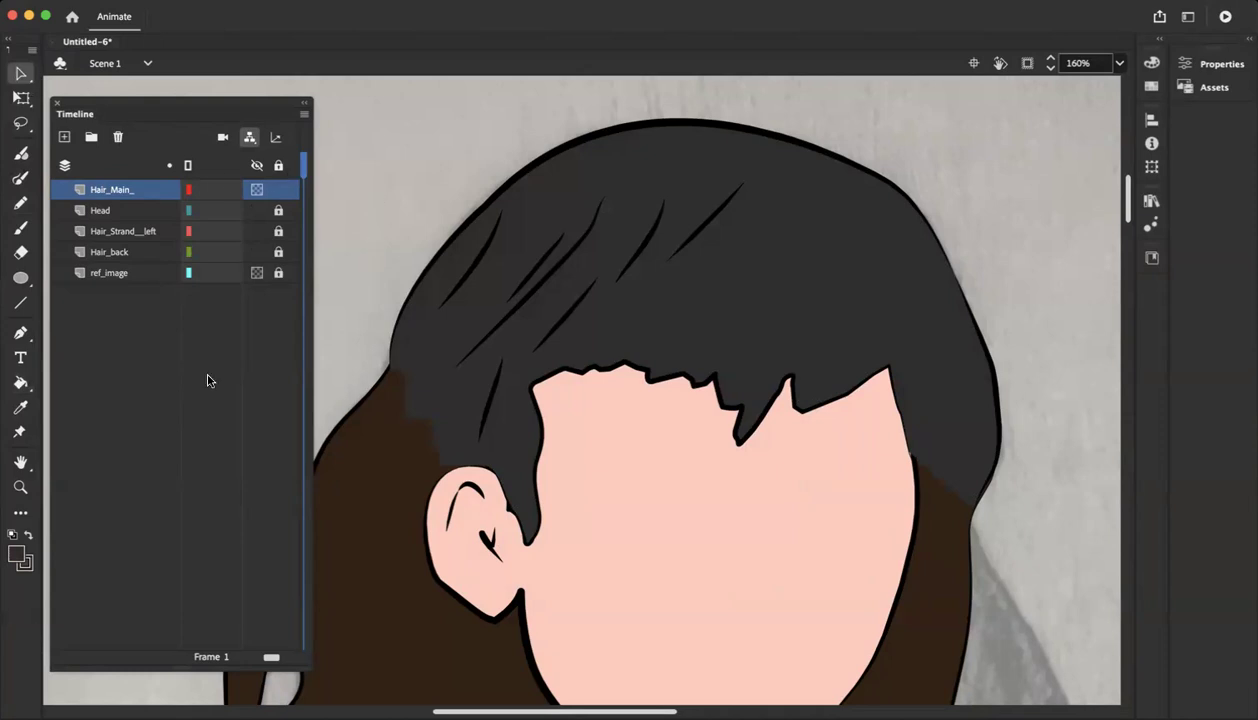
Sample the back hair's dark brown with the Eyedropper and fill the textured main hair with it
left_click(20, 407)
left_click(403, 465)
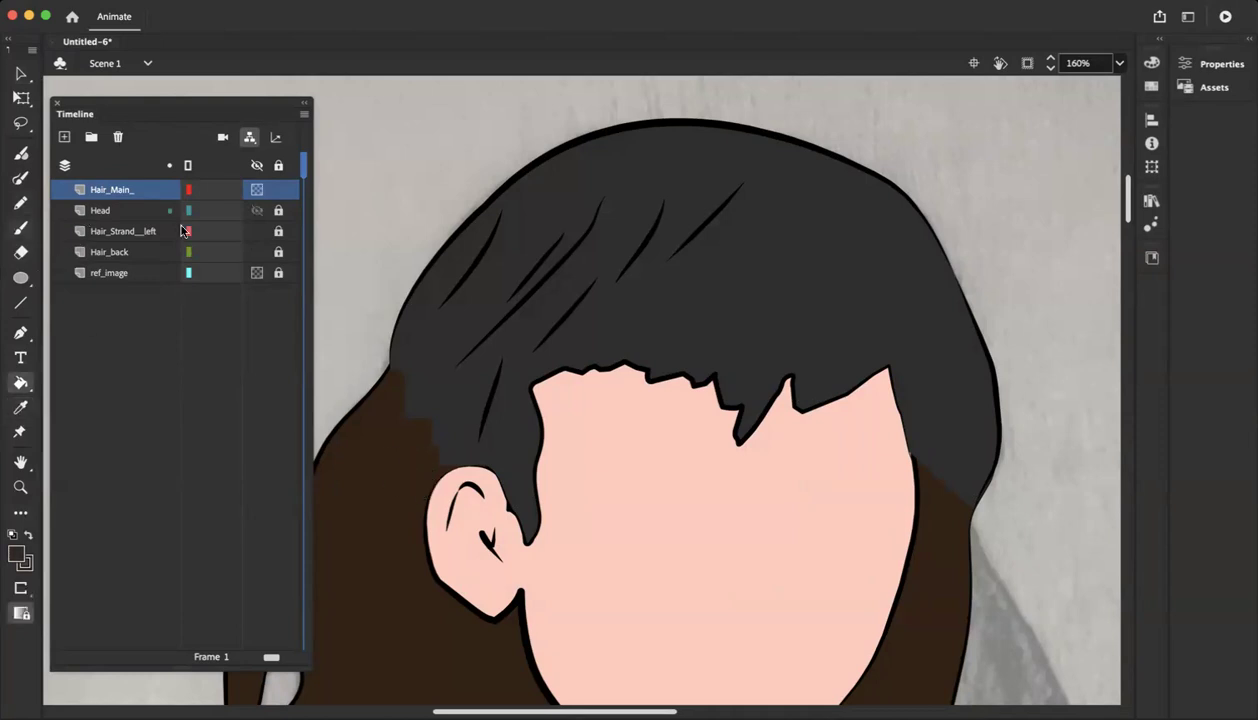
left_click(458, 345)
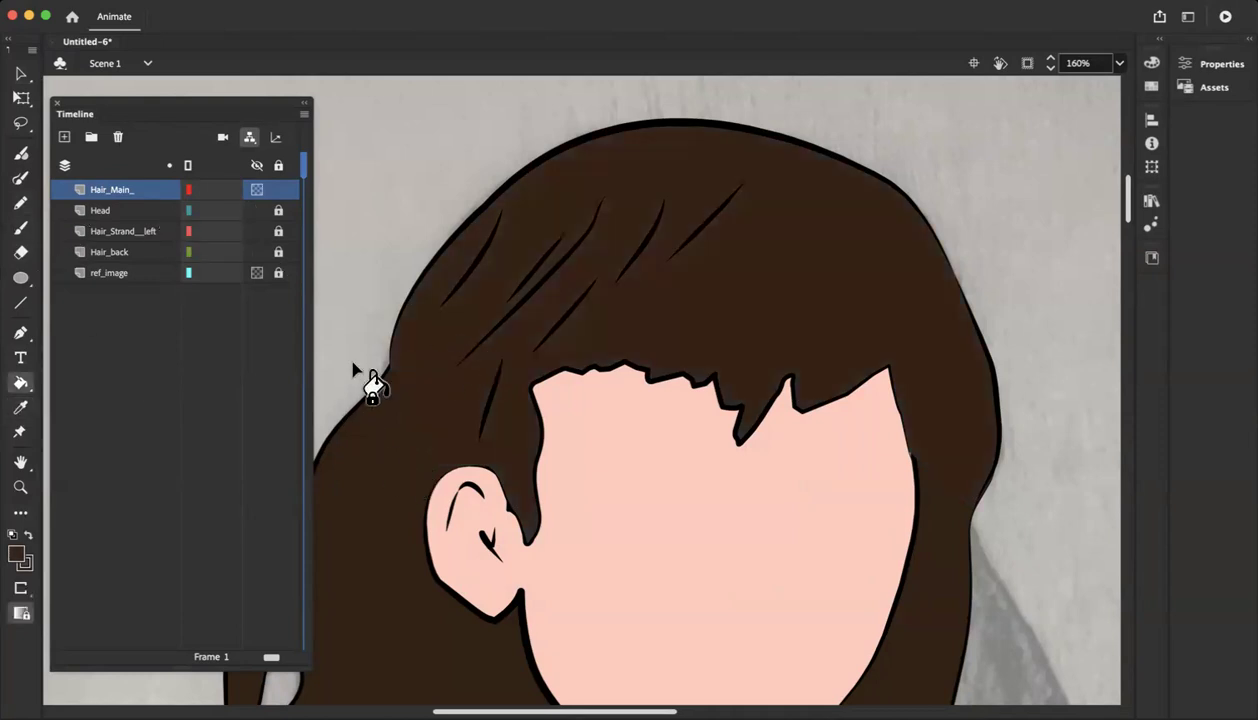
Undo the main hair's recolouring, opacity change and texture lines
key("super+minus")
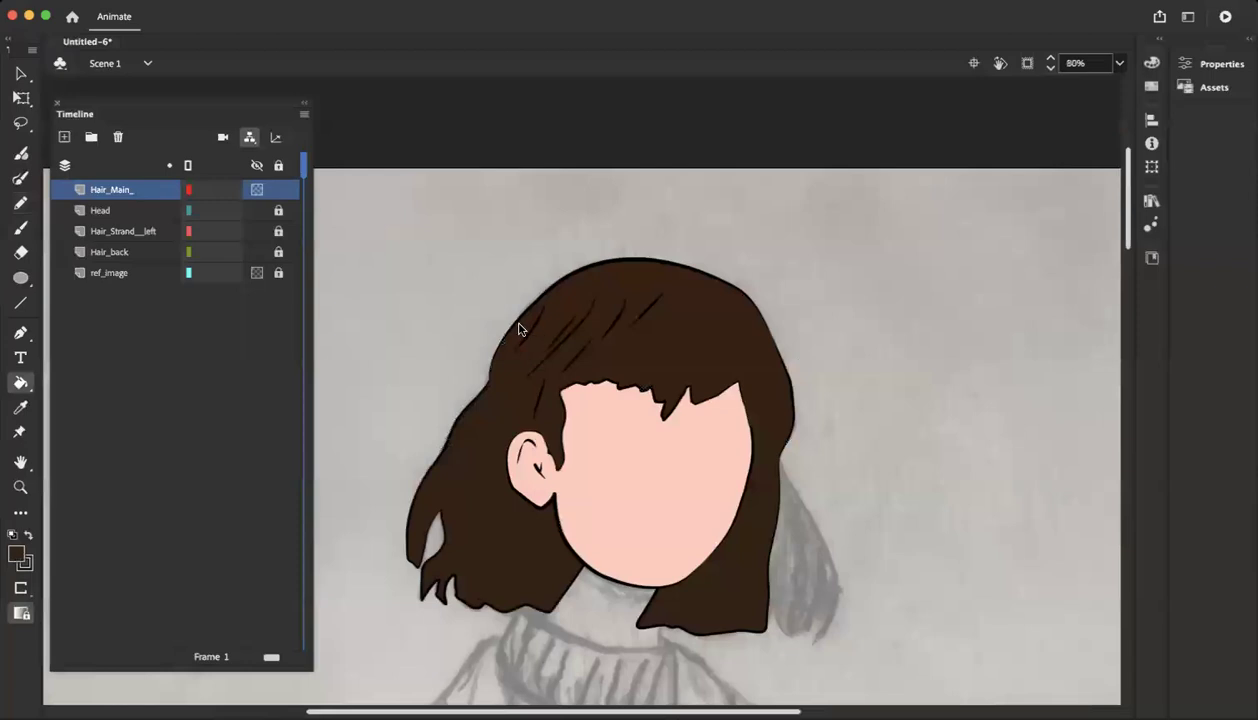
scroll(520, 328, "down", 2)
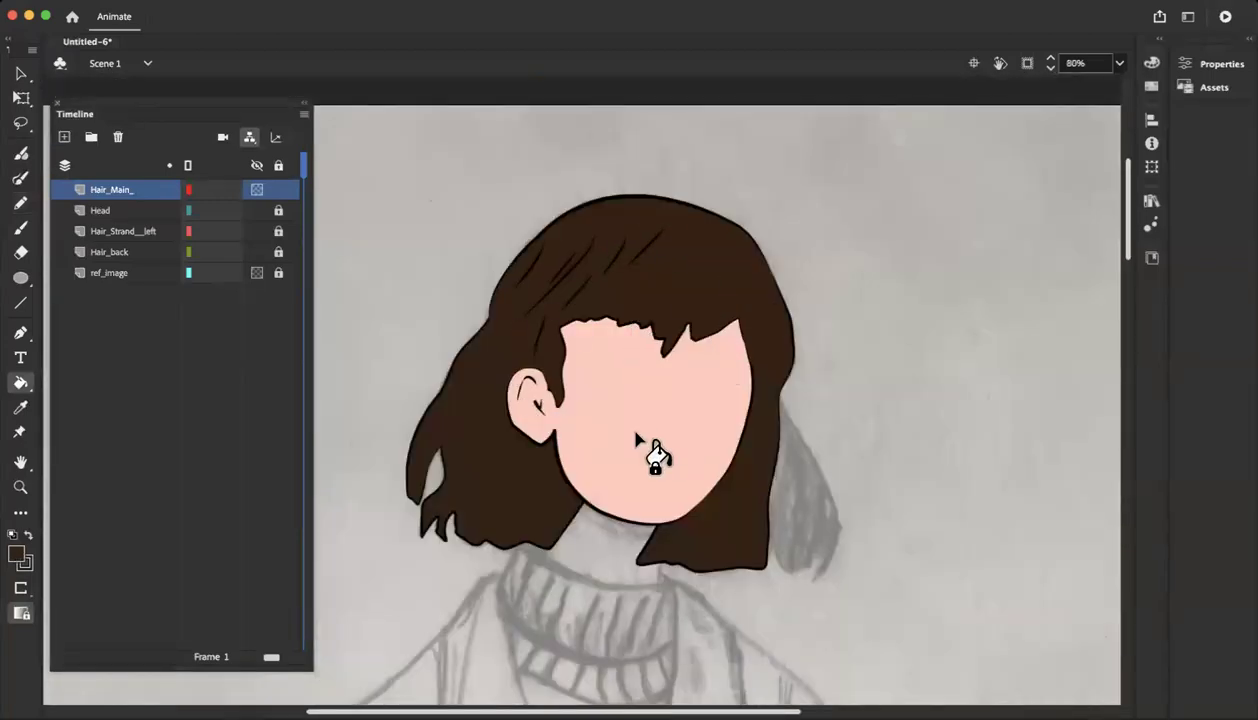
key("v")
key("super+a")
key("Delete")
key("super+z")
key("super+z")
key("super+z")
key("super+z")
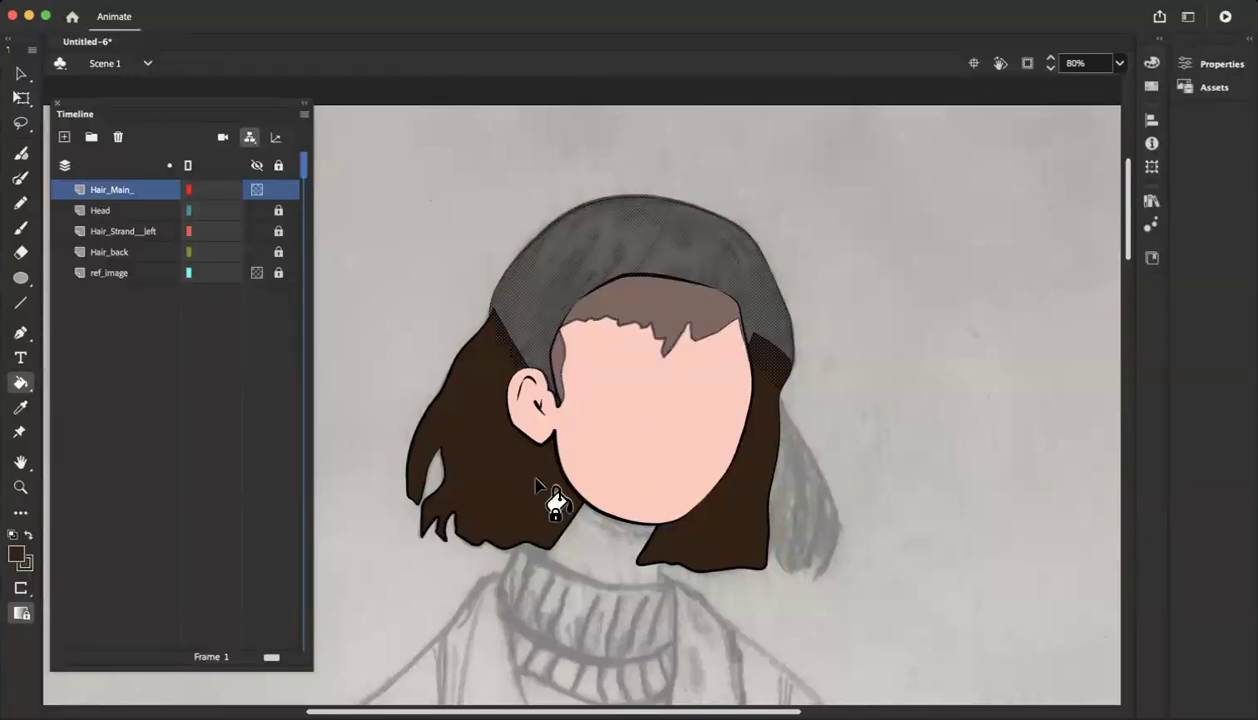
Set the Hair_Main_ layer's visibility to Visible in its layer properties
key("v")
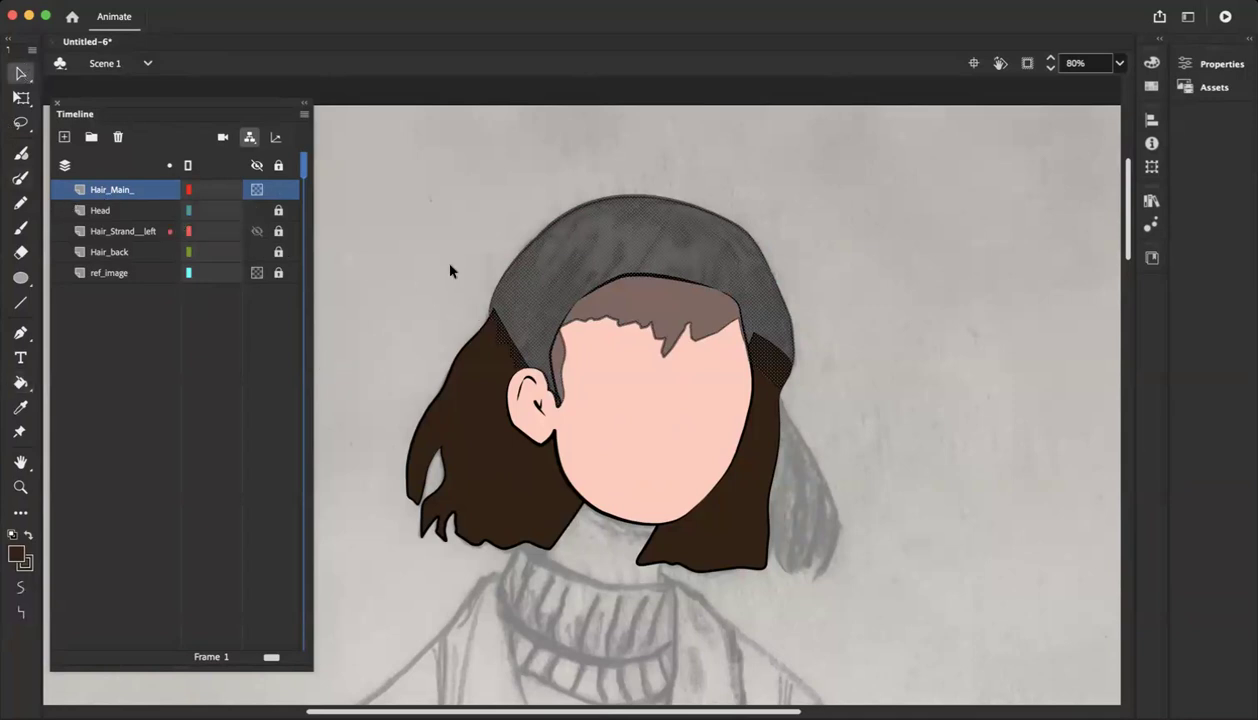
left_click(79, 188)
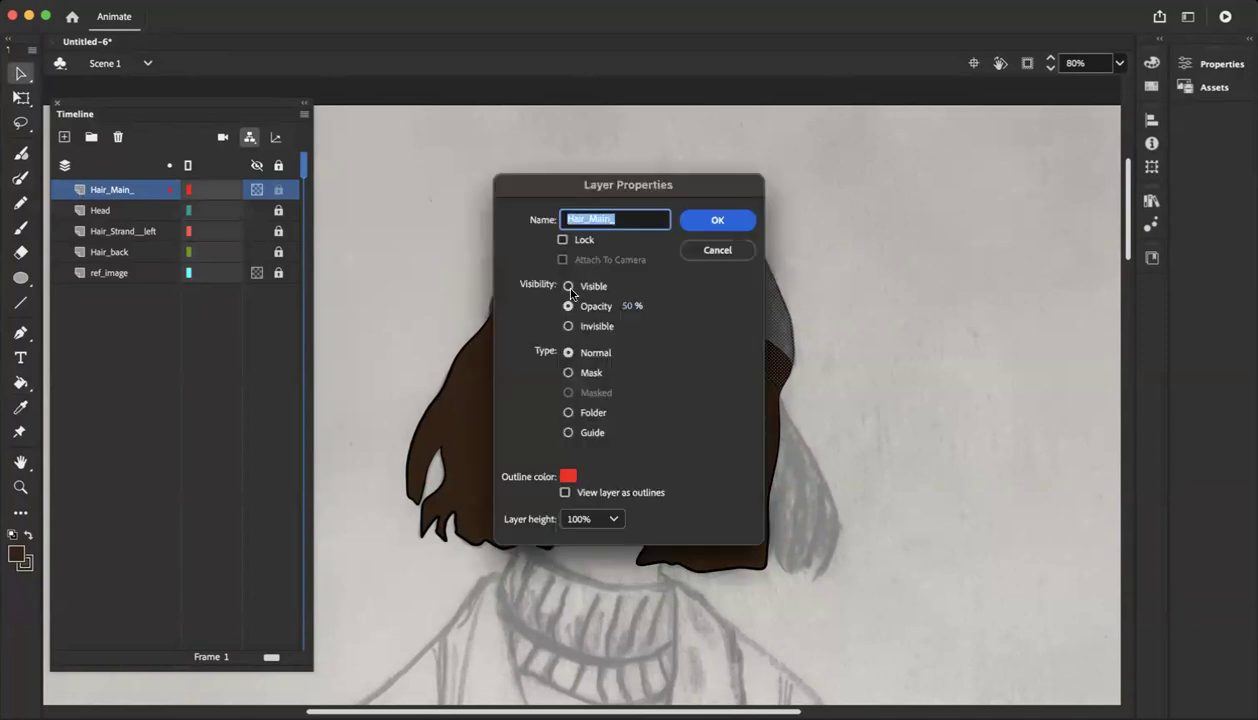
left_click(568, 287)
left_click(721, 223)
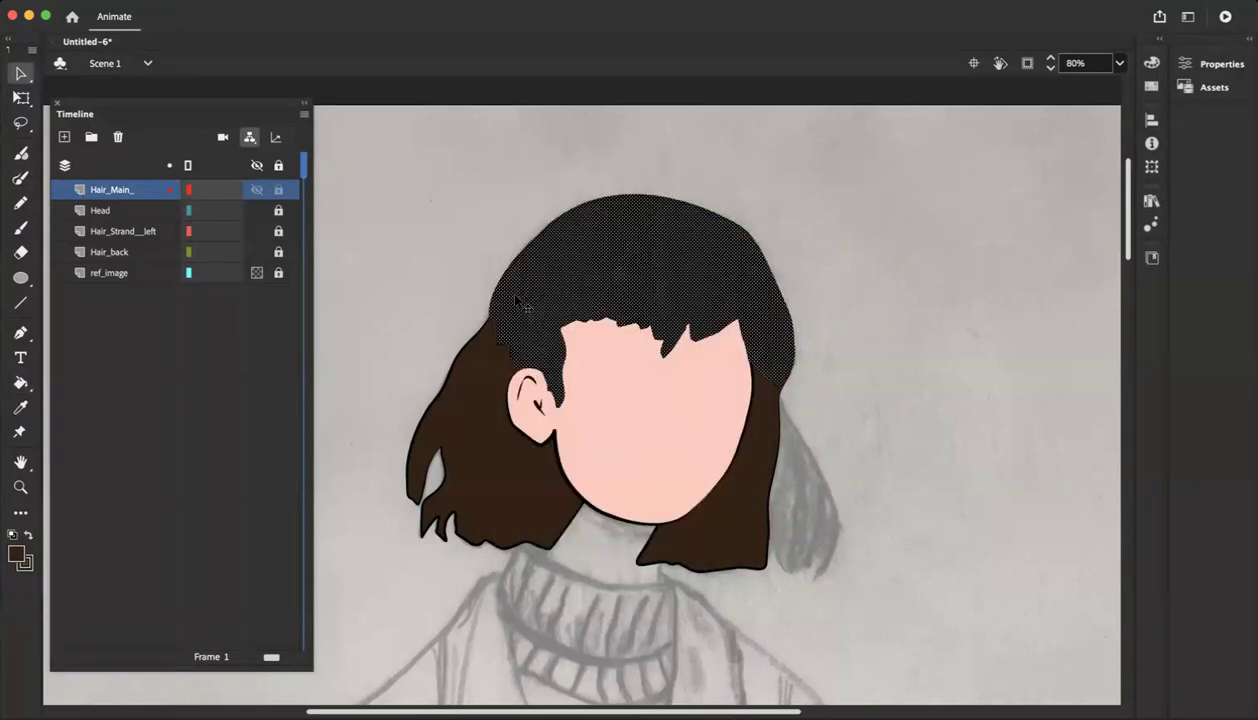
Try moving the main hair's fill away from the head, undo the move and deselect the fill
left_click_drag(591, 305, 971, 334)
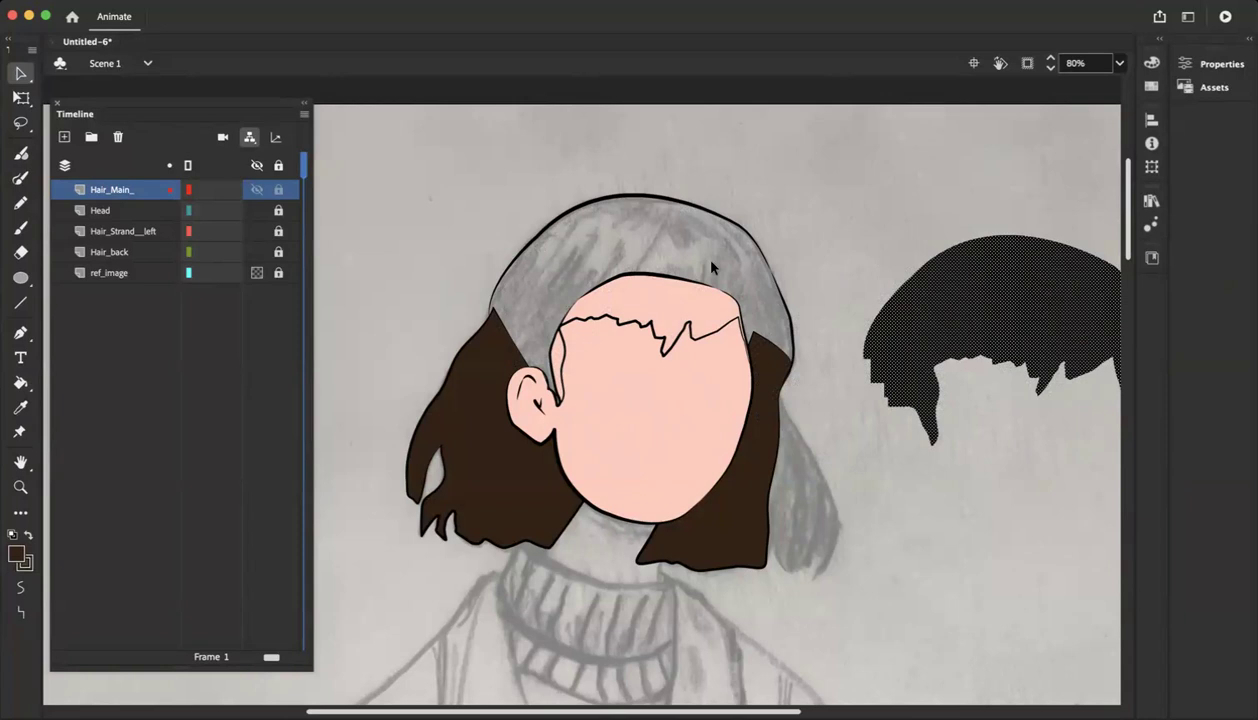
key("super+z")
key("super+z")
left_click(897, 310)
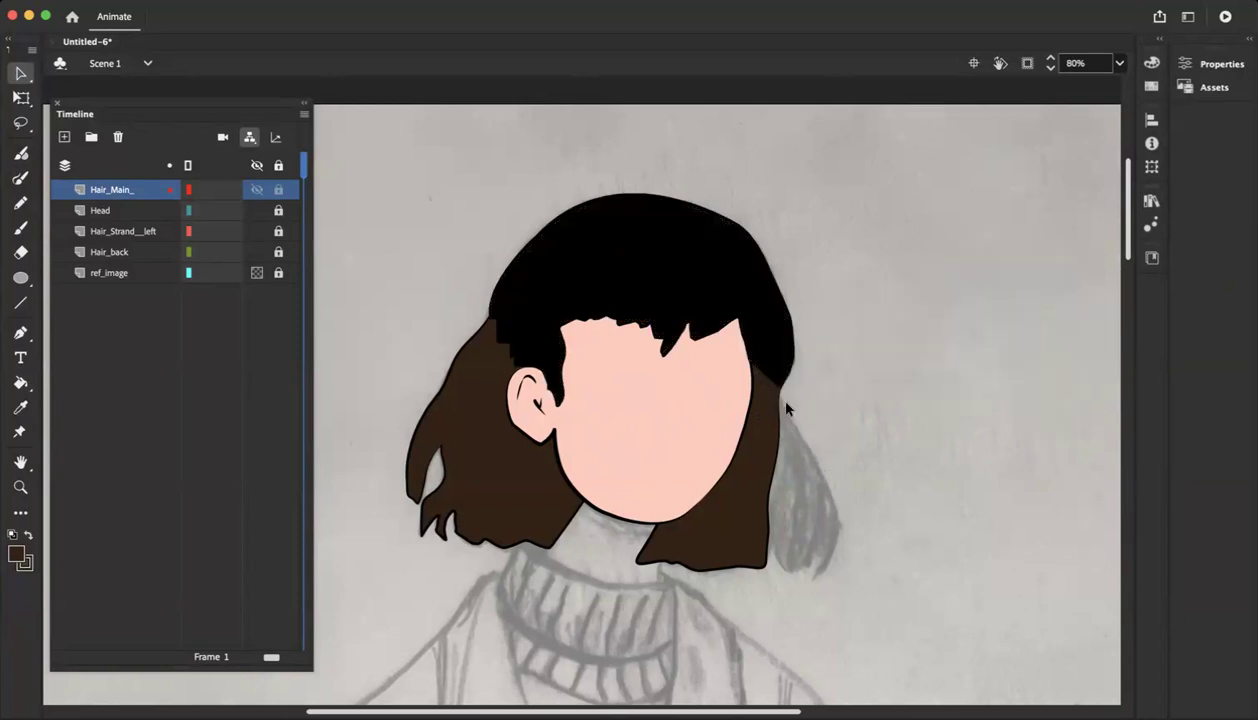
Match the main hair to the back hair by sampling its dark brown and filling the main hair shape
left_click(20, 381)
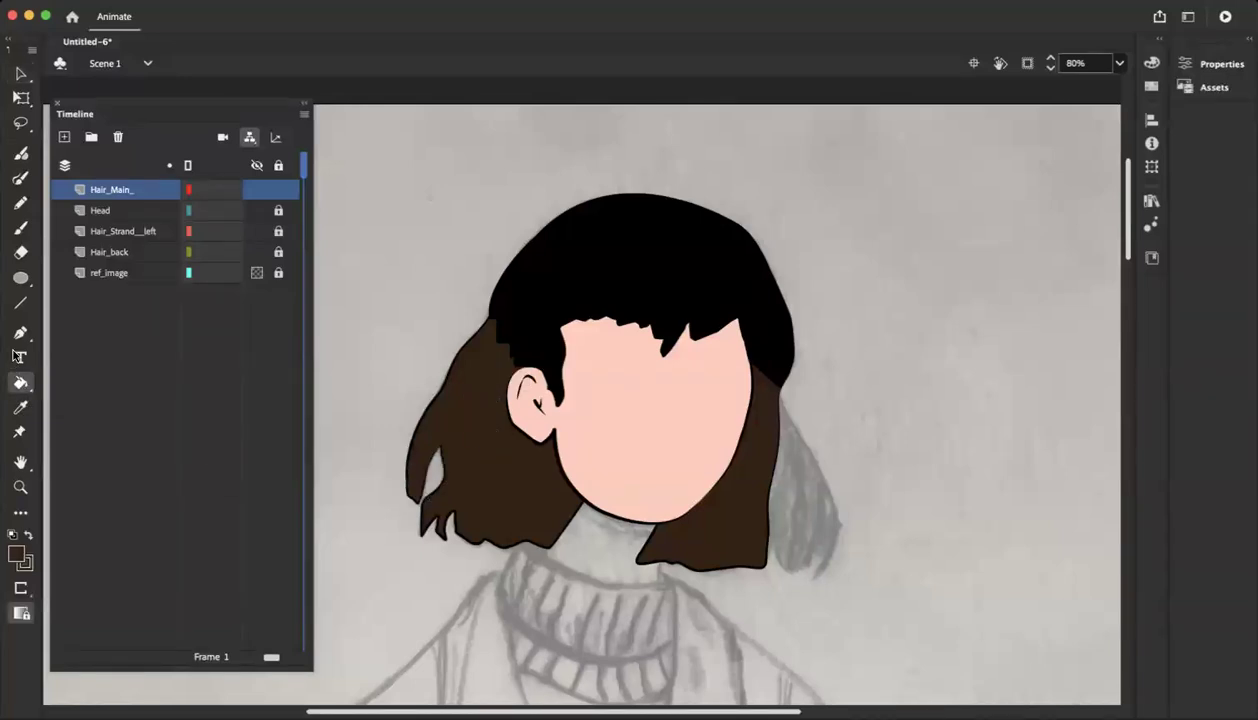
left_click(20, 407)
left_click(467, 451)
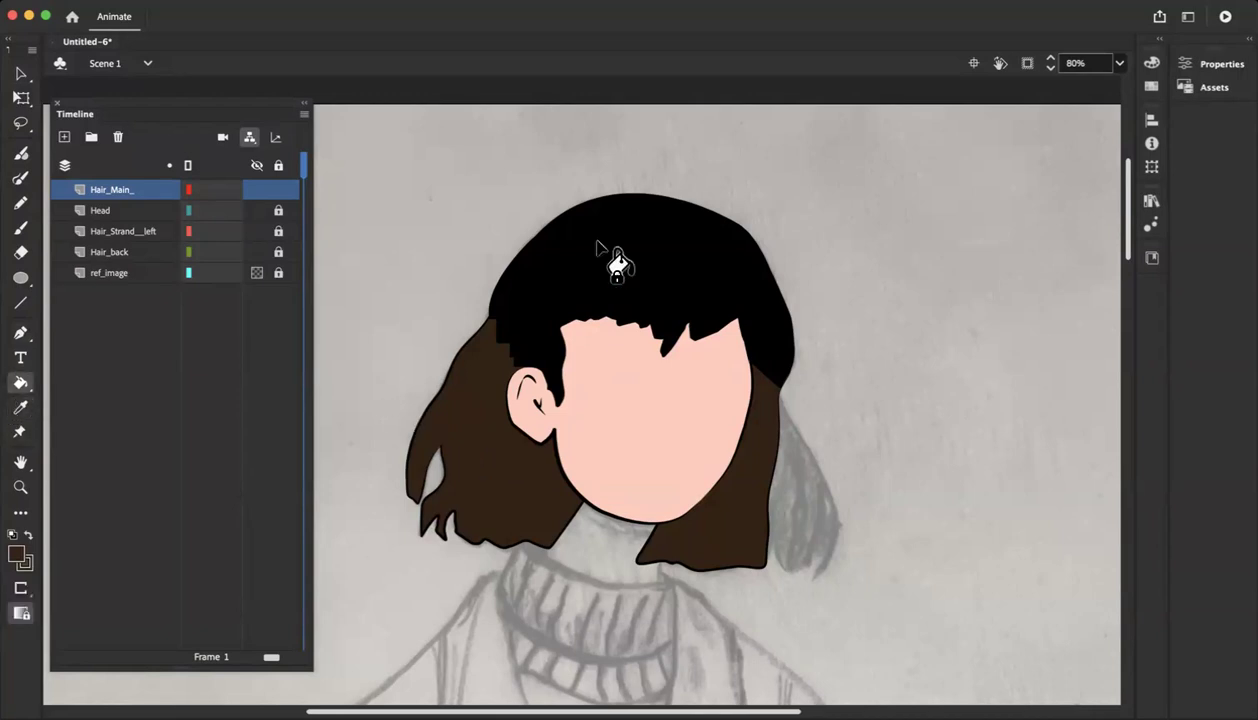
left_click(607, 265)
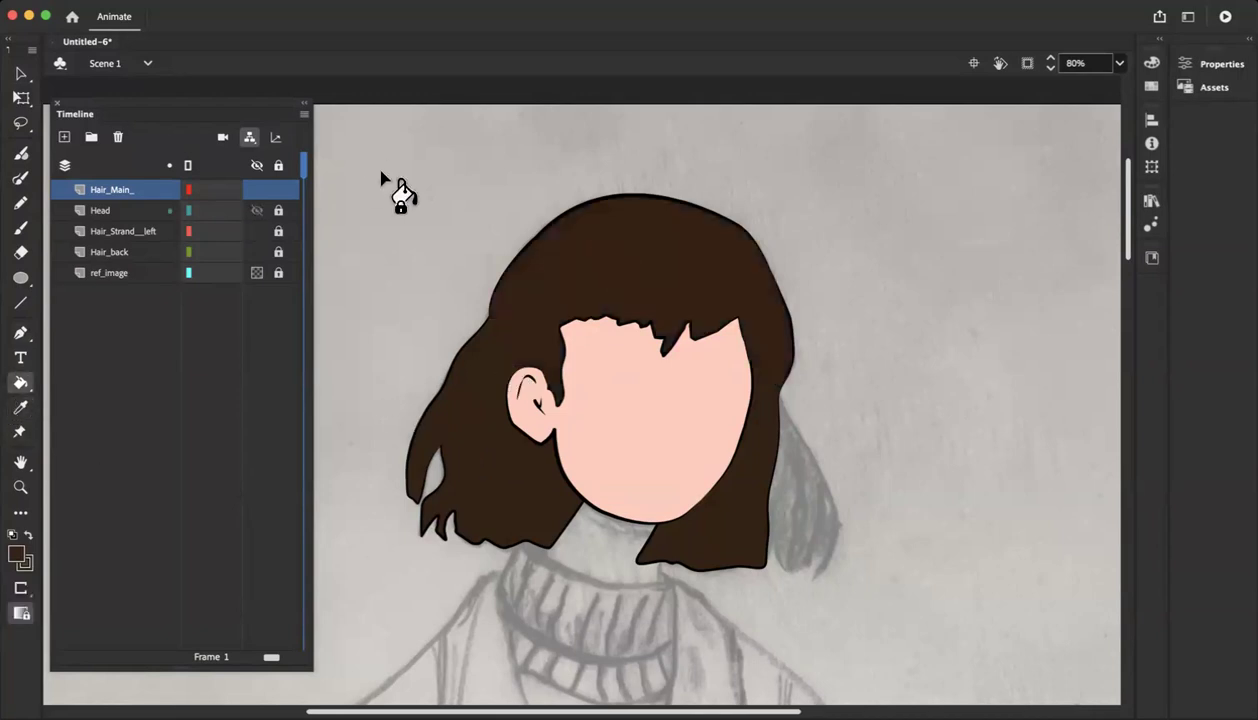
key("super+minus")
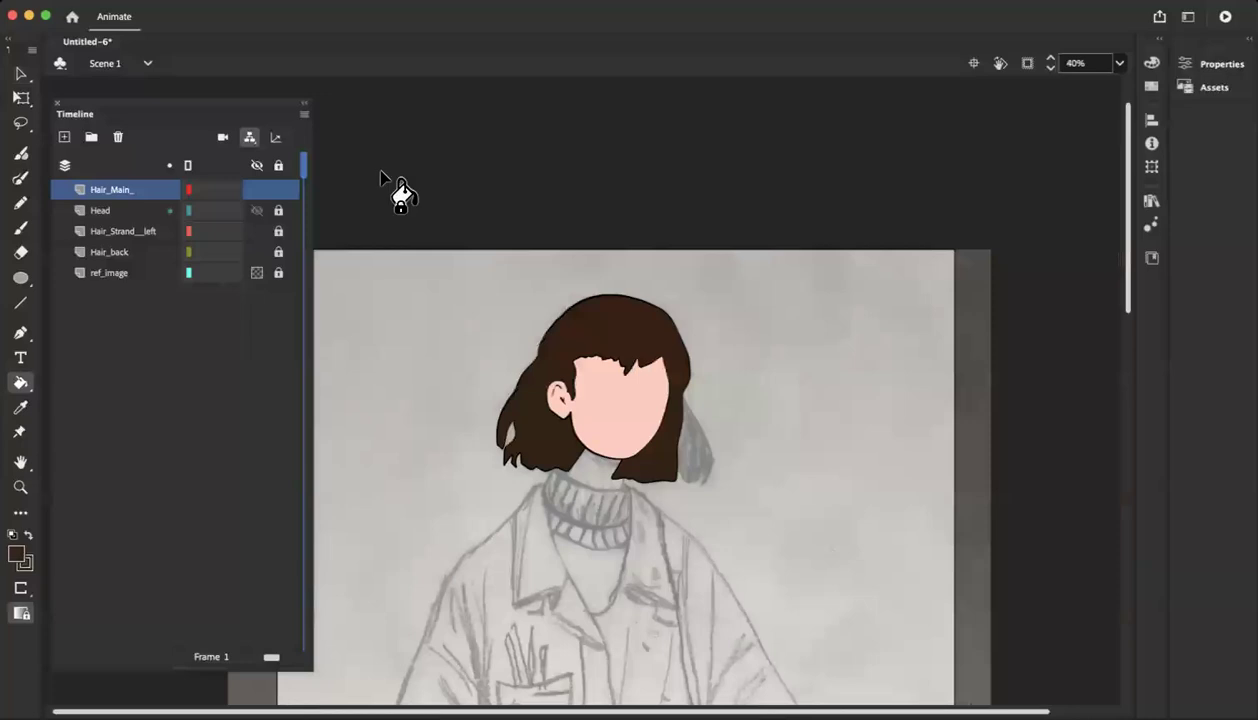